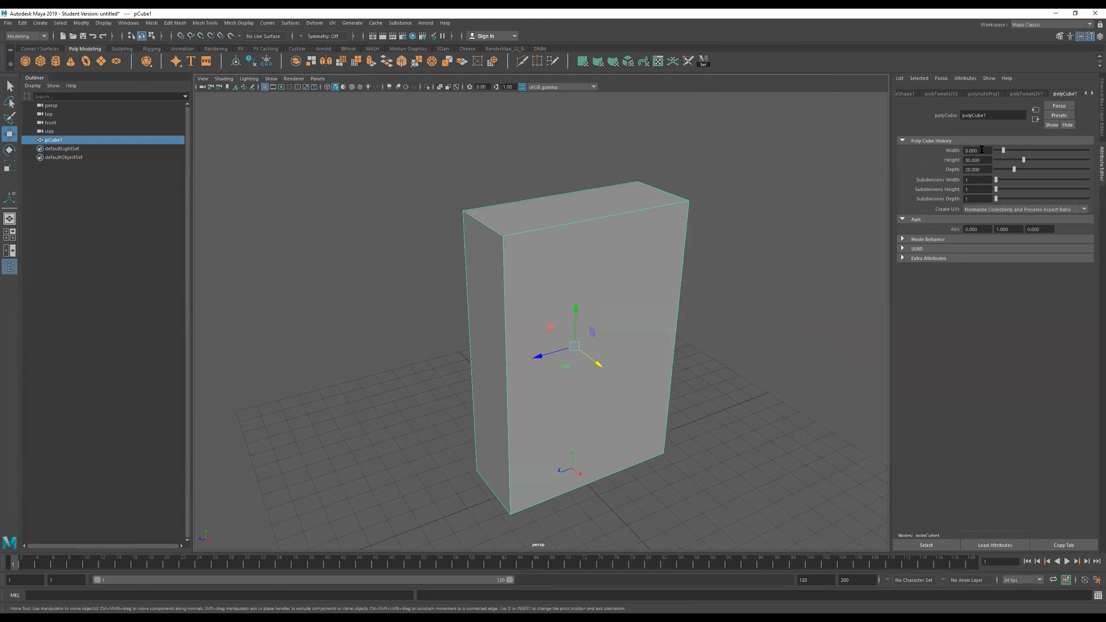
pyautogui.moveTo(982, 149); pyautogui.dragTo(921, 147)
pyautogui.moveTo(984, 160); pyautogui.dragTo(963, 170)
pyautogui.moveTo(589, 238)
pyautogui.keyDown('alt'); pyautogui.mouseDown()
pyautogui.moveTo(565, 235)
pyautogui.moveTo(593, 240)
pyautogui.moveTo(581, 247)
pyautogui.moveTo(585, 214)
pyautogui.moveTo(597, 233)
pyautogui.moveTo(602, 223)
pyautogui.mouseUp(); pyautogui.keyUp('alt')
pyautogui.keyDown('alt'); pyautogui.moveTo(602, 222); pyautogui.dragTo(536, 249, button='right'); pyautogui.keyUp('alt')
pyautogui.keyDown('alt'); pyautogui.moveTo(536, 249); pyautogui.dragTo(545, 242); pyautogui.keyUp('alt')
pyautogui.keyDown('alt'); pyautogui.moveTo(571, 250); pyautogui.dragTo(572, 251, button='middle'); pyautogui.keyUp('alt')
pyautogui.keyDown('alt'); pyautogui.moveTo(571, 251); pyautogui.dragTo(607, 249); pyautogui.keyUp('alt')
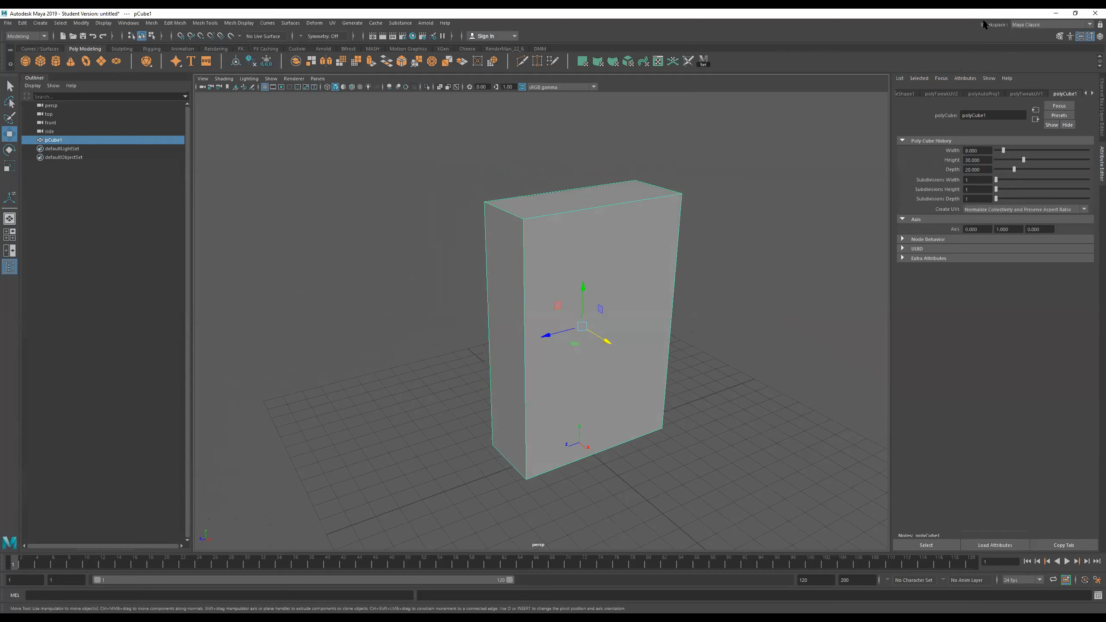
# Step: Switch the workspace from Maya Classic to UV Editing
pyautogui.click(1029, 25)
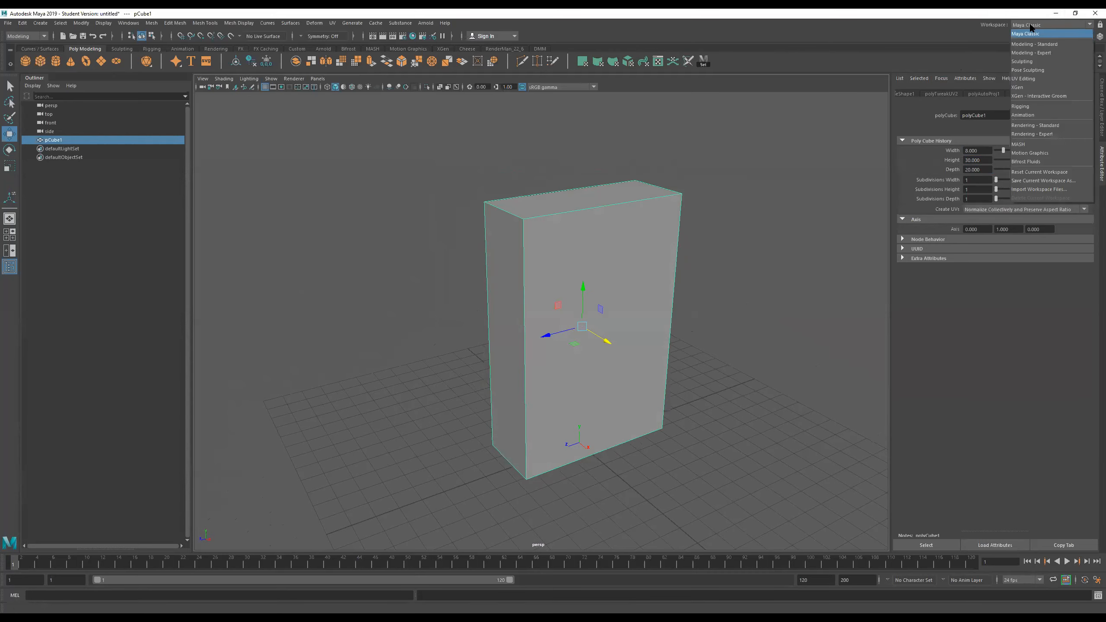
pyautogui.click(1024, 79)
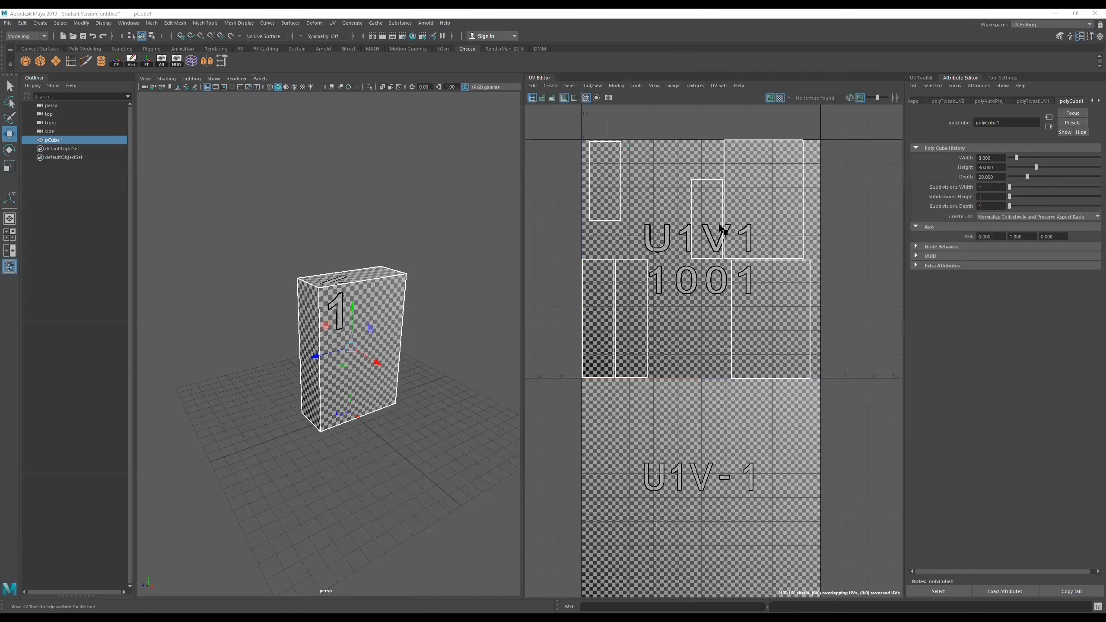
pyautogui.keyDown('alt'); pyautogui.moveTo(385, 348); pyautogui.dragTo(397, 340); pyautogui.keyUp('alt')
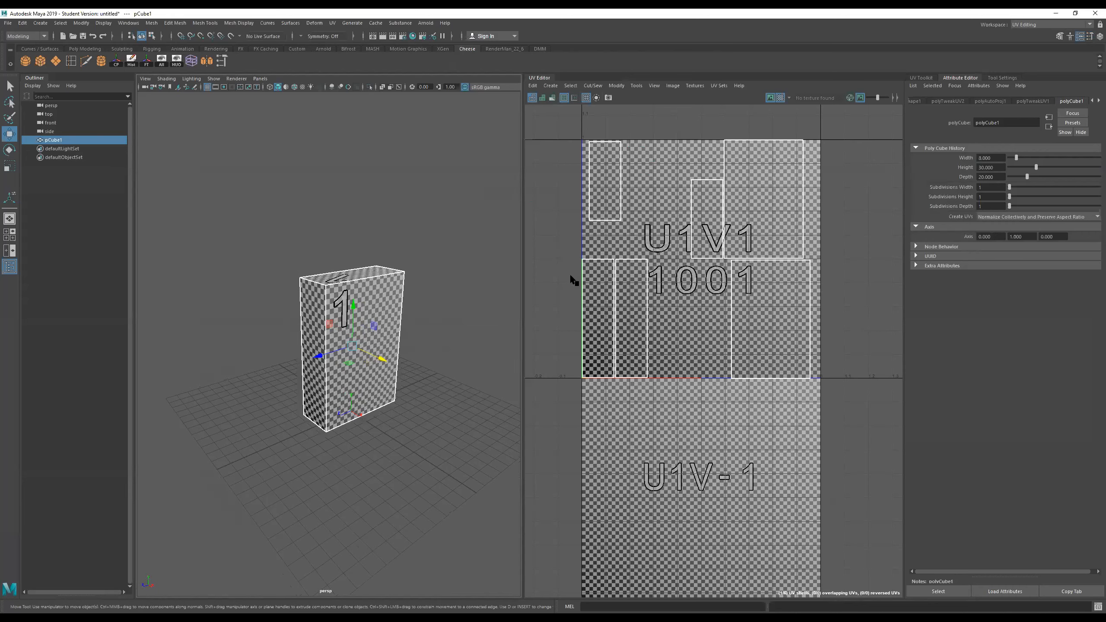
pyautogui.moveTo(367, 333)
pyautogui.keyDown('alt'); pyautogui.mouseDown()
pyautogui.moveTo(373, 319)
pyautogui.moveTo(377, 331)
pyautogui.moveTo(369, 314)
pyautogui.mouseUp(); pyautogui.keyUp('alt')
pyautogui.keyDown('alt'); pyautogui.moveTo(369, 314); pyautogui.dragTo(373, 309, button='right'); pyautogui.keyUp('alt')
pyautogui.keyDown('alt'); pyautogui.moveTo(372, 309); pyautogui.dragTo(386, 324); pyautogui.keyUp('alt')
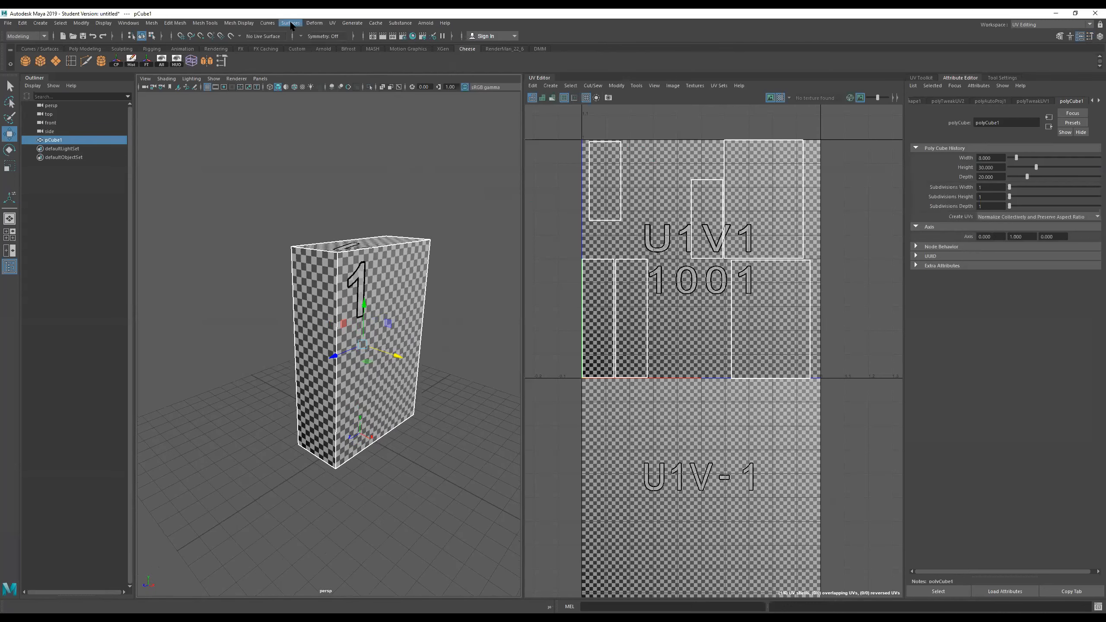
pyautogui.click(332, 22)
pyautogui.moveTo(351, 22)
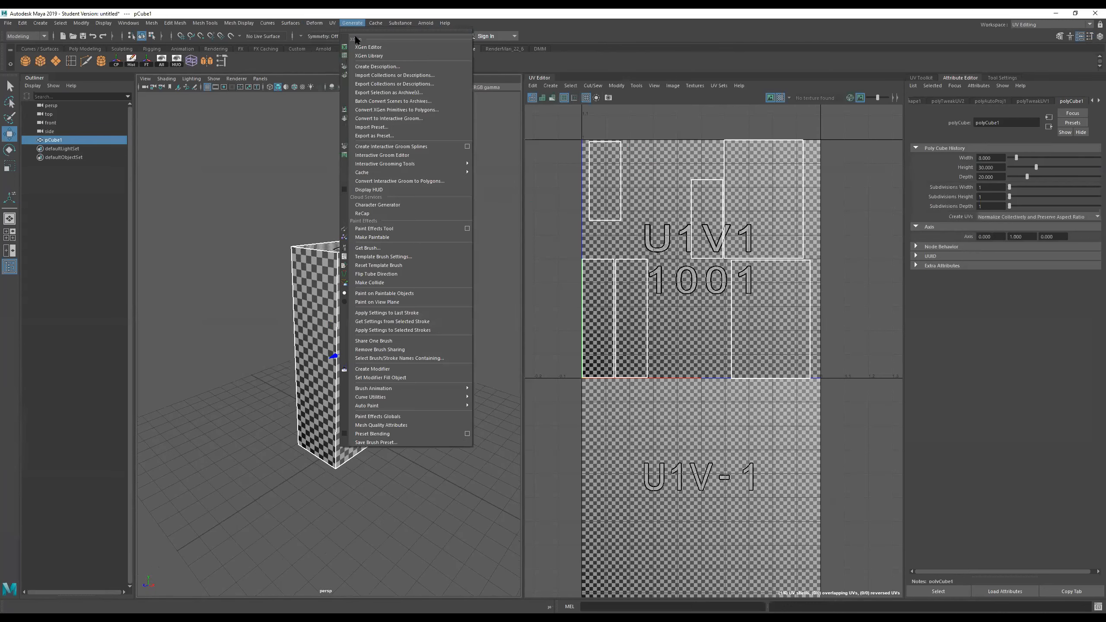
pyautogui.click(340, 35)
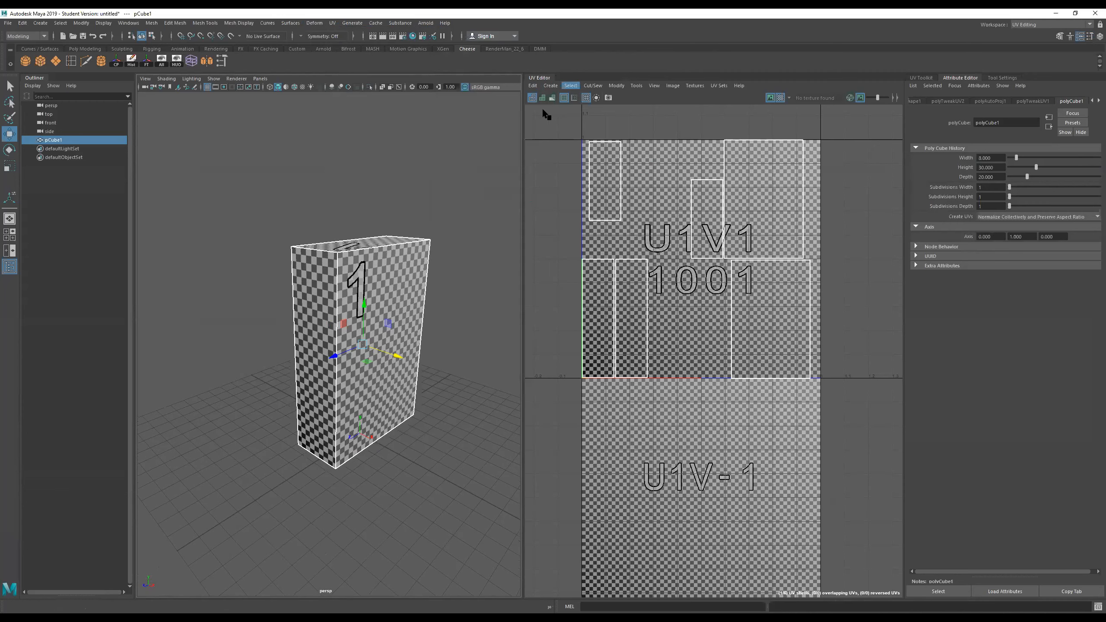
pyautogui.moveTo(376, 365)
pyautogui.keyDown('alt'); pyautogui.mouseDown()
pyautogui.moveTo(377, 352)
pyautogui.moveTo(385, 358)
pyautogui.mouseUp(); pyautogui.keyUp('alt')
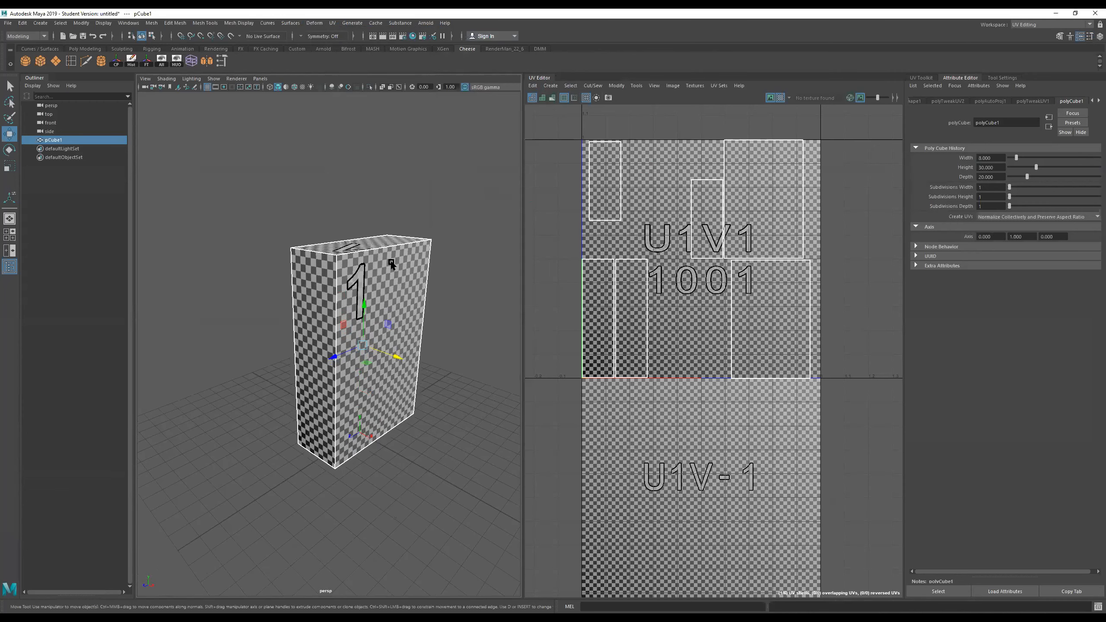
pyautogui.keyDown('alt'); pyautogui.moveTo(366, 285); pyautogui.dragTo(374, 293); pyautogui.keyUp('alt')
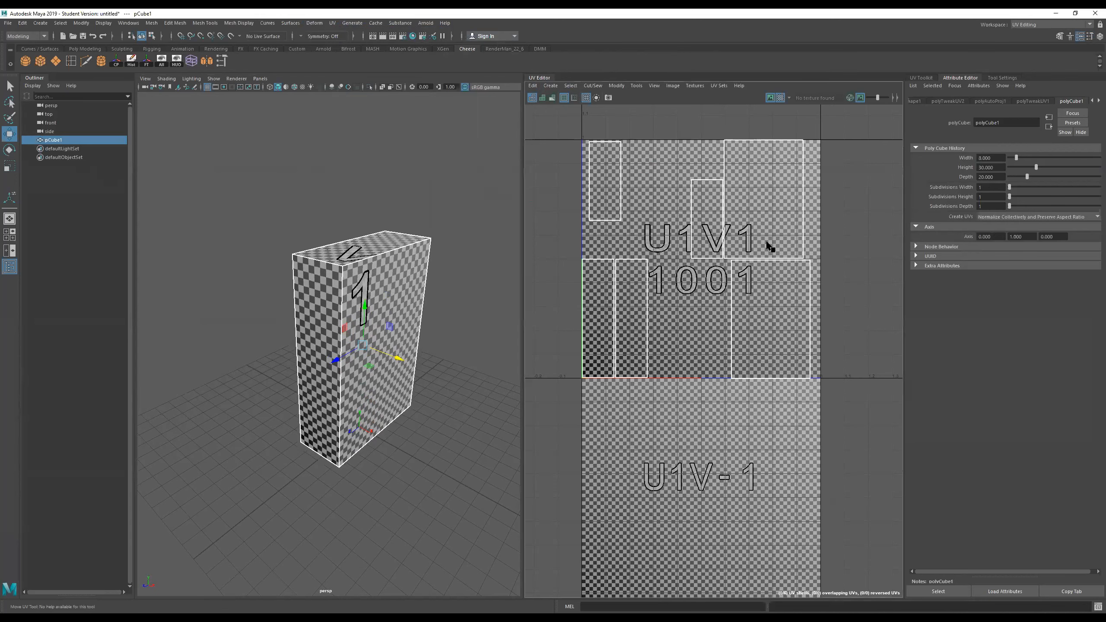
# Step: Hide the checker pattern on the box and in the UV Editor, and delete the existing box
pyautogui.click(770, 98)
pyautogui.keyDown('alt'); pyautogui.moveTo(407, 248); pyautogui.dragTo(395, 248); pyautogui.keyUp('alt')
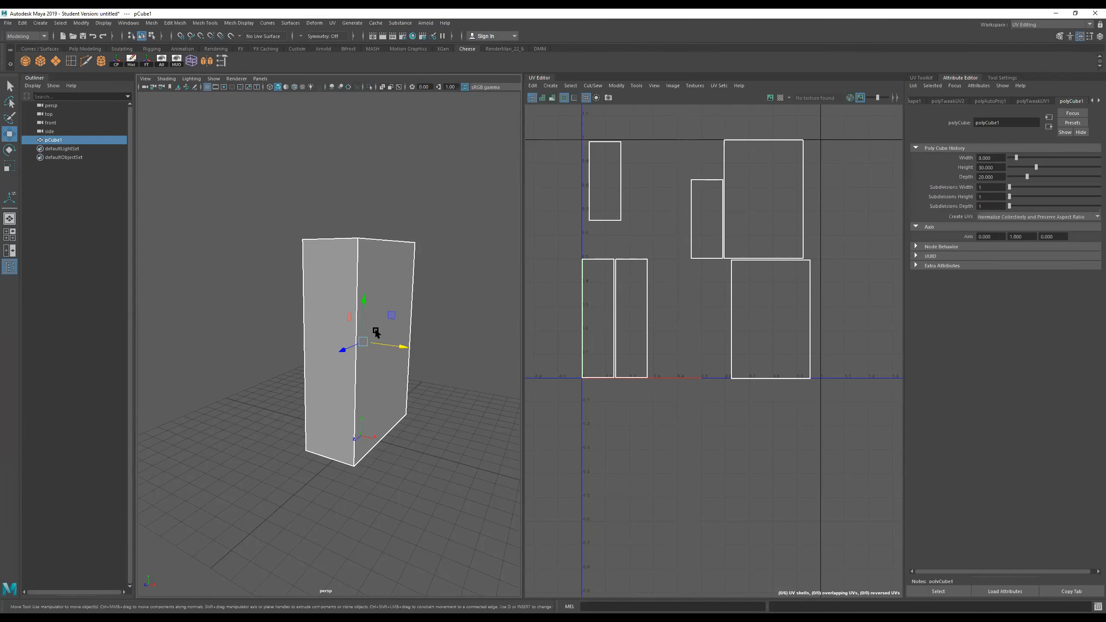
pyautogui.press('Delete')
pyautogui.press('Delete')
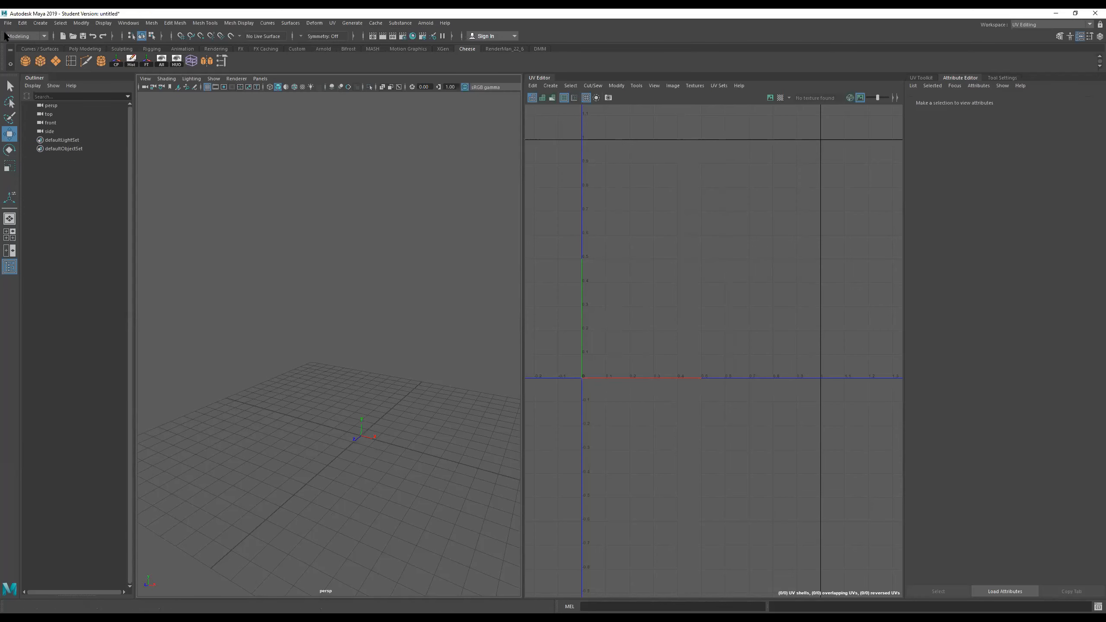
# Step: Create a new polygon cube with width 8, height 30 and depth 20
pyautogui.hotkey('ctrl', 'z')
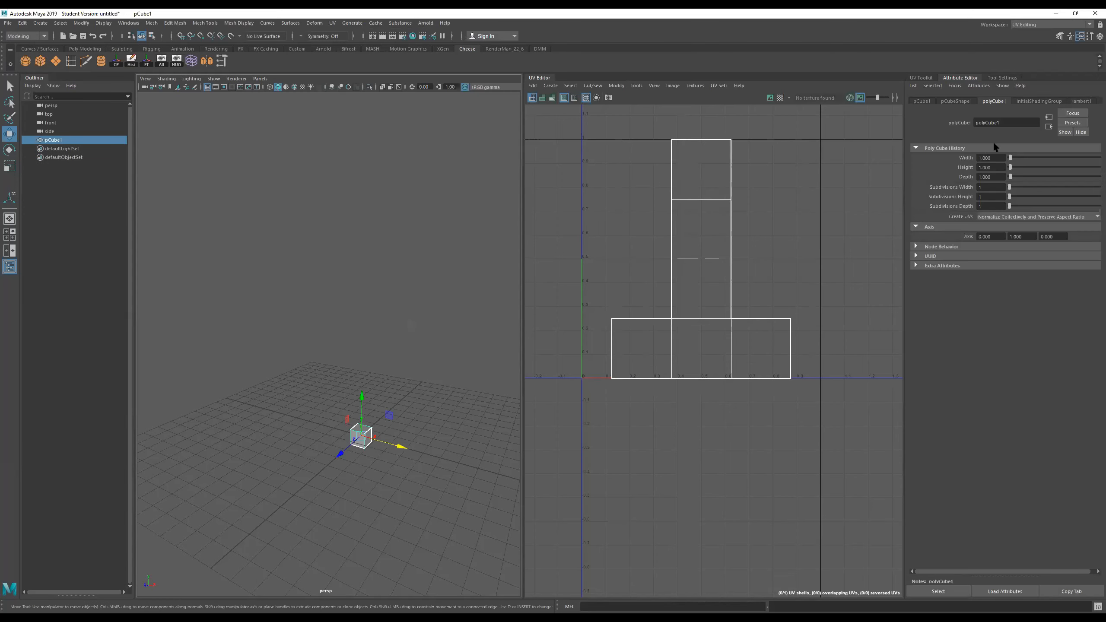
pyautogui.click(996, 157)
pyautogui.write('8')
pyautogui.press('Tab')
pyautogui.write('30')
pyautogui.press('Tab')
pyautogui.write('20')
pyautogui.press('Return')
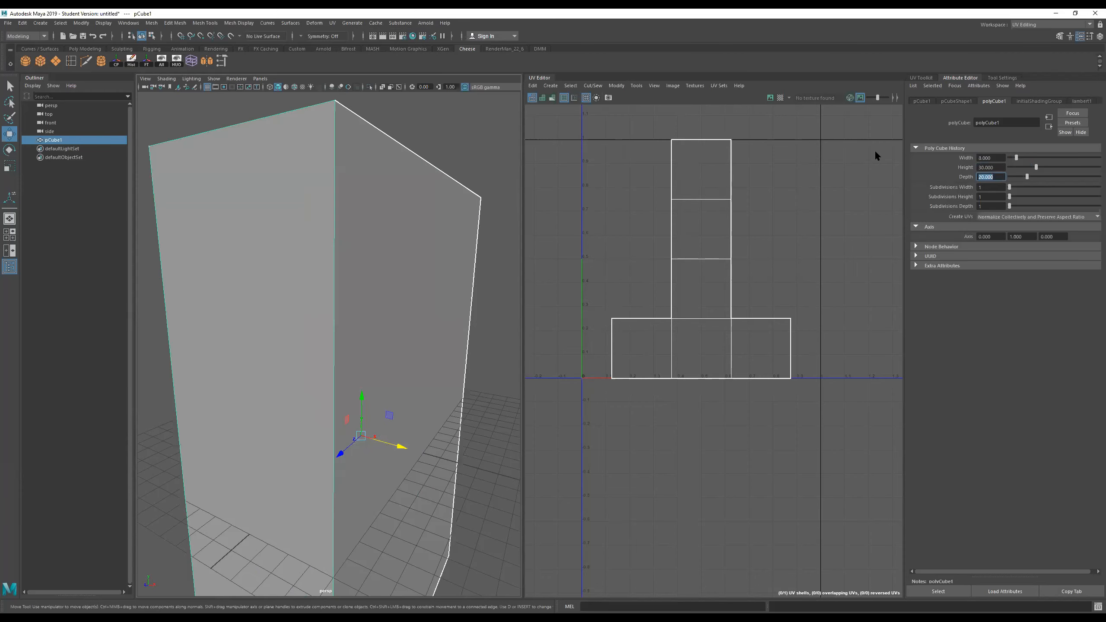
# Step: Move the tall box straight up along Y until its base rests on the grid
pyautogui.scroll(-5, 365, 338)
pyautogui.press('r')
pyautogui.scroll(-5, 355, 392)
pyautogui.press('w')
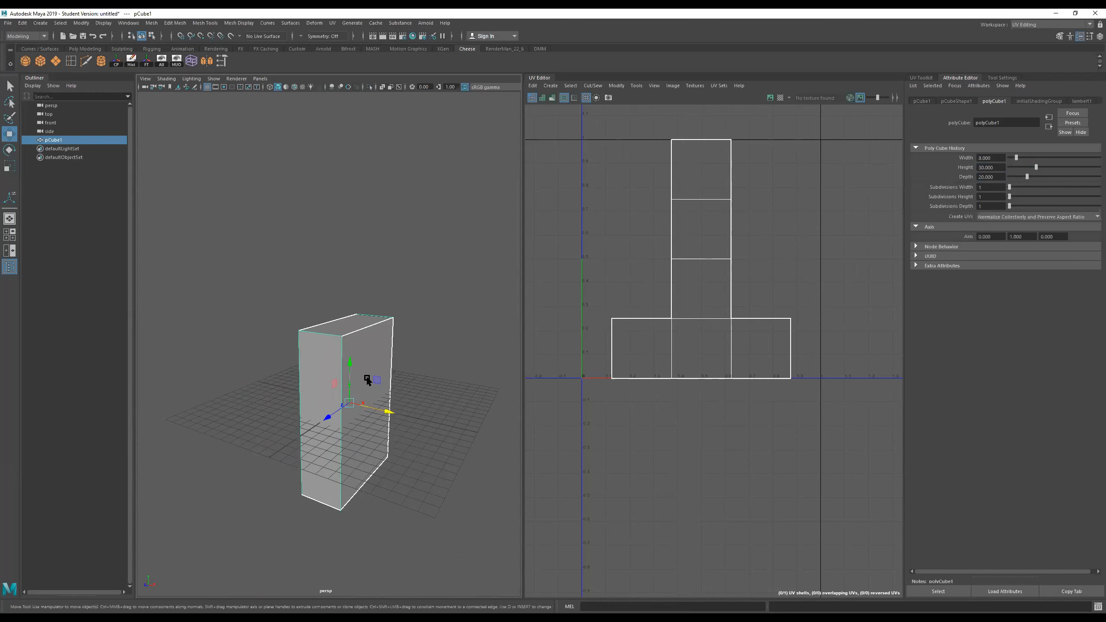
pyautogui.moveTo(348, 363); pyautogui.dragTo(352, 271)
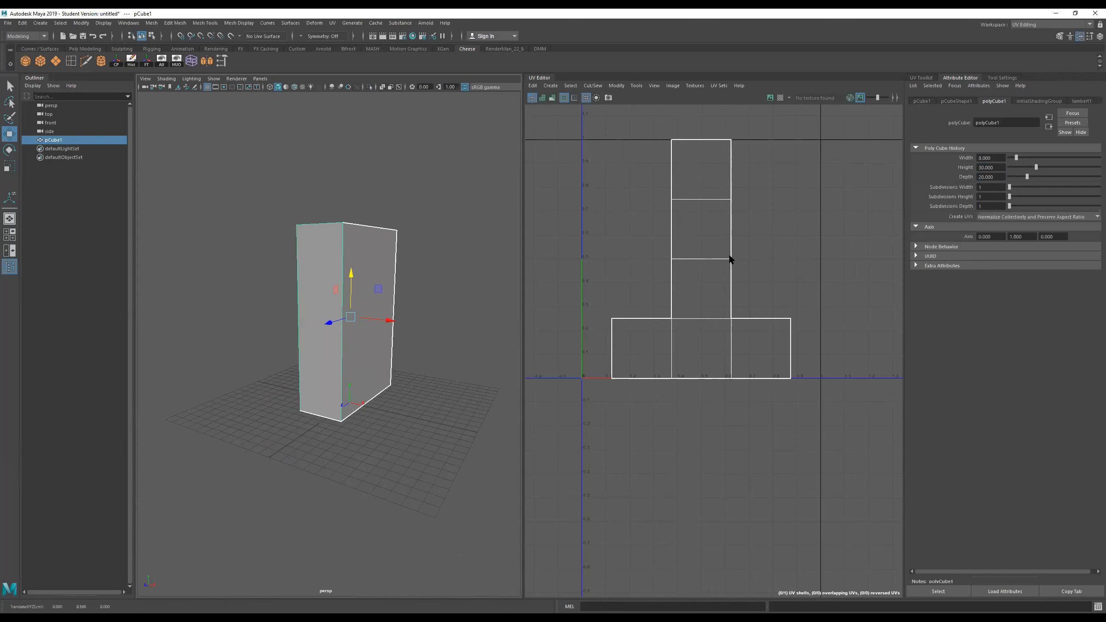
pyautogui.keyDown('alt'); pyautogui.moveTo(323, 371); pyautogui.dragTo(192, 205); pyautogui.keyUp('alt')
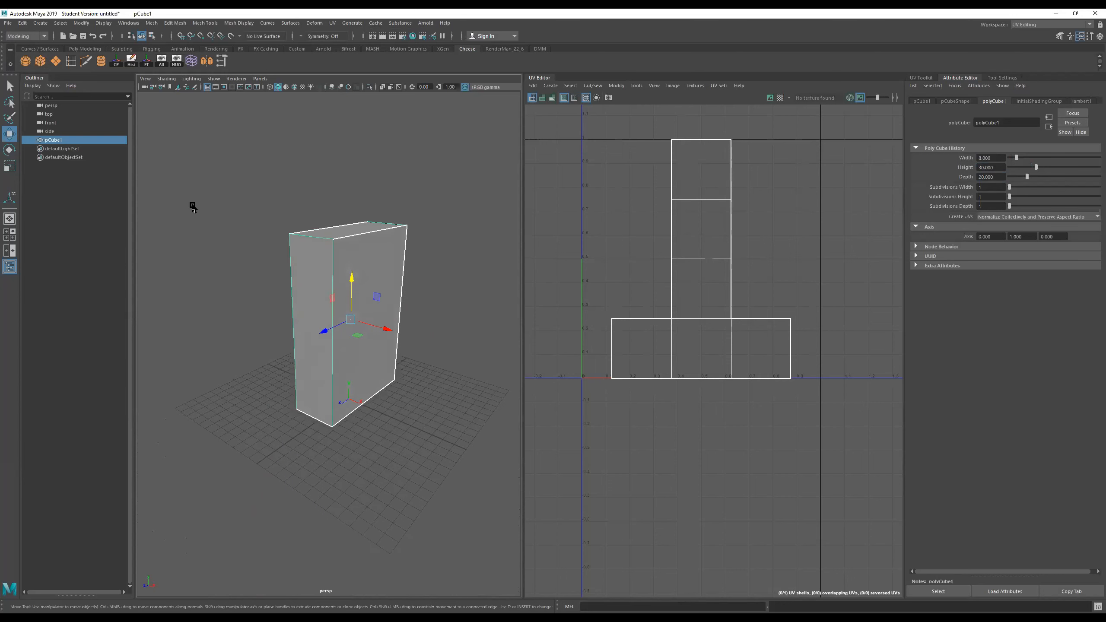
# Step: Add a small second polygon cube beside the box and delete it
pyautogui.press('g')
pyautogui.moveTo(387, 413); pyautogui.dragTo(477, 431)
pyautogui.scroll(5, 444, 442)
pyautogui.scroll(-3, 437, 440)
pyautogui.keyDown('alt'); pyautogui.moveTo(405, 417); pyautogui.dragTo(354, 459, button='middle'); pyautogui.keyUp('alt')
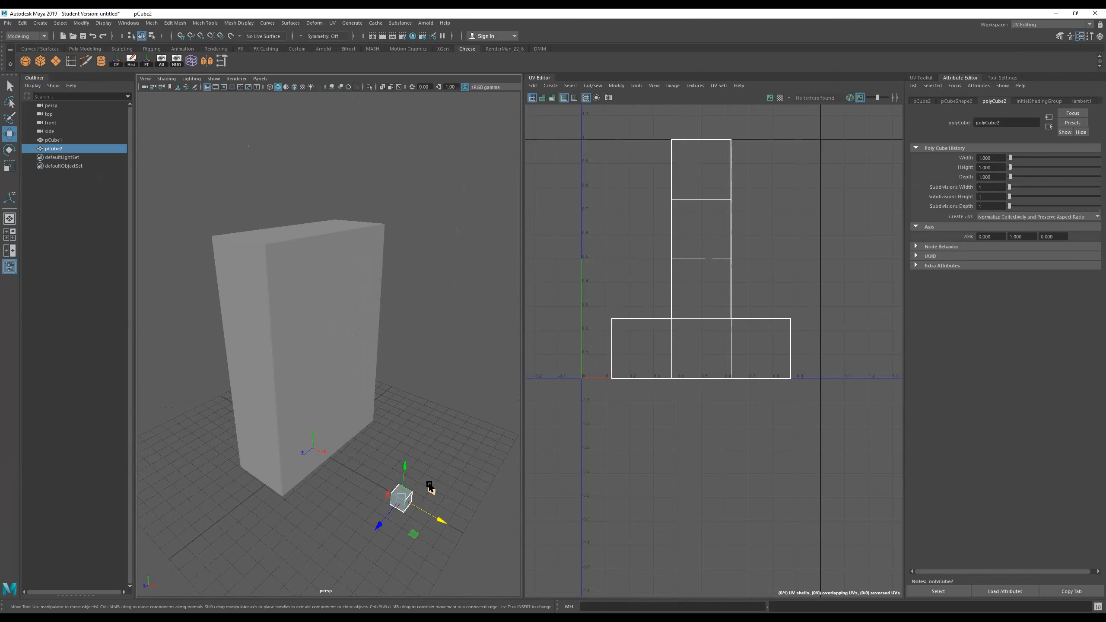
pyautogui.press('Delete')
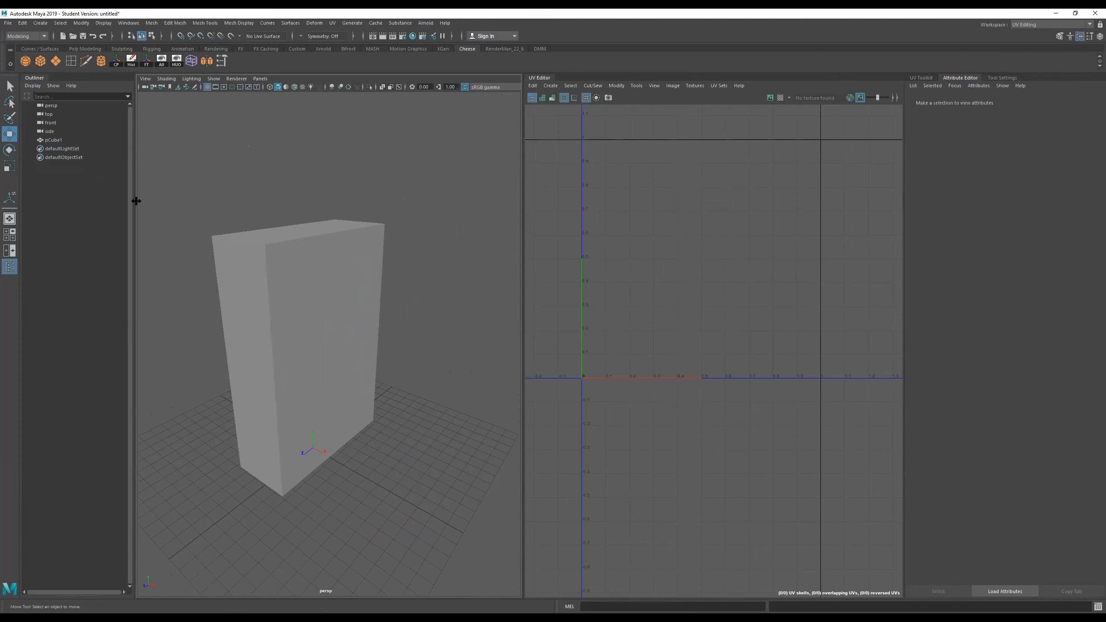
# Step: Select all the faces of the tall box in face component mode
pyautogui.click(327, 277)
pyautogui.moveTo(376, 303)
pyautogui.keyDown('alt'); pyautogui.mouseDown()
pyautogui.moveTo(358, 289)
pyautogui.moveTo(416, 301)
pyautogui.moveTo(392, 309)
pyautogui.mouseUp(); pyautogui.keyUp('alt')
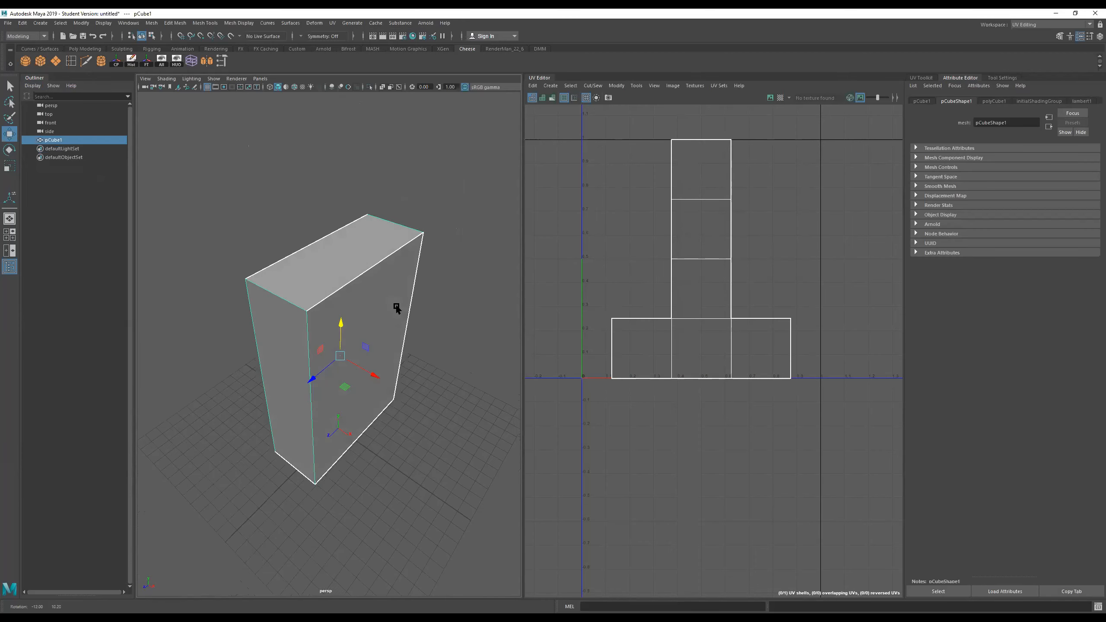
pyautogui.keyDown('alt'); pyautogui.moveTo(429, 248); pyautogui.dragTo(371, 247); pyautogui.keyUp('alt')
pyautogui.scroll(1, 365, 244)
pyautogui.rightClick(365, 260)
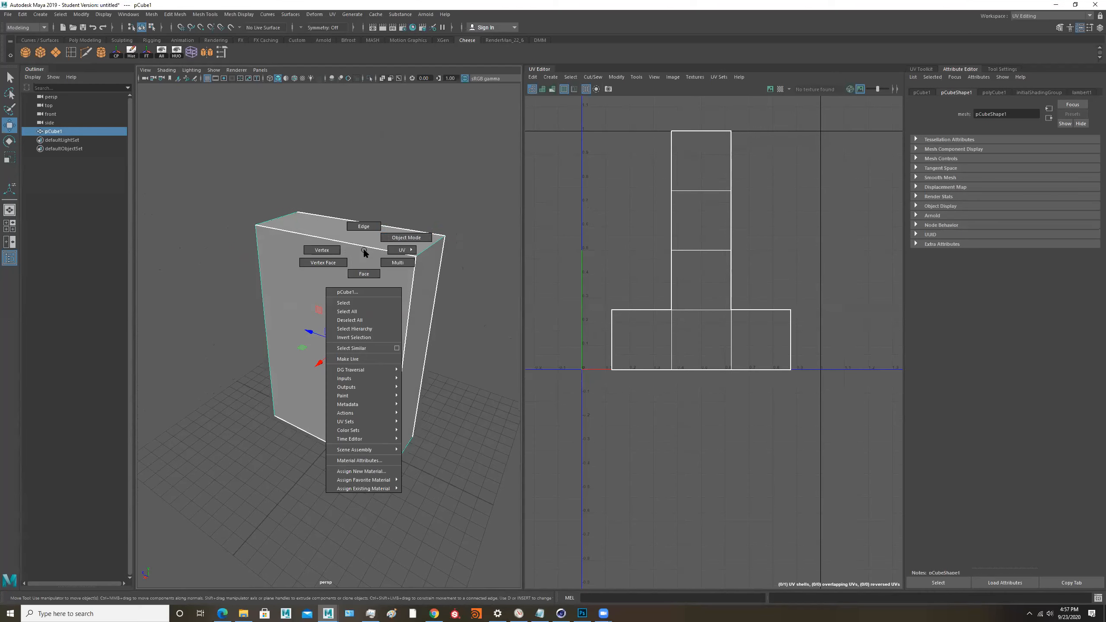
pyautogui.moveTo(366, 253); pyautogui.dragTo(365, 281, button='right')
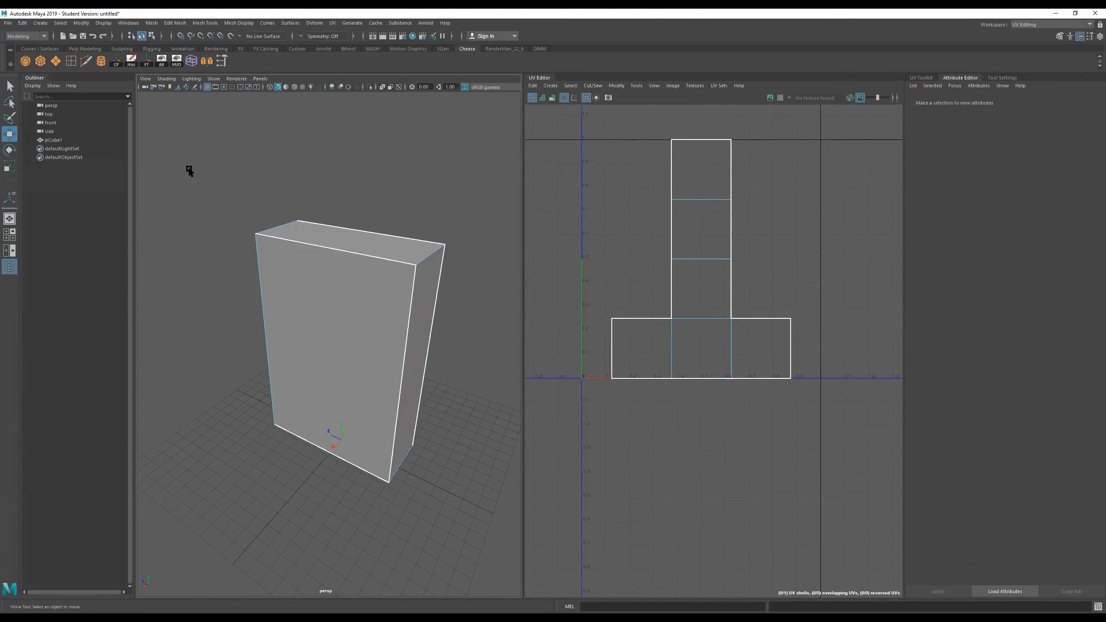
pyautogui.moveTo(189, 171); pyautogui.dragTo(504, 553)
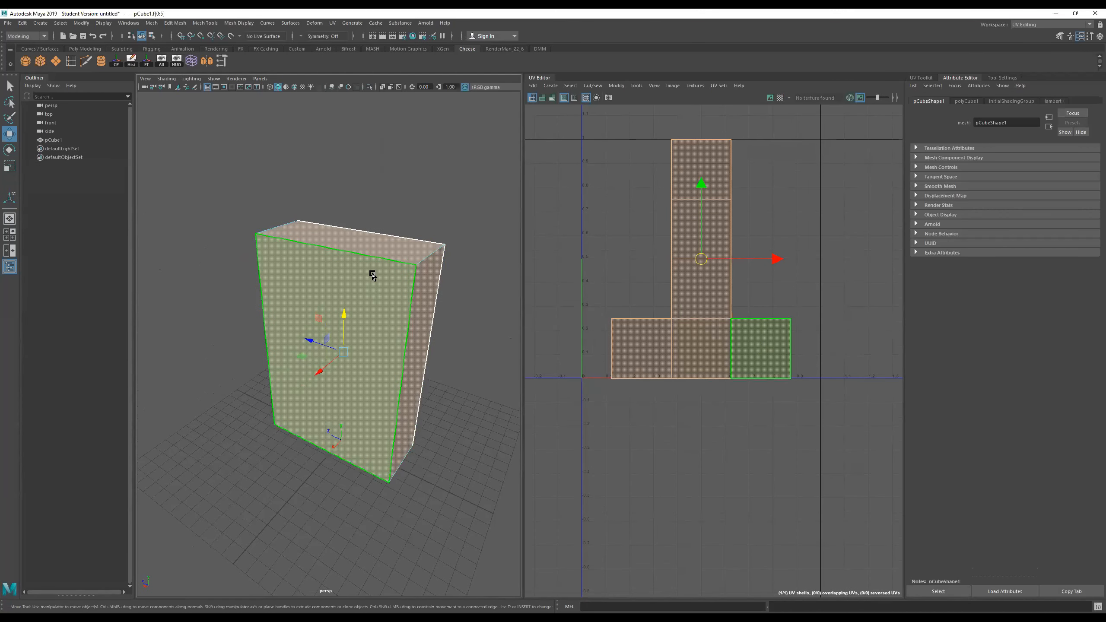
# Step: Apply an automatic UV projection to the selected faces and inspect its six projection planes around the box
pyautogui.click(332, 21)
pyautogui.click(375, 69)
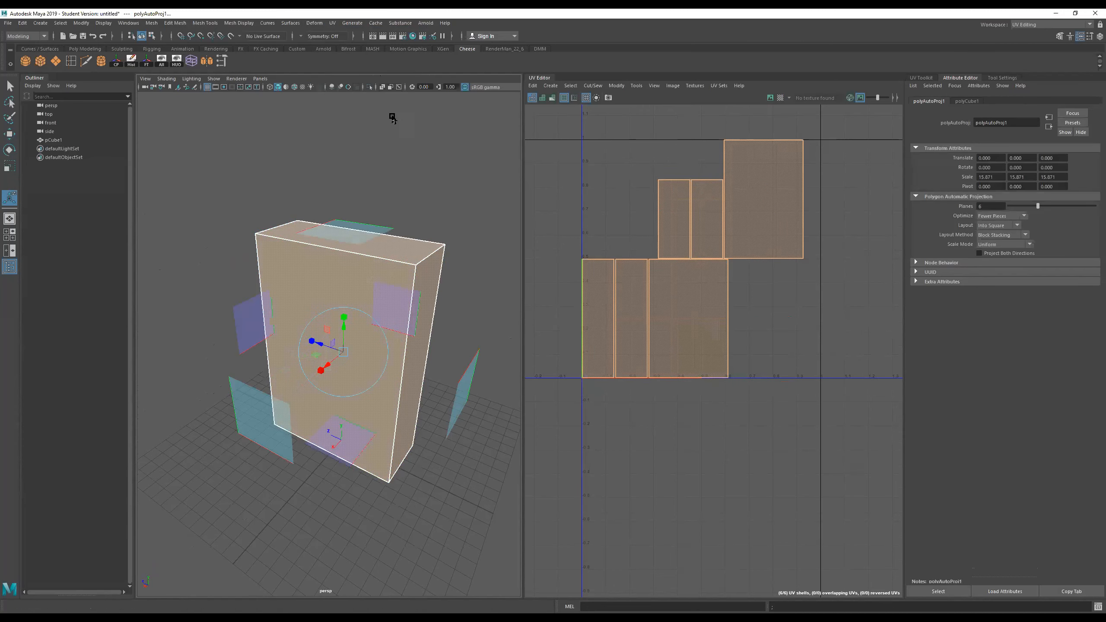
pyautogui.keyDown('alt'); pyautogui.moveTo(357, 301); pyautogui.dragTo(425, 299); pyautogui.keyUp('alt')
pyautogui.moveTo(343, 365)
pyautogui.keyDown('alt'); pyautogui.mouseDown()
pyautogui.moveTo(435, 361)
pyautogui.moveTo(360, 377)
pyautogui.mouseUp(); pyautogui.keyUp('alt')
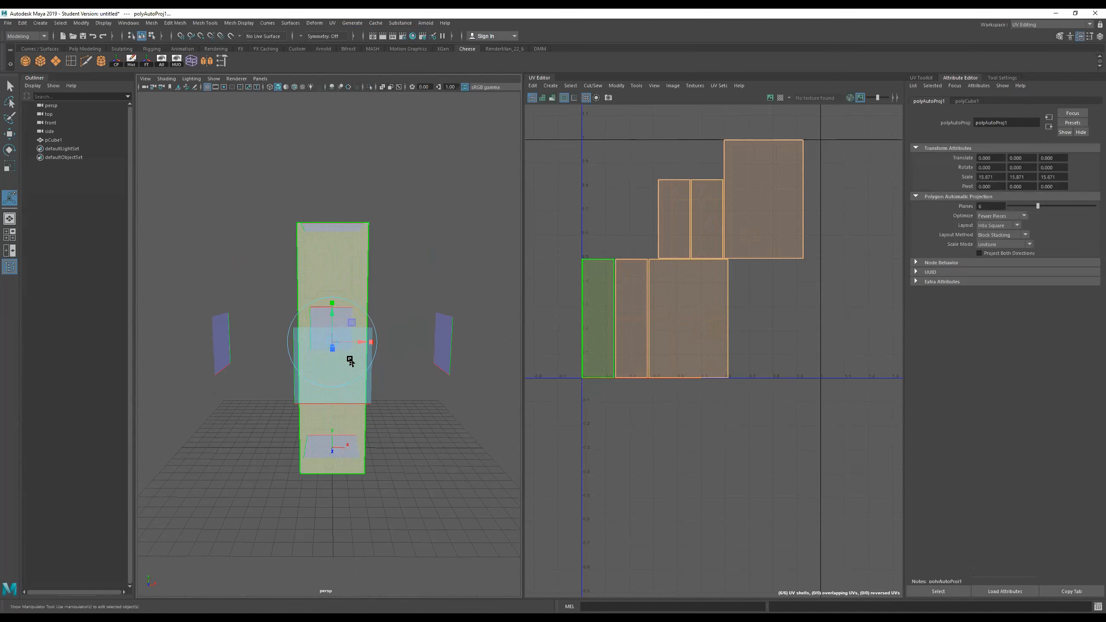
pyautogui.keyDown('alt'); pyautogui.moveTo(279, 391); pyautogui.dragTo(371, 382); pyautogui.keyUp('alt')
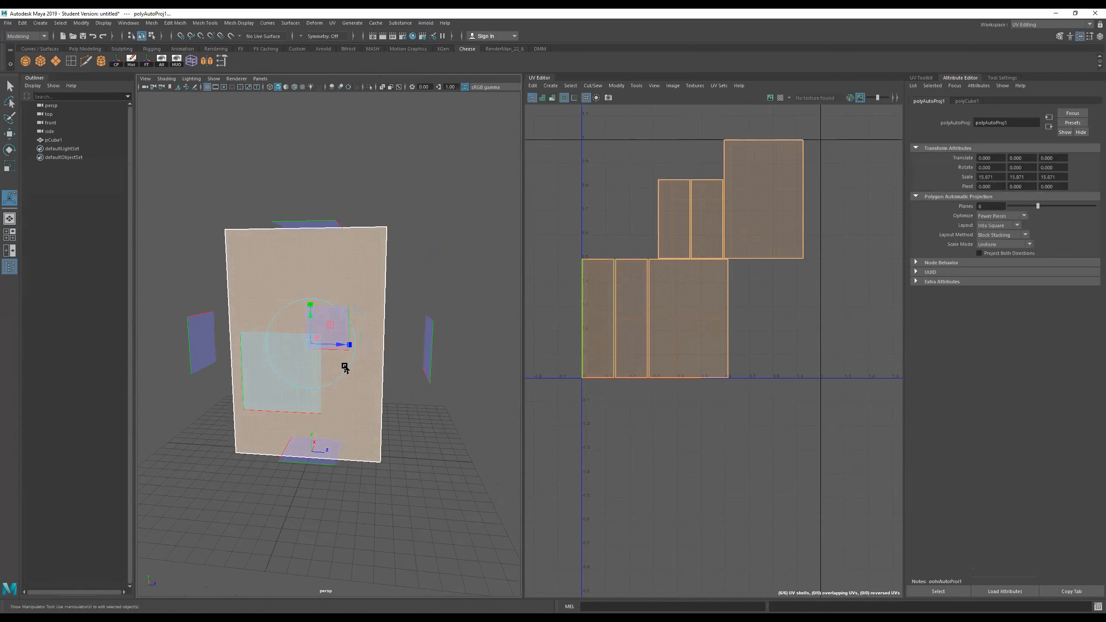
pyautogui.keyDown('alt'); pyautogui.moveTo(349, 334); pyautogui.dragTo(376, 361); pyautogui.keyUp('alt')
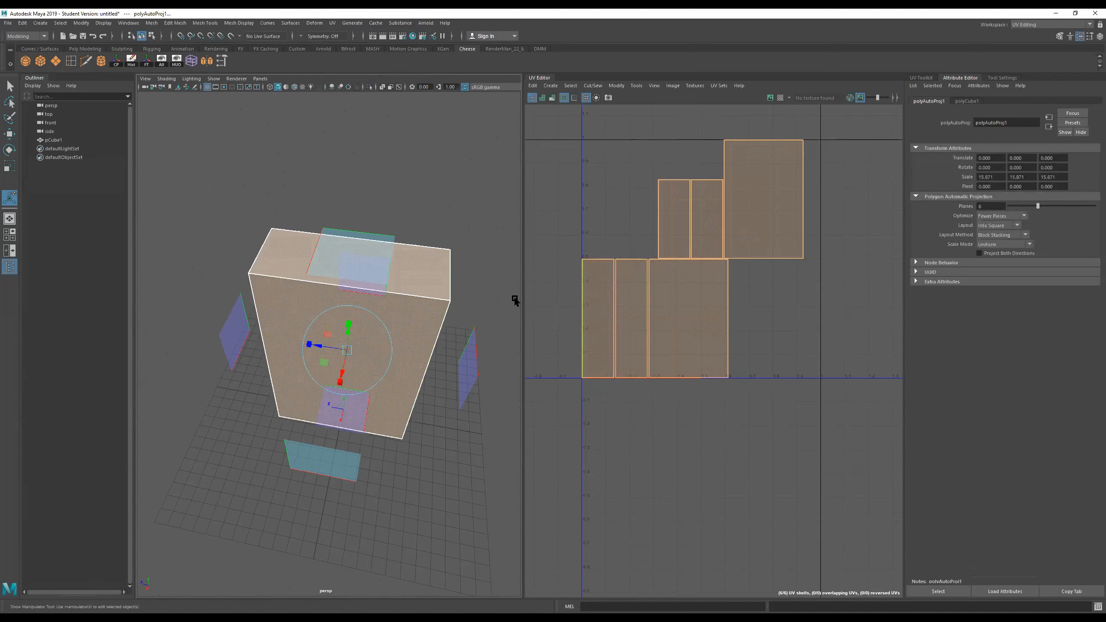
pyautogui.keyDown('alt'); pyautogui.moveTo(447, 303); pyautogui.dragTo(246, 288); pyautogui.keyUp('alt')
# Step: Select the narrow UV shell at the UV origin and show the checker pattern on the box and behind the UV layout
pyautogui.click(592, 269)
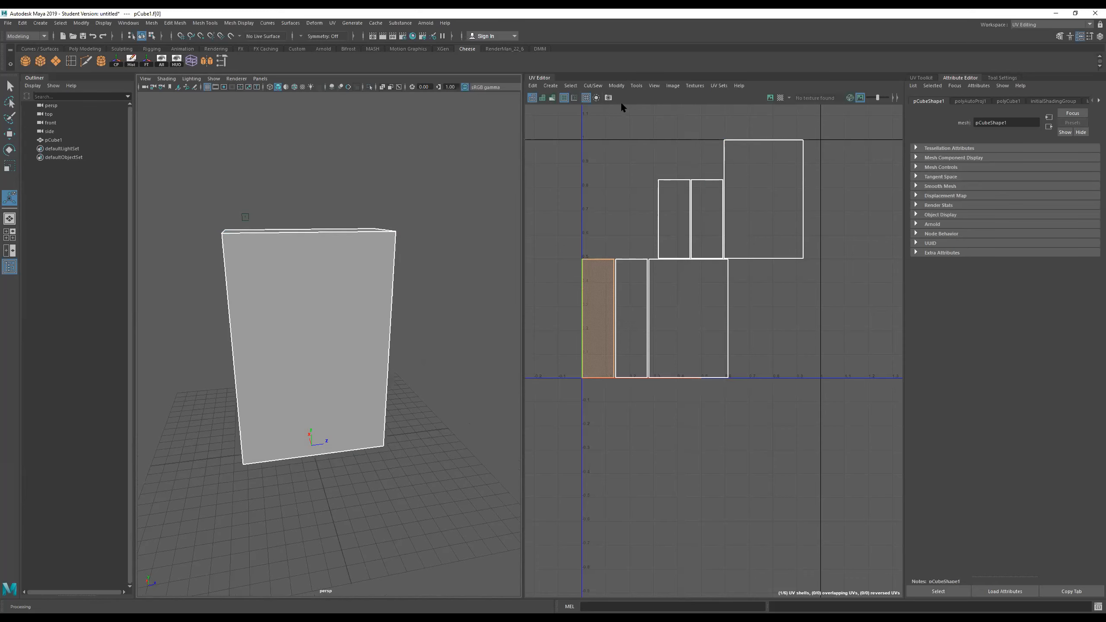
pyautogui.click(781, 99)
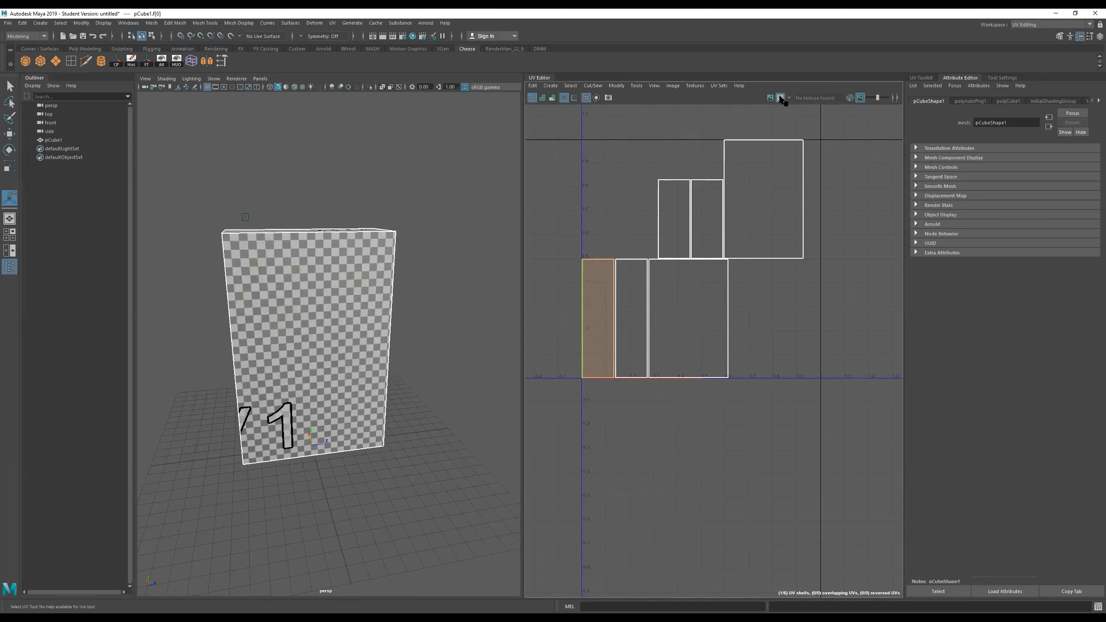
pyautogui.keyDown('alt'); pyautogui.moveTo(452, 225); pyautogui.dragTo(452, 255); pyautogui.keyUp('alt')
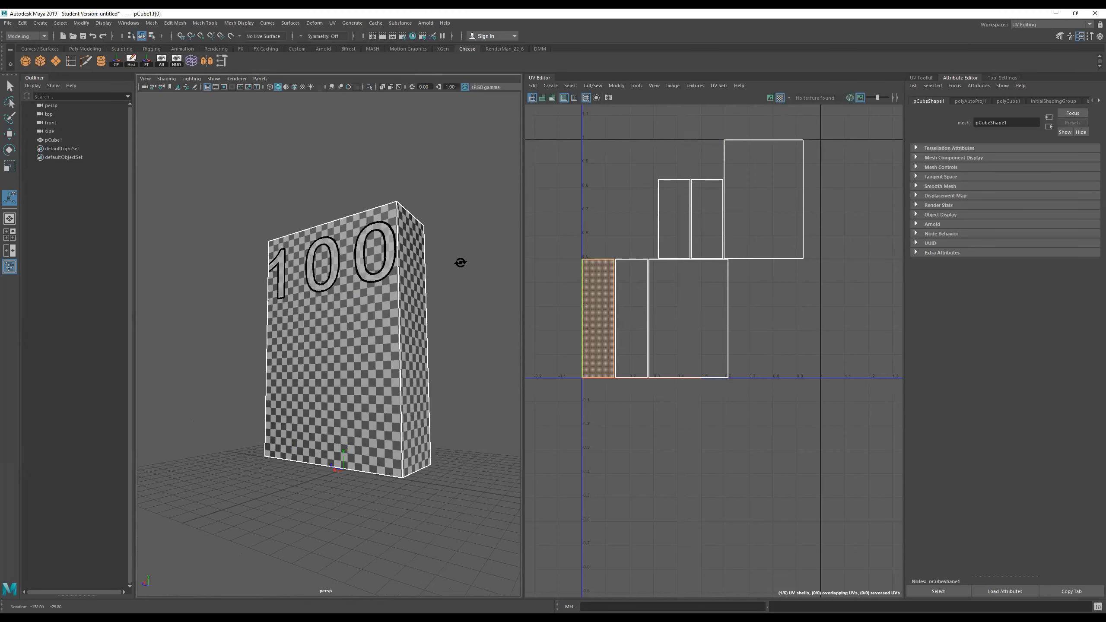
pyautogui.click(781, 98)
pyautogui.click(780, 99)
pyautogui.click(781, 99)
pyautogui.click(780, 99)
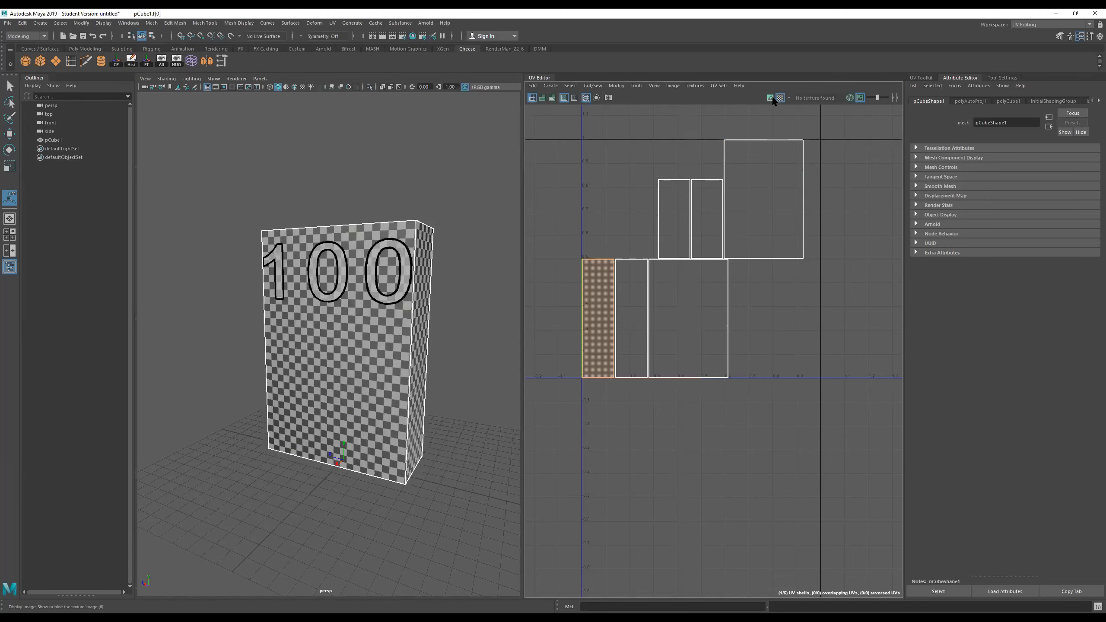
pyautogui.click(771, 98)
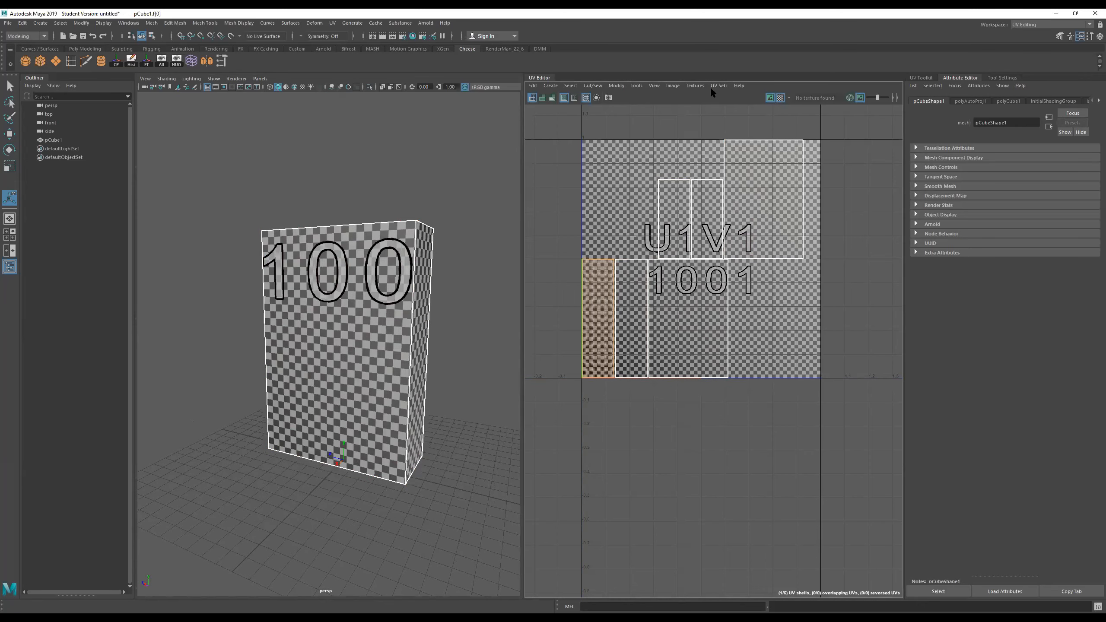
# Step: Turn the UV Editor's image dimming off and back on
pyautogui.click(673, 86)
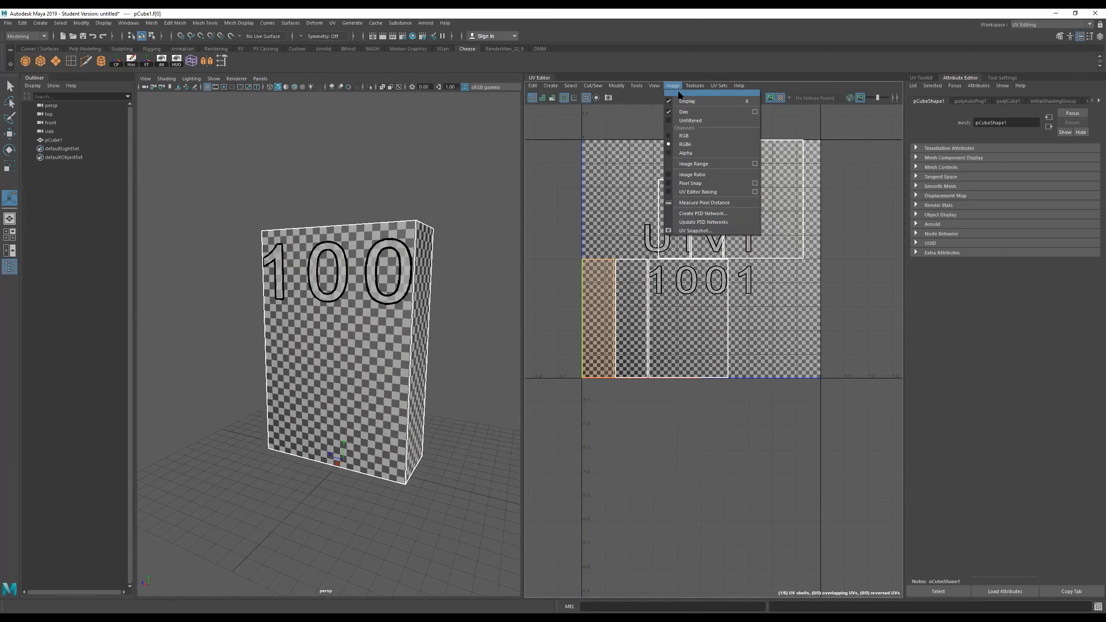
pyautogui.click(672, 111)
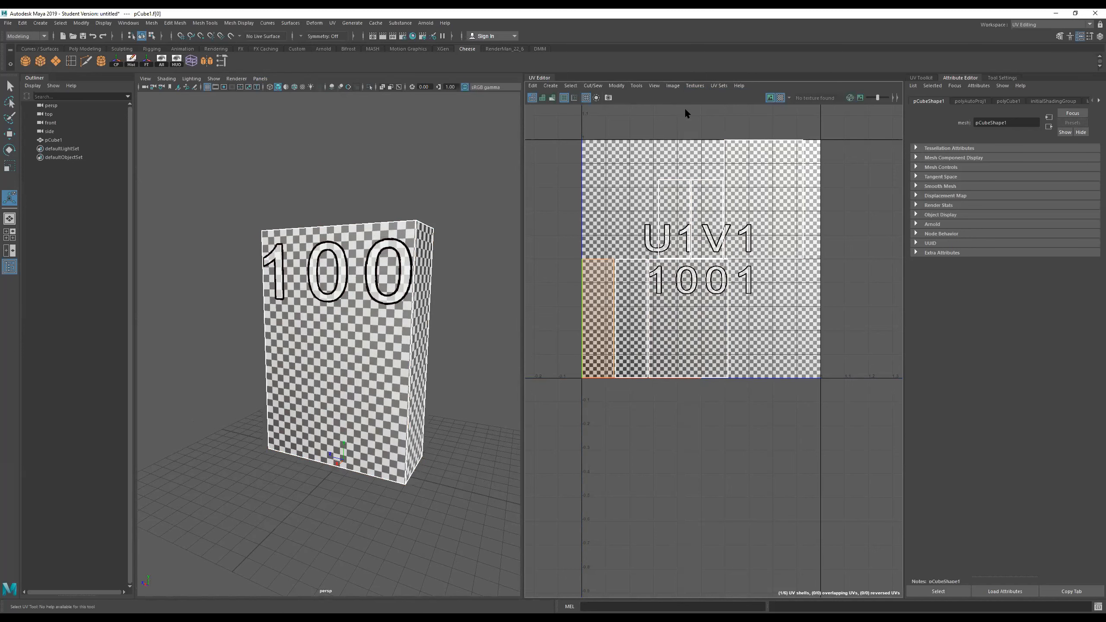
pyautogui.click(675, 86)
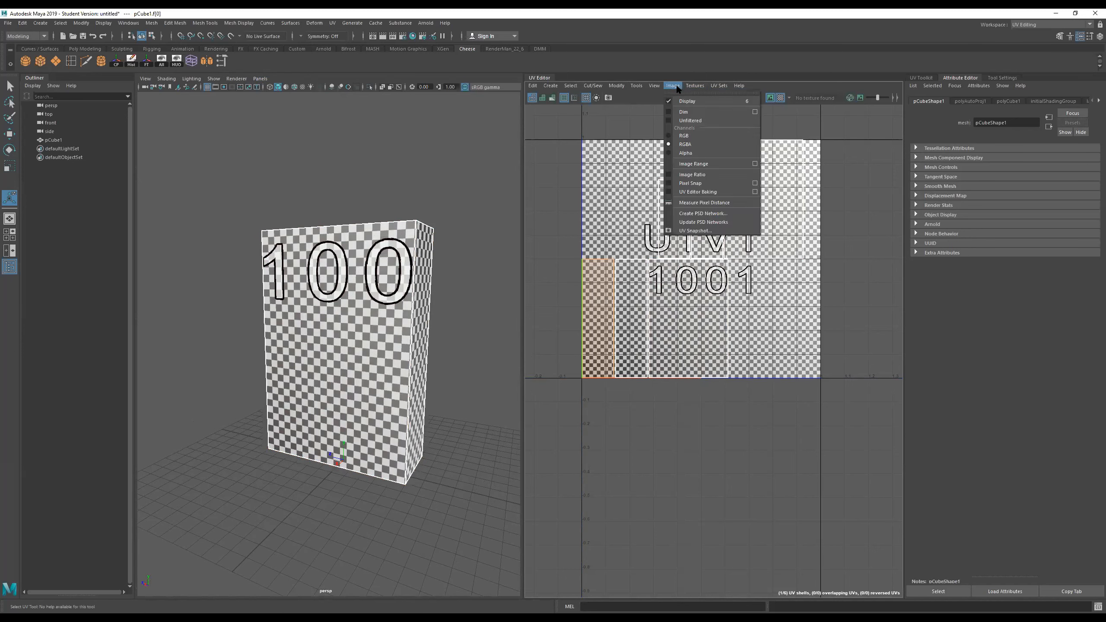
pyautogui.click(684, 112)
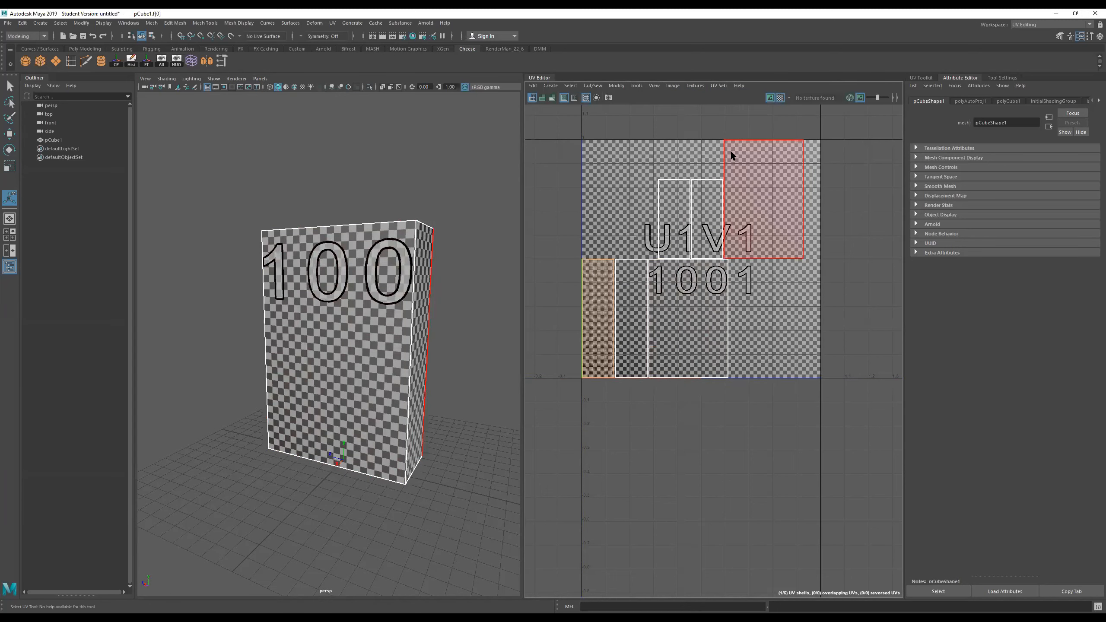
# Step: Select the two large UV shells in turn and orbit the box to identify which face each covers
pyautogui.click(717, 452)
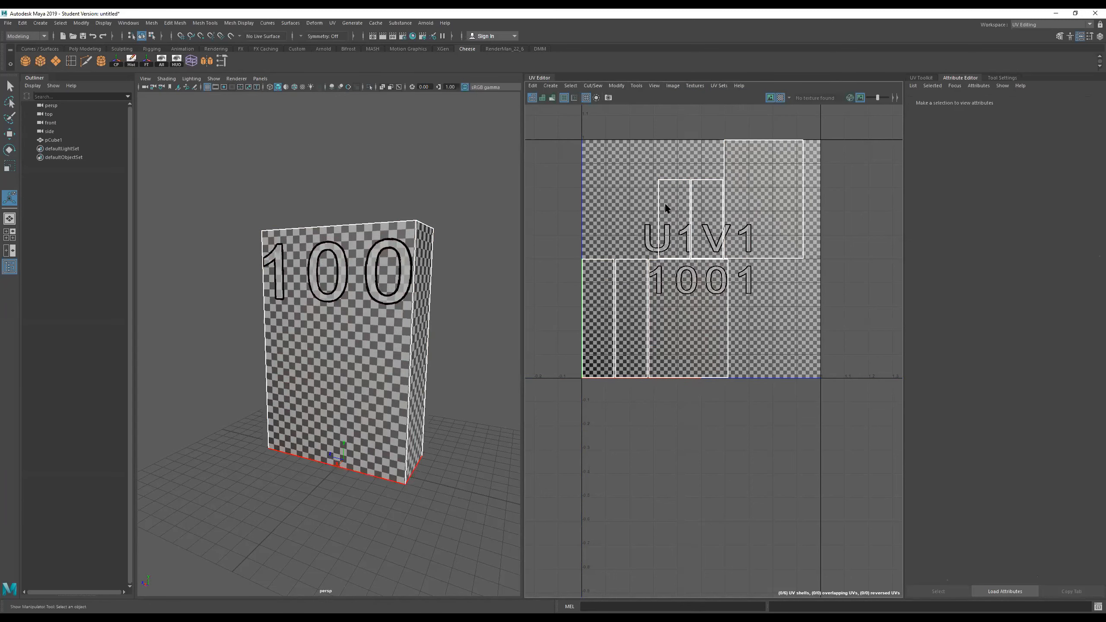
pyautogui.moveTo(405, 281)
pyautogui.keyDown('alt'); pyautogui.mouseDown()
pyautogui.moveTo(379, 302)
pyautogui.moveTo(375, 289)
pyautogui.moveTo(395, 279)
pyautogui.mouseUp(); pyautogui.keyUp('alt')
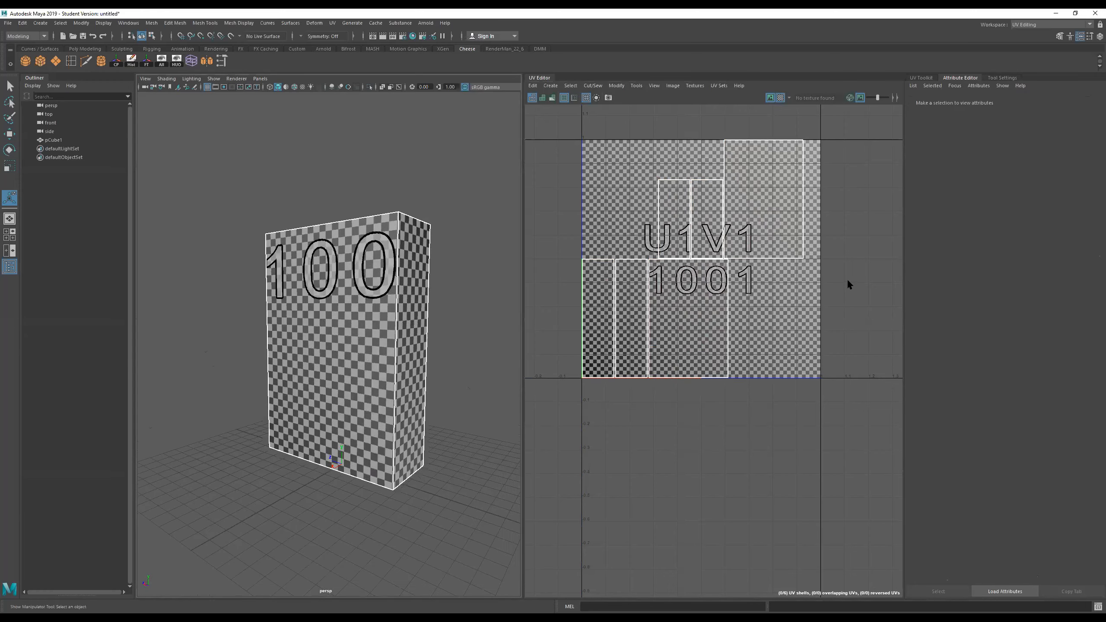
pyautogui.keyDown('alt'); pyautogui.moveTo(370, 316); pyautogui.dragTo(336, 261); pyautogui.keyUp('alt')
pyautogui.click(382, 274)
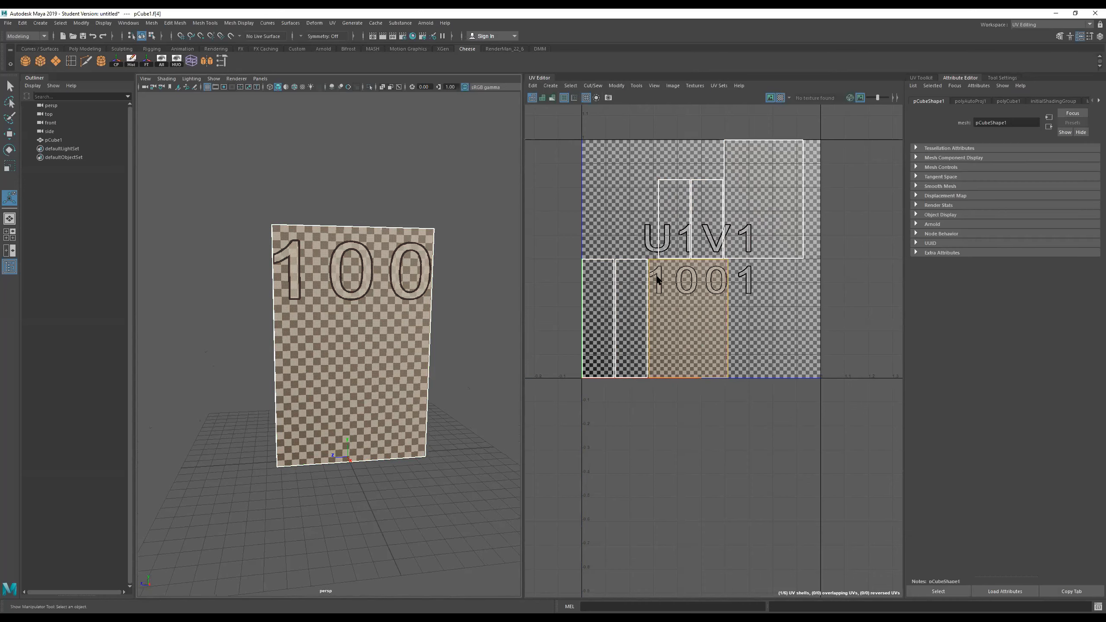
pyautogui.click(758, 215)
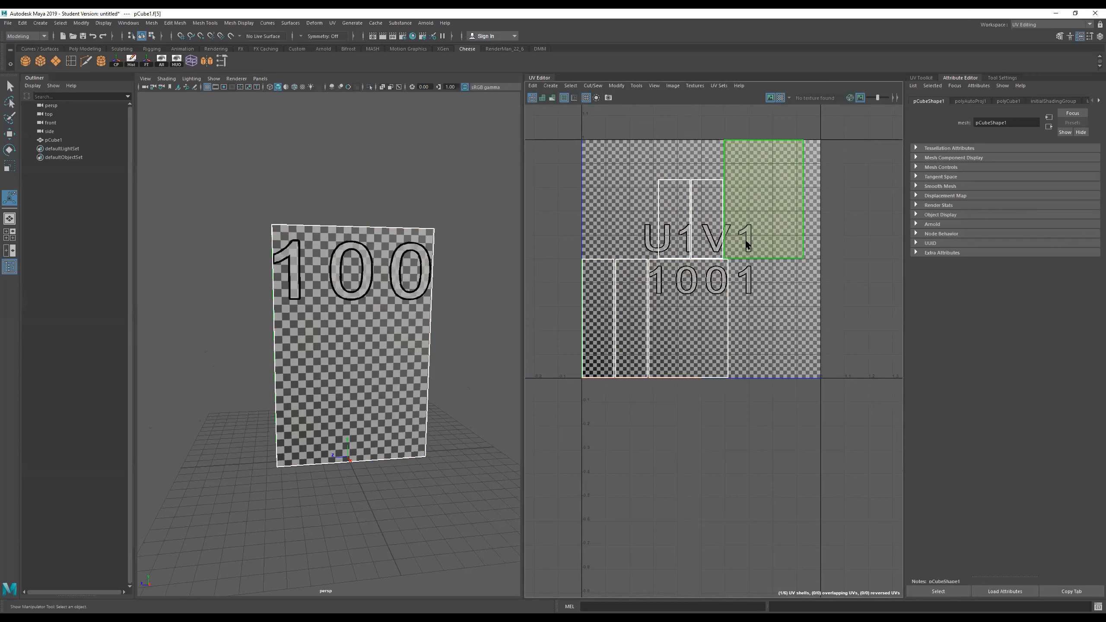
pyautogui.keyDown('alt'); pyautogui.moveTo(506, 239); pyautogui.dragTo(553, 315); pyautogui.keyUp('alt')
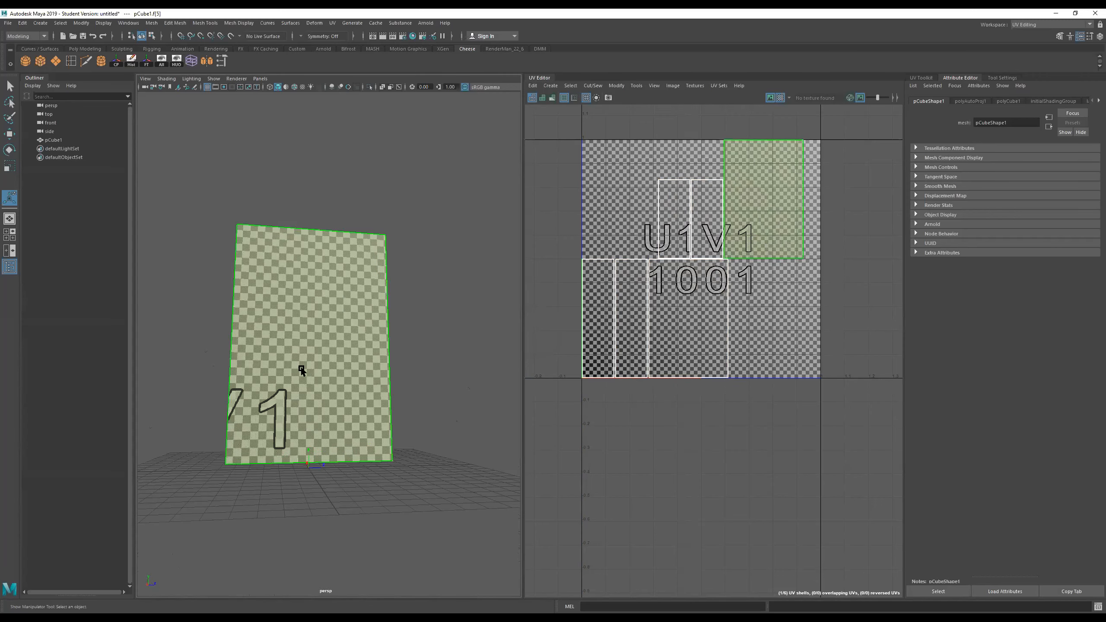
# Step: Try moving the upper large shell in the UV layout and its face on the box, undoing each move
pyautogui.press('e')
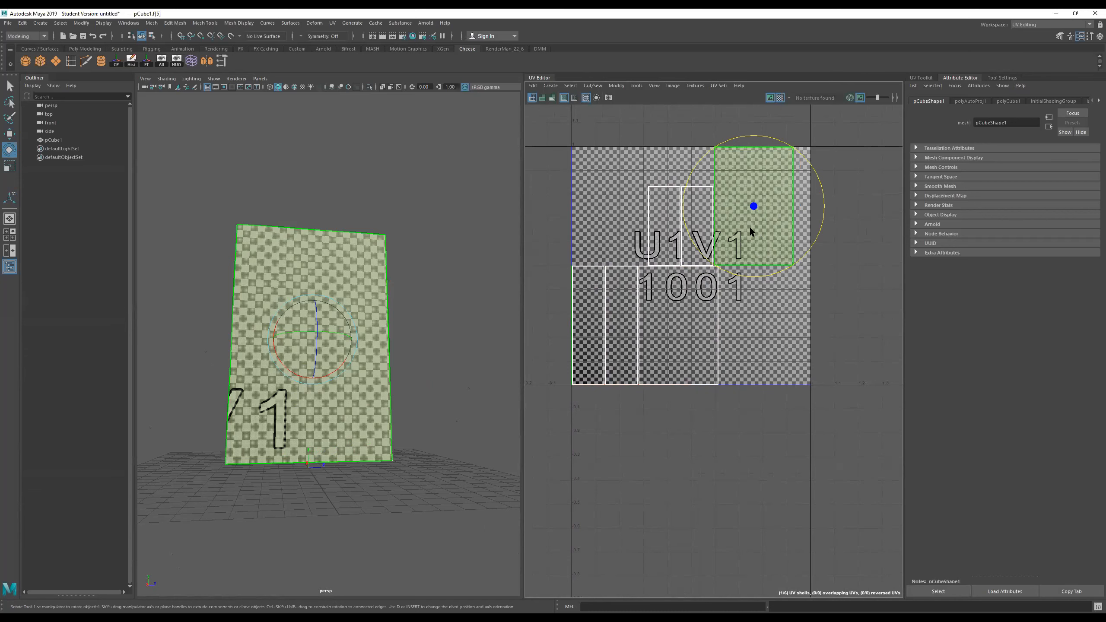
pyautogui.press('w')
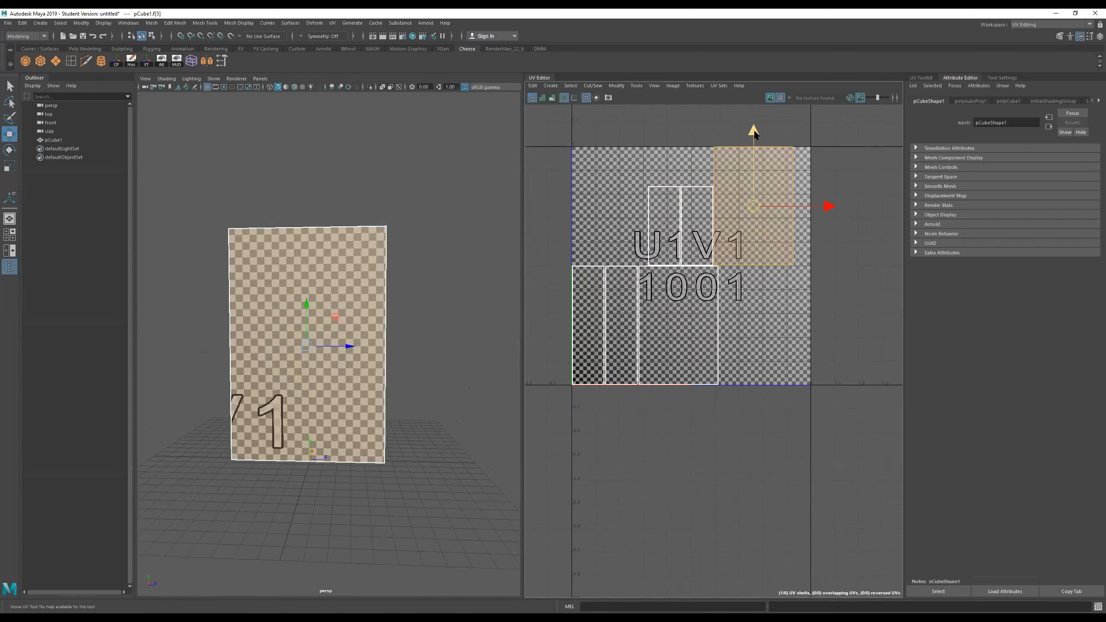
pyautogui.moveTo(743, 151); pyautogui.dragTo(756, 225)
pyautogui.hotkey('ctrl', 'z')
pyautogui.hotkey('ctrl', 'z')
pyautogui.keyDown('alt'); pyautogui.moveTo(304, 354); pyautogui.dragTo(360, 347); pyautogui.keyUp('alt')
pyautogui.hotkey('ctrl', 'z')
pyautogui.hotkey('ctrl', 'z')
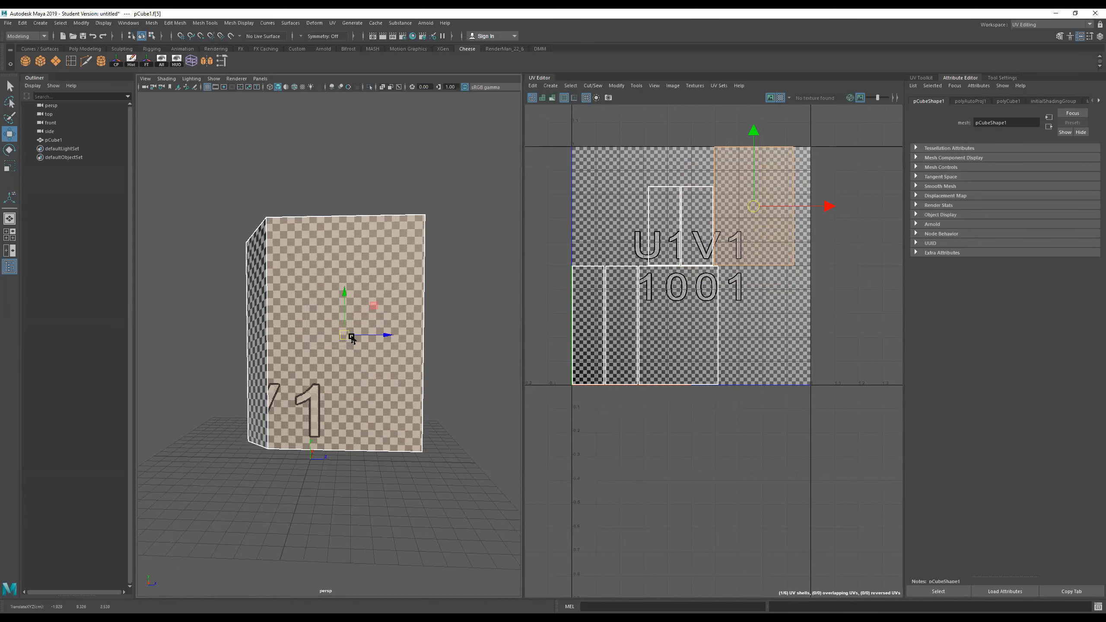
# Step: Move the upper large UV shell down beside the other large shell, inside the UV tile
pyautogui.moveTo(746, 210); pyautogui.dragTo(761, 322)
pyautogui.hotkey('ctrl', 'z')
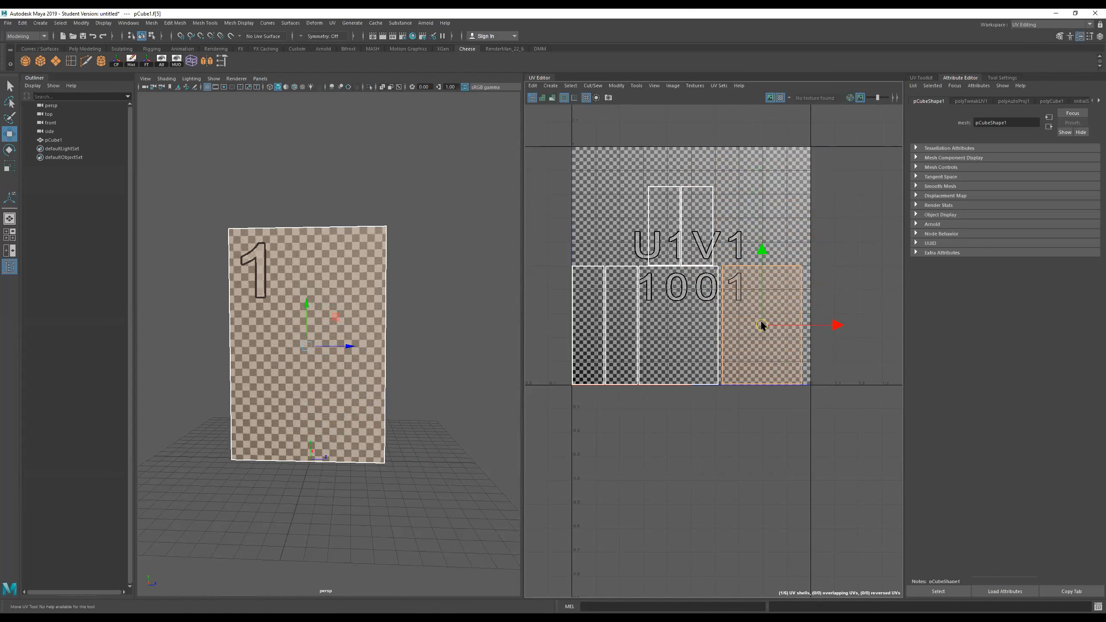
# Step: Identify the two small shells as the box's top and bottom faces and rotate them together to lie horizontally
pyautogui.click(698, 226)
pyautogui.keyDown('alt'); pyautogui.moveTo(331, 270); pyautogui.dragTo(331, 321); pyautogui.keyUp('alt')
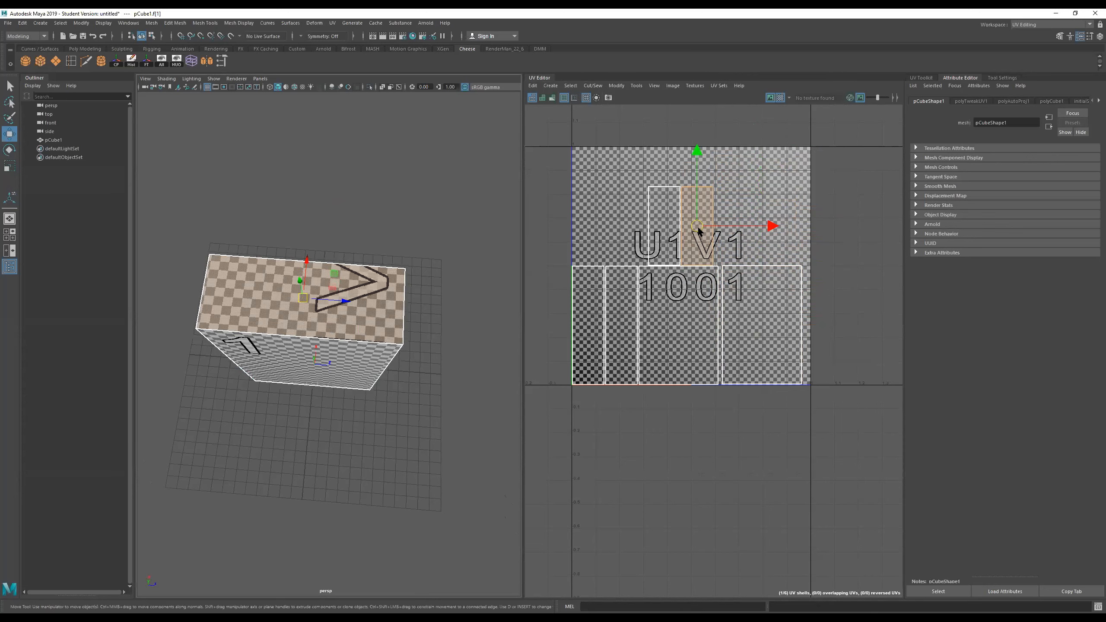
pyautogui.click(661, 227)
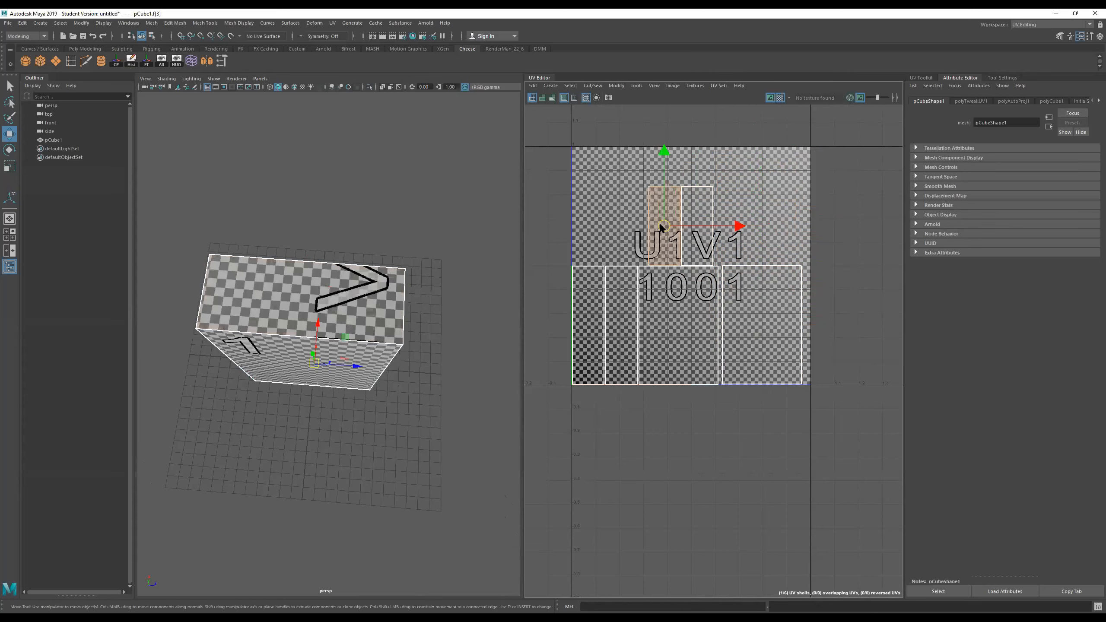
pyautogui.keyDown('alt'); pyautogui.moveTo(360, 425); pyautogui.dragTo(358, 383); pyautogui.keyUp('alt')
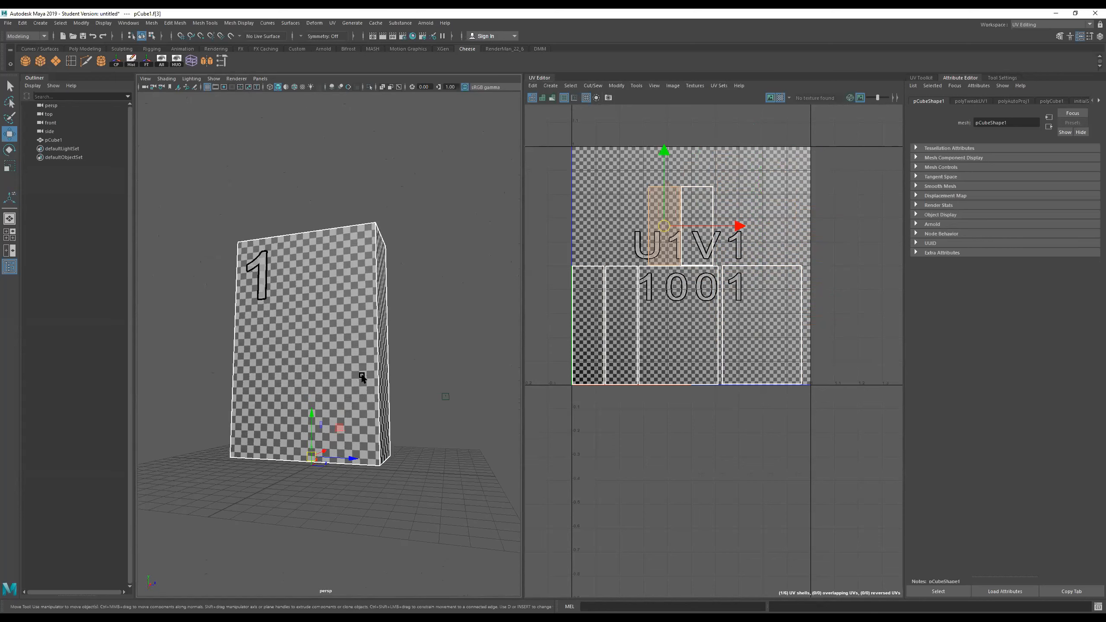
pyautogui.keyDown('shift'); pyautogui.click(702, 209); pyautogui.keyUp('shift')
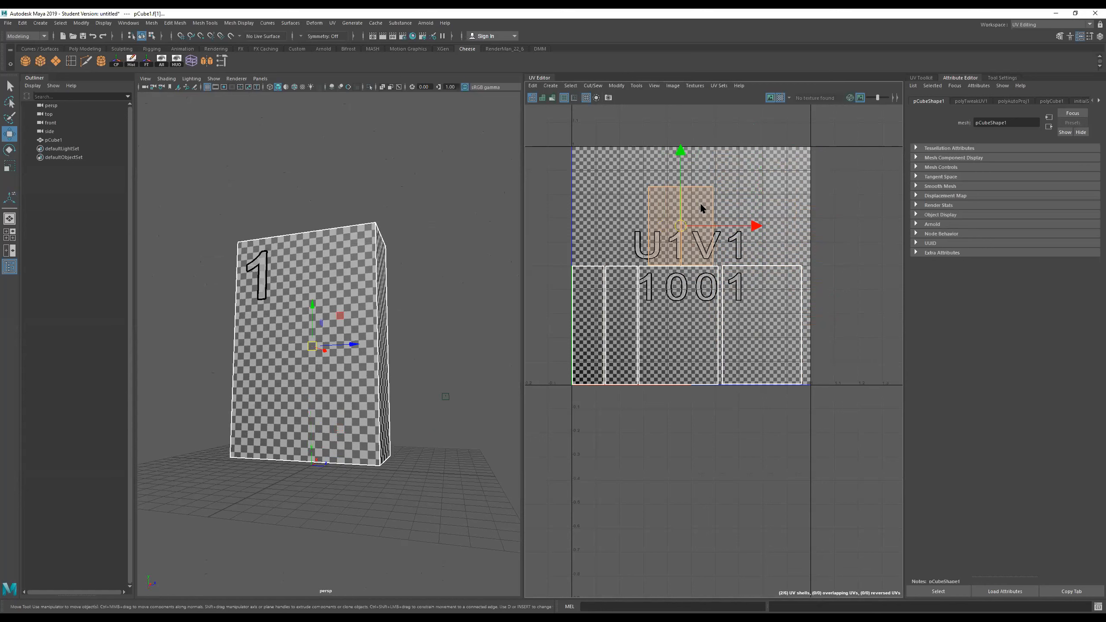
pyautogui.press('e')
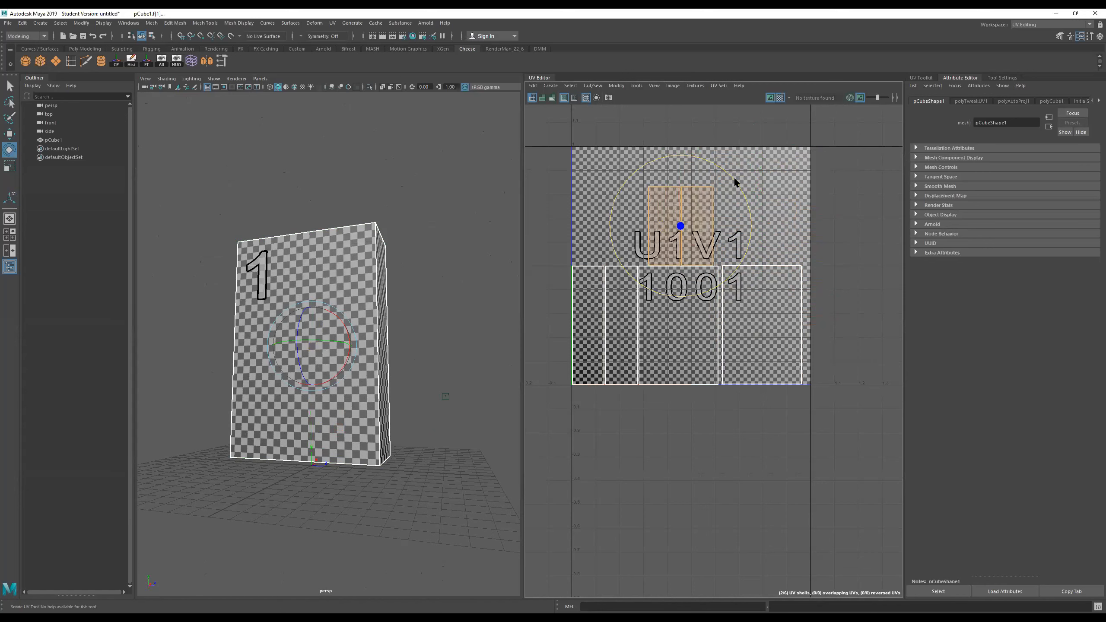
pyautogui.moveTo(734, 176); pyautogui.dragTo(757, 309)
# Step: Move the two small horizontal shells individually so they sit side by side along the upper edge of the UV tile
pyautogui.click(783, 218)
pyautogui.click(687, 208)
pyautogui.press('w')
pyautogui.moveTo(682, 210); pyautogui.dragTo(619, 165)
pyautogui.click(673, 250)
pyautogui.moveTo(680, 241); pyautogui.dragTo(706, 168)
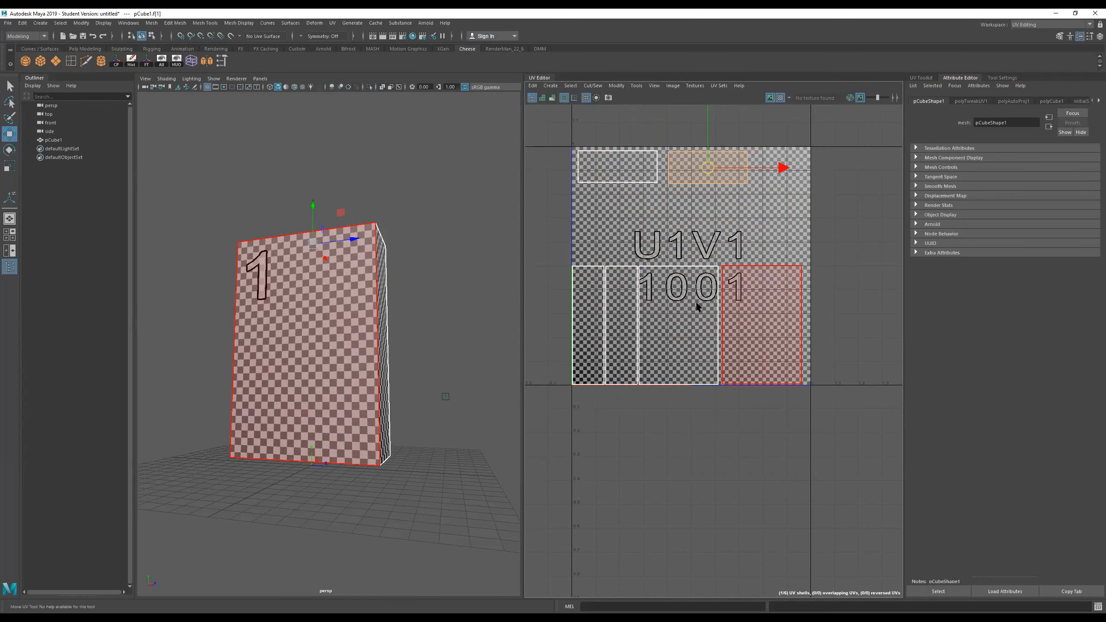
# Step: Duplicate the whole box, move the copy aside and name it pCube_SEWN
pyautogui.keyDown('alt'); pyautogui.moveTo(395, 314); pyautogui.dragTo(357, 353); pyautogui.keyUp('alt')
pyautogui.moveTo(355, 286); pyautogui.dragTo(450, 200, button='right')
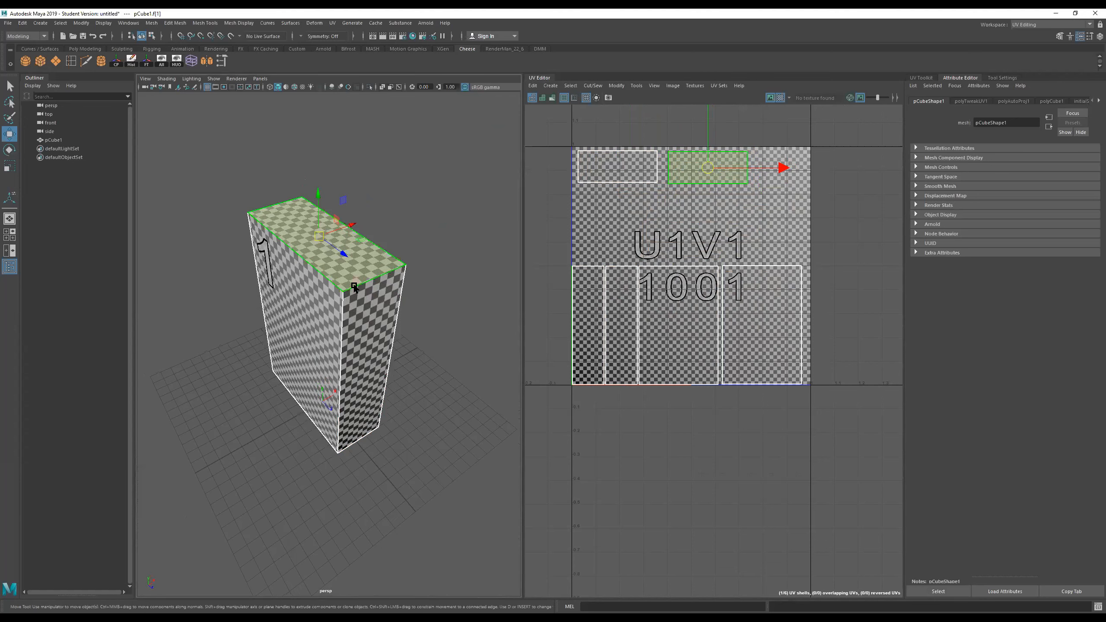
pyautogui.scroll(-5, 277, 255)
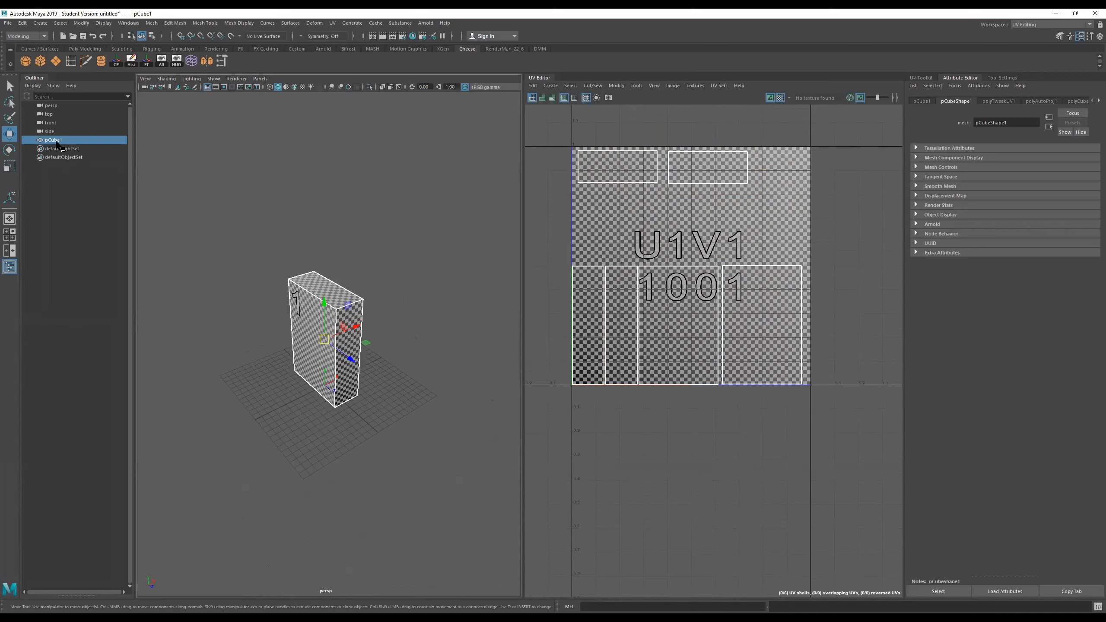
pyautogui.hotkey('ctrl', 'd')
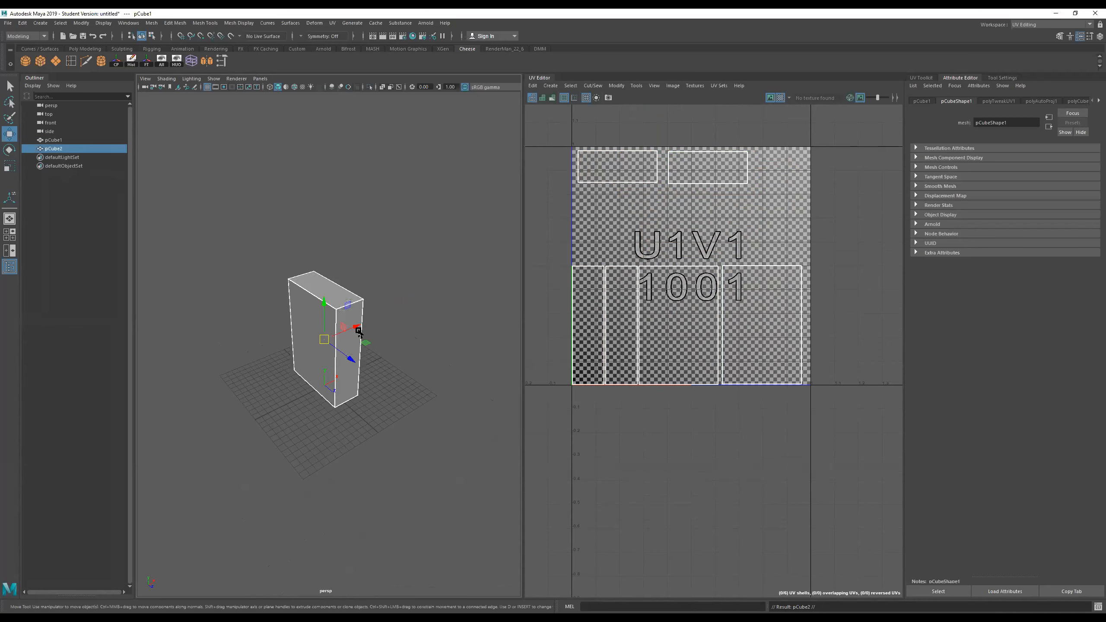
pyautogui.moveTo(347, 324); pyautogui.dragTo(286, 352)
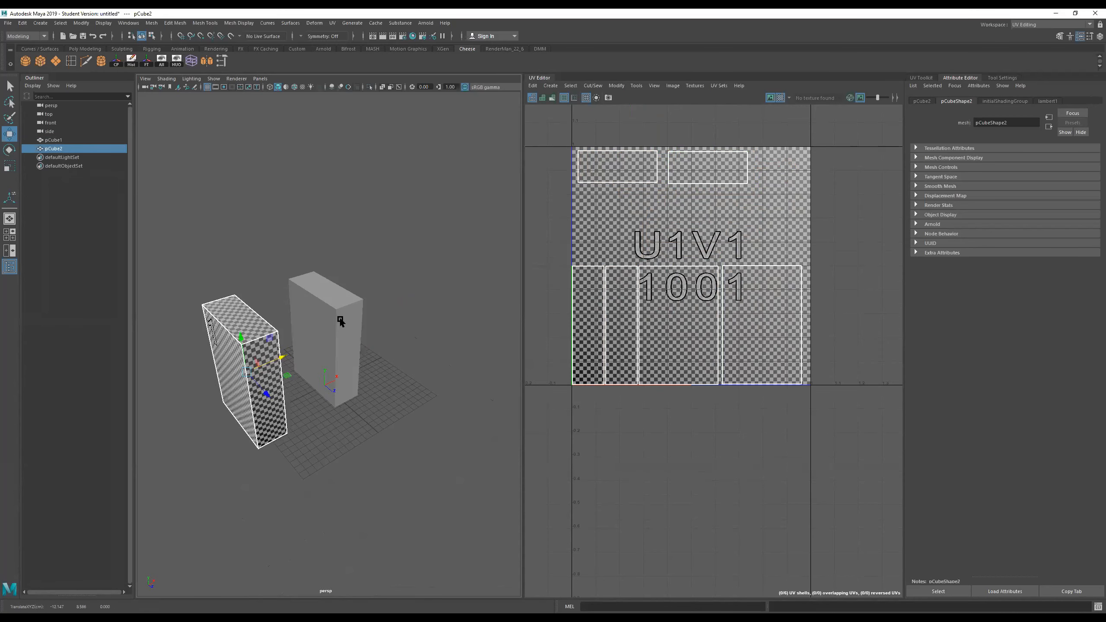
pyautogui.doubleClick(55, 149)
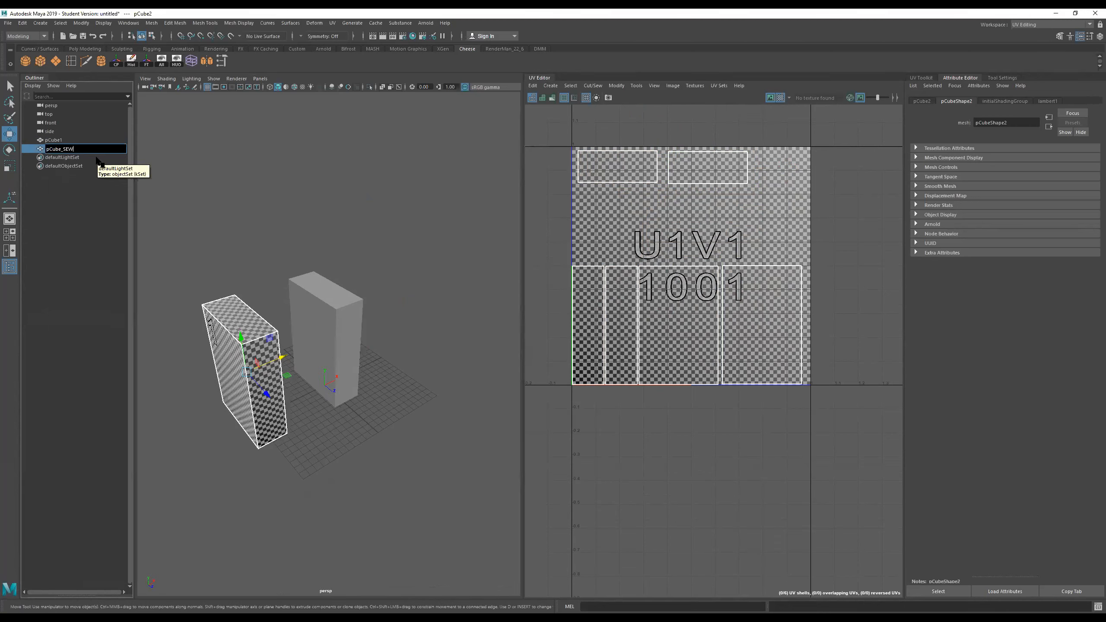
pyautogui.press('Return')
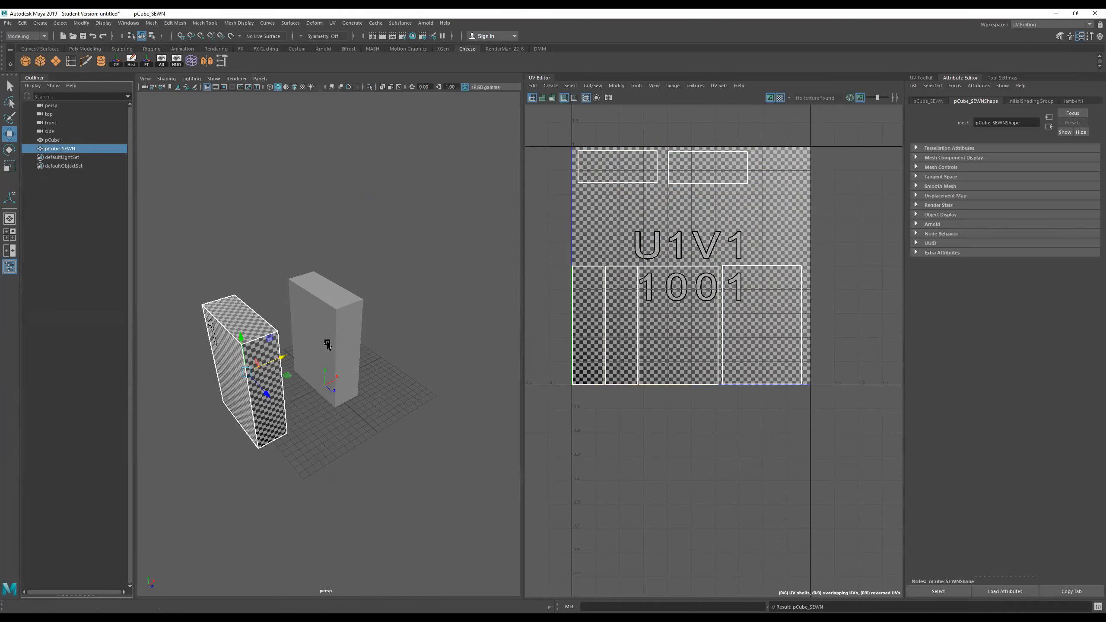
# Step: Move pCube_SEWN back near the original box, hide the original and select pCube_SEWN
pyautogui.moveTo(285, 356); pyautogui.dragTo(360, 324)
pyautogui.click(359, 311)
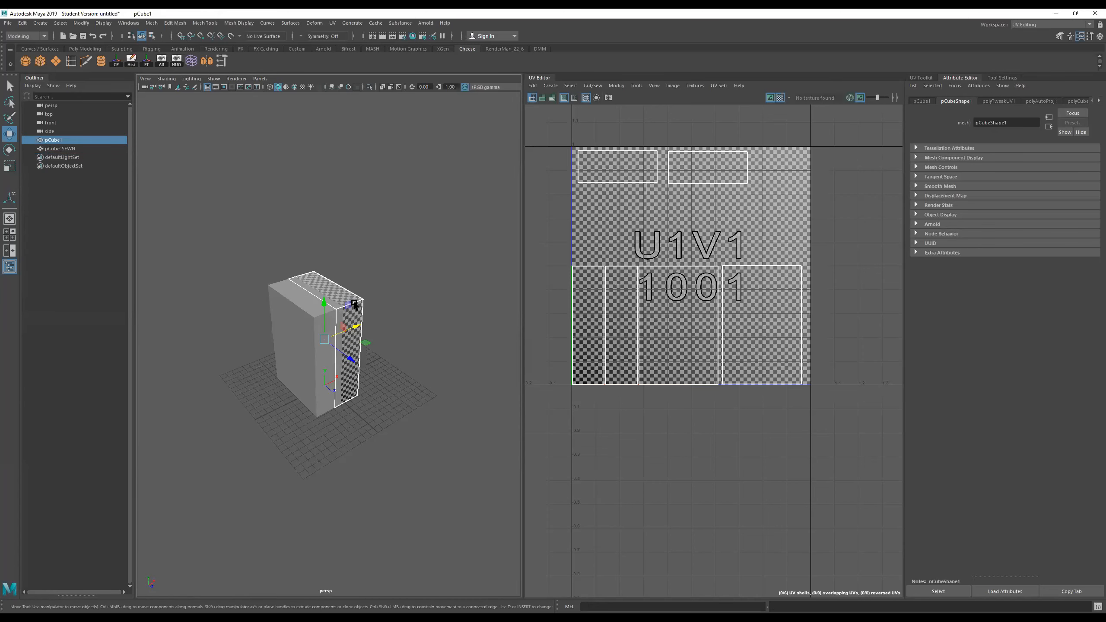
pyautogui.press('h')
pyautogui.click(304, 295)
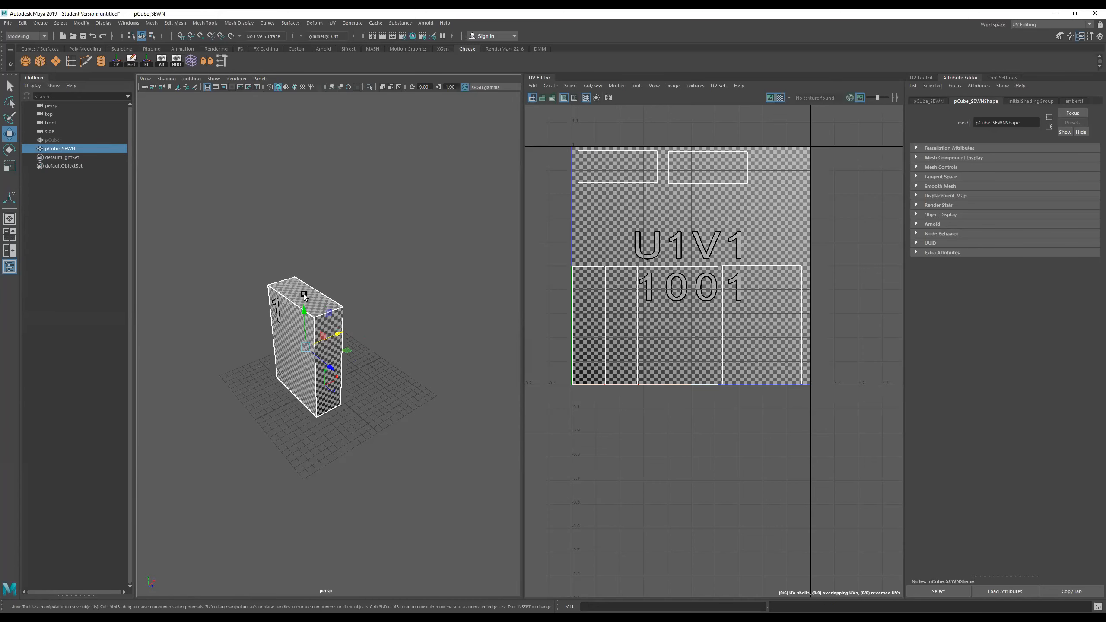
pyautogui.keyDown('alt'); pyautogui.moveTo(339, 307); pyautogui.dragTo(388, 298); pyautogui.keyUp('alt')
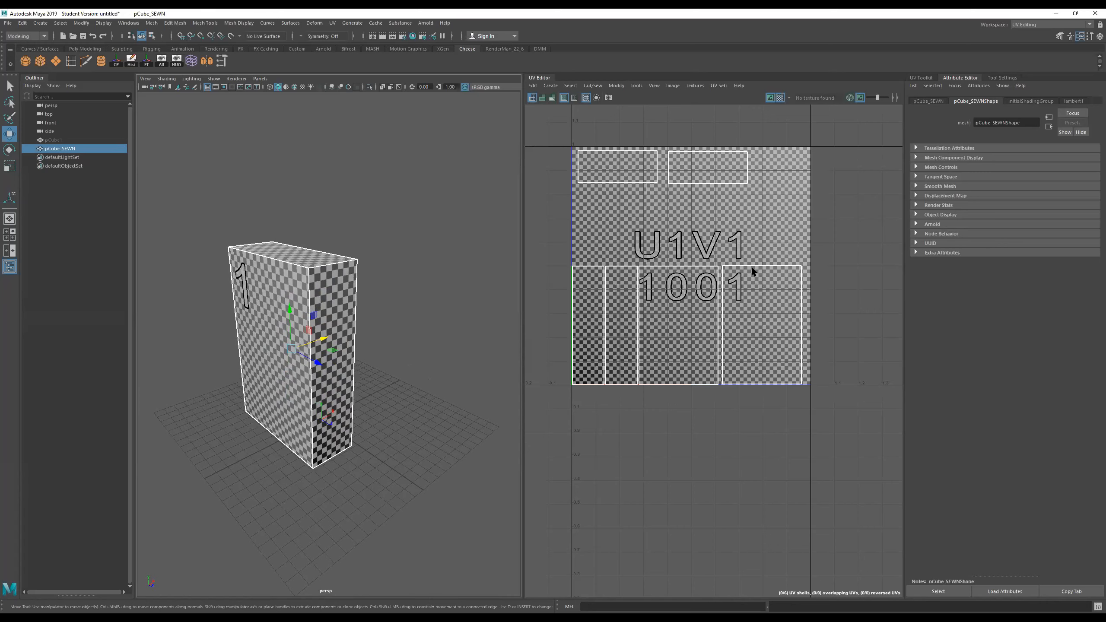
pyautogui.keyDown('alt'); pyautogui.moveTo(333, 311); pyautogui.dragTo(279, 299); pyautogui.keyUp('alt')
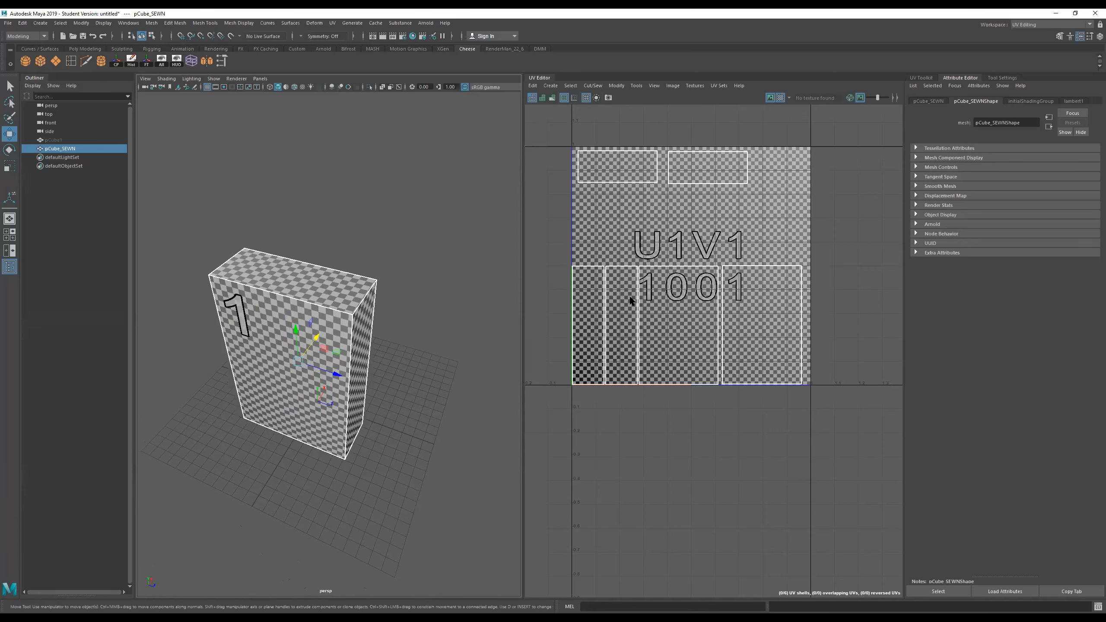
# Step: In face mode, select the middle large UV shell of pCube_SEWN and move it up slightly
pyautogui.rightClick(671, 293)
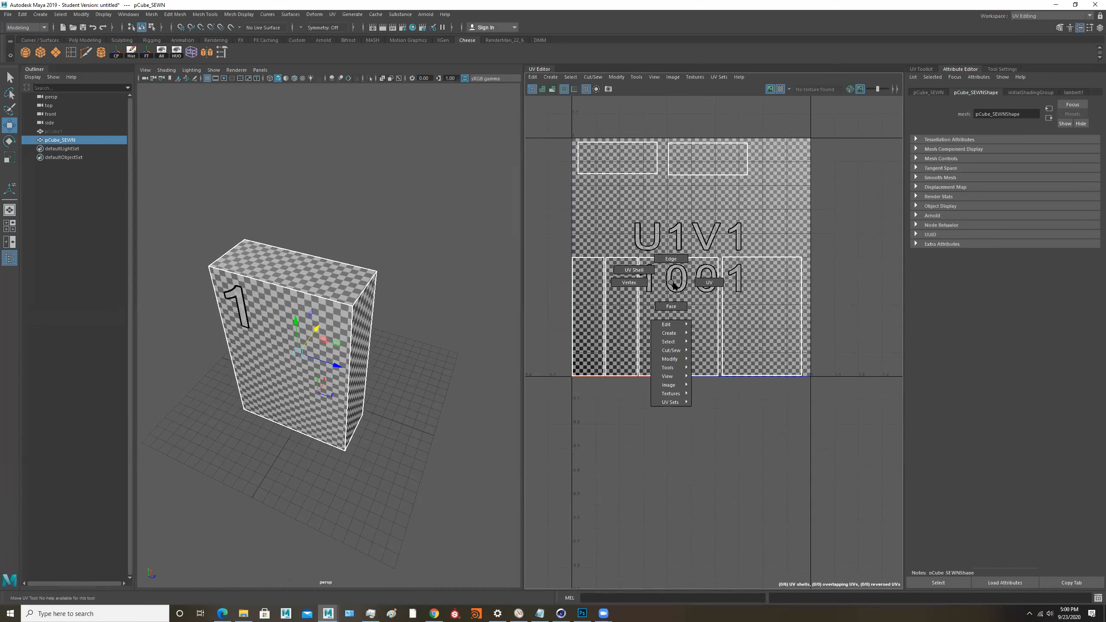
pyautogui.click(671, 307)
pyautogui.click(673, 307)
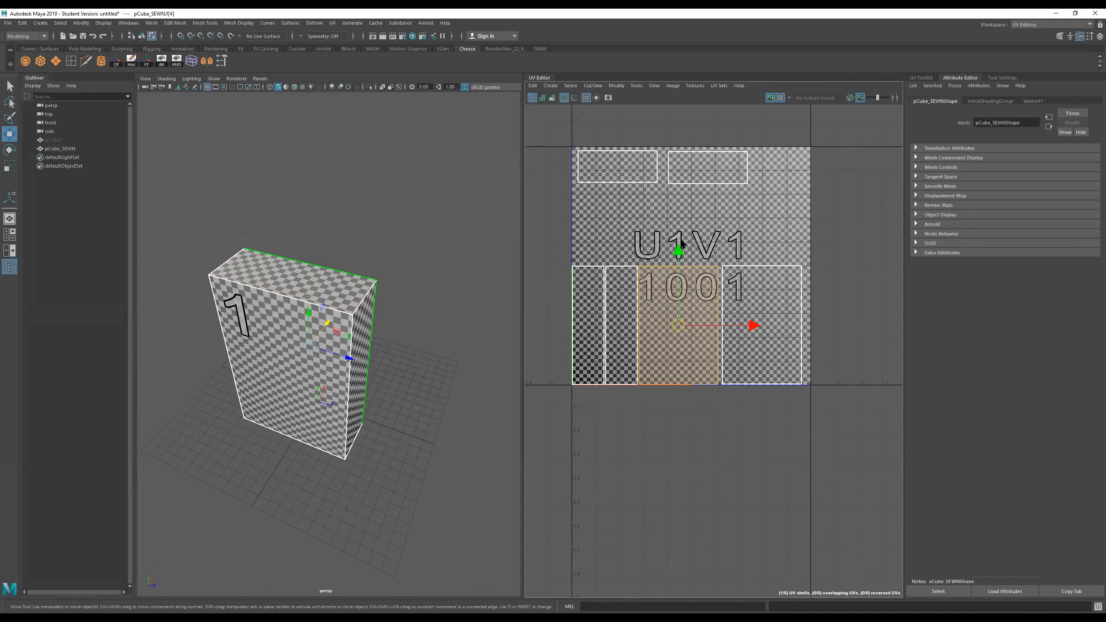
pyautogui.moveTo(682, 256); pyautogui.dragTo(678, 243)
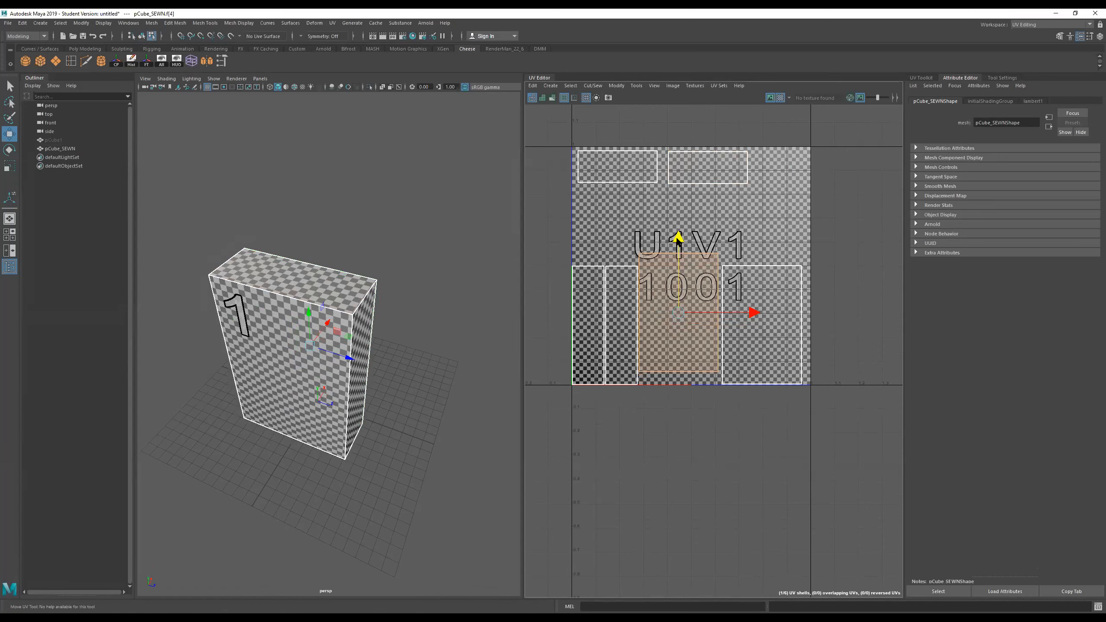
# Step: Try placing the top face's shell above the middle large shell and rotating it, and undo those changes
pyautogui.click(328, 296)
pyautogui.moveTo(709, 169); pyautogui.dragTo(679, 238)
pyautogui.press('e')
pyautogui.moveTo(710, 176); pyautogui.dragTo(625, 326)
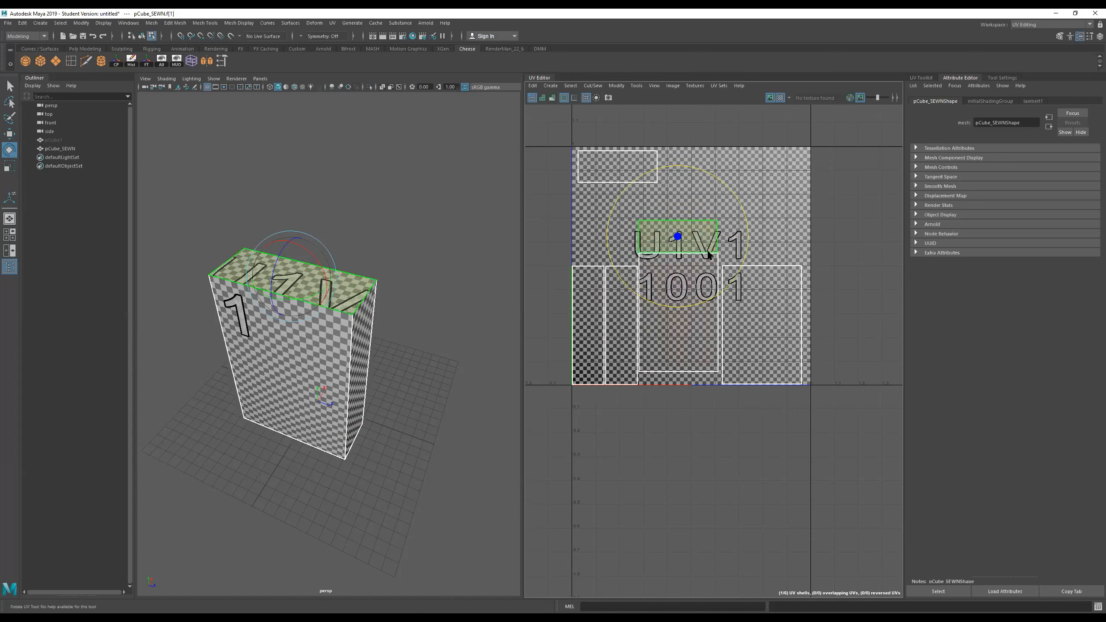
pyautogui.keyDown('alt'); pyautogui.moveTo(382, 326); pyautogui.dragTo(307, 312); pyautogui.keyUp('alt')
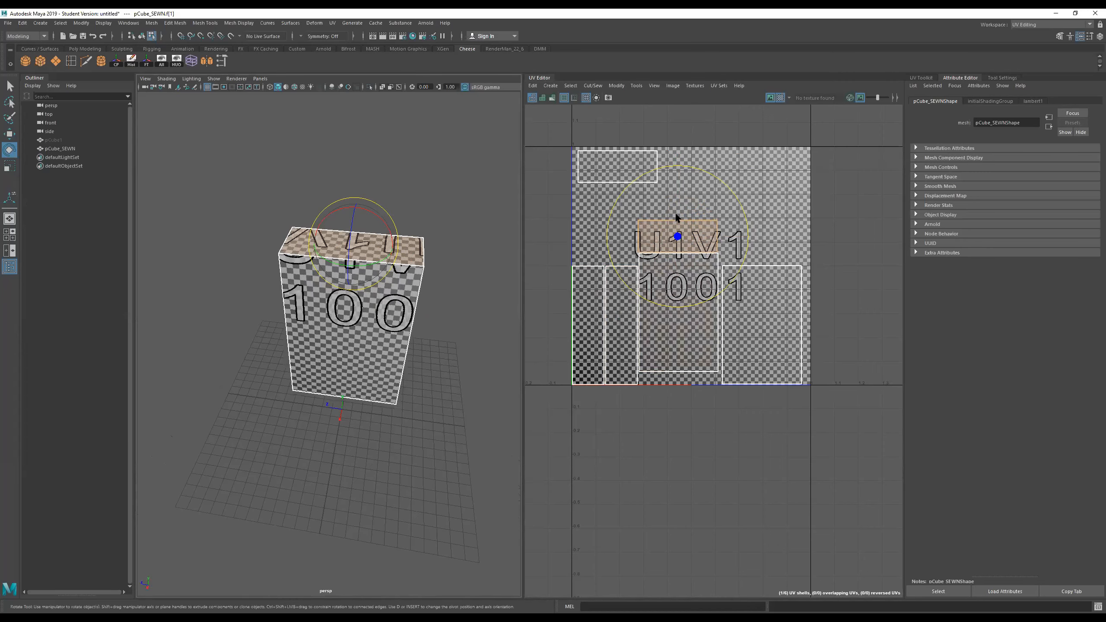
pyautogui.hotkey('ctrl', 'z')
pyautogui.hotkey('ctrl', 'z')
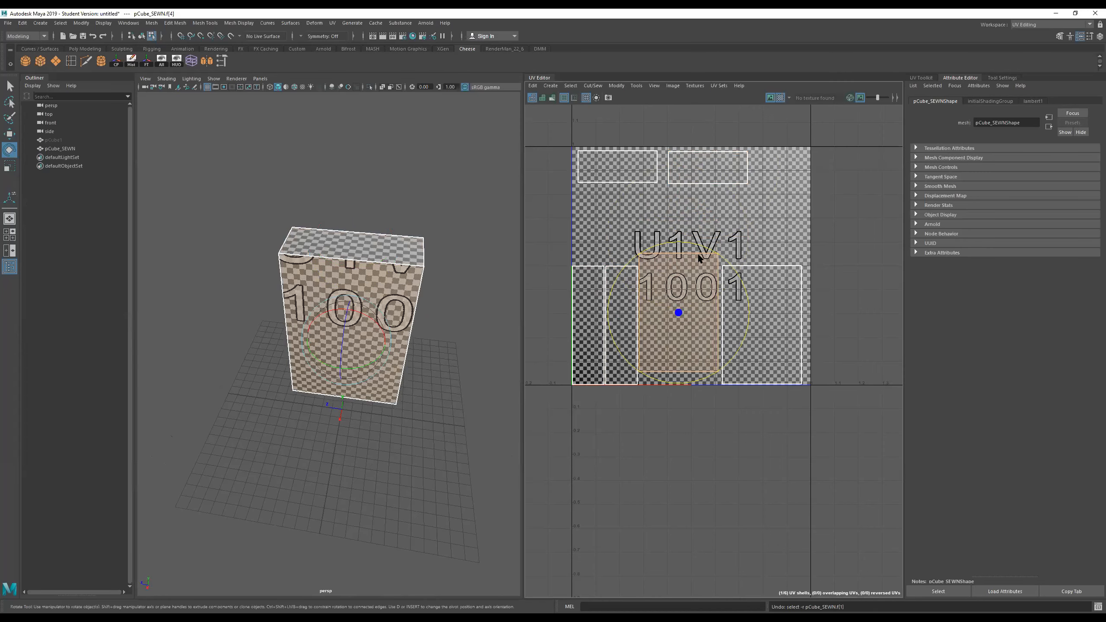
# Step: Try the top face's shell directly above the middle large shell, check the pattern across the edge, and return it to the upper row
pyautogui.click(707, 169)
pyautogui.press('w')
pyautogui.moveTo(700, 184); pyautogui.dragTo(678, 240)
pyautogui.moveTo(404, 278)
pyautogui.keyDown('alt'); pyautogui.mouseDown()
pyautogui.moveTo(378, 334)
pyautogui.moveTo(383, 281)
pyautogui.mouseUp(); pyautogui.keyUp('alt')
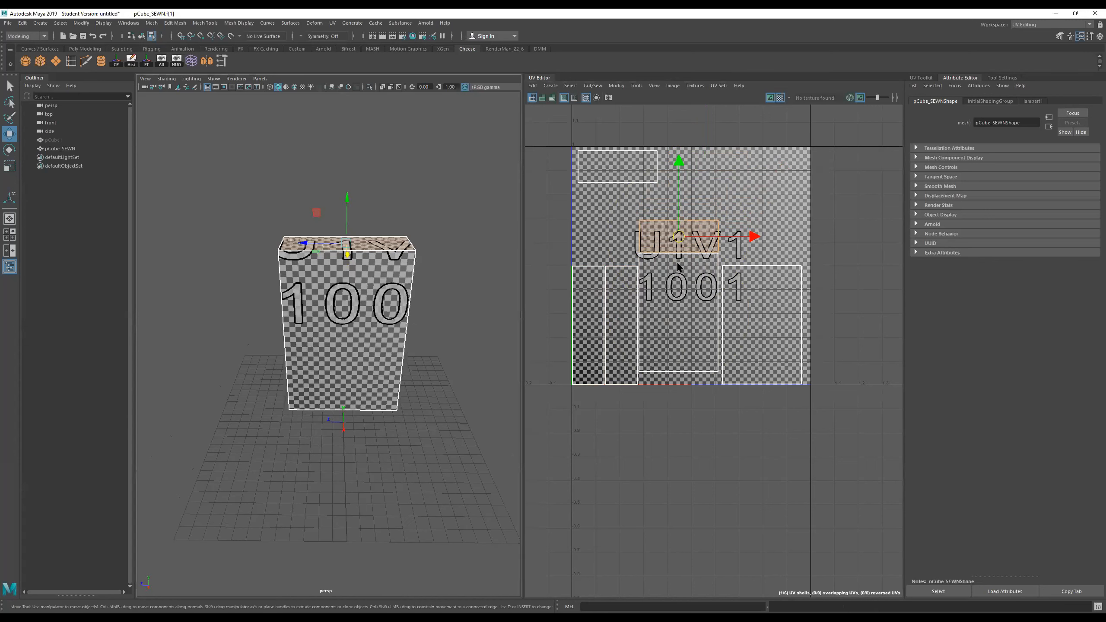
pyautogui.moveTo(680, 235); pyautogui.dragTo(705, 163)
# Step: In edge mode, select the upper edge of the middle large UV shell and apply Move and Sew Edges to attach the top face's shell
pyautogui.scroll(2, 697, 257)
pyautogui.moveTo(655, 253); pyautogui.dragTo(639, 184, button='right')
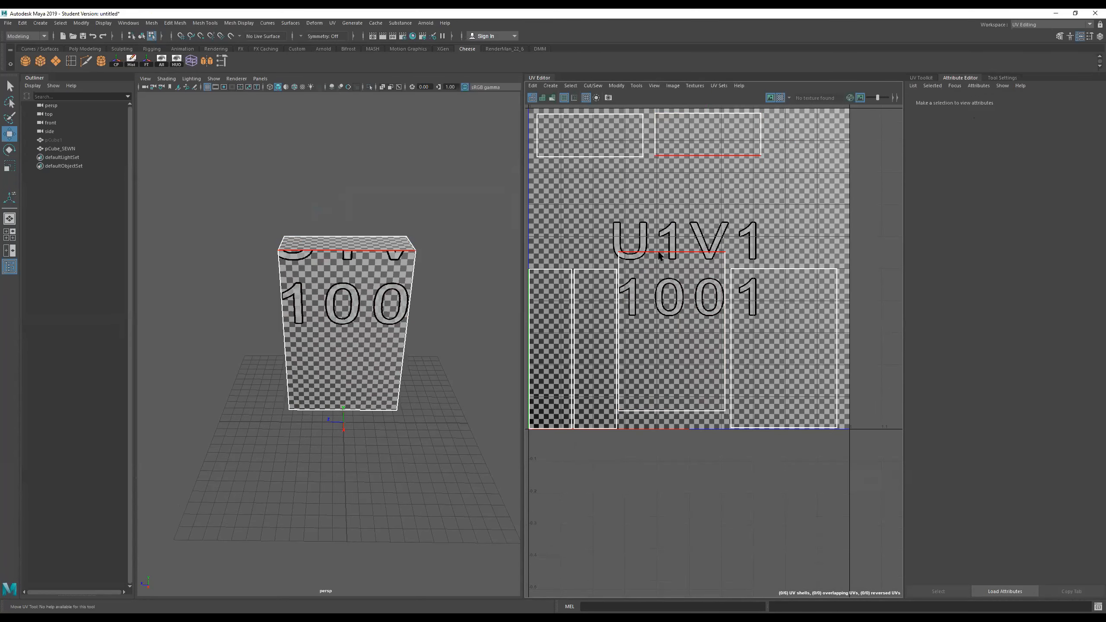
pyautogui.click(699, 251)
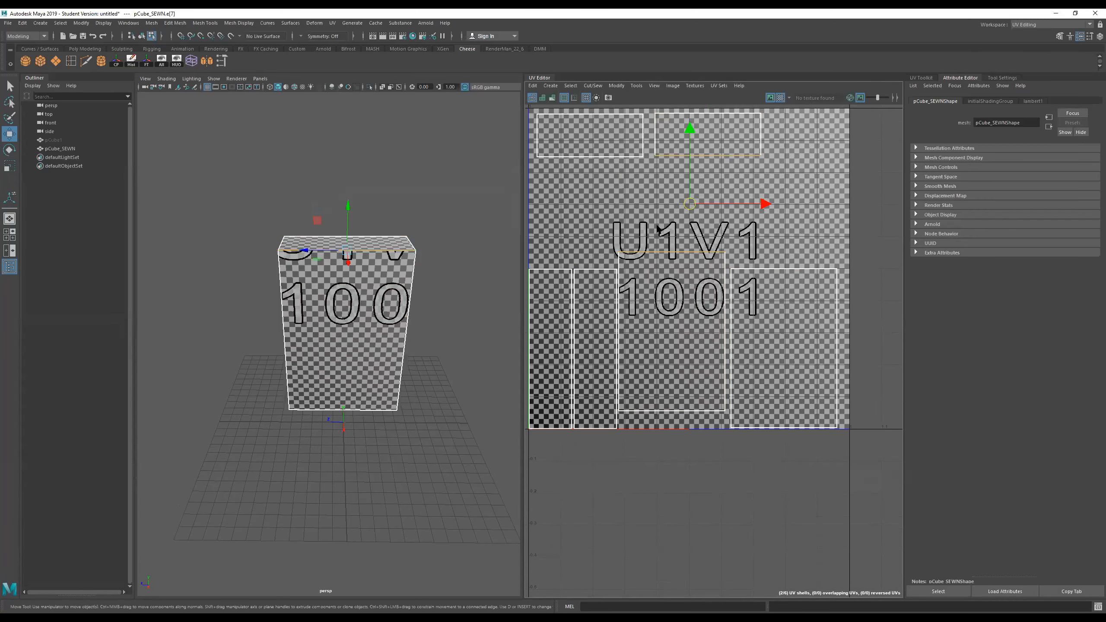
pyautogui.keyDown('shift'); pyautogui.moveTo(658, 228); pyautogui.dragTo(658, 228, button='right'); pyautogui.keyUp('shift')
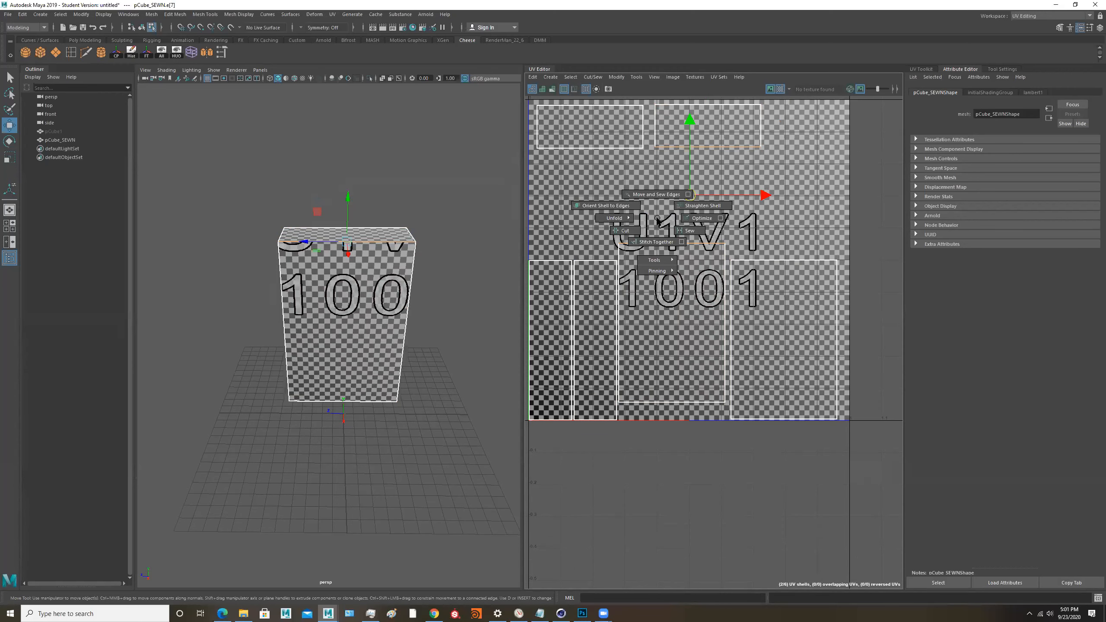
pyautogui.keyDown('shift'); pyautogui.moveTo(658, 220); pyautogui.dragTo(640, 164, button='right'); pyautogui.keyUp('shift')
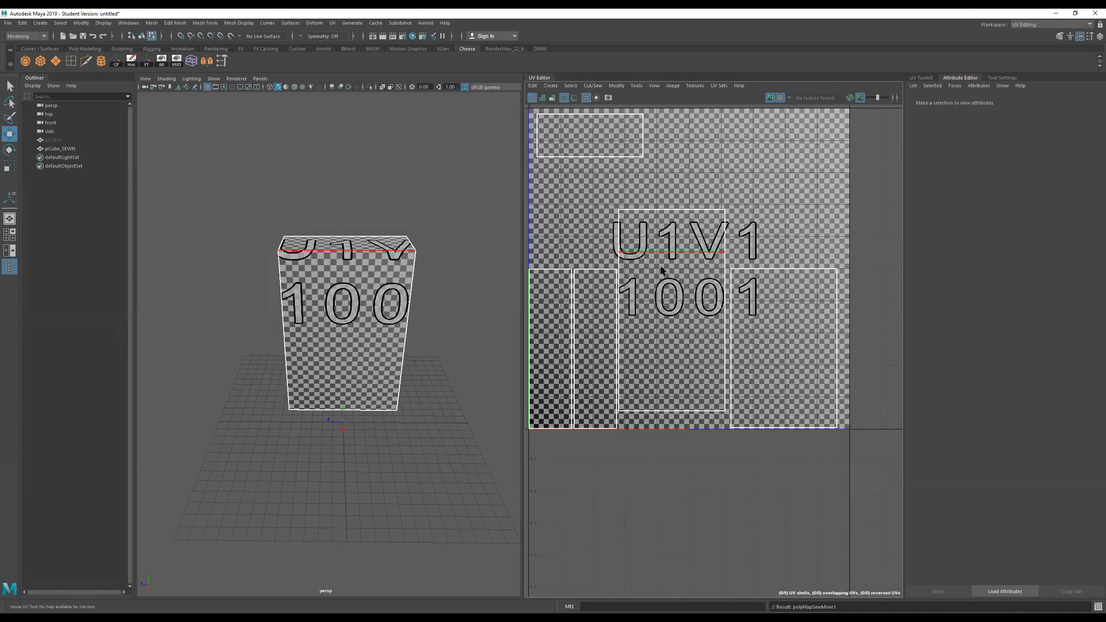
# Step: In face mode, select both faces of the newly sewn shell, move them up slightly together and check the pattern across their shared edge
pyautogui.moveTo(674, 259); pyautogui.dragTo(675, 280, button='right')
pyautogui.click(676, 280)
pyautogui.keyDown('shift'); pyautogui.click(653, 244); pyautogui.keyUp('shift')
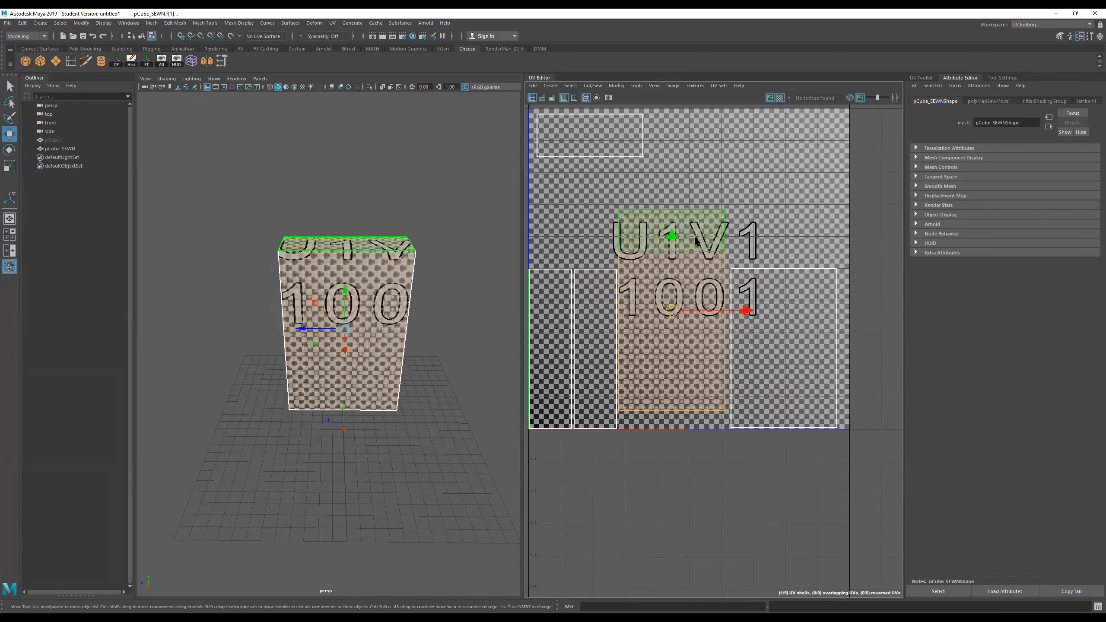
pyautogui.moveTo(675, 243)
pyautogui.mouseDown()
pyautogui.moveTo(674, 218)
pyautogui.moveTo(672, 236)
pyautogui.mouseUp()
pyautogui.keyDown('alt'); pyautogui.moveTo(358, 268); pyautogui.dragTo(383, 288); pyautogui.keyUp('alt')
pyautogui.scroll(3, 368, 253)
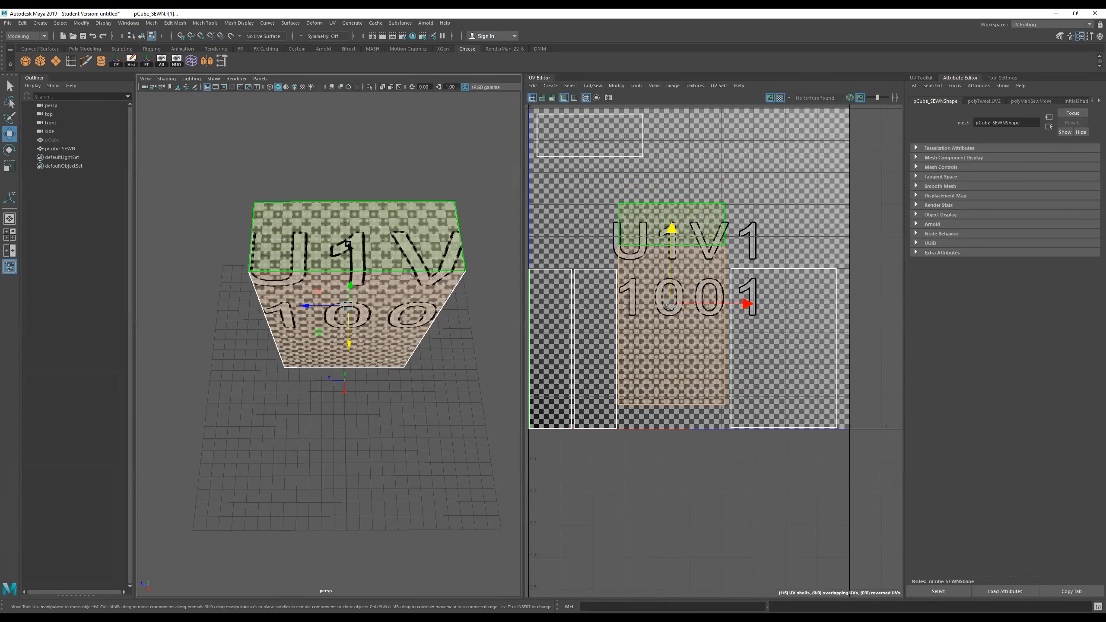
pyautogui.keyDown('alt'); pyautogui.moveTo(354, 302); pyautogui.dragTo(358, 284); pyautogui.keyUp('alt')
# Step: In edge mode, select the right edge of the middle large face and attach its narrow side shell with Move and Sew Edges
pyautogui.keyDown('alt'); pyautogui.moveTo(716, 286); pyautogui.dragTo(614, 280, button='right'); pyautogui.keyUp('alt')
pyautogui.keyDown('alt'); pyautogui.moveTo(679, 276); pyautogui.dragTo(641, 264, button='middle'); pyautogui.keyUp('alt')
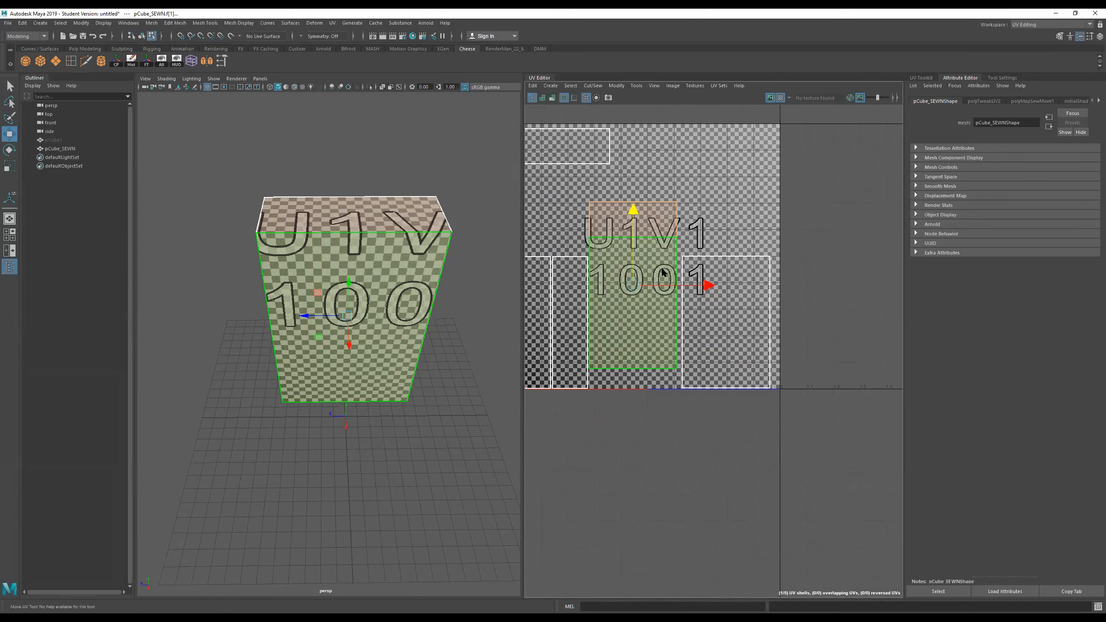
pyautogui.rightClick(662, 269)
pyautogui.click(662, 237)
pyautogui.click(768, 289)
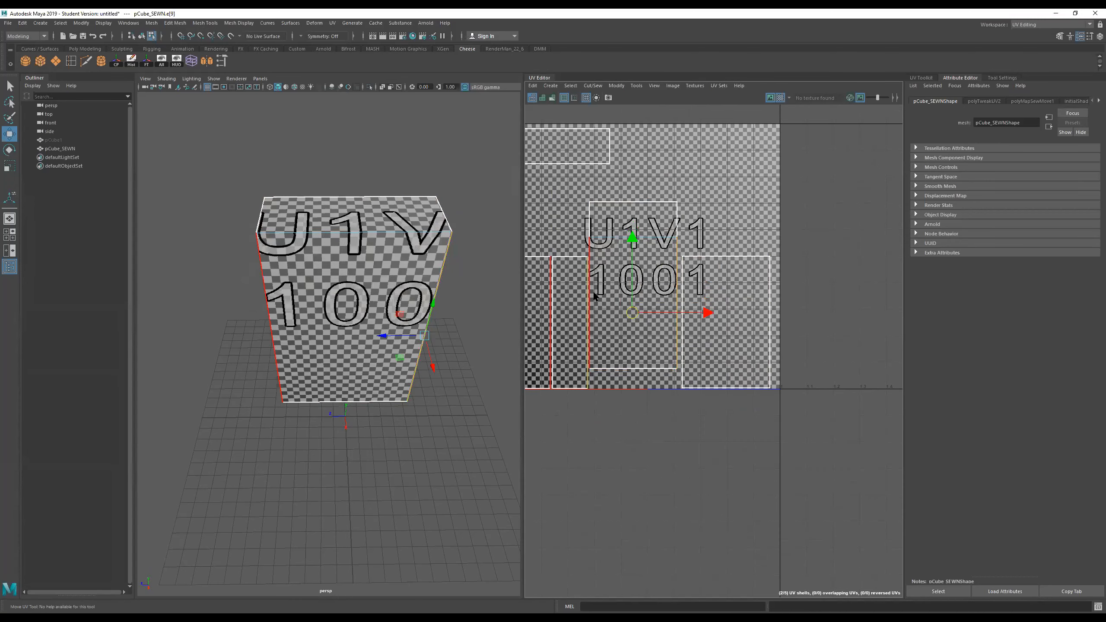
pyautogui.keyDown('alt'); pyautogui.moveTo(645, 307); pyautogui.dragTo(709, 305, button='middle'); pyautogui.keyUp('alt')
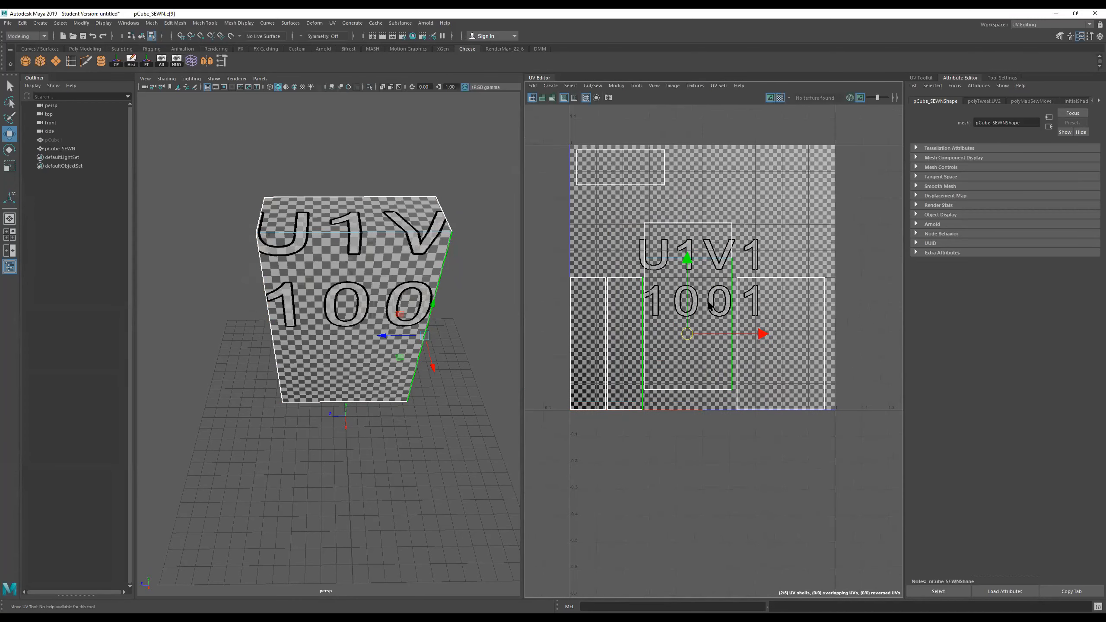
pyautogui.keyDown('shift'); pyautogui.rightClick(709, 305); pyautogui.keyUp('shift')
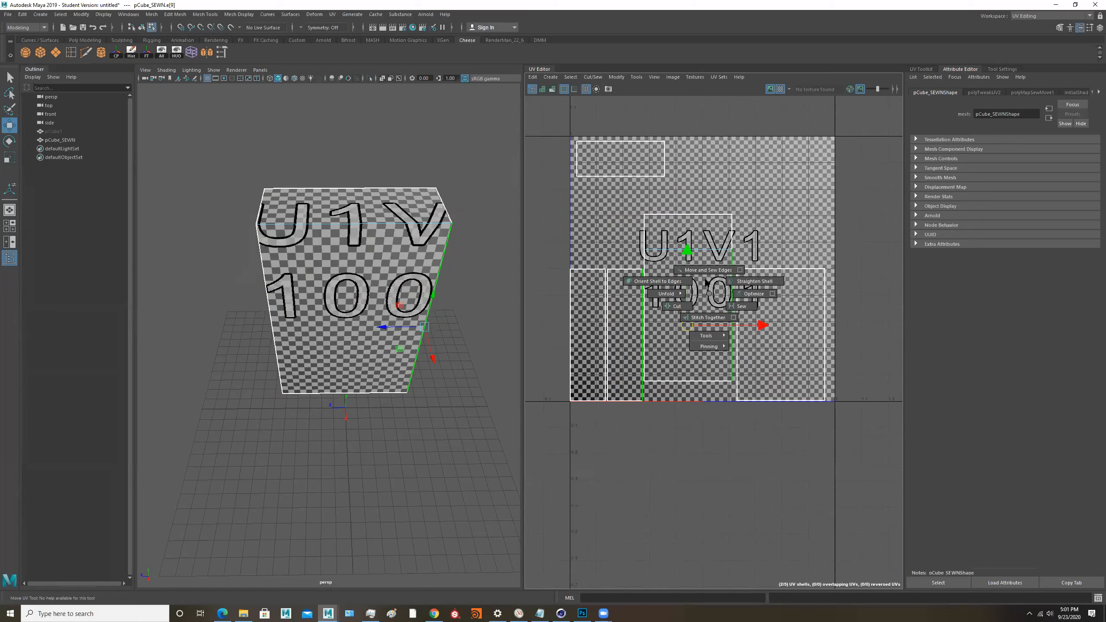
pyautogui.keyDown('shift'); pyautogui.moveTo(707, 282); pyautogui.dragTo(701, 232, button='right'); pyautogui.keyUp('shift')
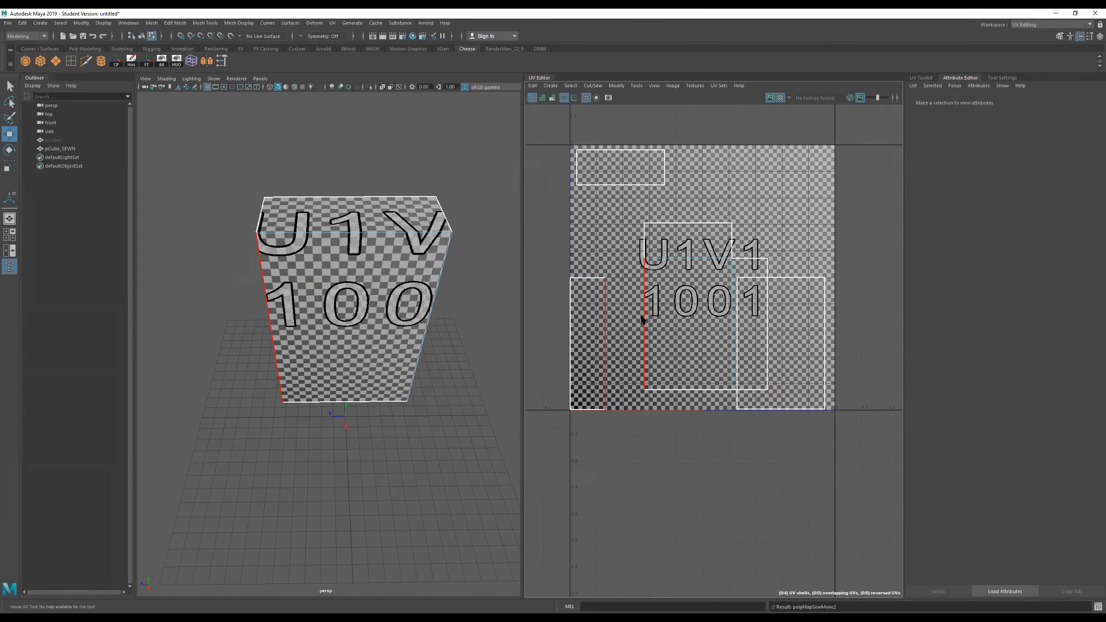
# Step: Move and sew the remaining side shell onto the middle face's left edge and the bottom face's shell onto its lower edge
pyautogui.click(643, 320)
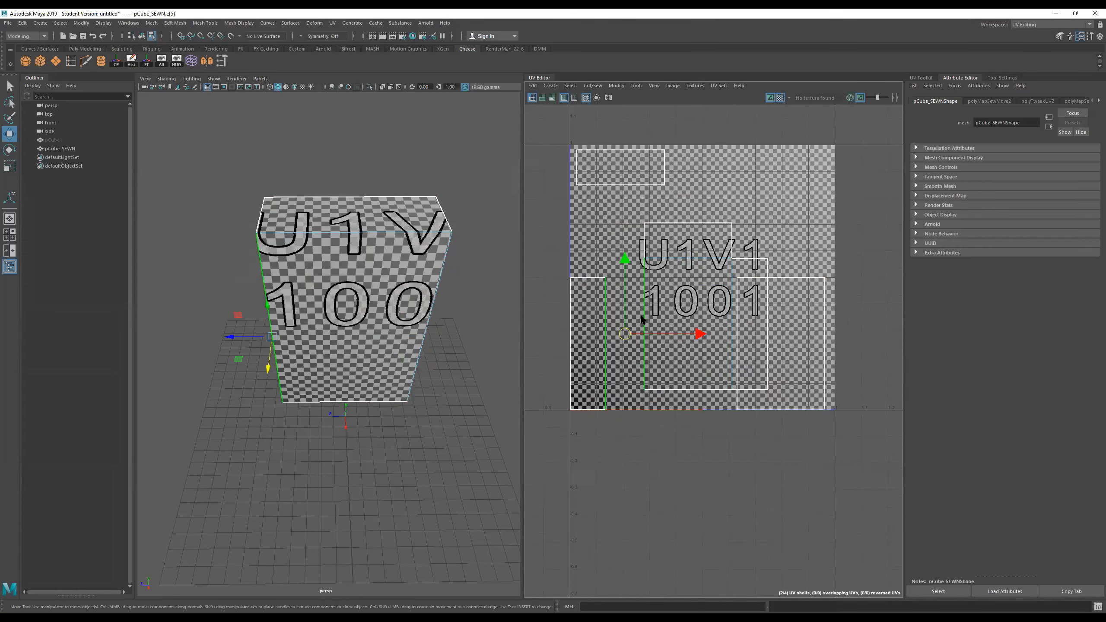
pyautogui.keyDown('alt'); pyautogui.moveTo(660, 322); pyautogui.dragTo(669, 324, button='middle'); pyautogui.keyUp('alt')
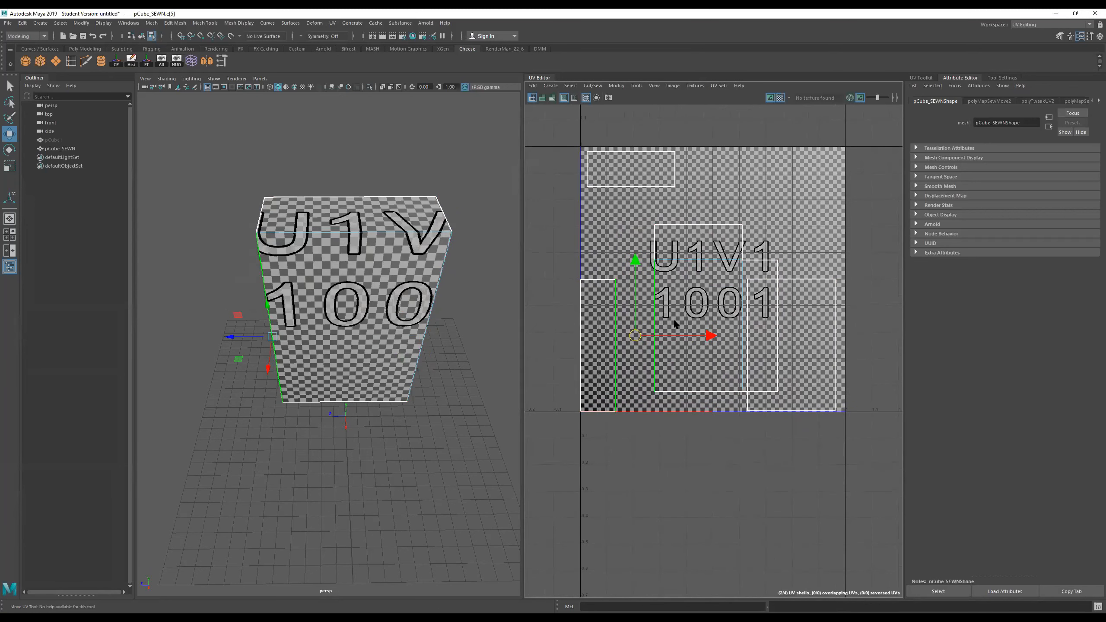
pyautogui.press('g')
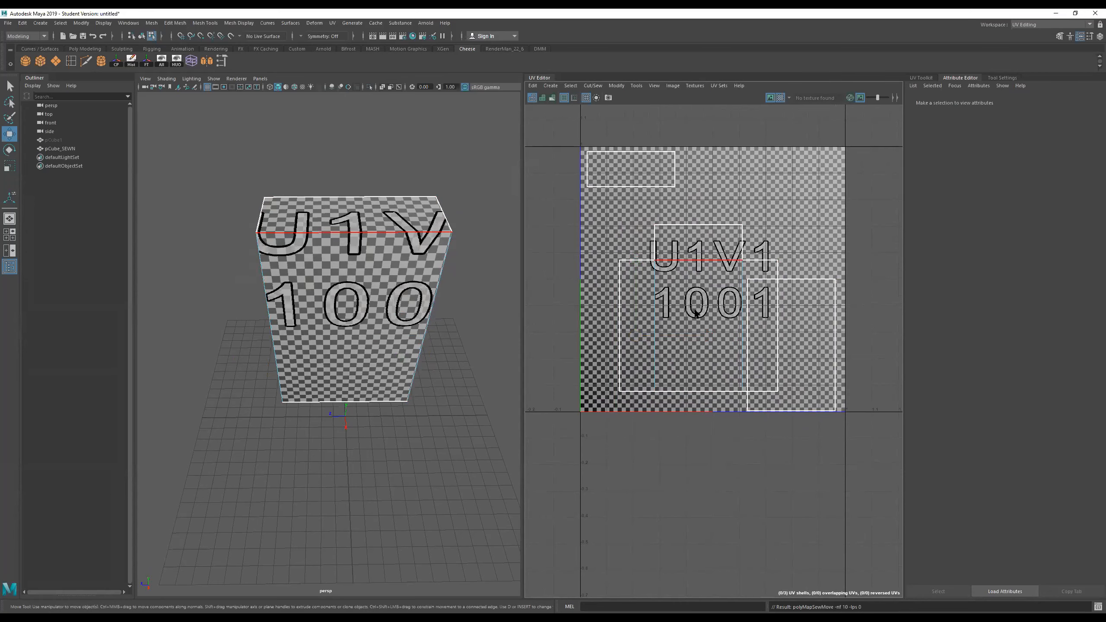
pyautogui.click(700, 381)
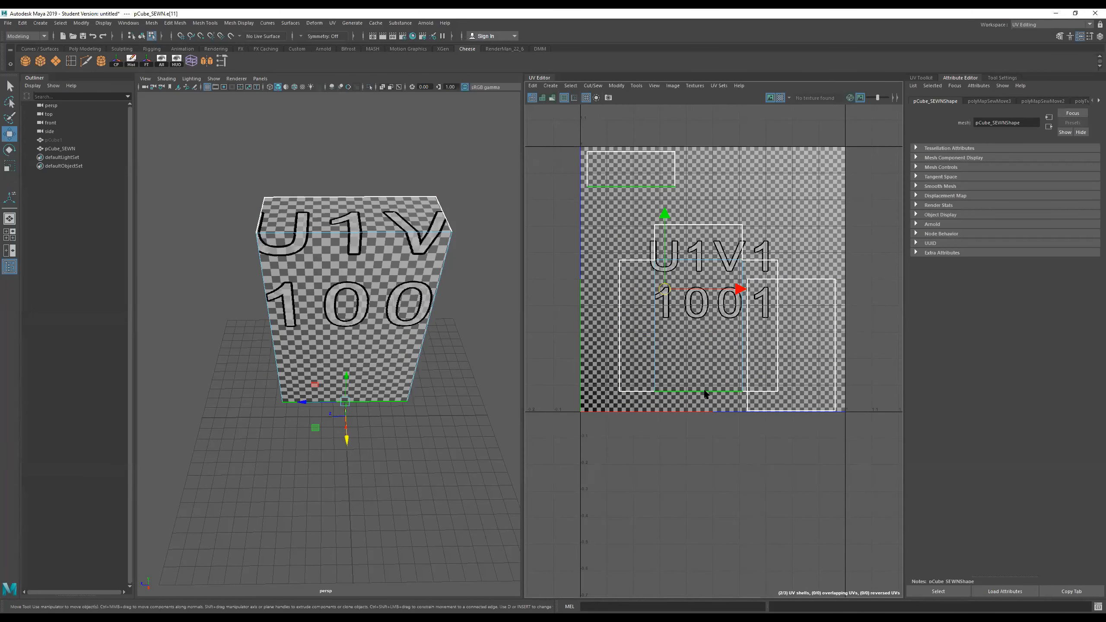
pyautogui.press('g')
# Step: In UV mode, move the whole cross-shaped shell to the upper left of the UV tile and shift the remaining large shell clear of it
pyautogui.rightClick(683, 289)
pyautogui.moveTo(683, 279); pyautogui.dragTo(725, 276, button='right')
pyautogui.doubleClick(655, 252)
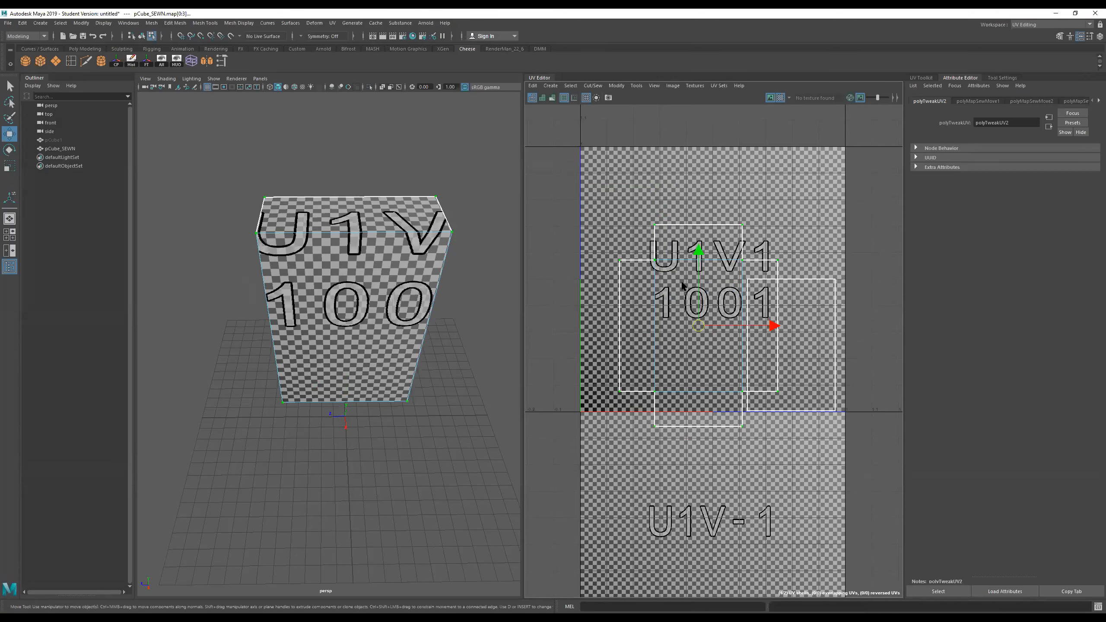
pyautogui.moveTo(699, 325); pyautogui.dragTo(724, 272)
pyautogui.keyDown('alt'); pyautogui.moveTo(424, 328); pyautogui.dragTo(431, 326); pyautogui.keyUp('alt')
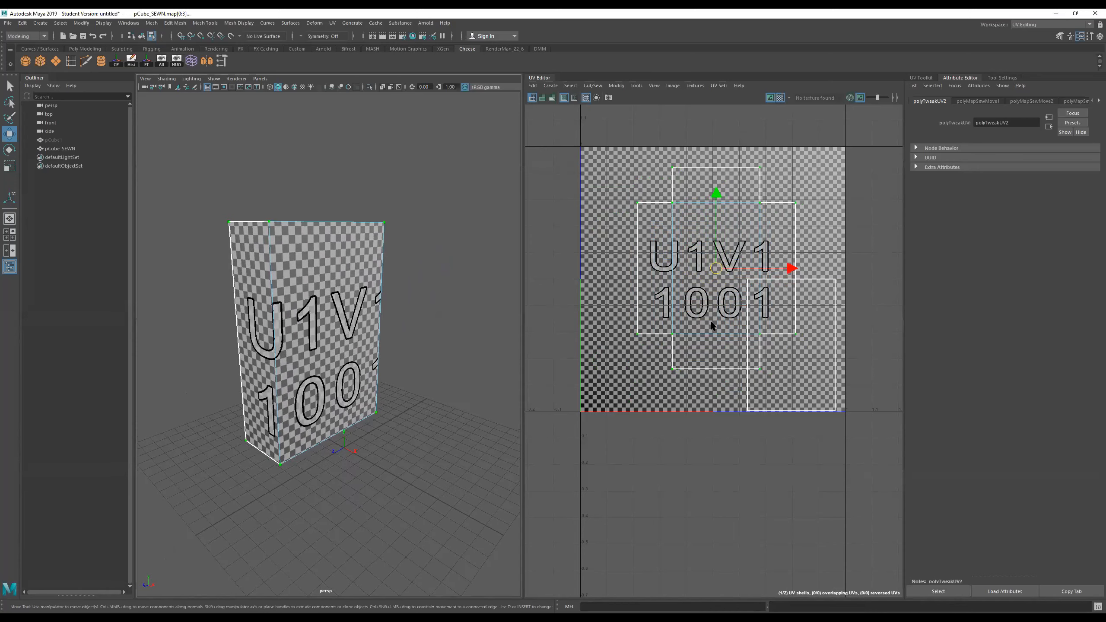
pyautogui.moveTo(719, 272); pyautogui.dragTo(667, 251)
pyautogui.moveTo(675, 267)
pyautogui.mouseDown()
pyautogui.moveTo(659, 256)
pyautogui.moveTo(673, 258)
pyautogui.mouseUp()
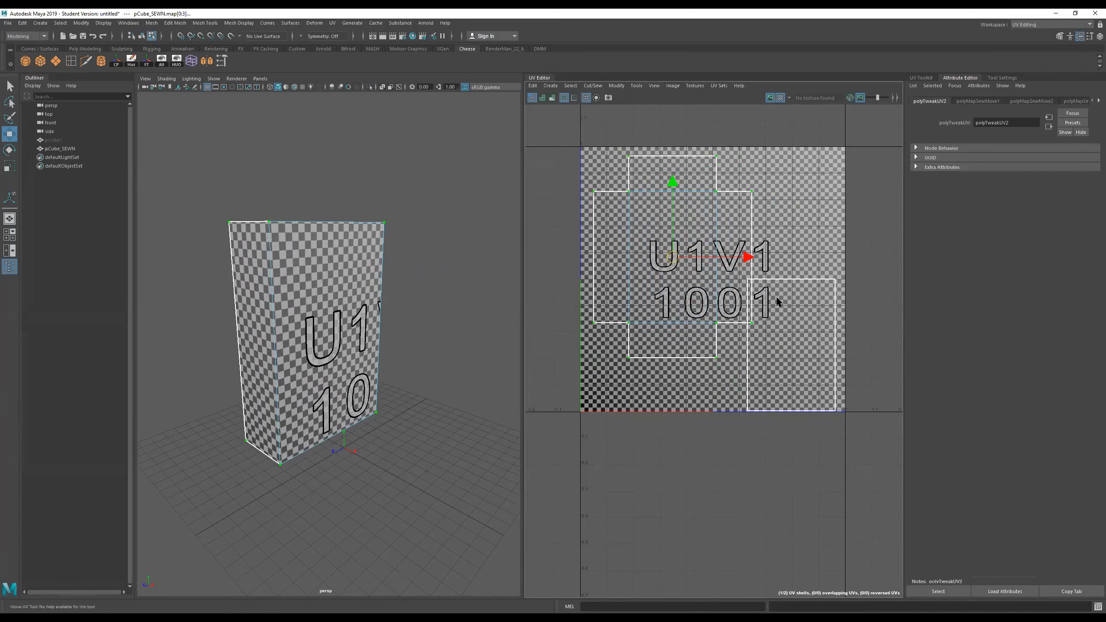
pyautogui.click(785, 278)
pyautogui.moveTo(791, 346); pyautogui.dragTo(797, 334)
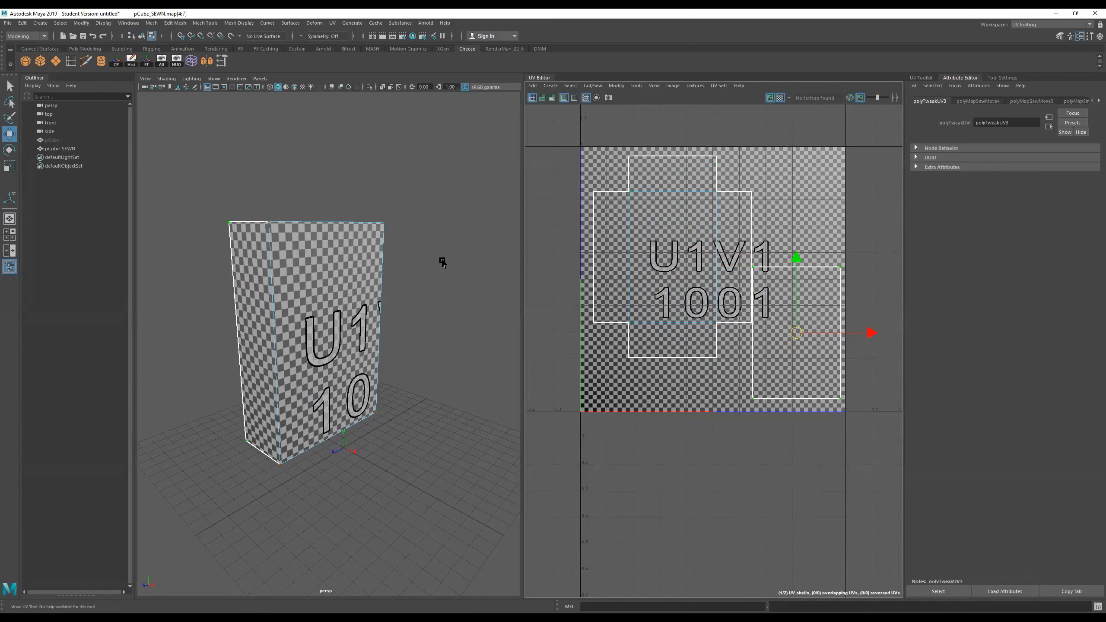
# Step: Hide pCube_SEWN and show the original pCube1 with its unsewn UV shells
pyautogui.click(52, 141)
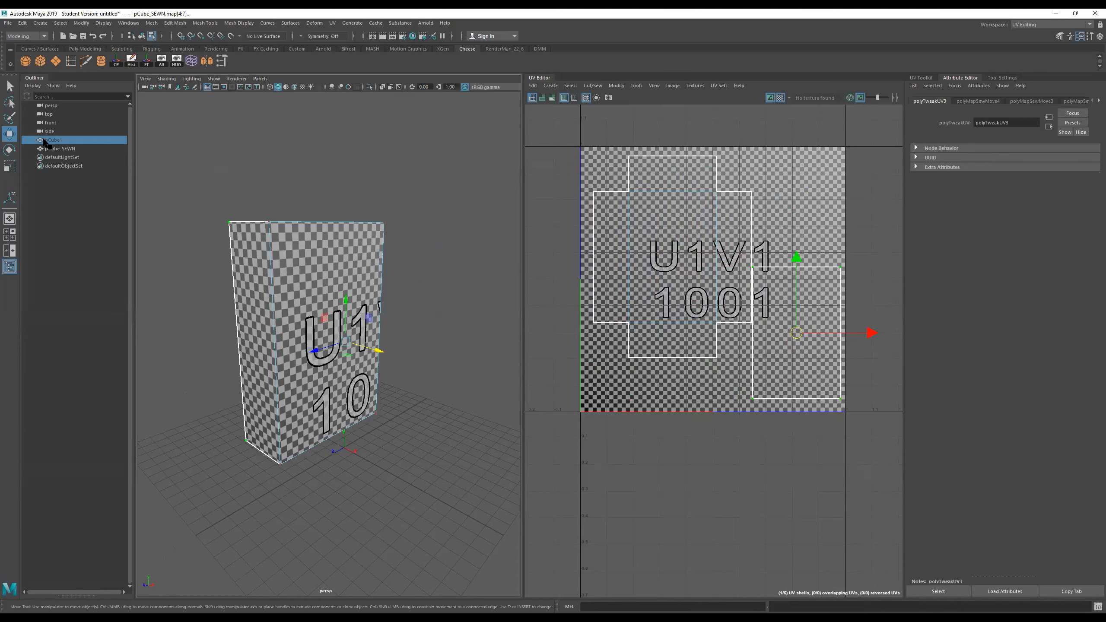
pyautogui.click(60, 149)
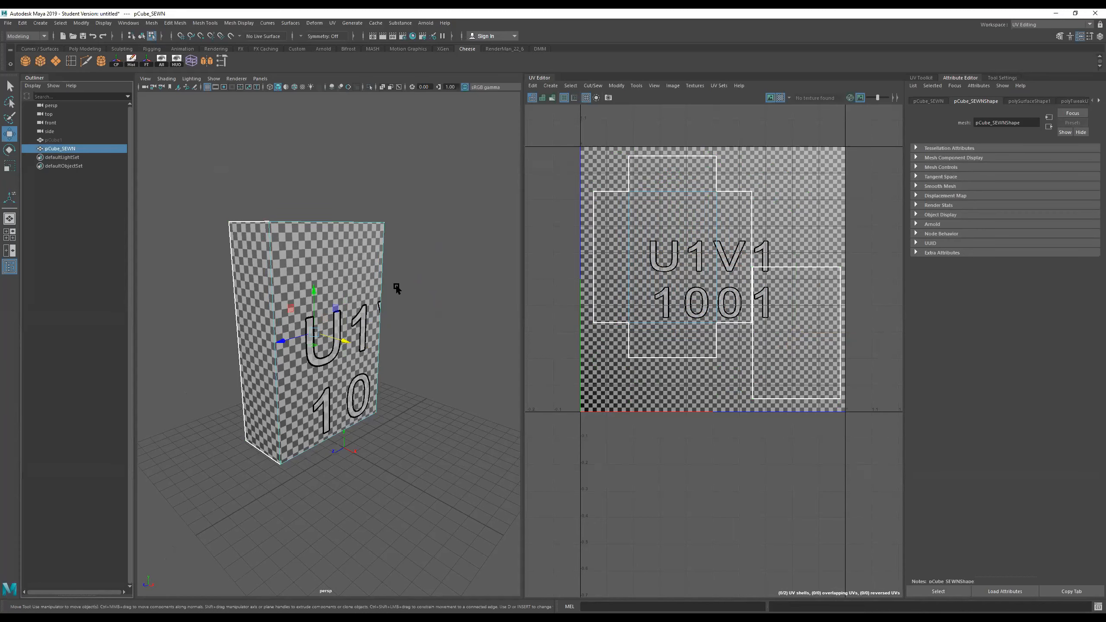
pyautogui.press('h')
pyautogui.press('h')
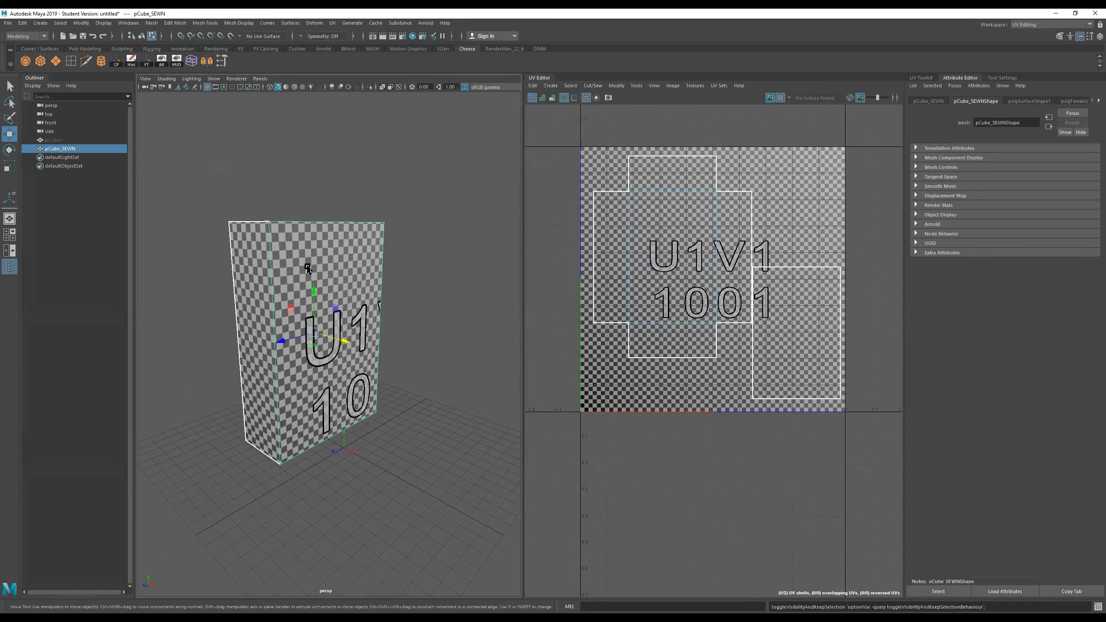
pyautogui.press('h')
pyautogui.click(53, 140)
pyautogui.press('h')
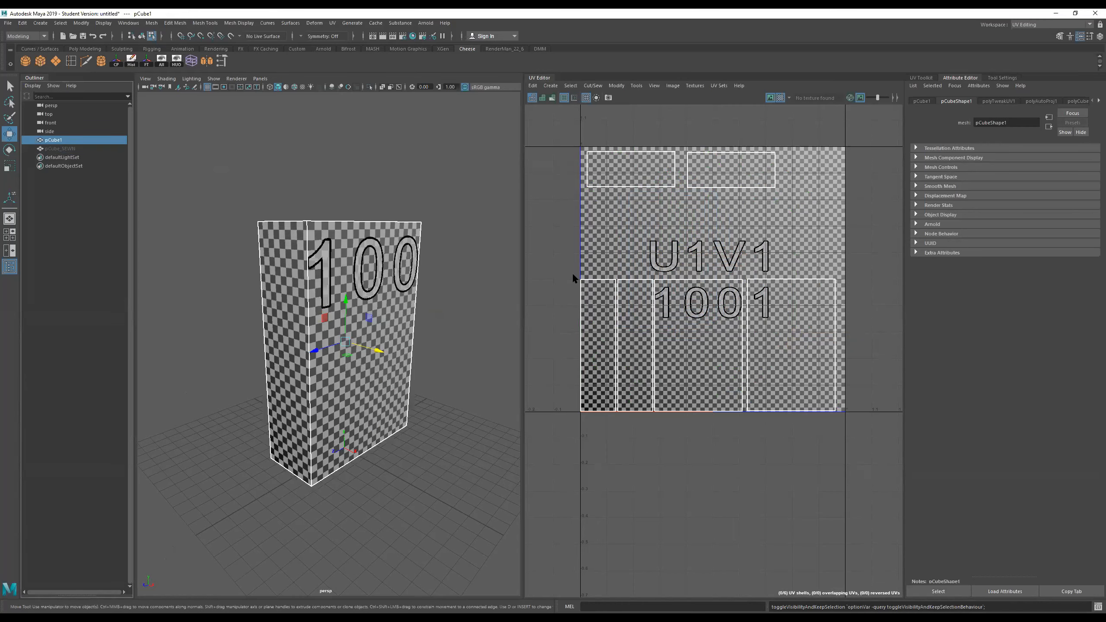
# Step: Return pCube1 to object mode and examine its checker pattern from several angles
pyautogui.keyDown('alt'); pyautogui.moveTo(450, 350); pyautogui.dragTo(347, 313); pyautogui.keyUp('alt')
pyautogui.moveTo(354, 275); pyautogui.dragTo(416, 226, button='right')
pyautogui.scroll(-2, 355, 252)
pyautogui.keyDown('alt'); pyautogui.moveTo(364, 230); pyautogui.dragTo(335, 217); pyautogui.keyUp('alt')
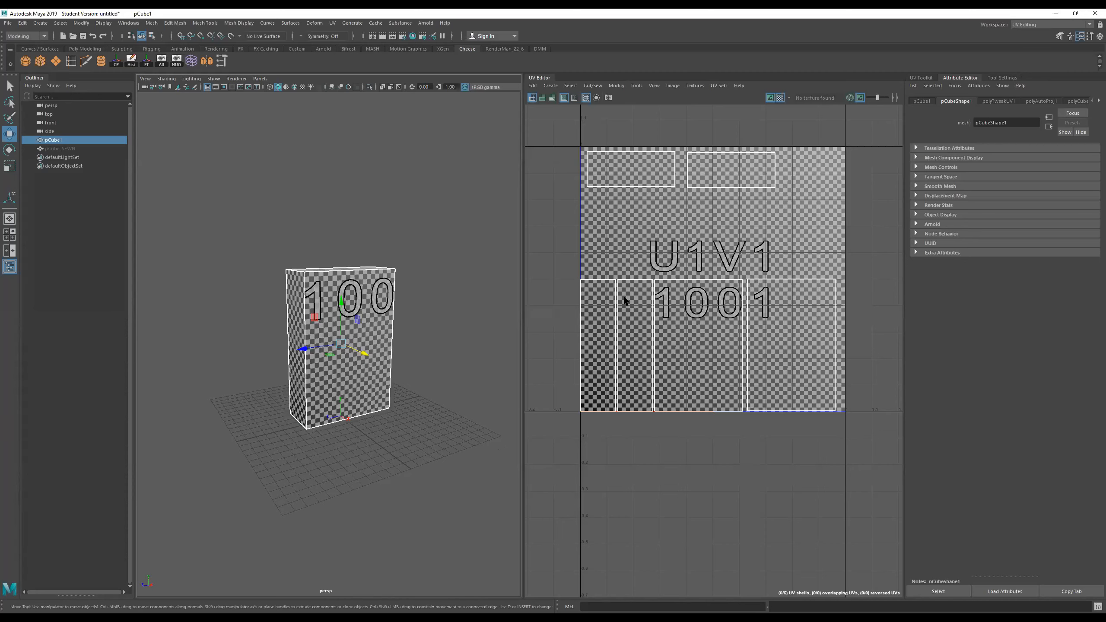
pyautogui.keyDown('alt'); pyautogui.moveTo(360, 342); pyautogui.dragTo(421, 332); pyautogui.keyUp('alt')
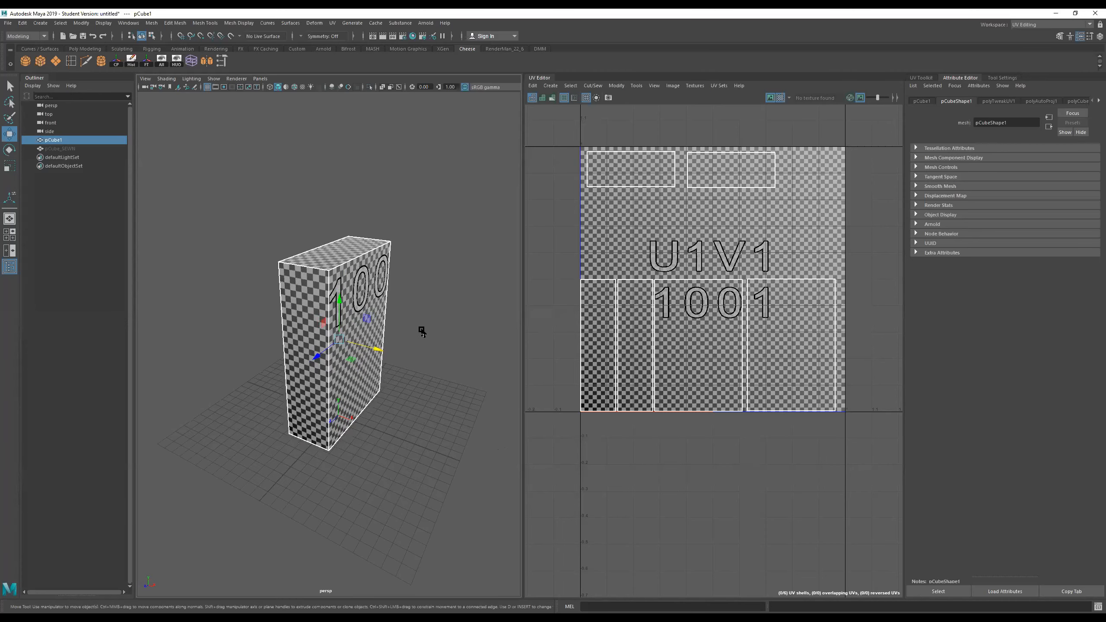
pyautogui.keyDown('alt'); pyautogui.moveTo(422, 332); pyautogui.dragTo(420, 358, button='middle'); pyautogui.keyUp('alt')
pyautogui.keyDown('alt'); pyautogui.moveTo(396, 336); pyautogui.dragTo(379, 325); pyautogui.keyUp('alt')
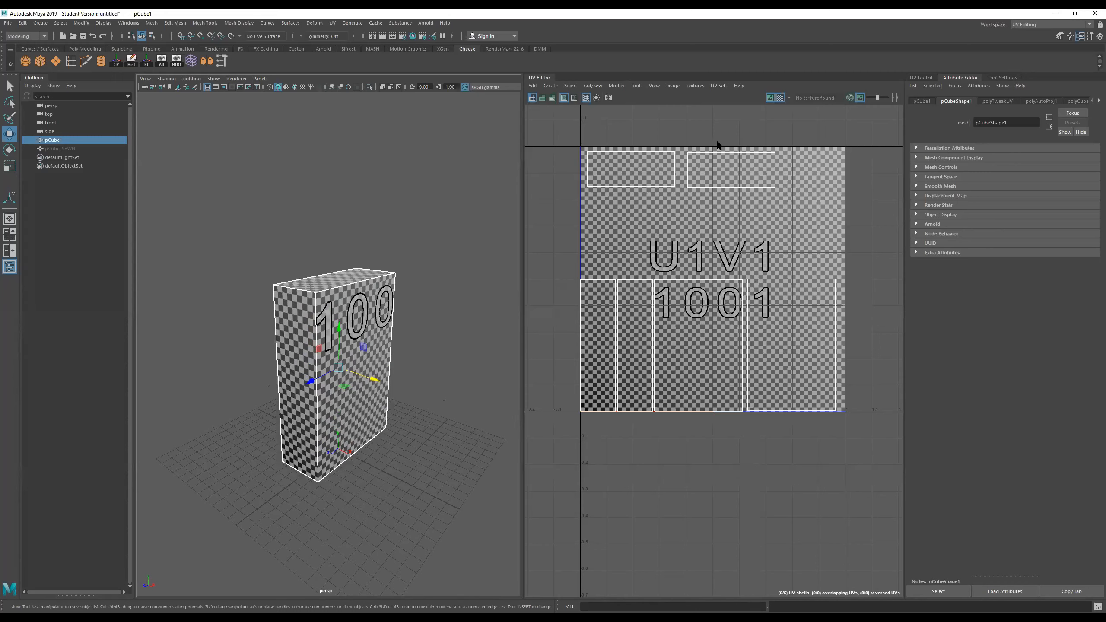
# Step: Turn off the checker map and reselect pCube1 to view it without the pattern
pyautogui.click(780, 97)
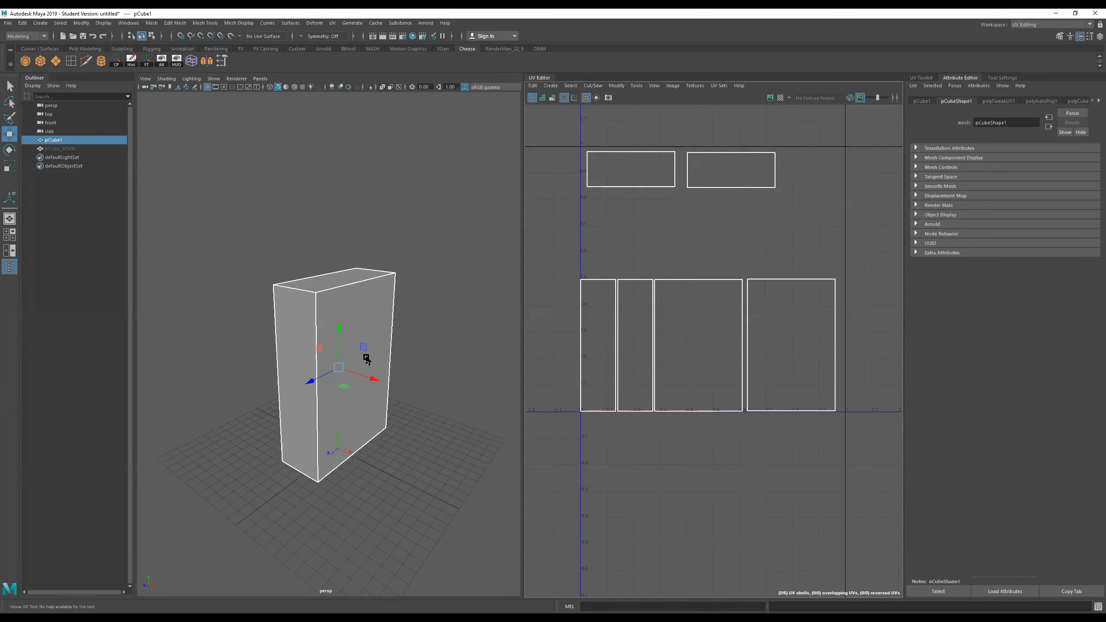
pyautogui.keyDown('alt'); pyautogui.moveTo(366, 358); pyautogui.dragTo(357, 341); pyautogui.keyUp('alt')
pyautogui.click(427, 299)
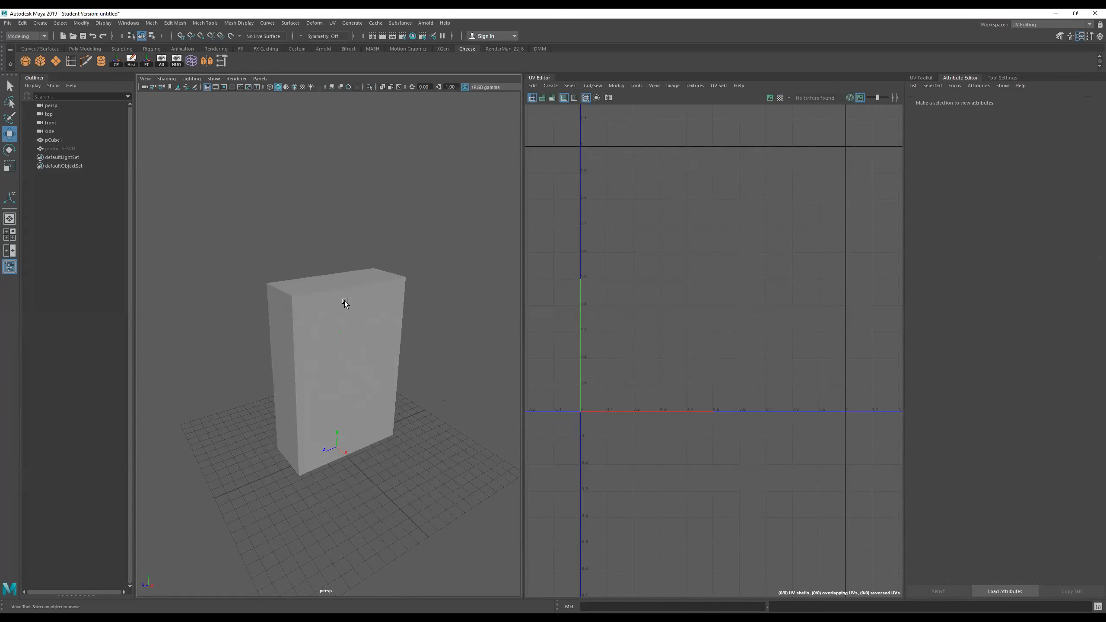
pyautogui.click(344, 301)
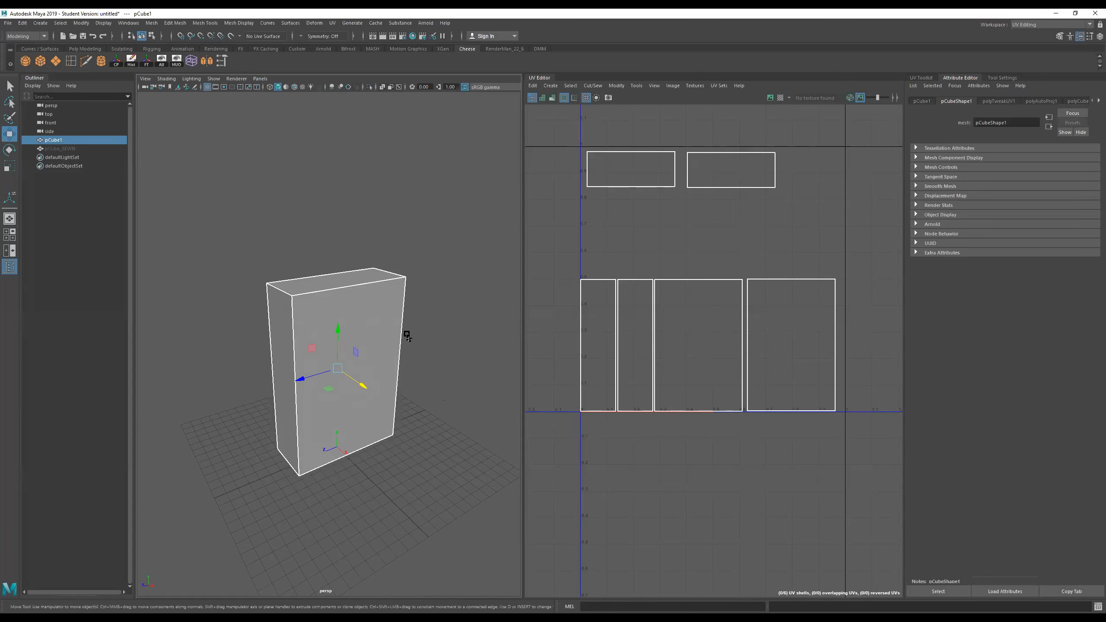
# Step: In vertex mode, select the vertices of pCube1's lower row of UV shells and clear the selection
pyautogui.moveTo(844, 261); pyautogui.dragTo(594, 431)
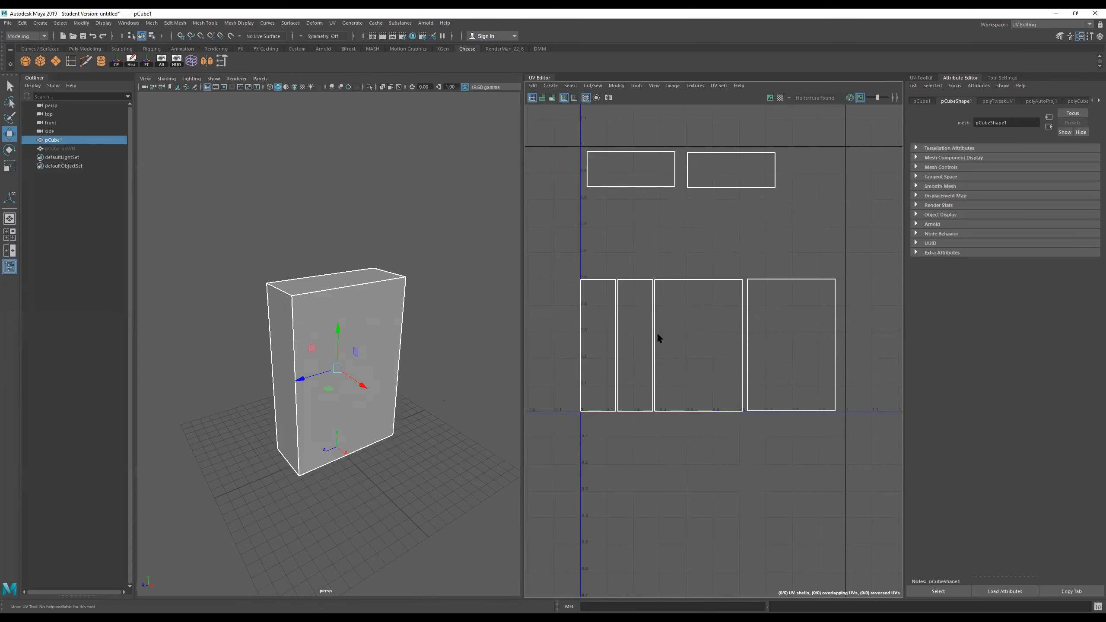
pyautogui.rightClick(706, 342)
pyautogui.moveTo(696, 325); pyautogui.dragTo(676, 334, button='right')
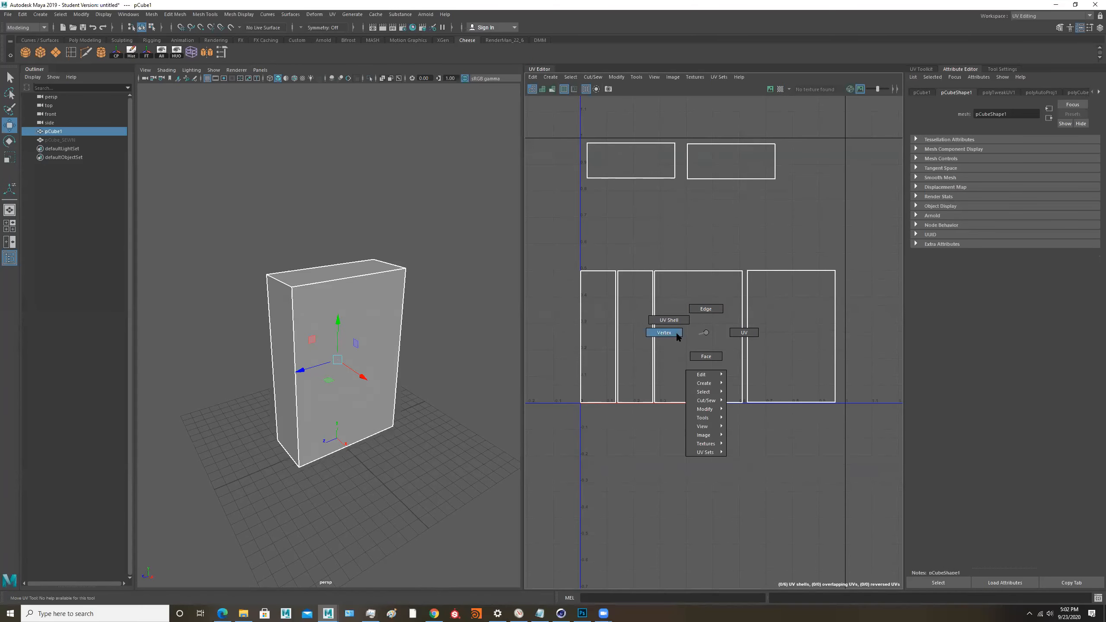
pyautogui.moveTo(859, 244); pyautogui.dragTo(539, 469)
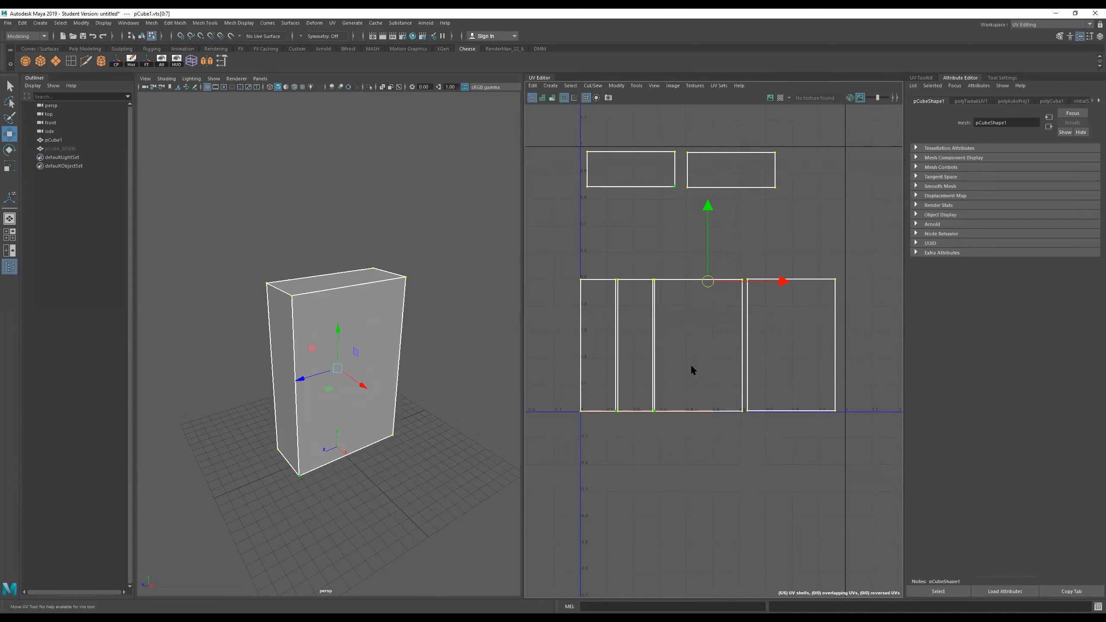
pyautogui.click(774, 241)
pyautogui.keyDown('alt'); pyautogui.moveTo(755, 248); pyautogui.dragTo(742, 259, button='middle'); pyautogui.keyUp('alt')
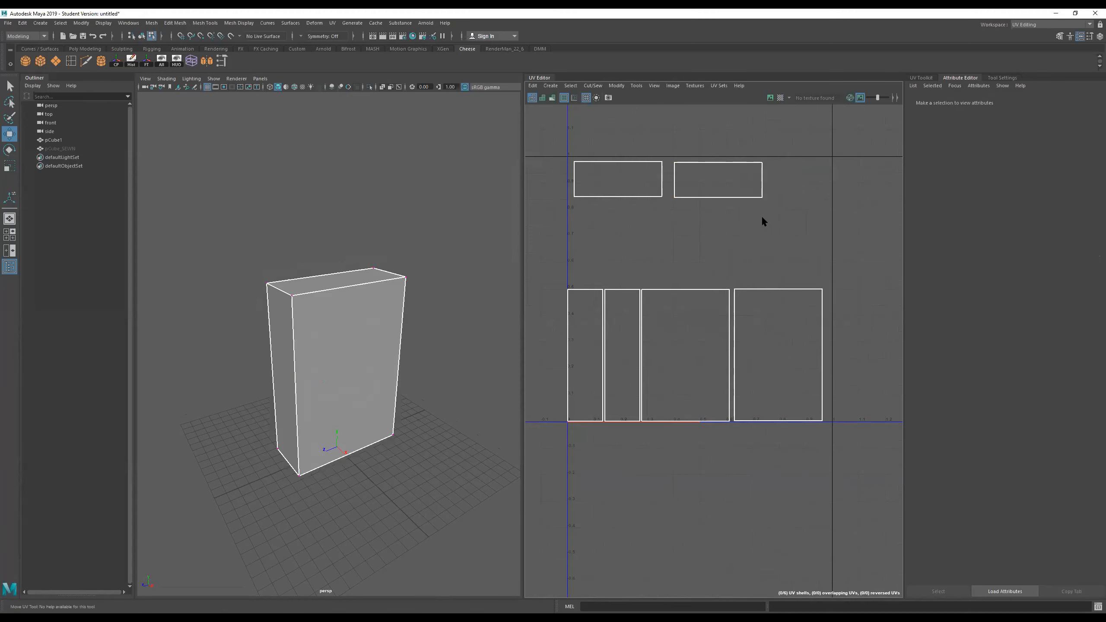
# Step: Turn the checker map back on for pCube1 and display its image behind the UV shells
pyautogui.click(781, 98)
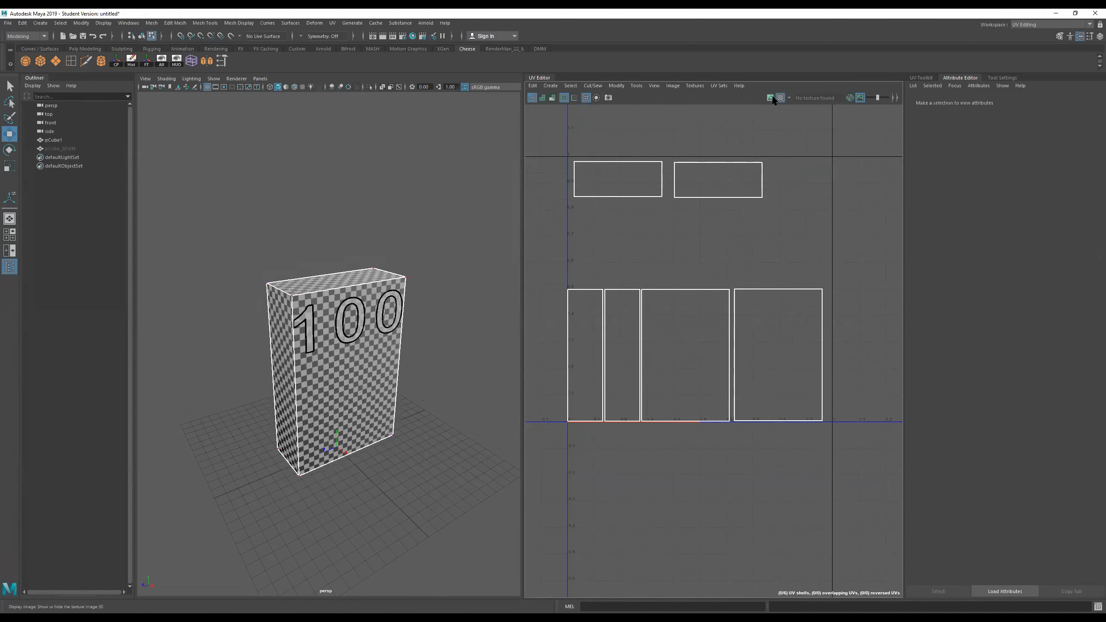
pyautogui.click(770, 97)
pyautogui.scroll(-3, 775, 223)
pyautogui.scroll(2, 774, 231)
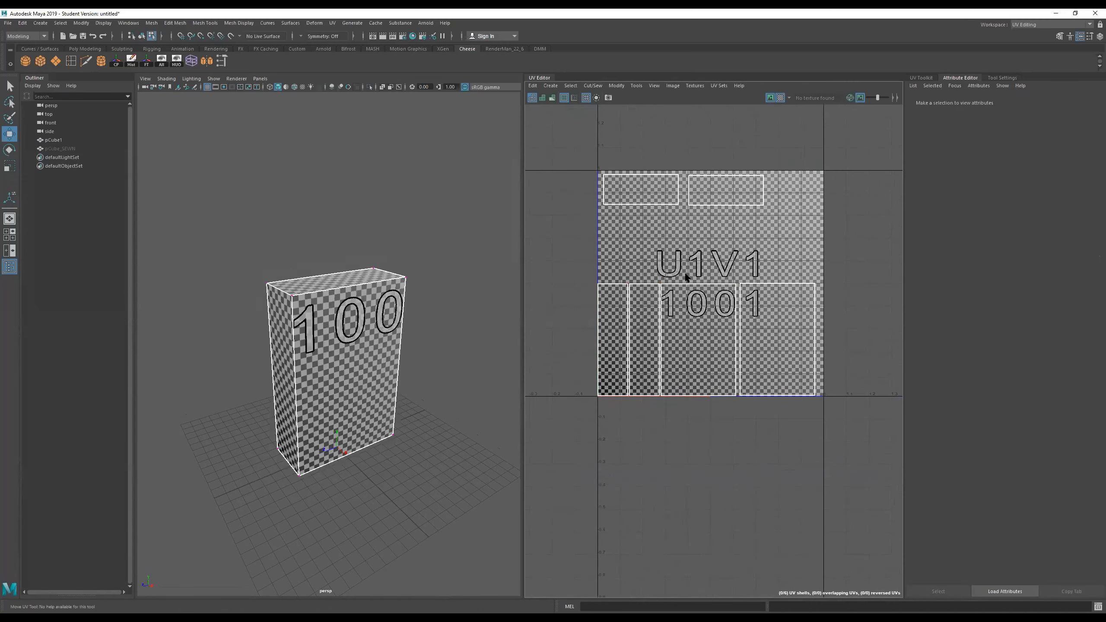
# Step: Toggle the checker image behind pCube1's UV shells to compare the layout with and without it
pyautogui.click(772, 99)
pyautogui.click(772, 99)
pyautogui.click(772, 99)
pyautogui.click(779, 98)
pyautogui.click(780, 99)
pyautogui.click(770, 98)
# Step: Select the leftmost narrow UV shell's face, shift it slightly past the U1V1 tile's left edge, and clear the selection
pyautogui.click(600, 284)
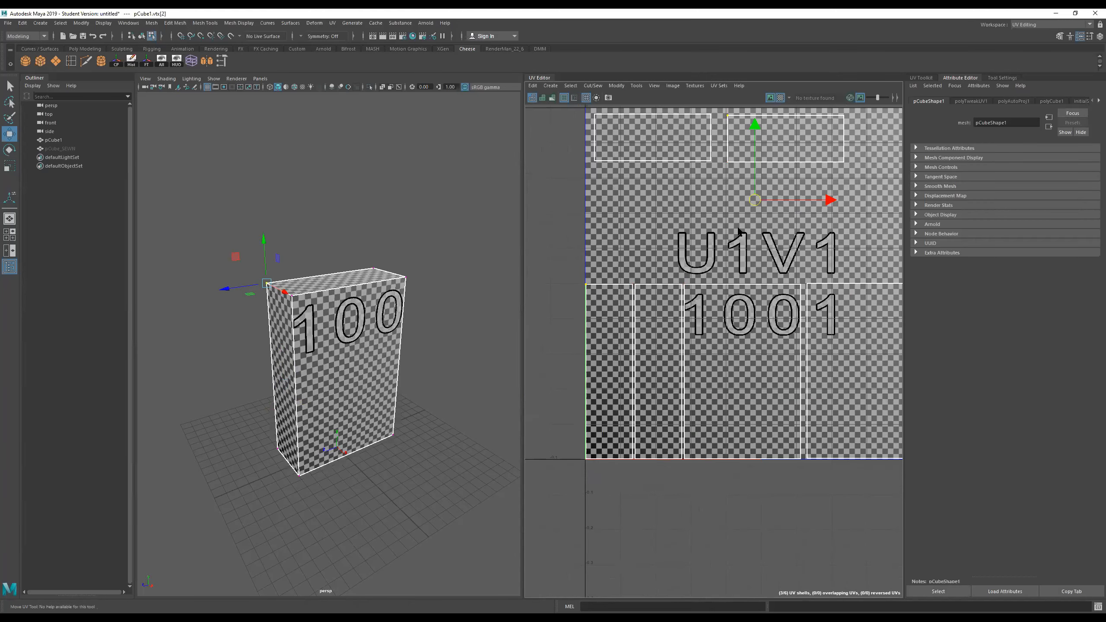
pyautogui.scroll(2, 630, 276)
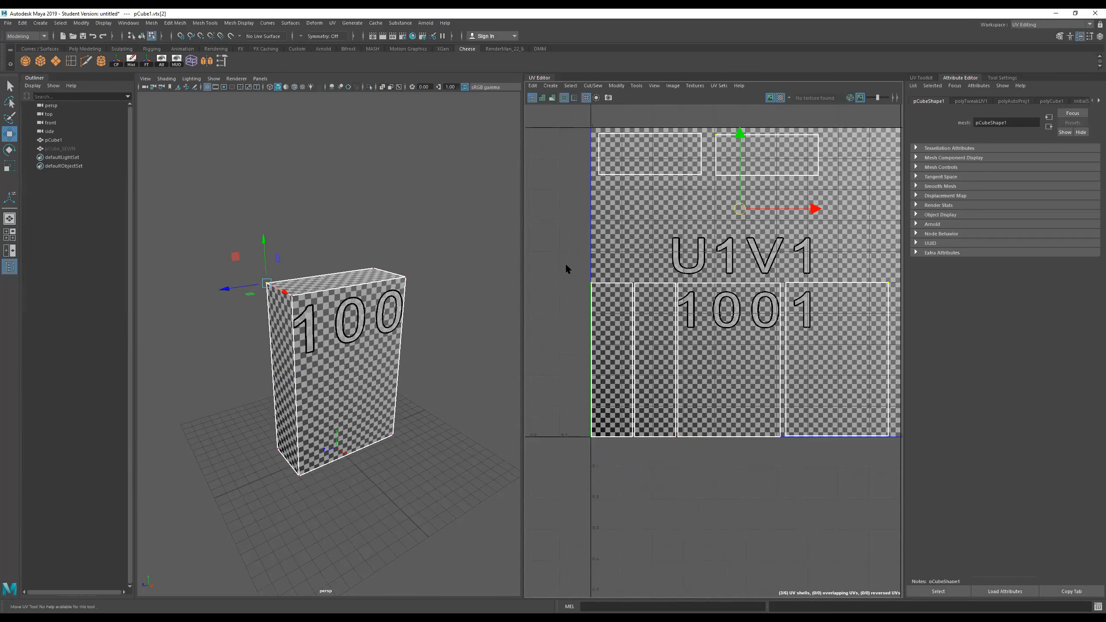
pyautogui.click(600, 316)
pyautogui.moveTo(605, 336); pyautogui.dragTo(604, 352, button='right')
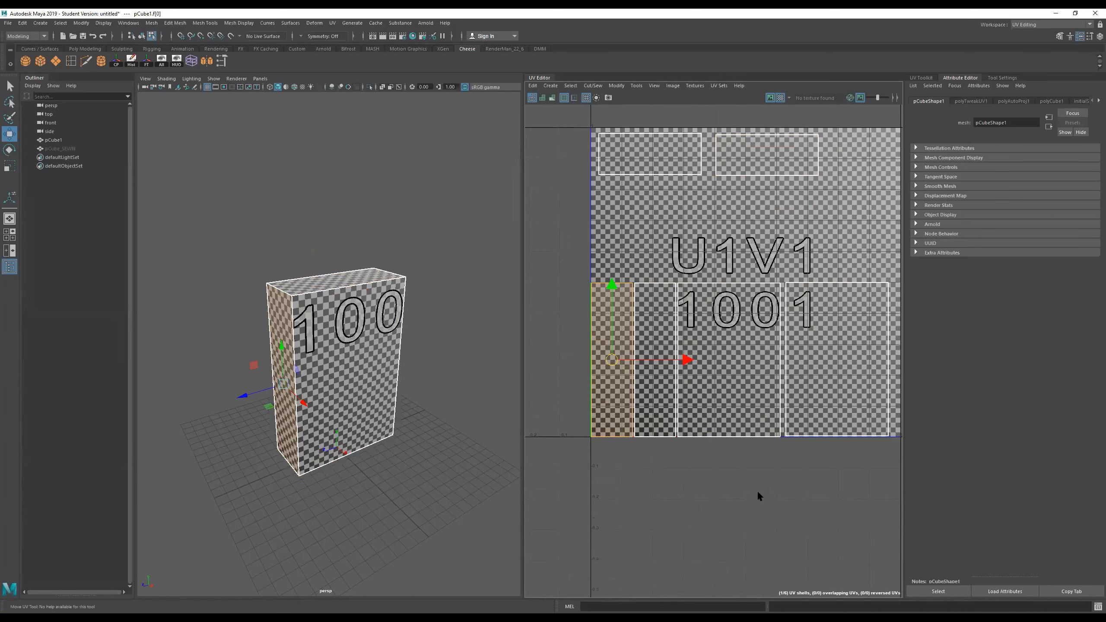
pyautogui.scroll(-1, 758, 484)
pyautogui.scroll(-1, 758, 489)
pyautogui.keyDown('alt'); pyautogui.moveTo(741, 471); pyautogui.dragTo(682, 431, button='middle'); pyautogui.keyUp('alt')
pyautogui.keyDown('alt'); pyautogui.moveTo(686, 414); pyautogui.dragTo(753, 417, button='right'); pyautogui.keyUp('alt')
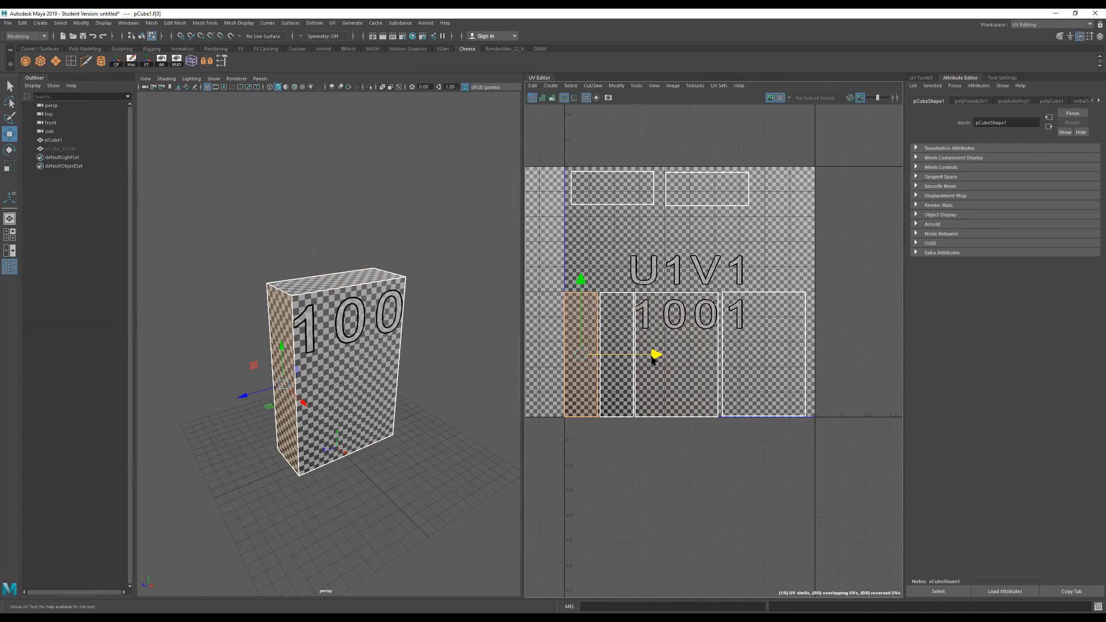
pyautogui.keyDown('alt'); pyautogui.moveTo(638, 436); pyautogui.dragTo(738, 447, button='middle'); pyautogui.keyUp('alt')
pyautogui.click(735, 455)
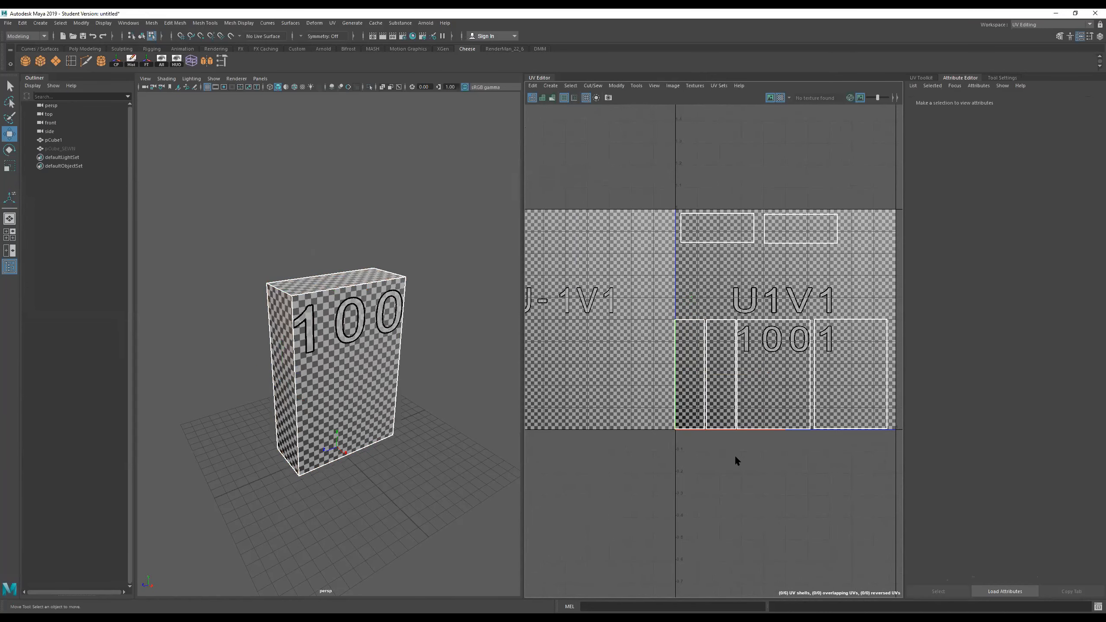
# Step: Reselect the leftmost narrow UV shell and shift it horizontally back inside the U1V1 tile
pyautogui.scroll(-2, 735, 456)
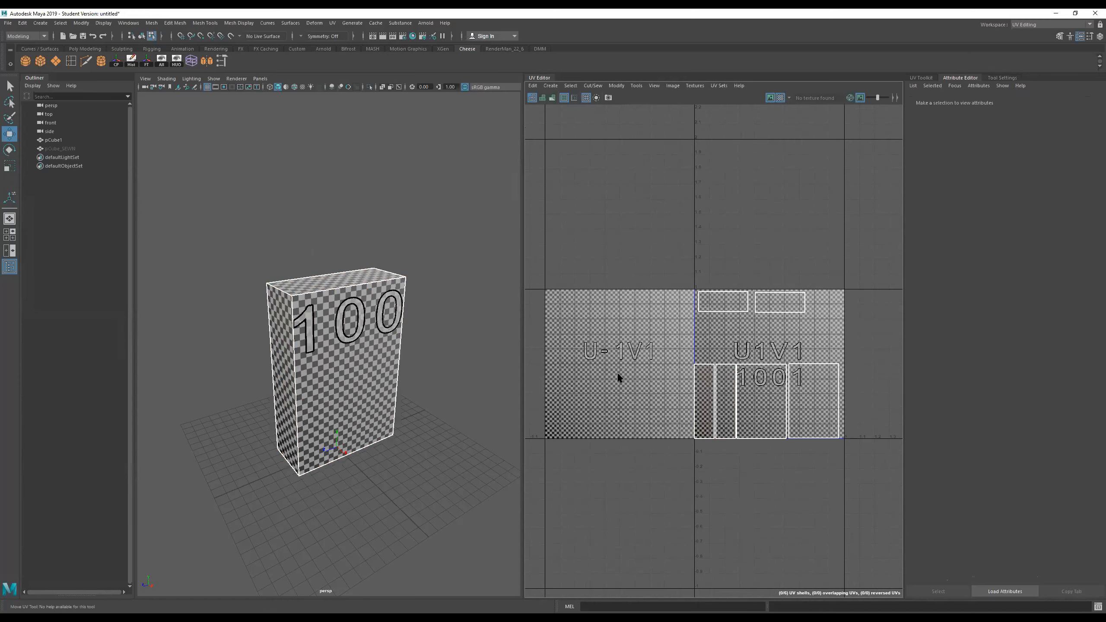
pyautogui.scroll(4, 758, 379)
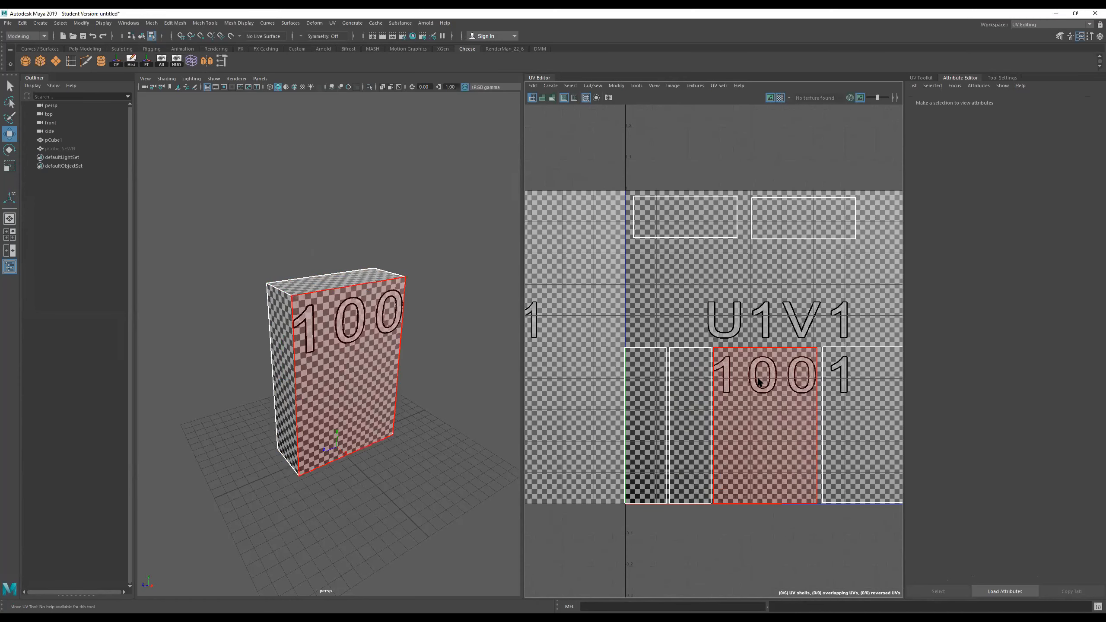
pyautogui.click(658, 397)
pyautogui.moveTo(718, 422); pyautogui.dragTo(720, 423)
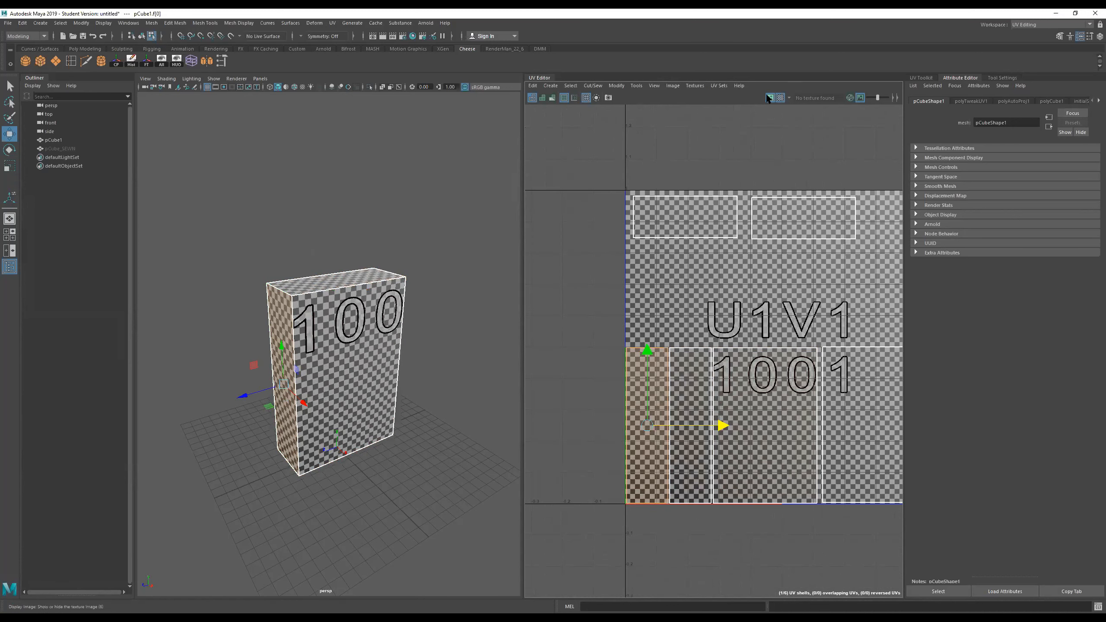
# Step: Turn the checker image off and on behind the UVs and try nudging the leftmost shell over the tile edge
pyautogui.click(769, 97)
pyautogui.scroll(-2, 776, 161)
pyautogui.scroll(-1, 782, 196)
pyautogui.keyDown('alt'); pyautogui.moveTo(746, 262); pyautogui.dragTo(642, 316, button='middle'); pyautogui.keyUp('alt')
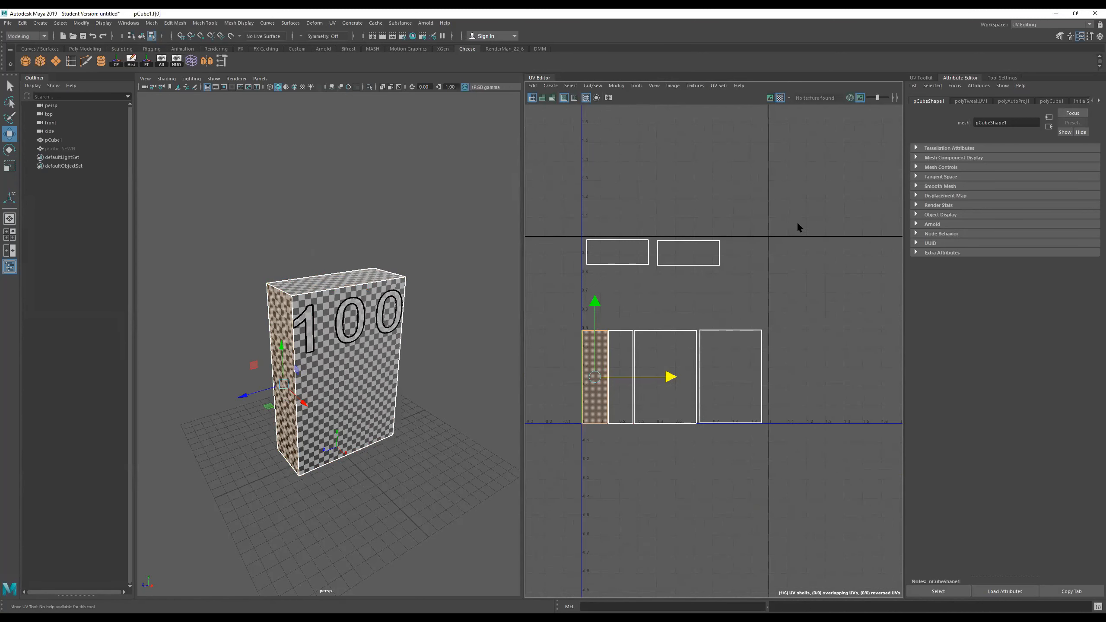
pyautogui.click(770, 97)
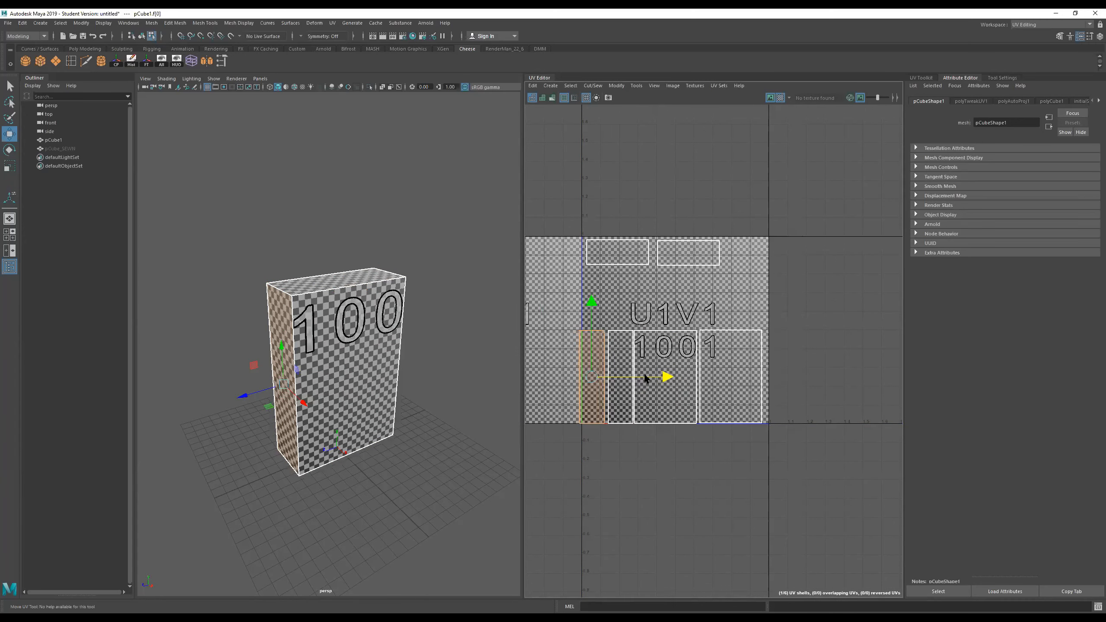
pyautogui.moveTo(599, 301)
pyautogui.mouseDown()
pyautogui.moveTo(599, 311)
pyautogui.moveTo(599, 300)
pyautogui.mouseUp()
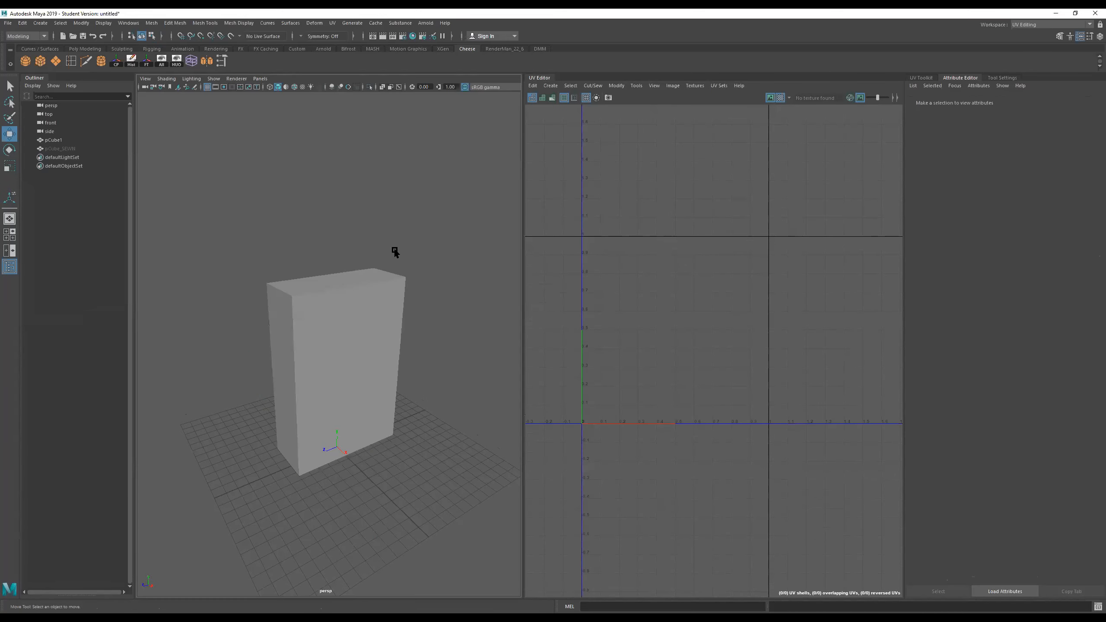
# Step: Select pCube1 as an object and set its UV snapshot file to CerealBox2020_UV in the 3D_Class_Projects images folder
pyautogui.click(358, 308)
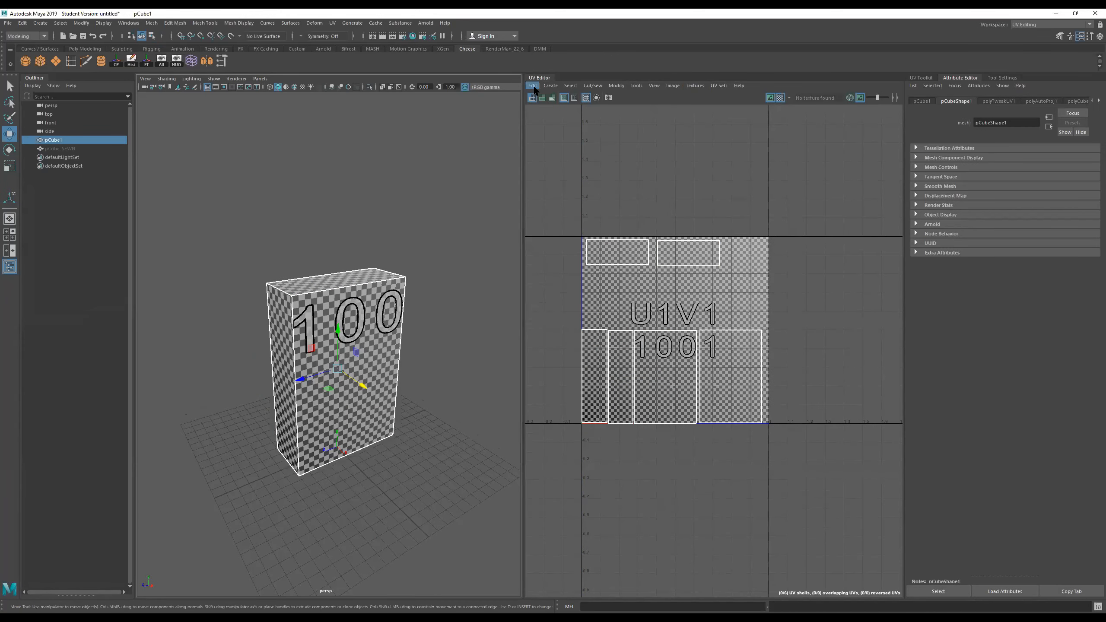
pyautogui.click(609, 98)
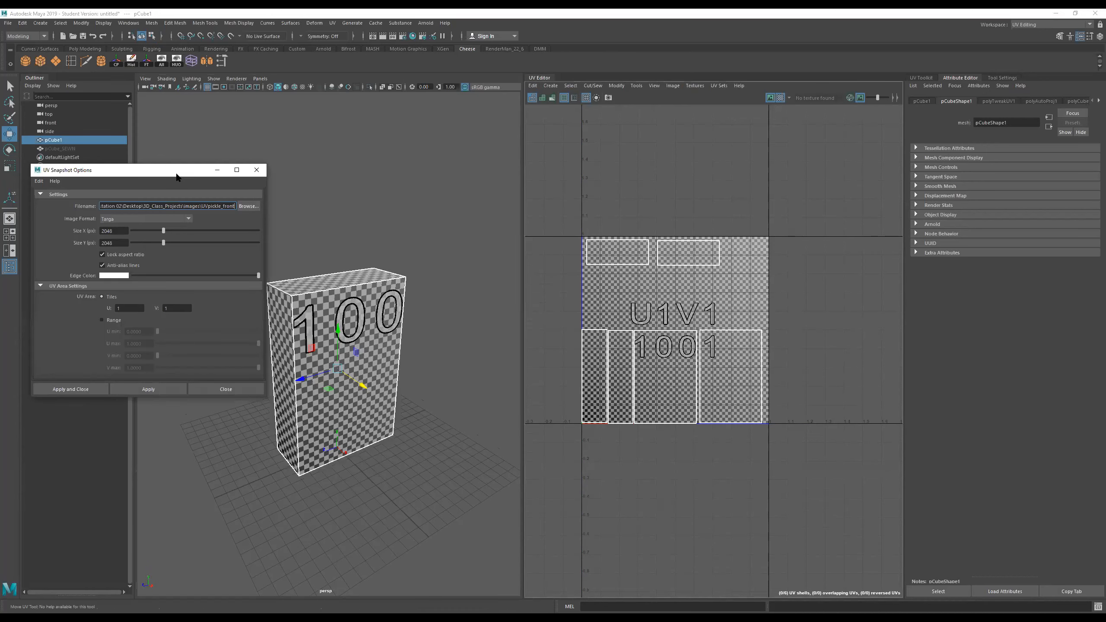
pyautogui.moveTo(177, 176); pyautogui.dragTo(687, 148)
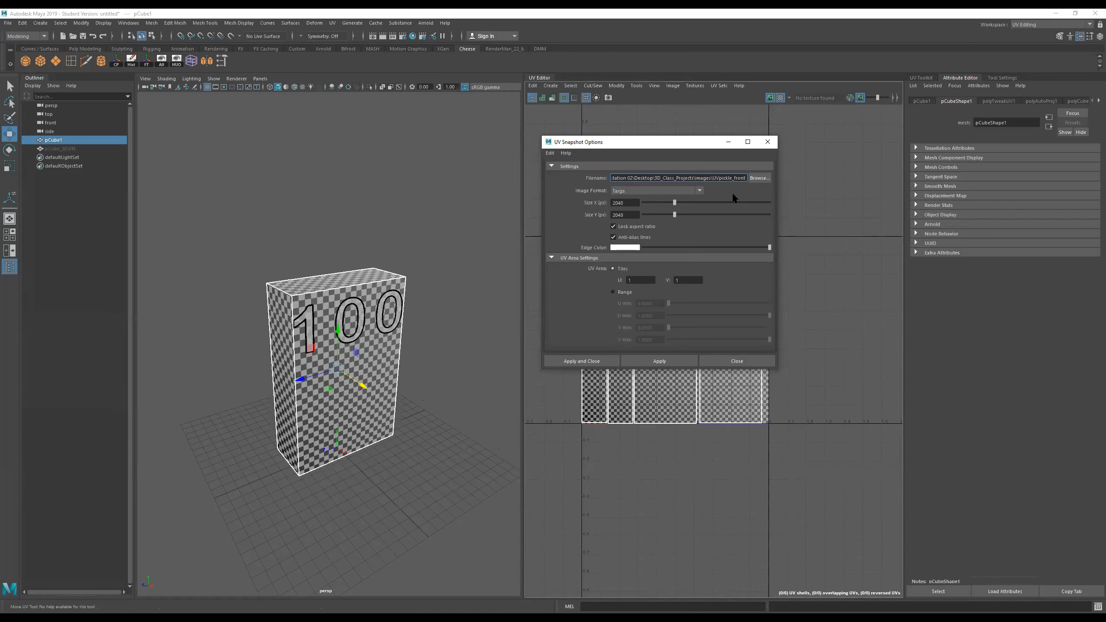
pyautogui.click(760, 178)
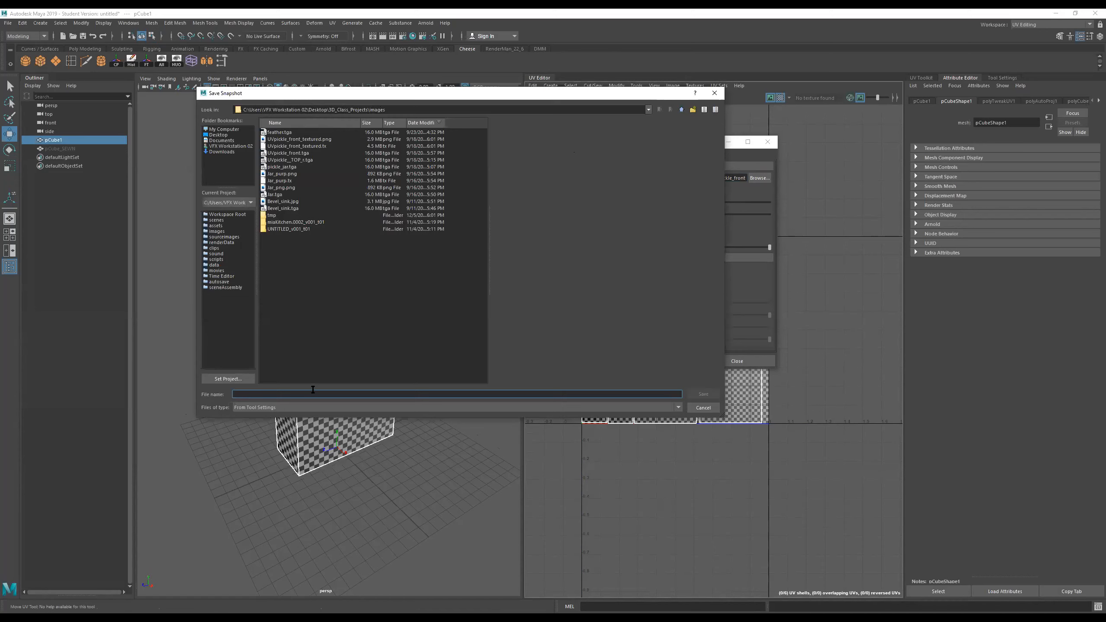
pyautogui.write('cts\\images\\CerealBox2020_UV')
pyautogui.press('Return')
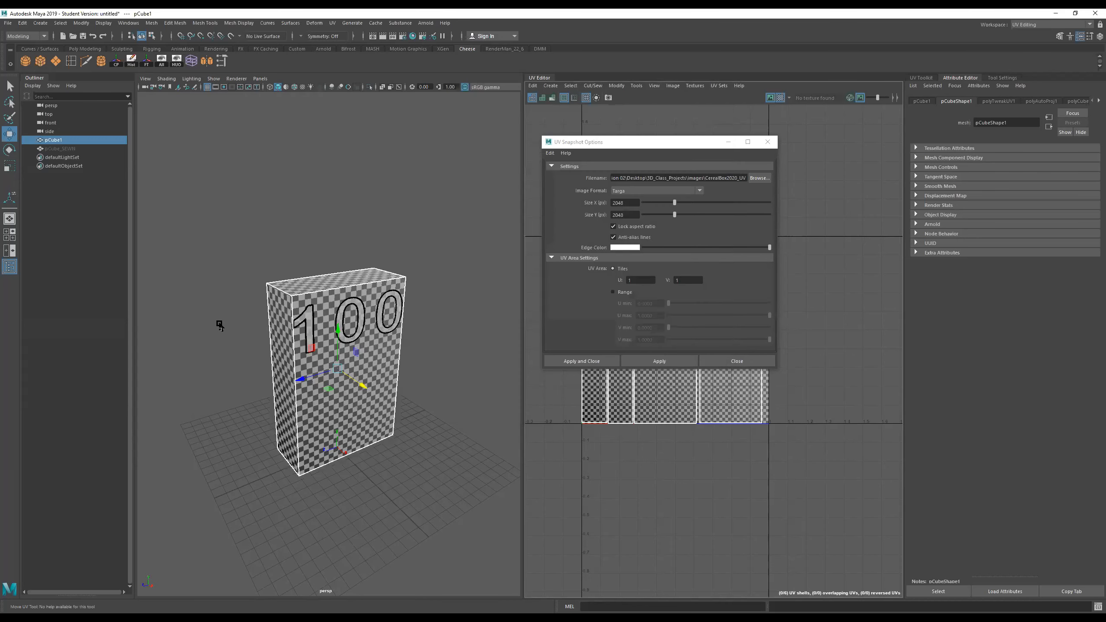
# Step: Set the UV snapshot size to 2048 px and save the snapshot in Targa format
pyautogui.doubleClick(638, 204)
pyautogui.moveTo(675, 203); pyautogui.dragTo(700, 204)
pyautogui.doubleClick(635, 205)
pyautogui.write('2048')
pyautogui.press('Return')
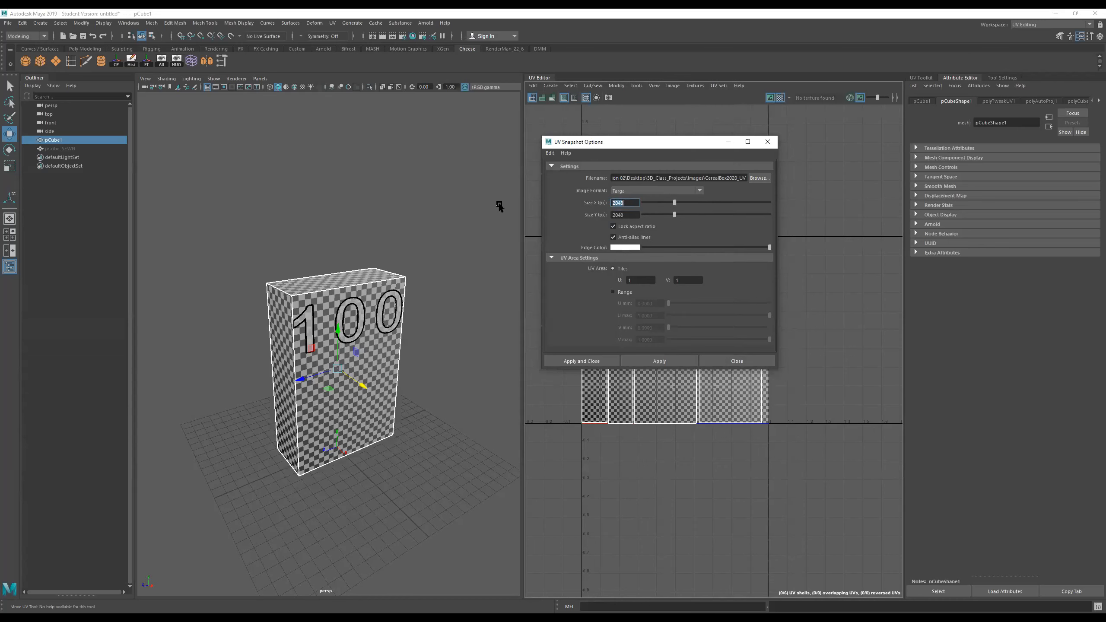
pyautogui.click(596, 357)
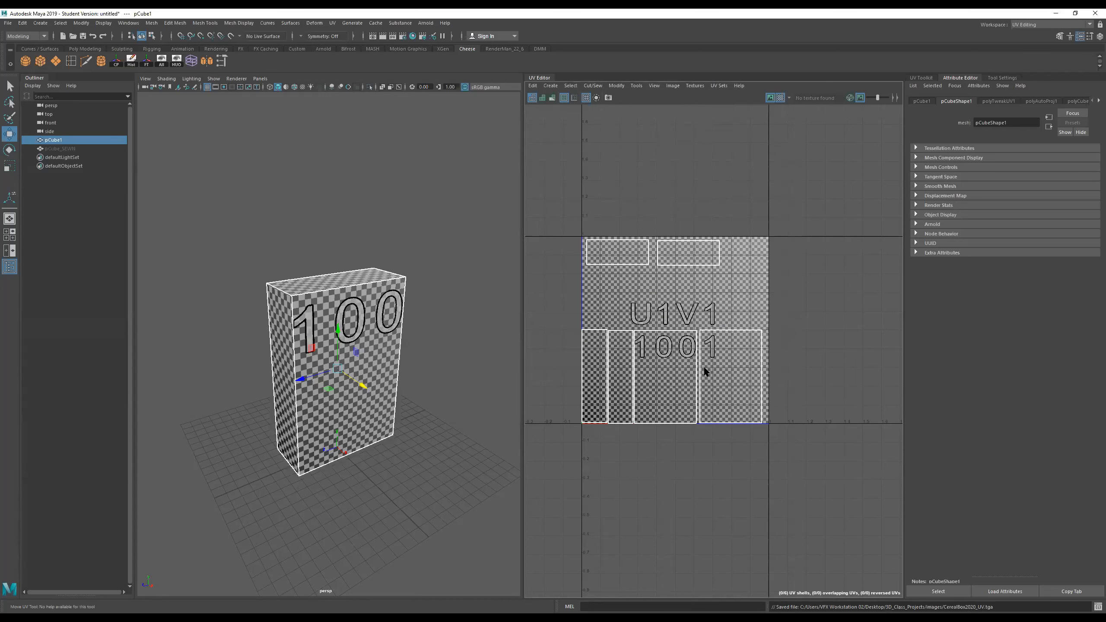
# Step: Switch to File Explorer and open the CerealBox2020_UV Targa file in Photoshop
pyautogui.click(246, 618)
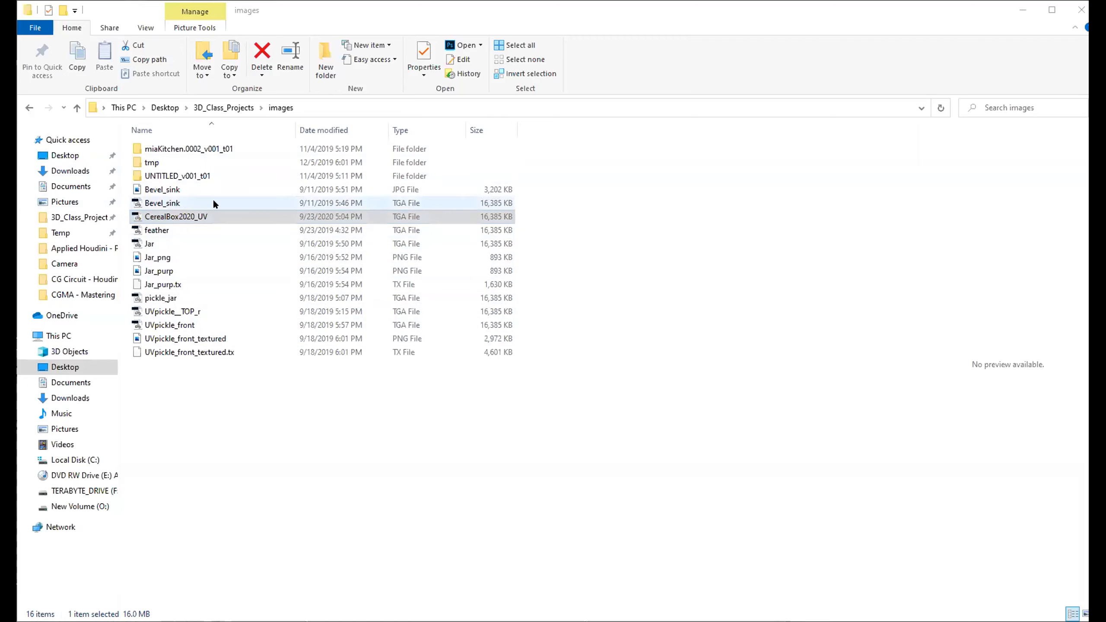
pyautogui.click(146, 214)
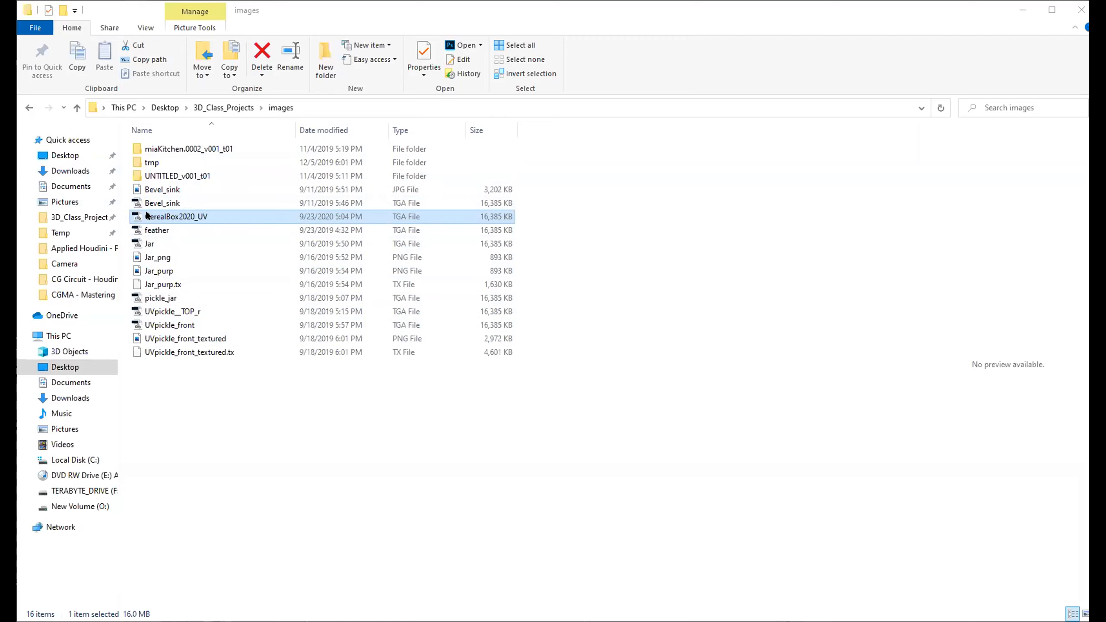
pyautogui.rightClick(147, 214)
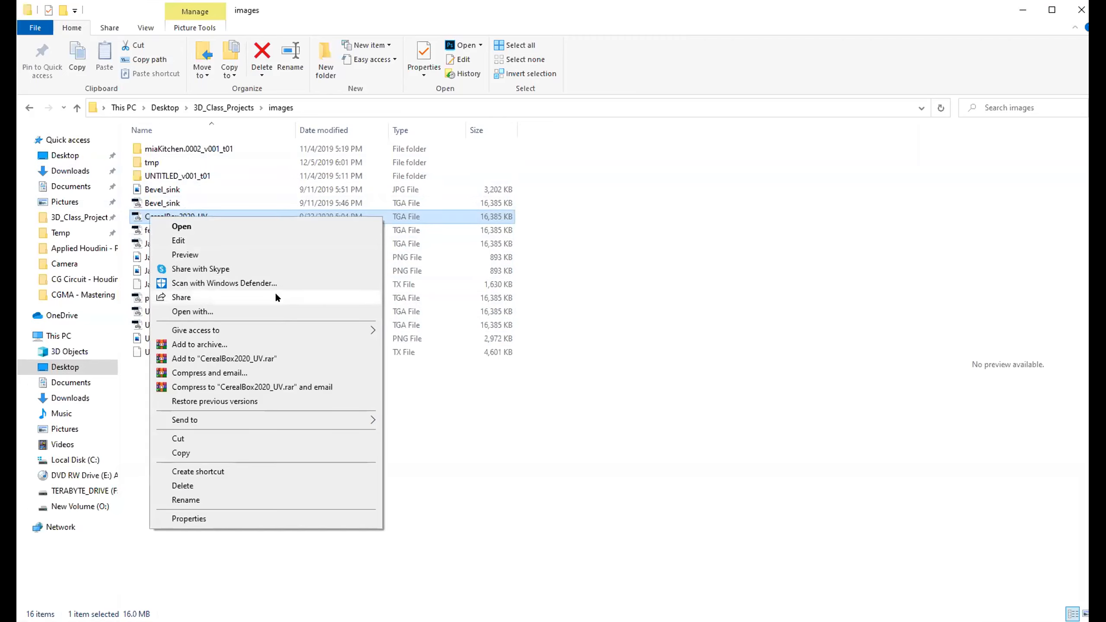
pyautogui.click(259, 312)
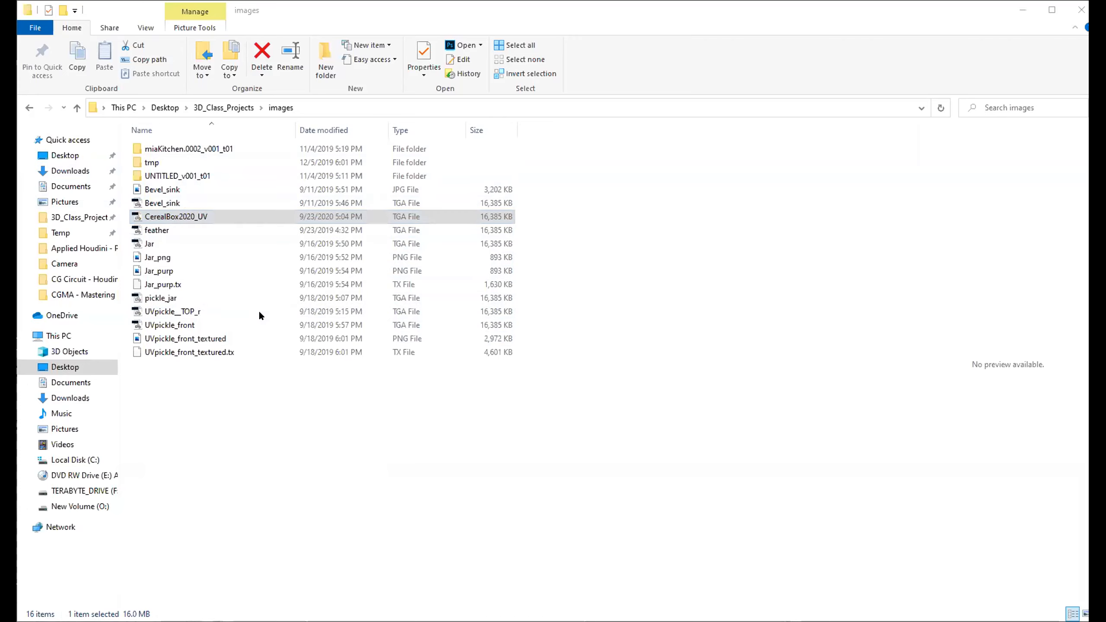
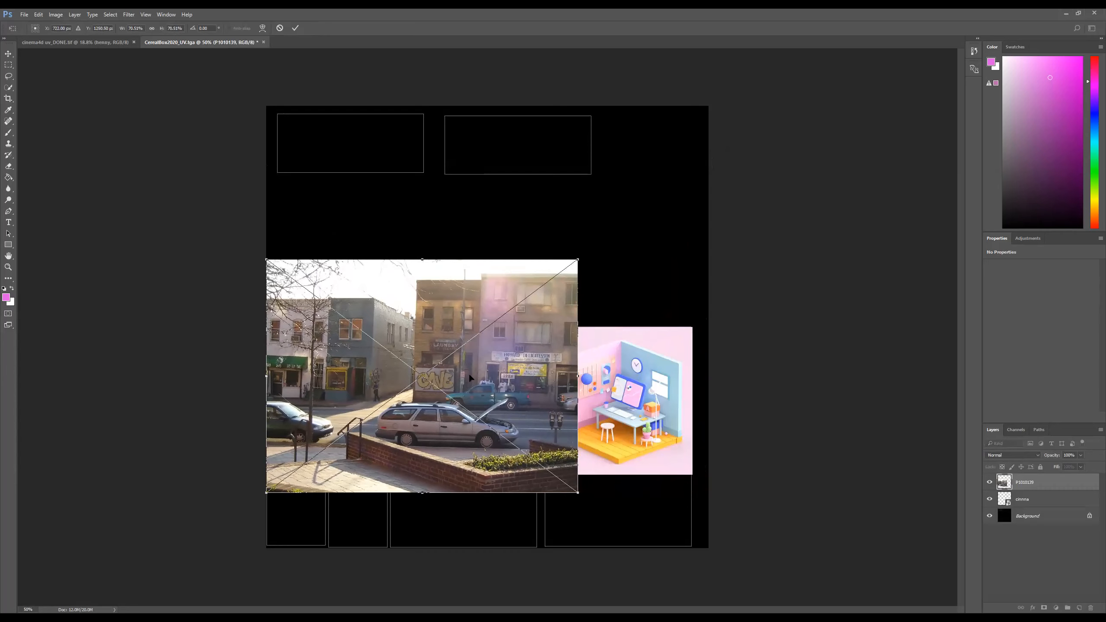
# Step: Scale, move and stretch the placed street photo to fill the wide UV shell beside the pink desk illustration
pyautogui.moveTo(577, 260); pyautogui.dragTo(446, 358)
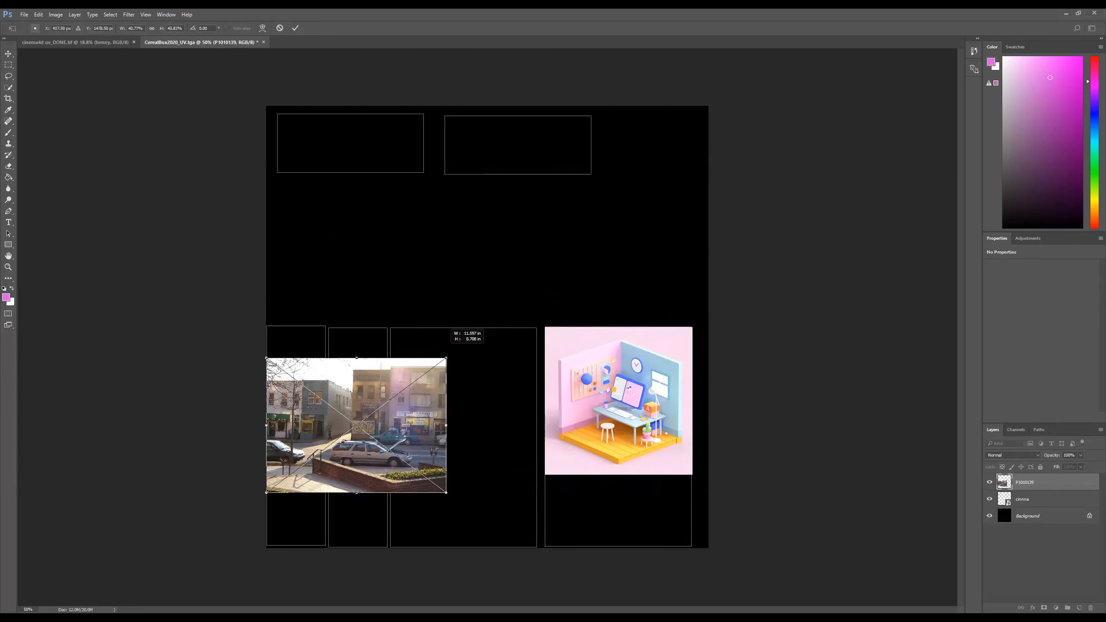
pyautogui.moveTo(381, 429); pyautogui.dragTo(509, 397)
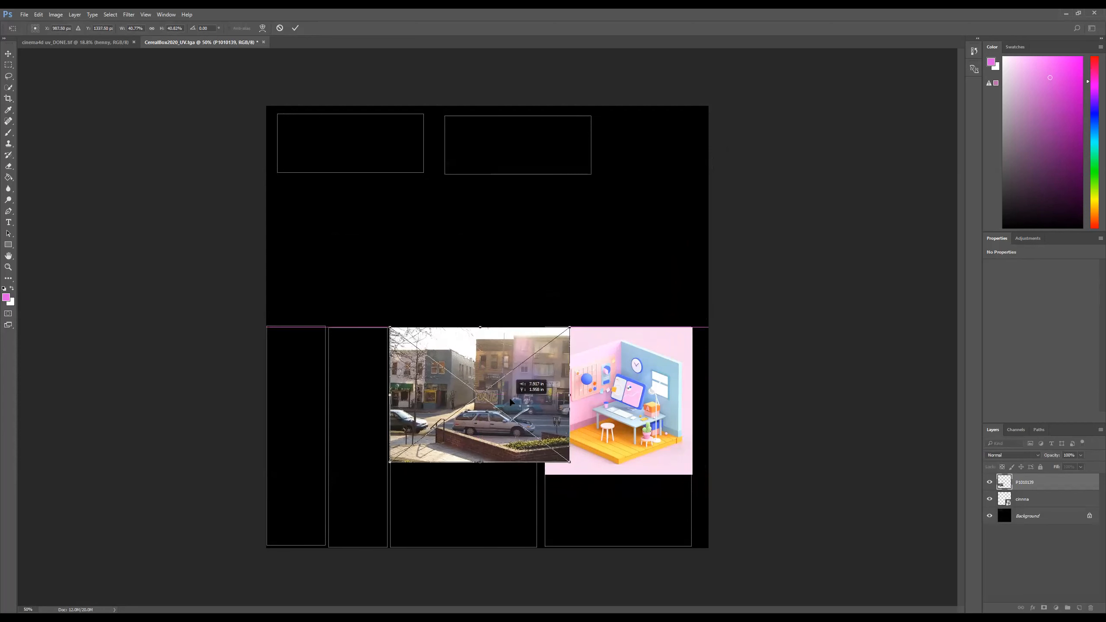
pyautogui.moveTo(569, 461); pyautogui.dragTo(538, 437)
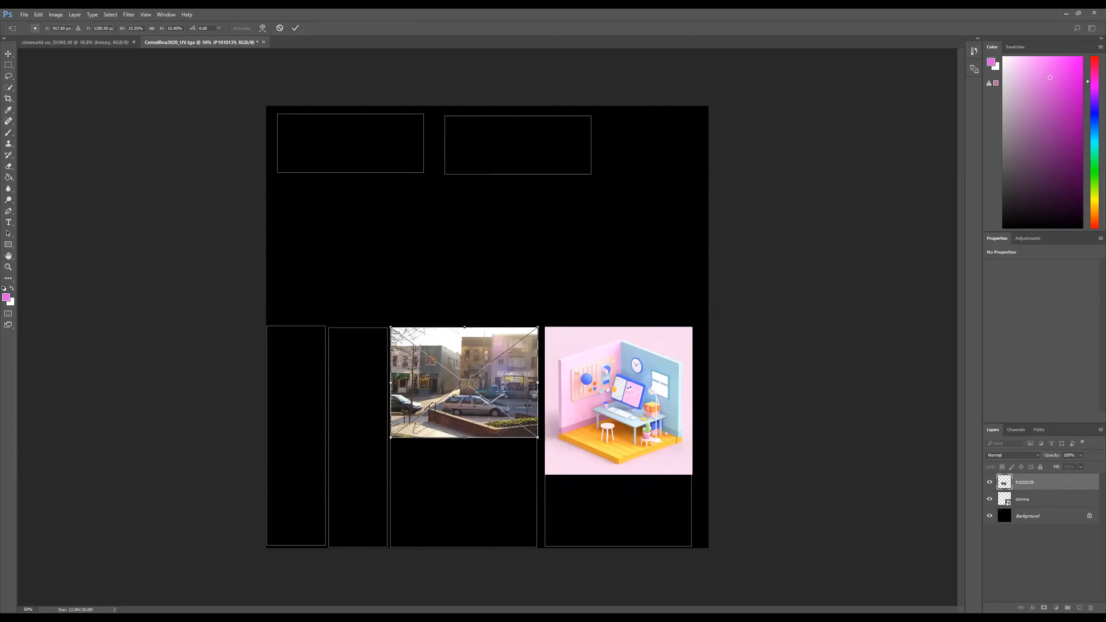
pyautogui.moveTo(464, 436); pyautogui.dragTo(464, 548)
pyautogui.press('Return')
pyautogui.press('g')
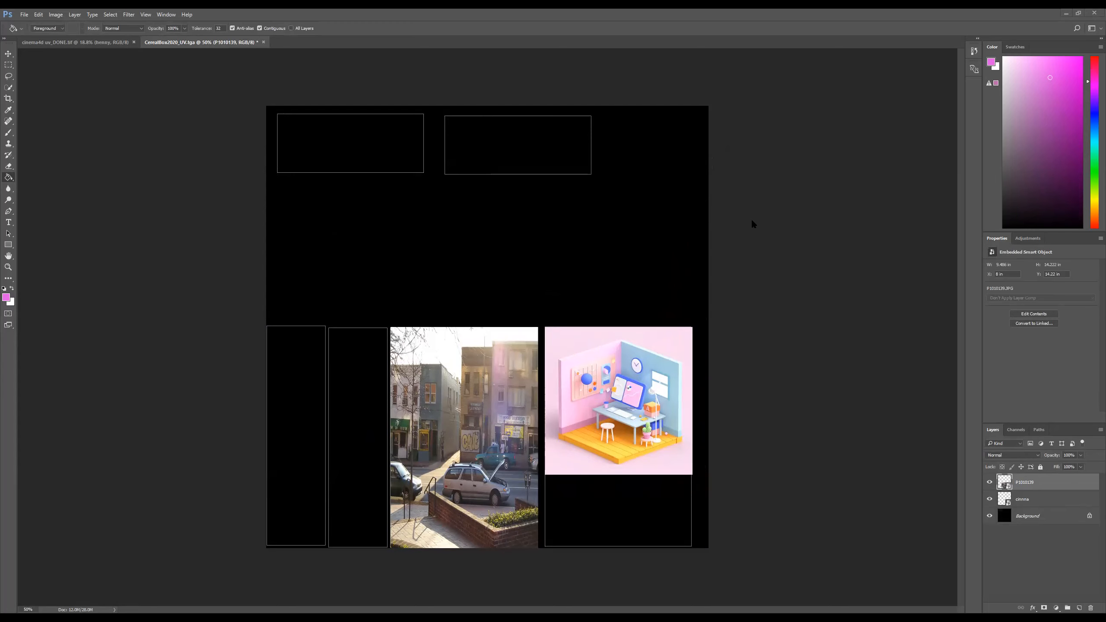
# Step: Fit the placed helicopter photo into the upper row's right-hand UV shell and commit it
pyautogui.moveTo(491, 314); pyautogui.dragTo(591, 149)
pyautogui.moveTo(518, 180); pyautogui.dragTo(517, 173)
pyautogui.press('g')
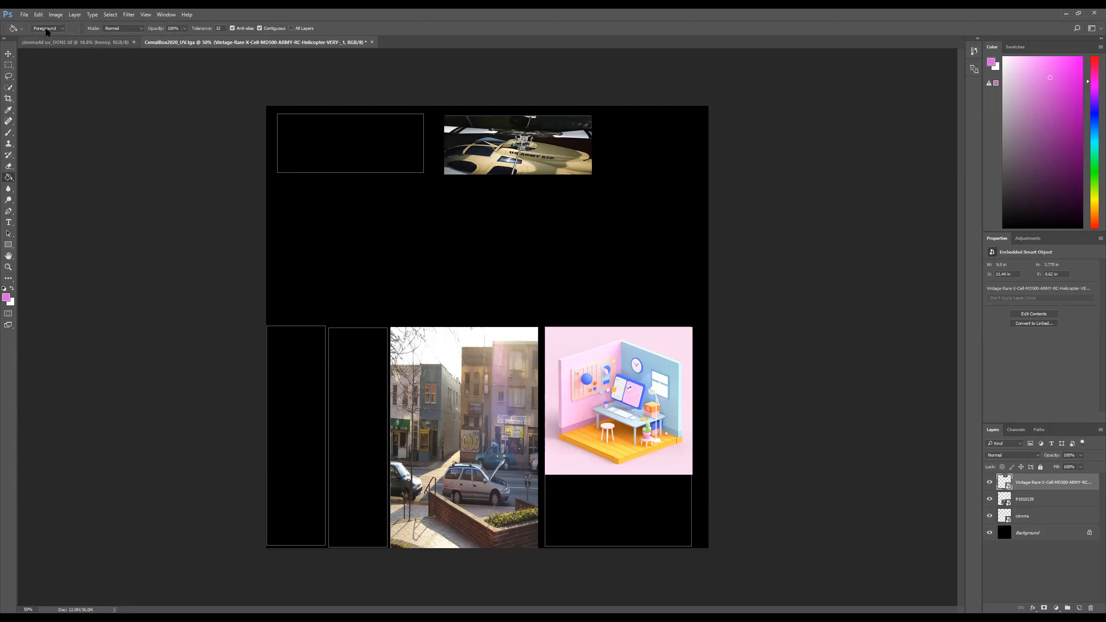
# Step: Start saving the textured layout under a new name in the desktop's 3D_Class_Projects images folder
pyautogui.click(24, 14)
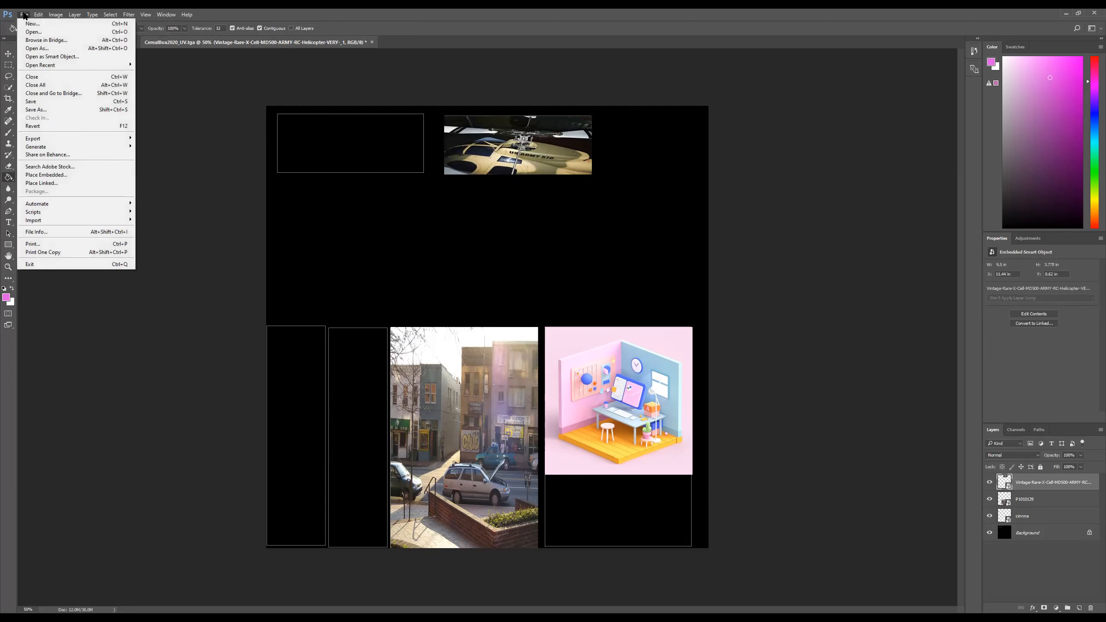
pyautogui.click(67, 110)
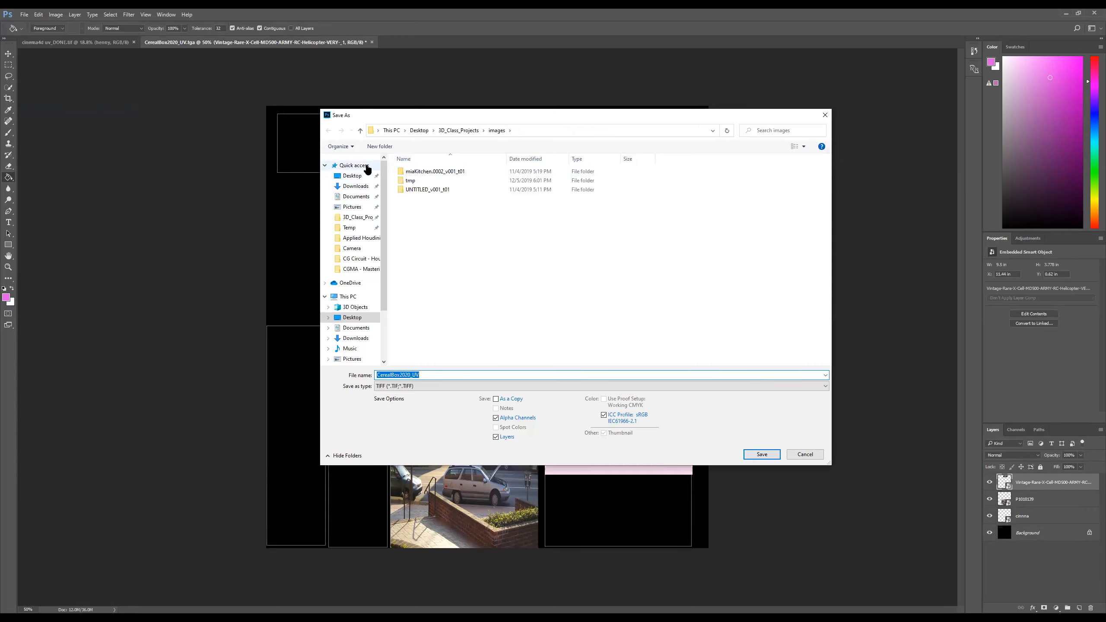
pyautogui.click(353, 175)
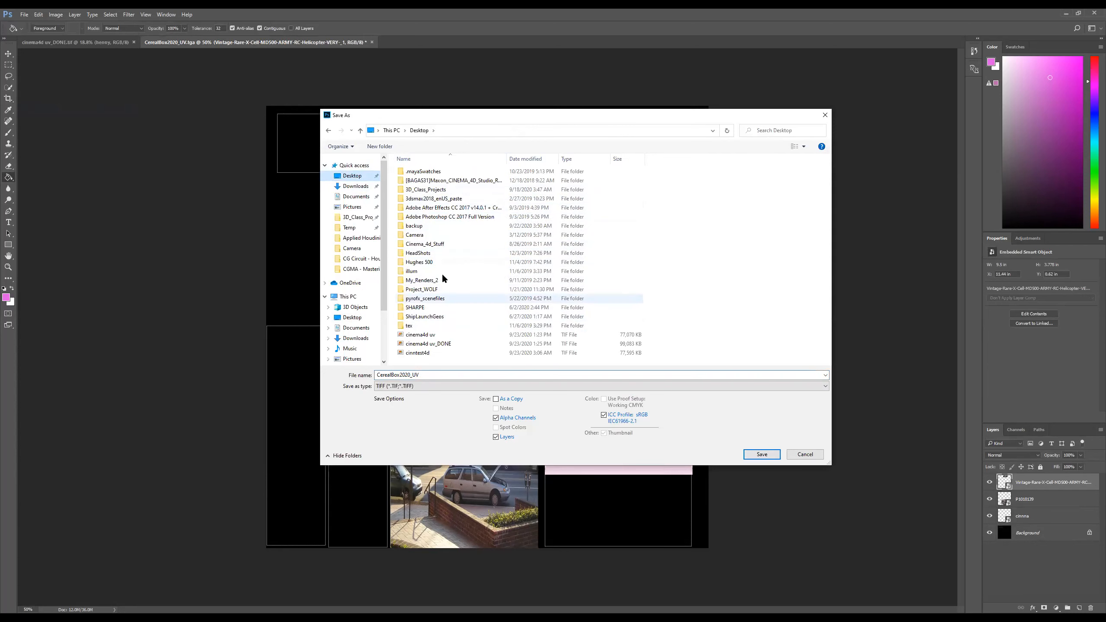
pyautogui.doubleClick(451, 191)
pyautogui.doubleClick(418, 215)
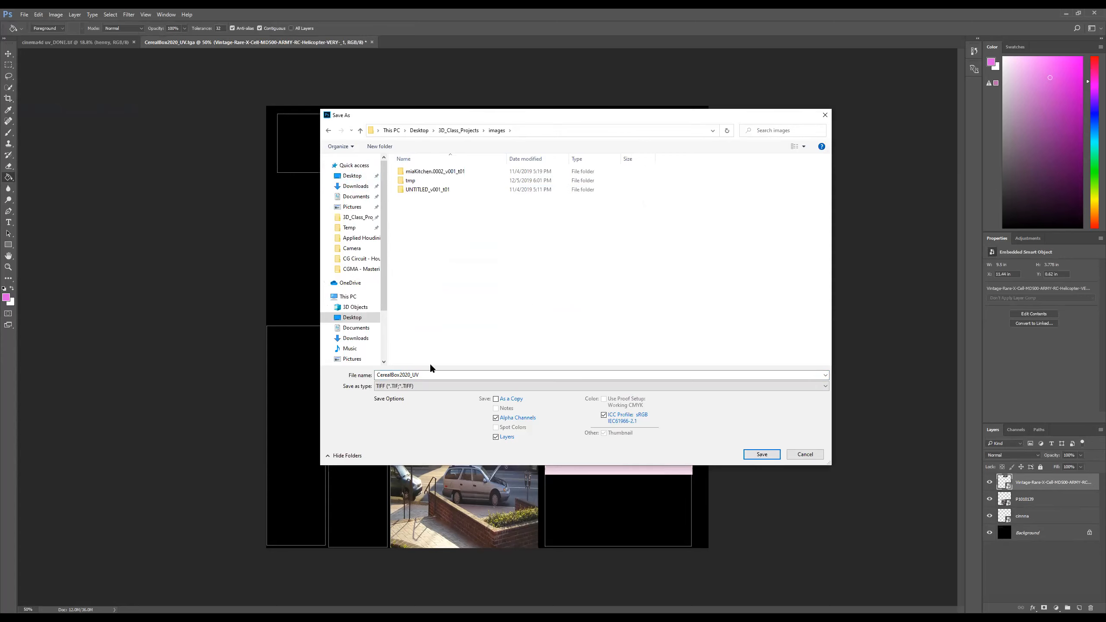
# Step: Save the textured layout as a JPEG named CerealBox2020_UV_test with maximum quality 12 and the Baseline ("Standard") format
pyautogui.click(432, 385)
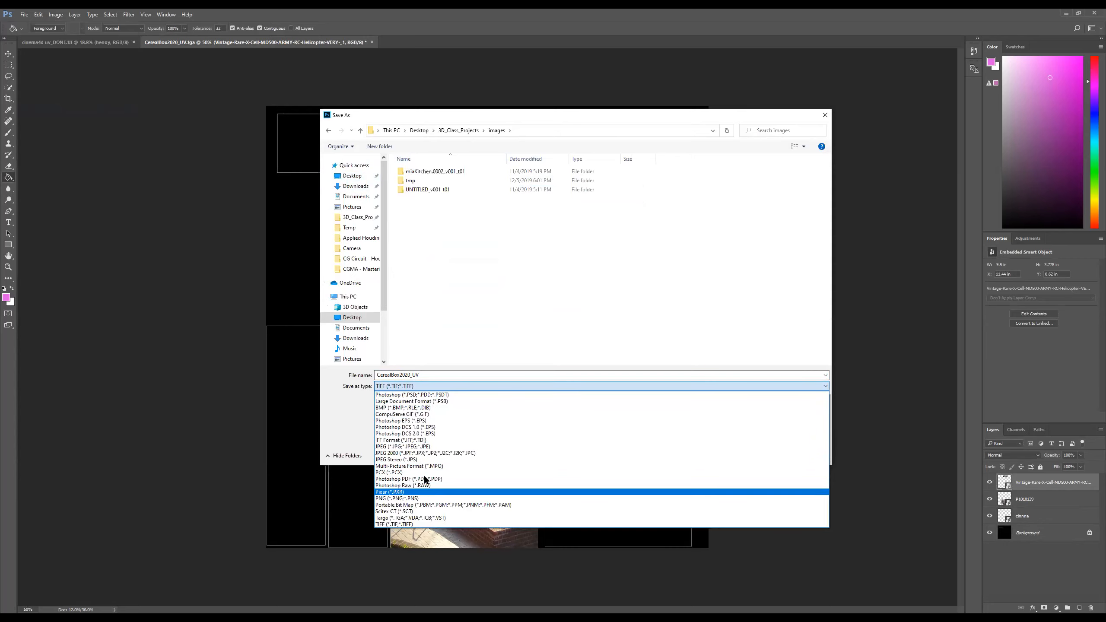
pyautogui.click(425, 447)
pyautogui.click(432, 377)
pyautogui.click(437, 376)
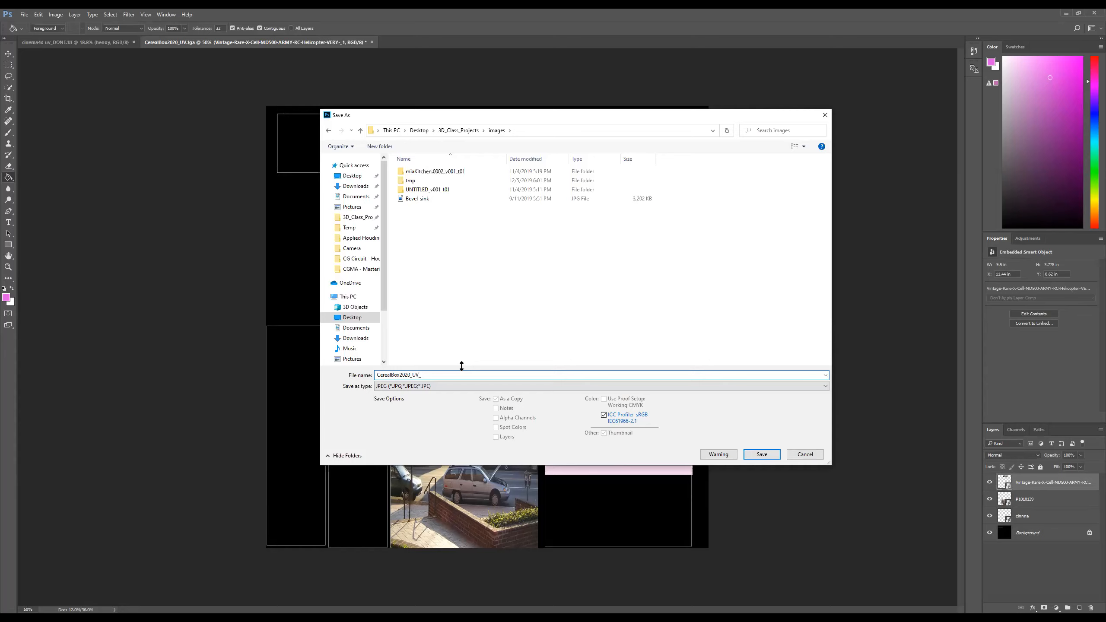
pyautogui.write('_test')
pyautogui.press('Return')
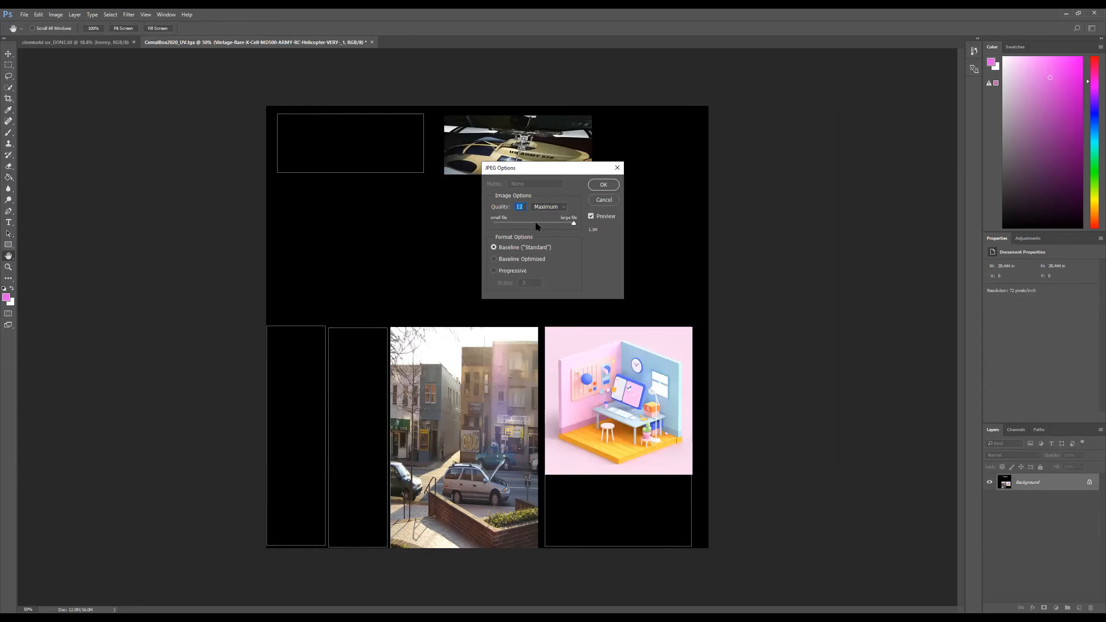
pyautogui.moveTo(518, 224); pyautogui.dragTo(574, 224)
pyautogui.click(603, 185)
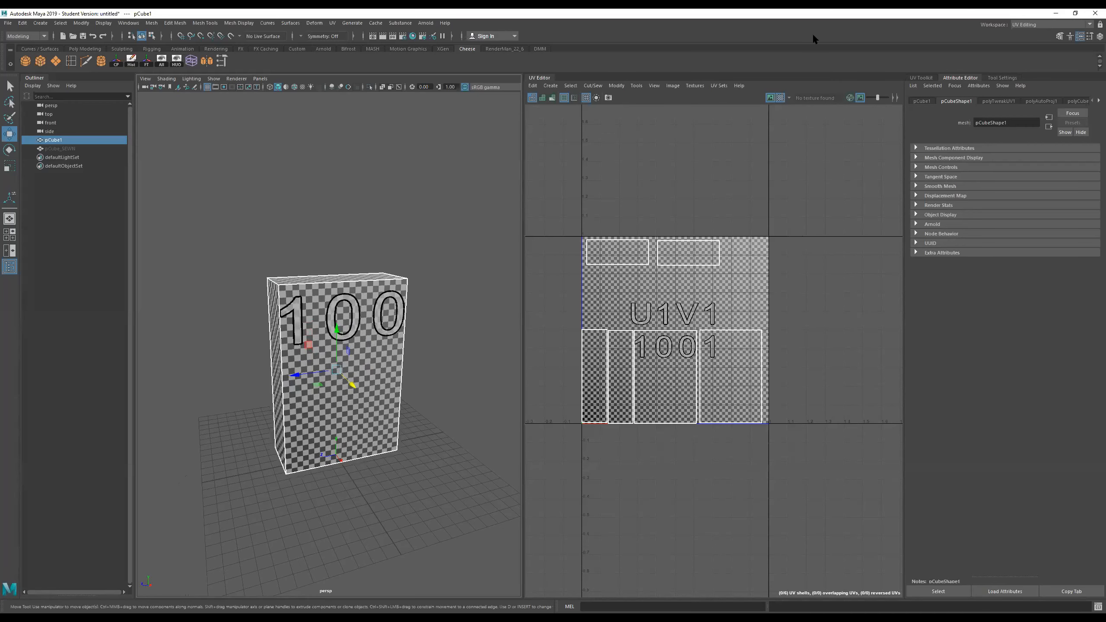
# Step: Switch to Maya and change its workspace from UV Editing to Maya Classic, keeping the whole box in view
pyautogui.click(1014, 25)
pyautogui.click(1036, 33)
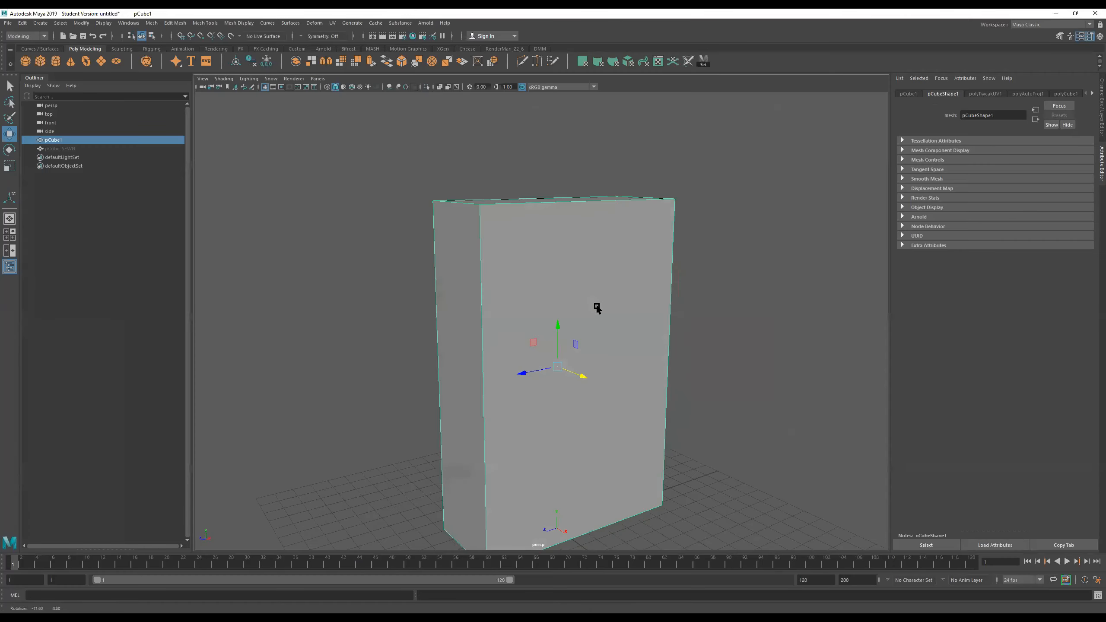
pyautogui.keyDown('alt'); pyautogui.moveTo(597, 309); pyautogui.dragTo(572, 306, button='right'); pyautogui.keyUp('alt')
pyautogui.keyDown('alt'); pyautogui.moveTo(573, 307); pyautogui.dragTo(572, 300); pyautogui.keyUp('alt')
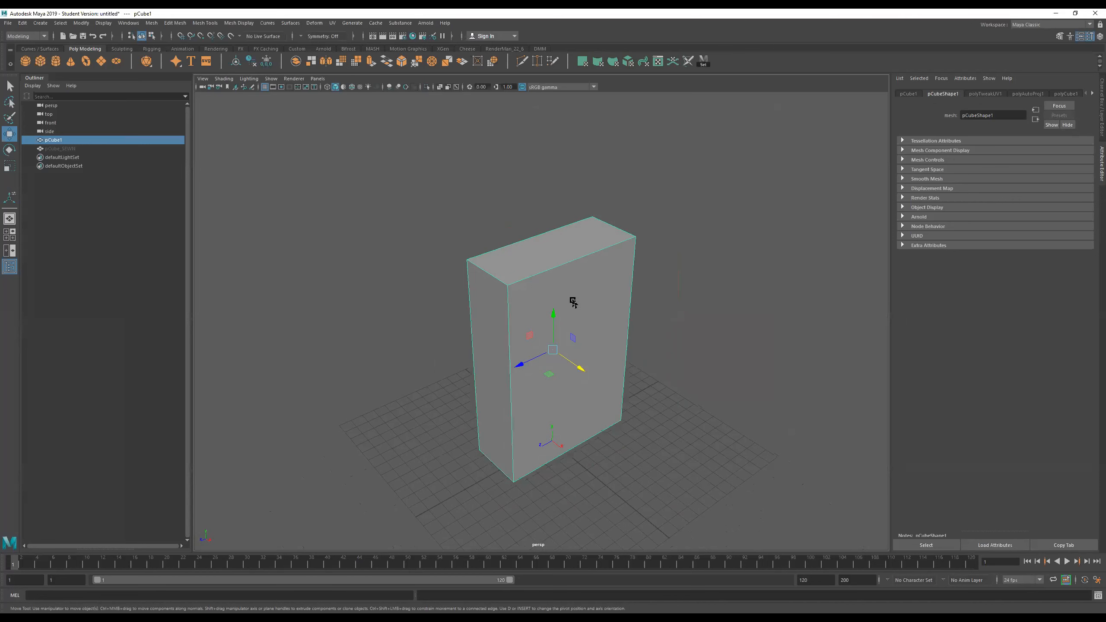
pyautogui.keyDown('alt'); pyautogui.moveTo(573, 300); pyautogui.dragTo(552, 271, button='middle'); pyautogui.keyUp('alt')
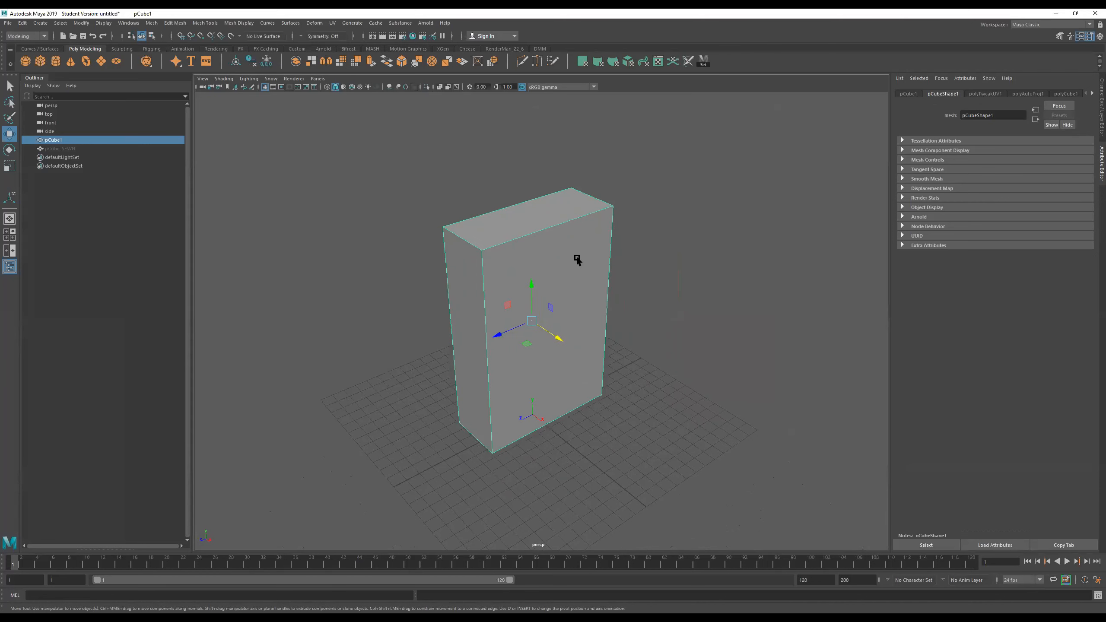
pyautogui.keyDown('alt'); pyautogui.moveTo(653, 282); pyautogui.dragTo(568, 247); pyautogui.keyUp('alt')
# Step: Assign a new aiStandardSurface material to the box
pyautogui.rightClick(541, 232)
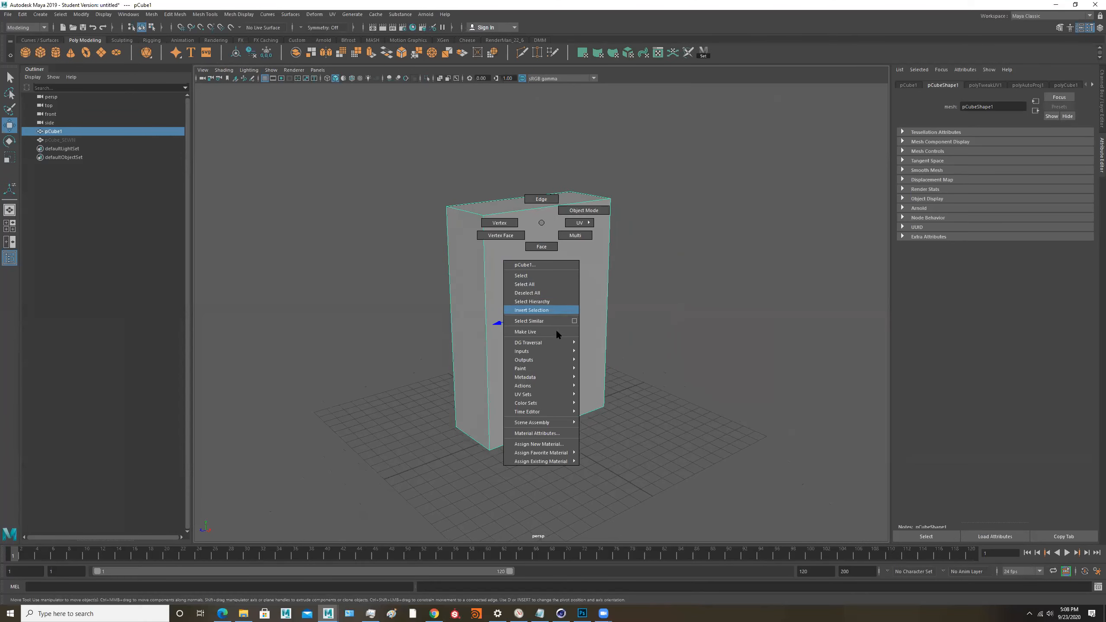
pyautogui.click(562, 445)
pyautogui.click(29, 132)
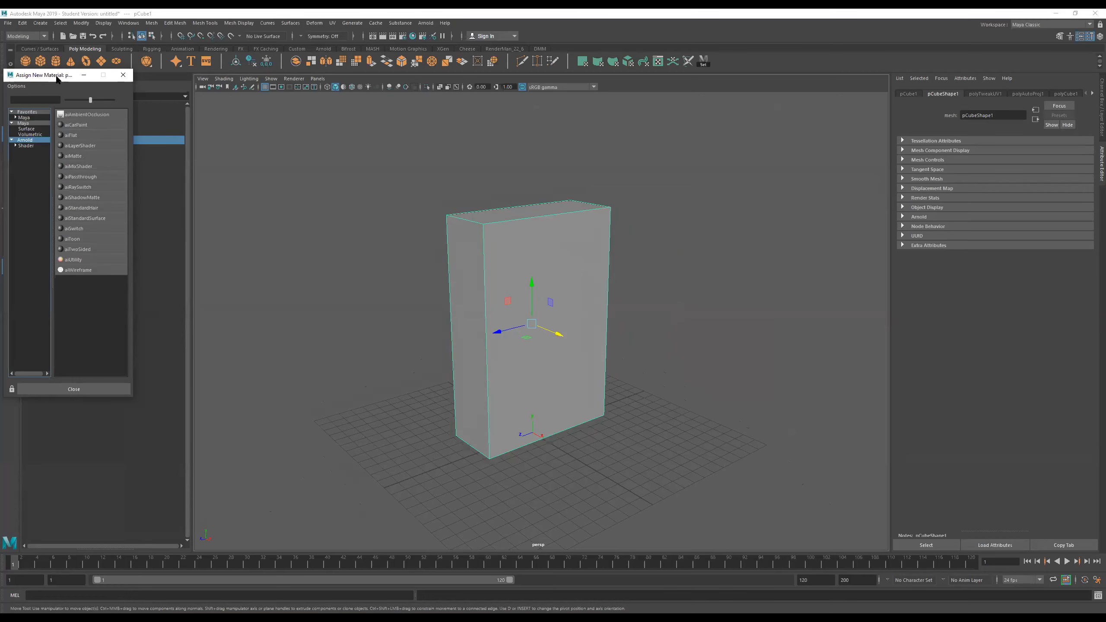
pyautogui.moveTo(60, 78); pyautogui.dragTo(293, 101)
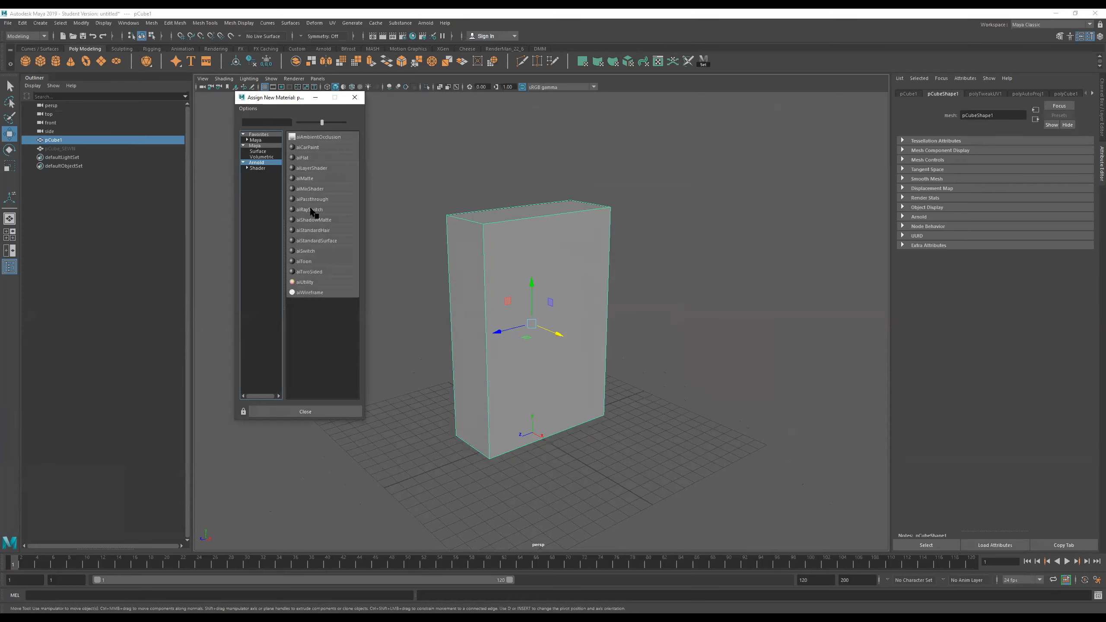
pyautogui.click(316, 241)
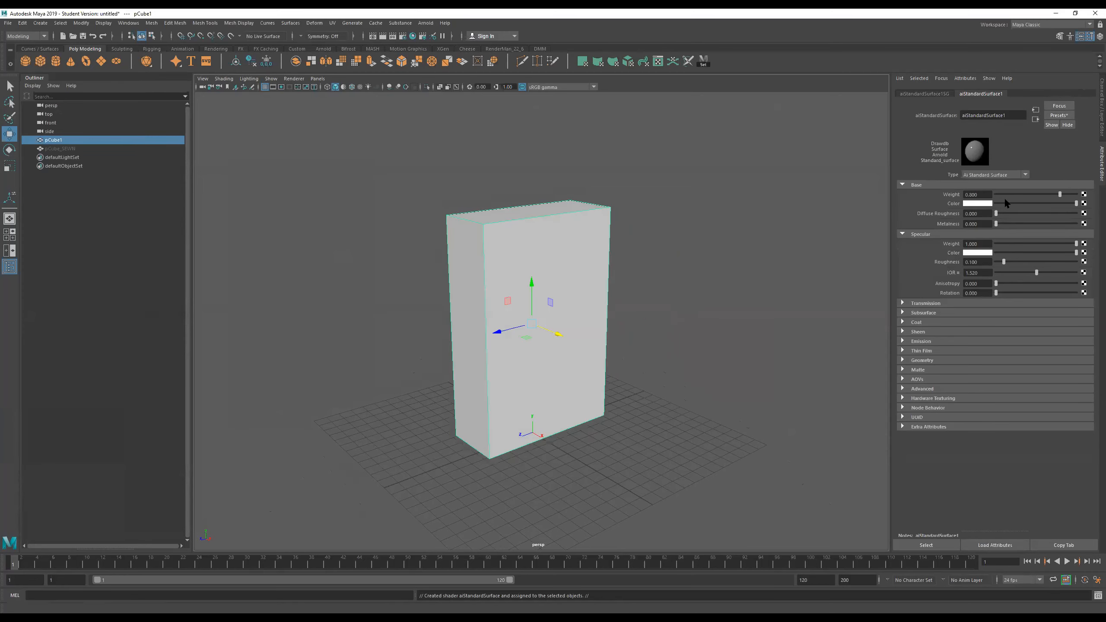
# Step: Try to map a texture to the material's base color, and open the Hypershade
pyautogui.click(1084, 203)
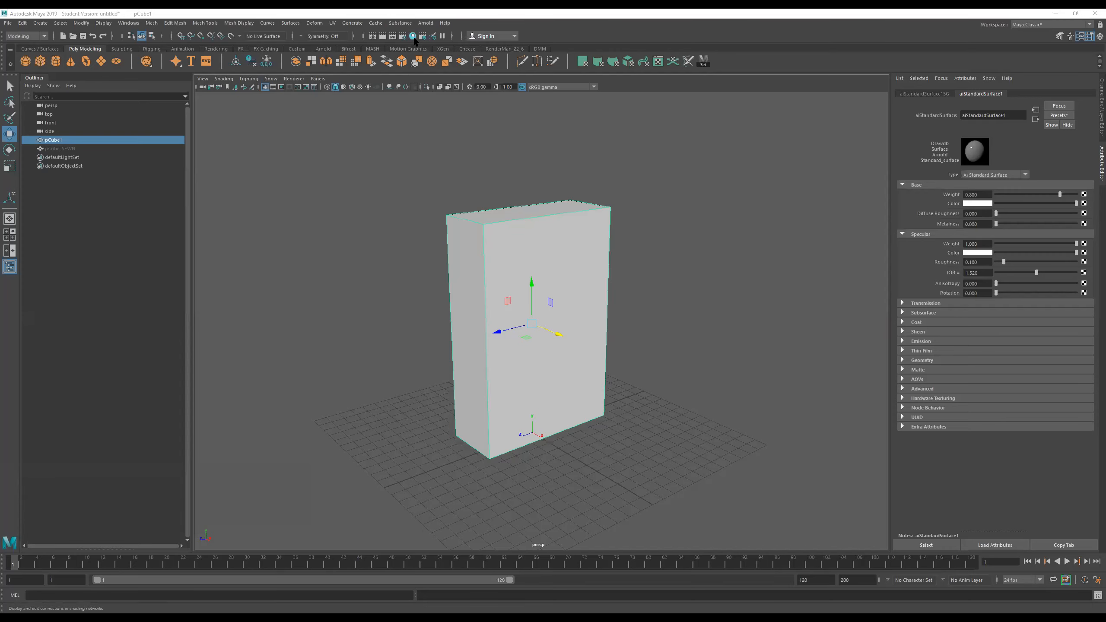
pyautogui.click(129, 23)
pyautogui.moveTo(162, 106)
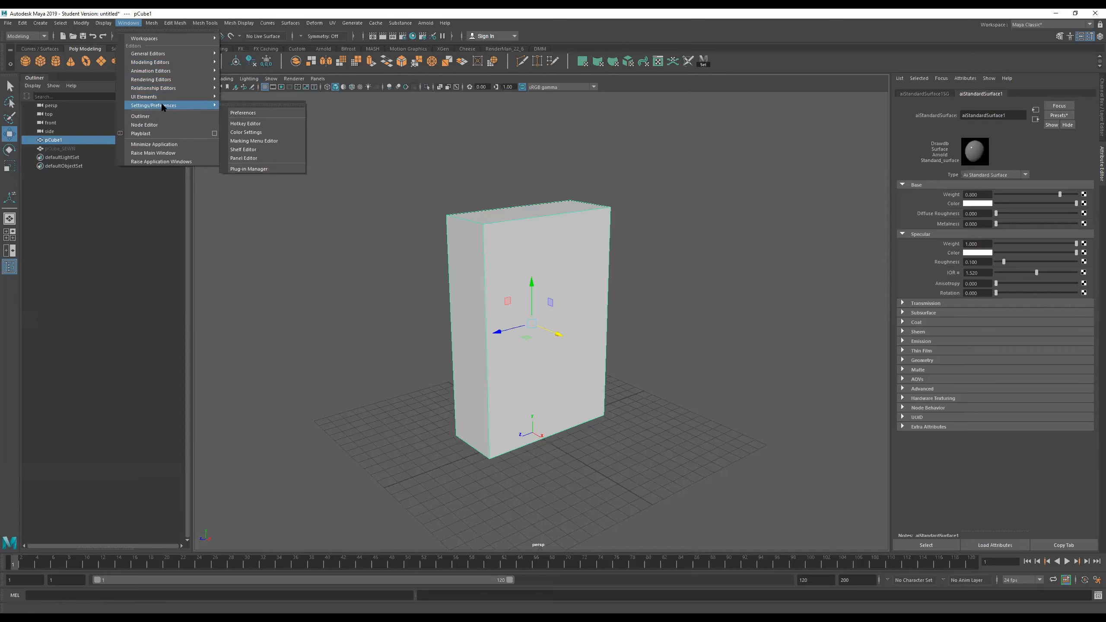
pyautogui.moveTo(168, 79)
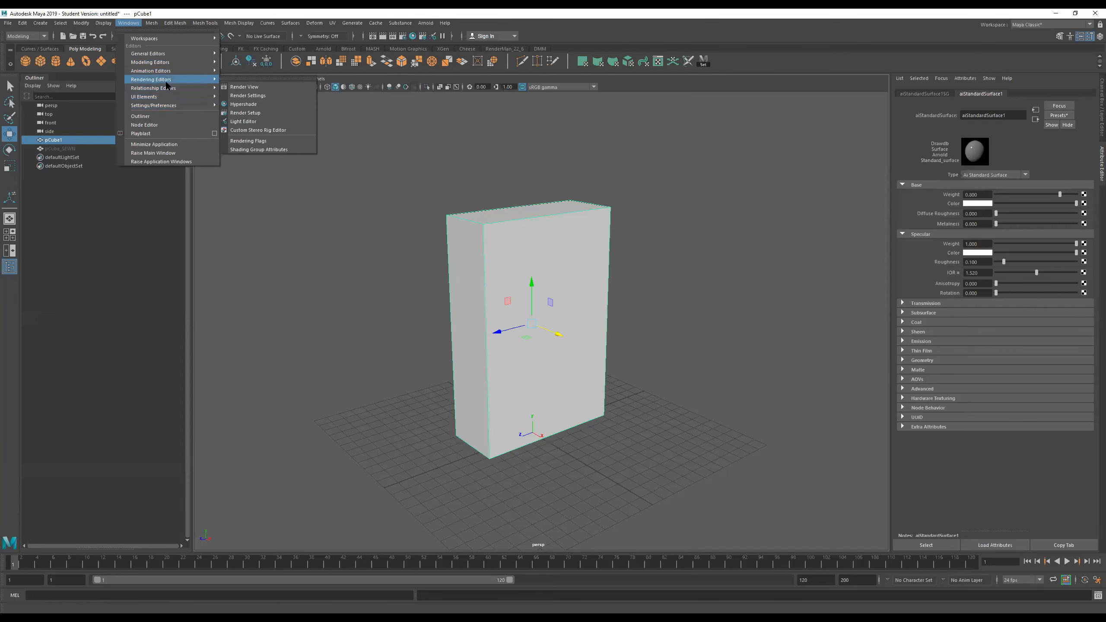
pyautogui.click(255, 105)
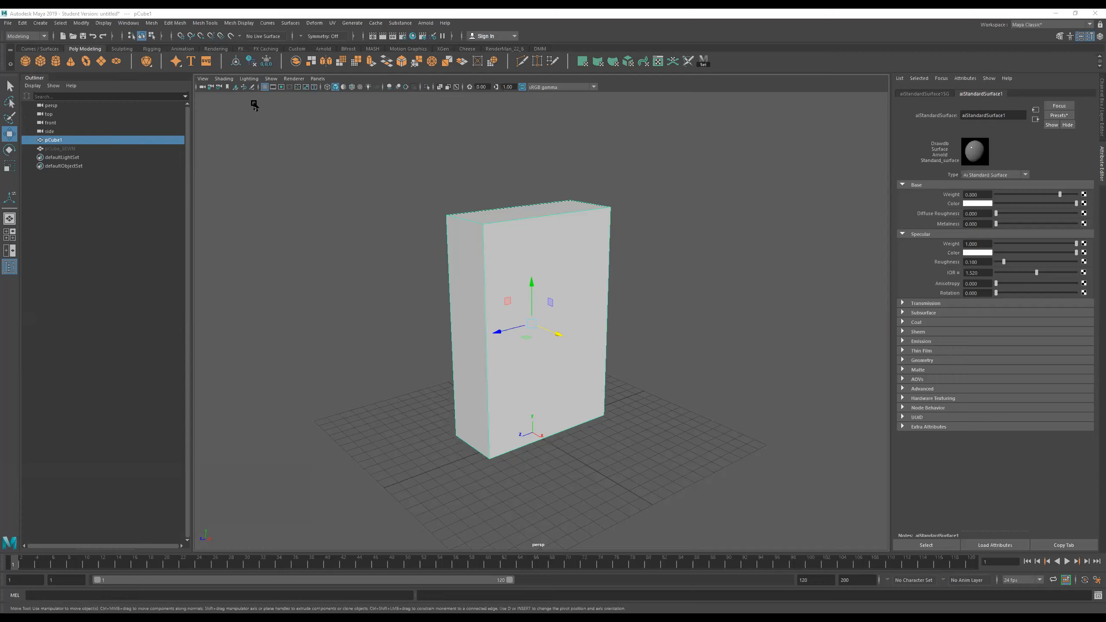
# Step: Look through the Modeling, Sculpting, Pose Sculpting, UV Editing, XGen and Animation workspace layouts
pyautogui.click(1043, 22)
pyautogui.click(1039, 42)
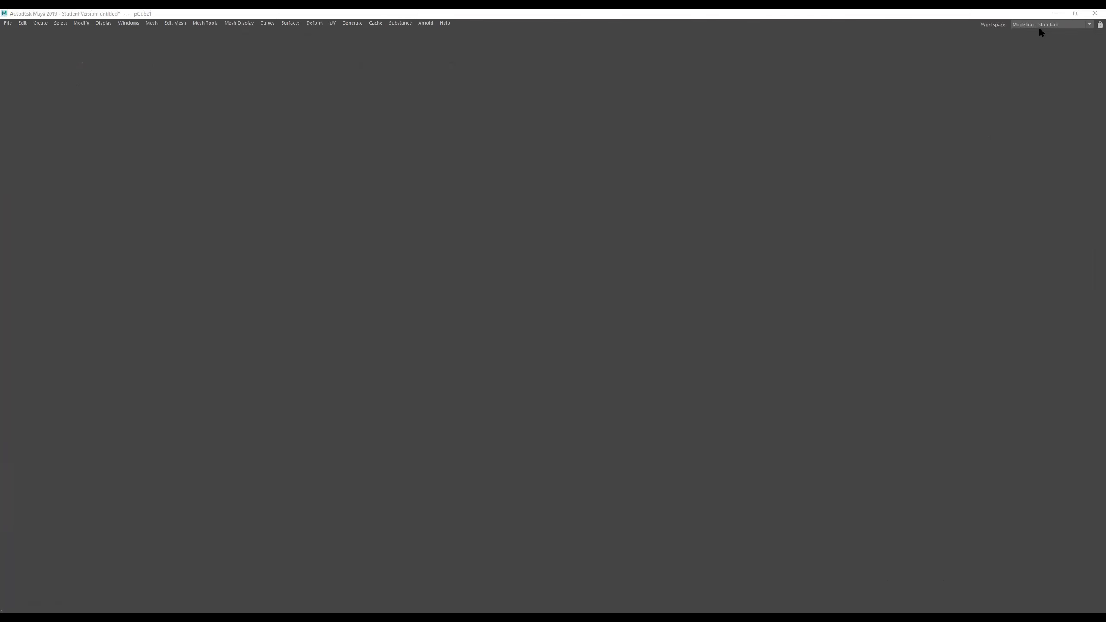
pyautogui.click(1039, 24)
pyautogui.click(1035, 48)
pyautogui.click(1039, 24)
pyautogui.click(1035, 57)
pyautogui.click(1036, 25)
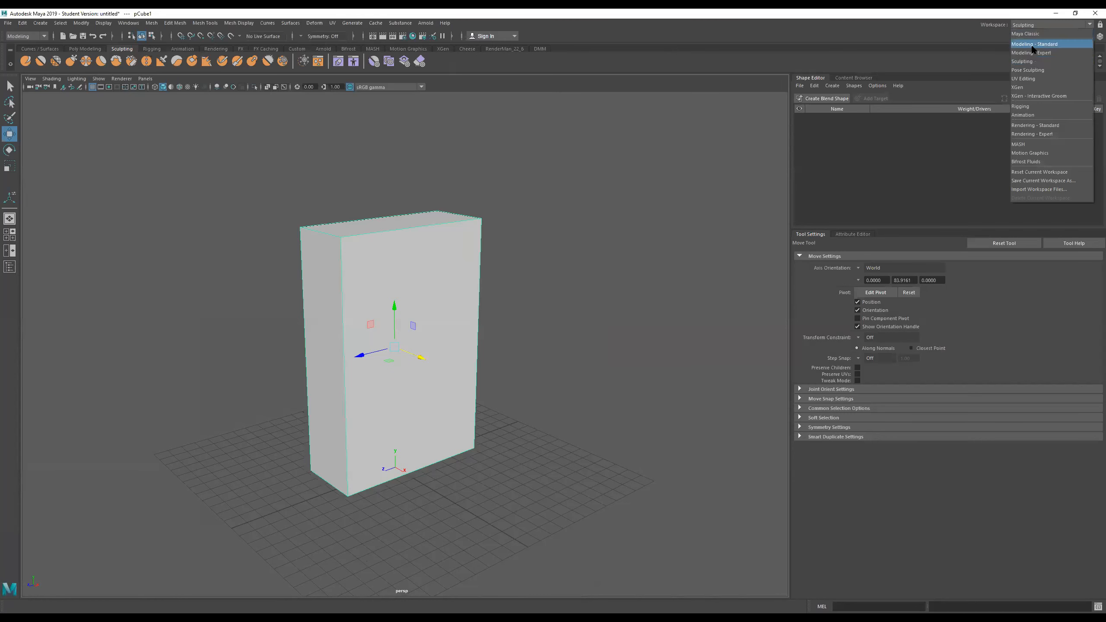
pyautogui.click(1033, 64)
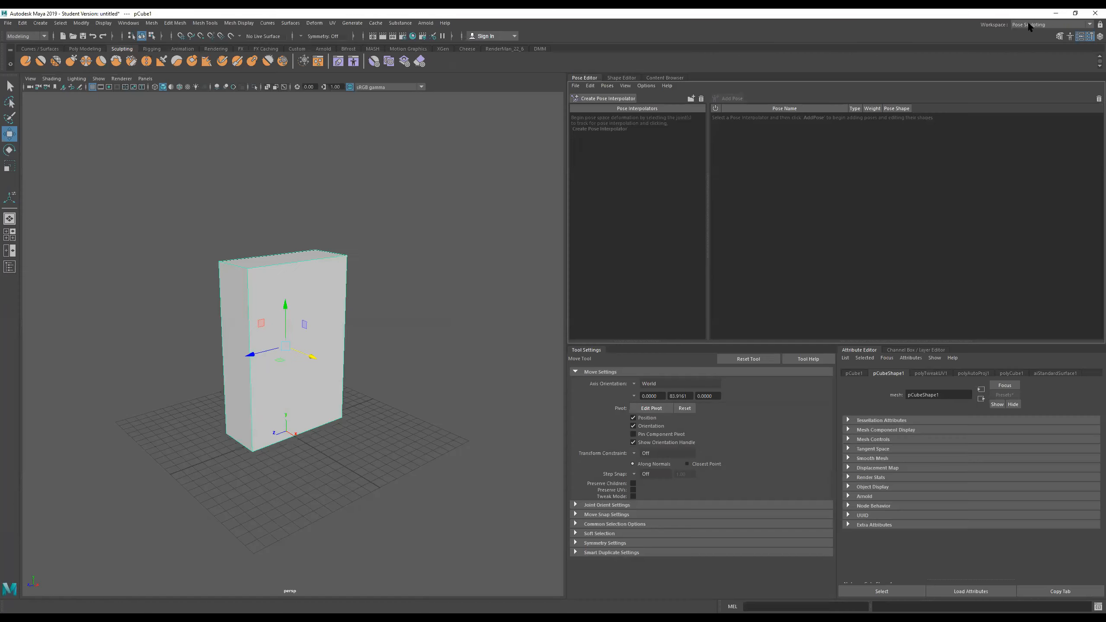
pyautogui.click(1030, 25)
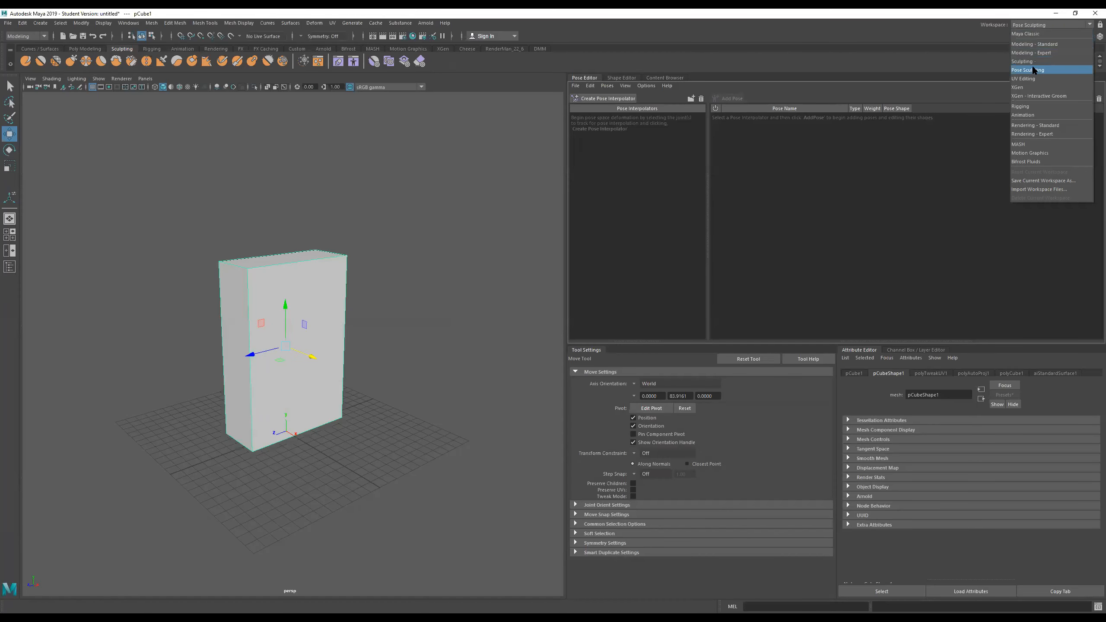
pyautogui.click(1031, 75)
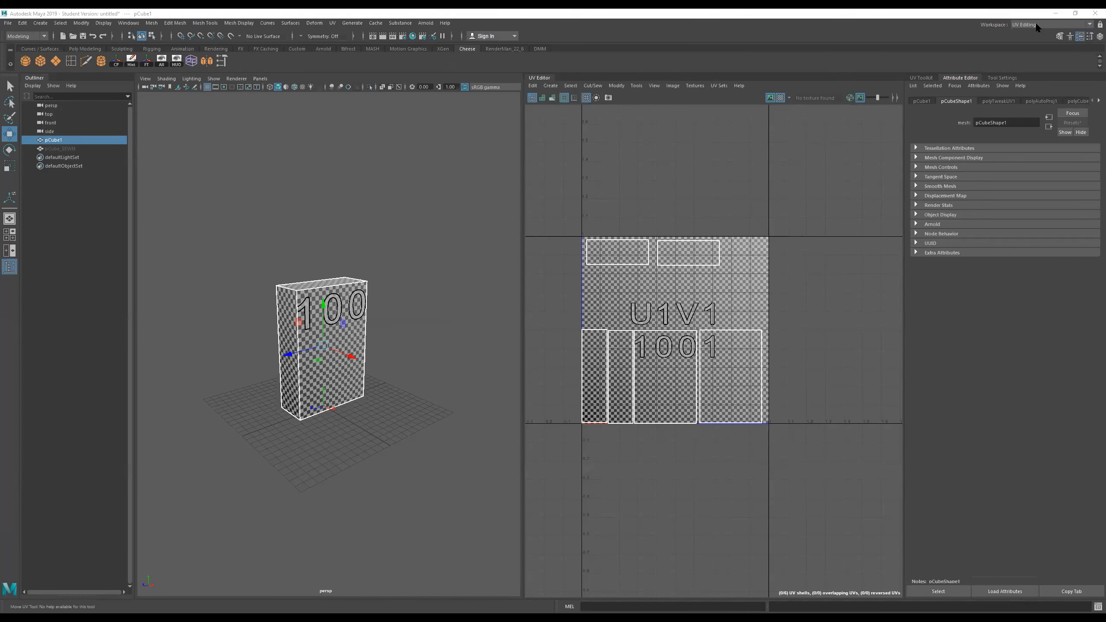
pyautogui.click(1035, 22)
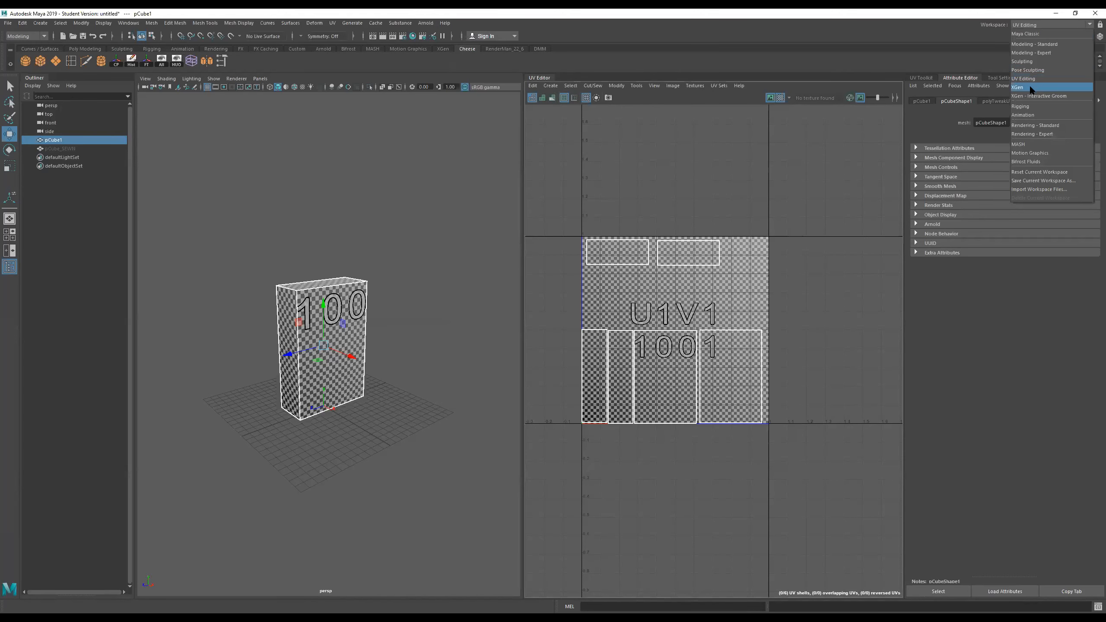
pyautogui.click(1033, 83)
pyautogui.click(1037, 24)
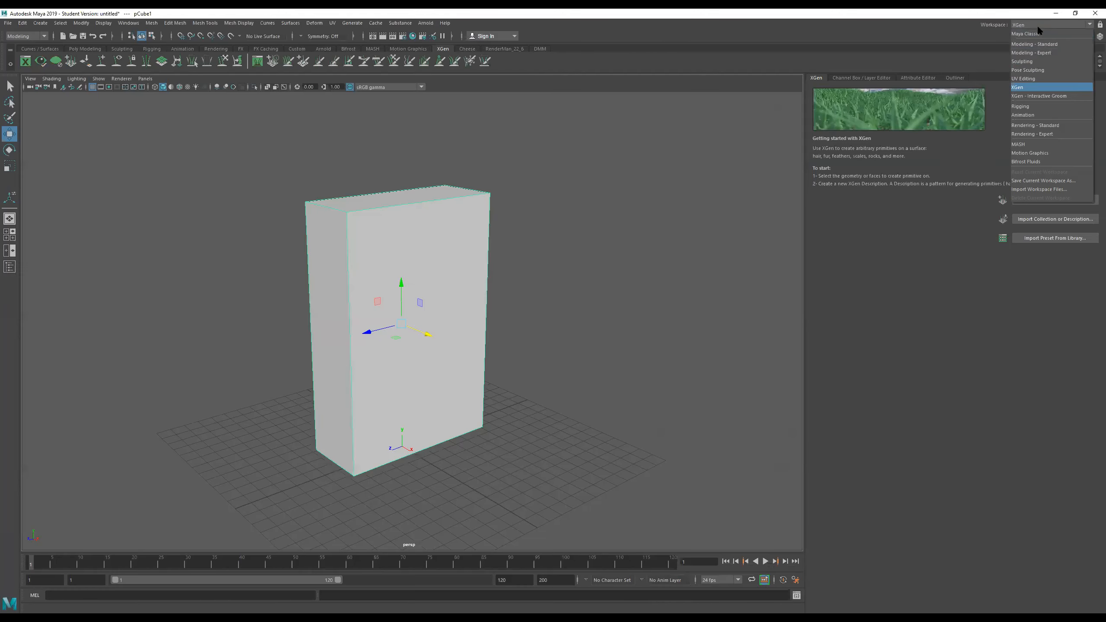
pyautogui.click(1022, 115)
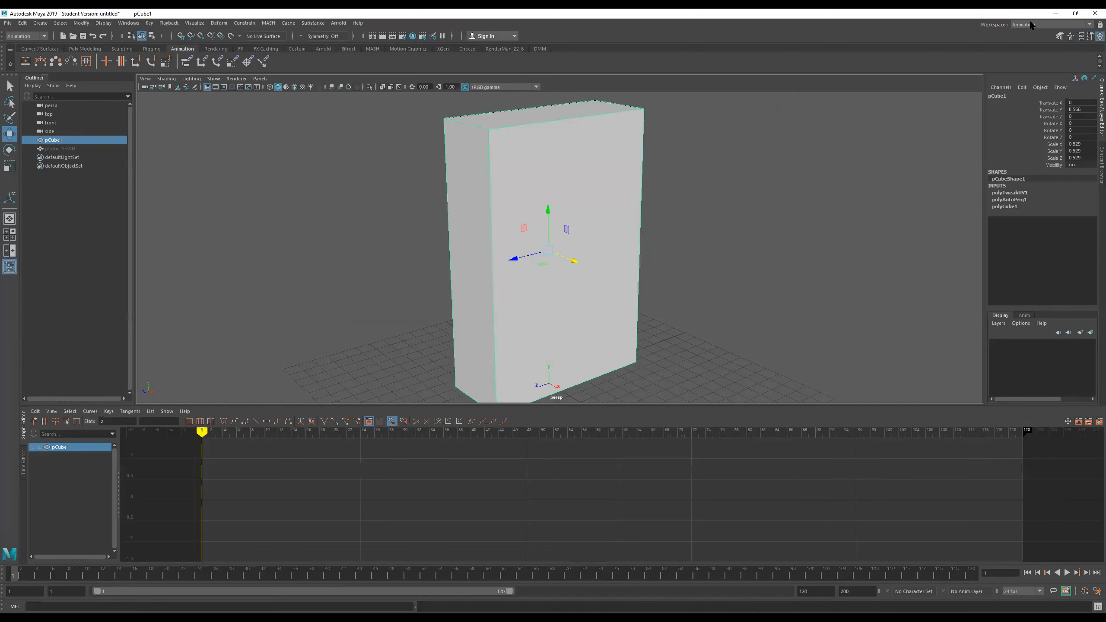
# Step: Try the Rendering - Standard workspace and settle on the Rendering - Expert workspace
pyautogui.click(1031, 24)
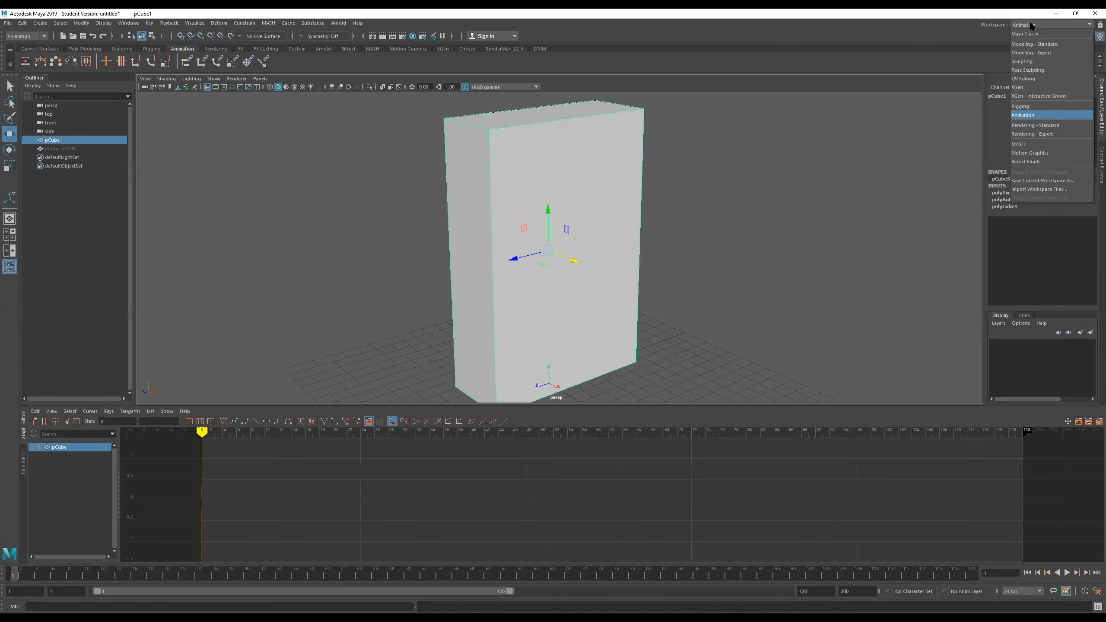
pyautogui.click(1035, 125)
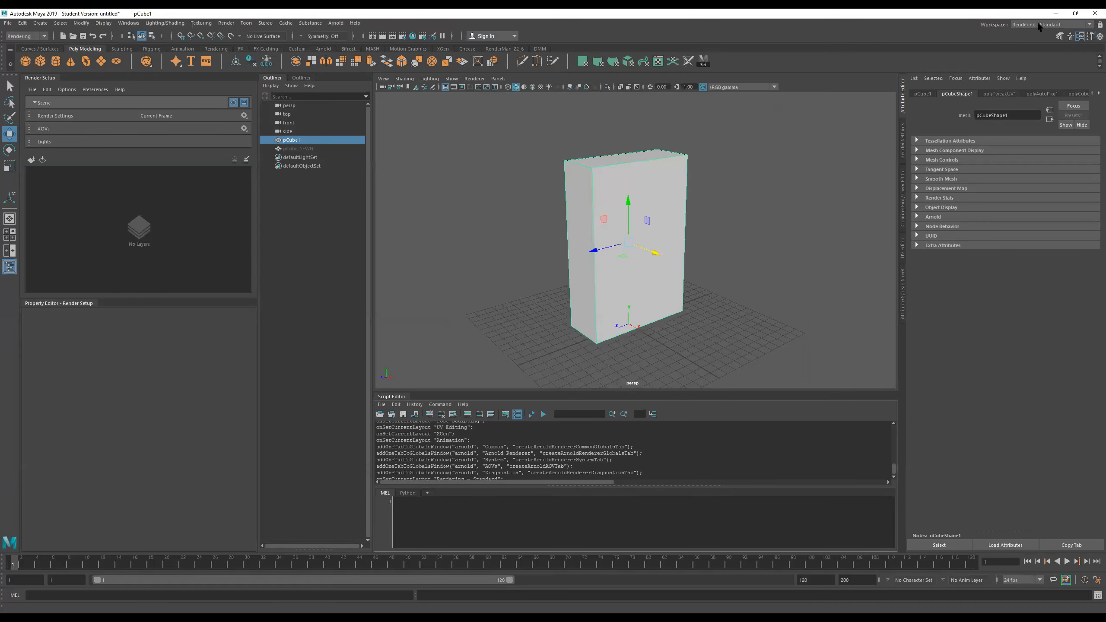
pyautogui.click(1037, 23)
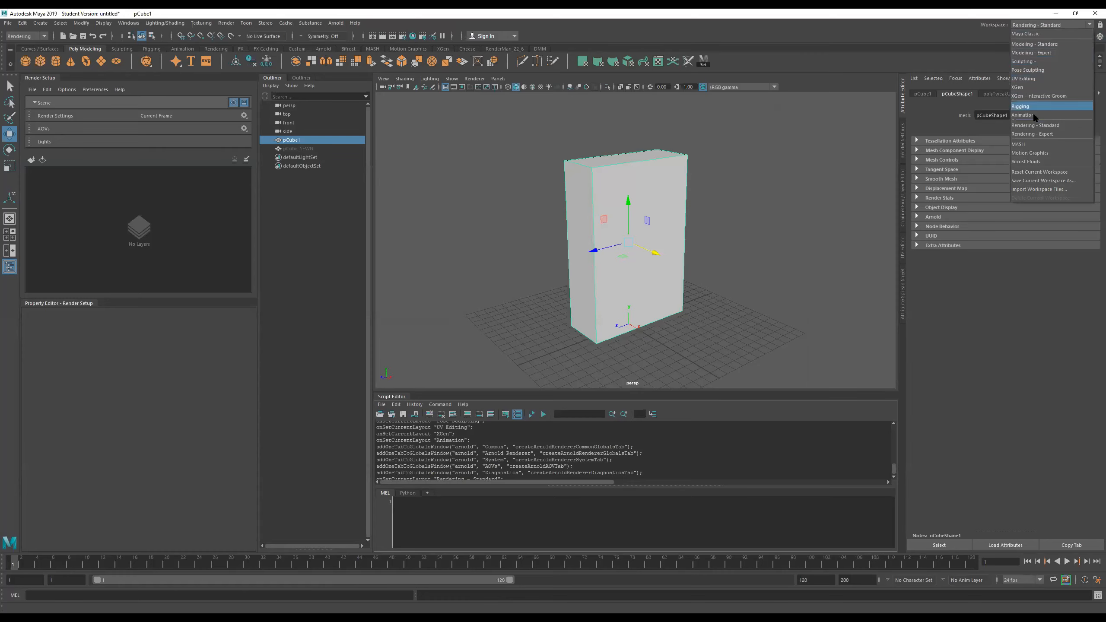
pyautogui.click(1035, 135)
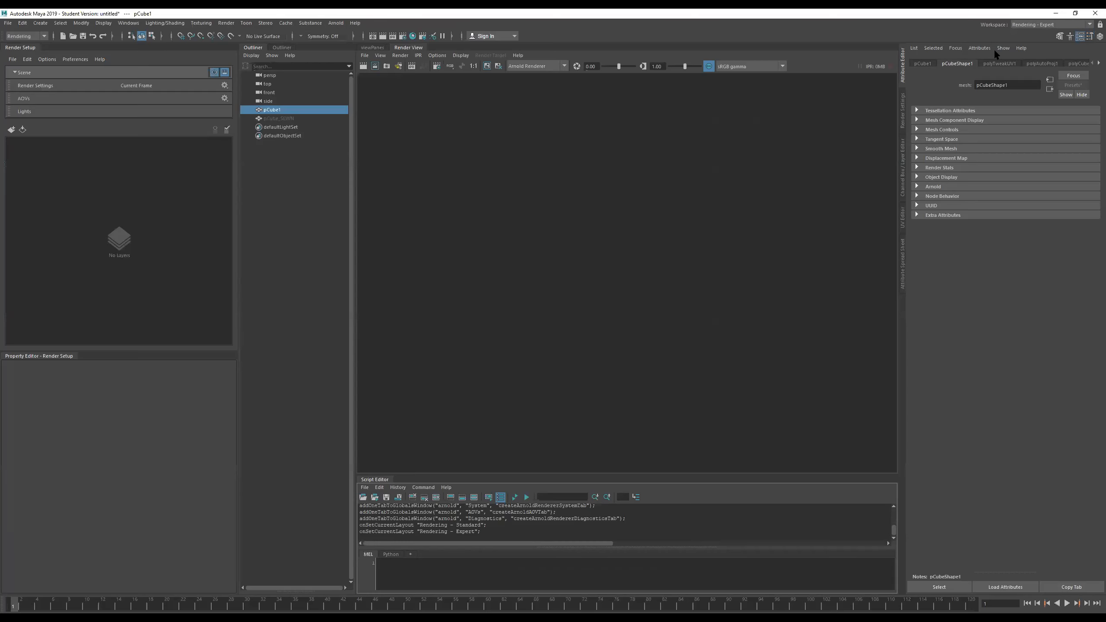
pyautogui.click(1040, 26)
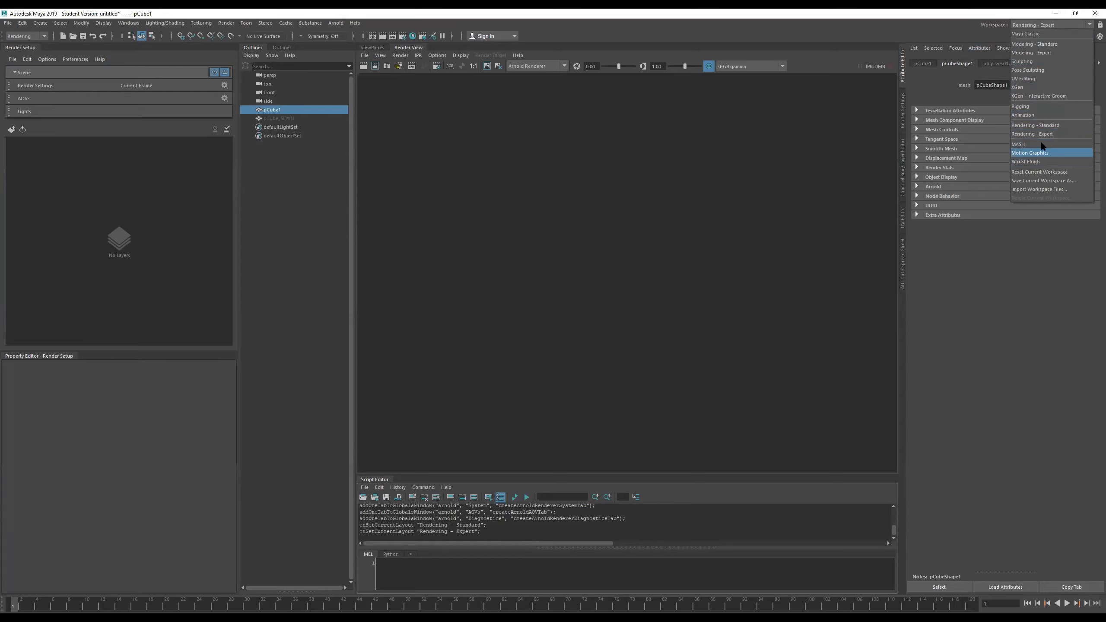
pyautogui.click(962, 21)
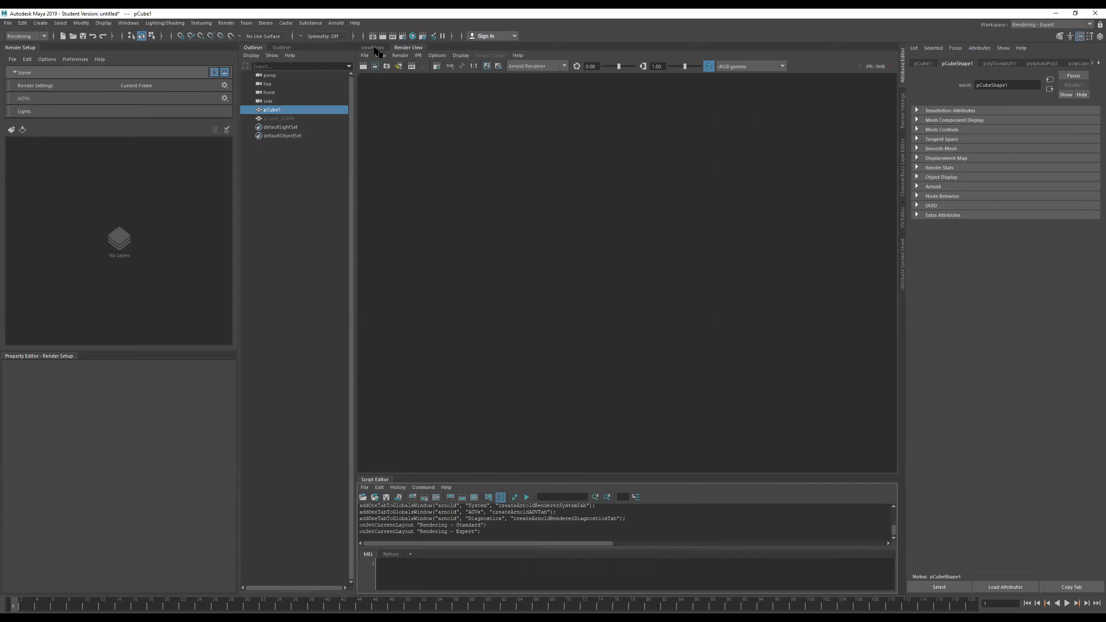
# Step: Bring the perspective viewport to the front in place of the Render View, with the Outliner displayed beside it
pyautogui.click(373, 47)
pyautogui.click(405, 48)
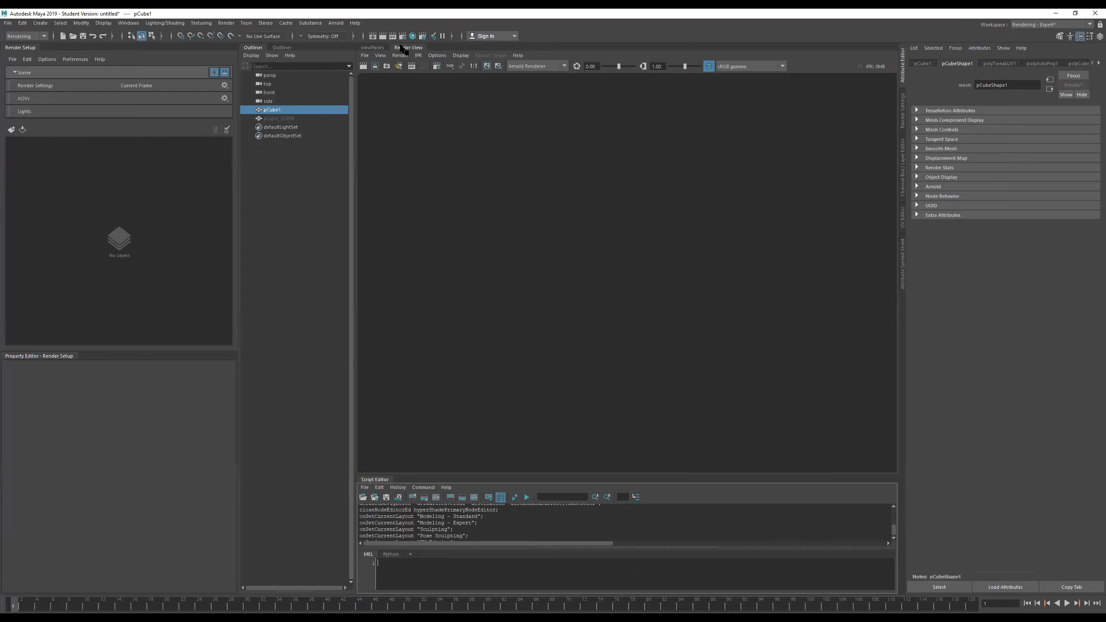
pyautogui.click(378, 46)
pyautogui.click(405, 47)
pyautogui.click(377, 48)
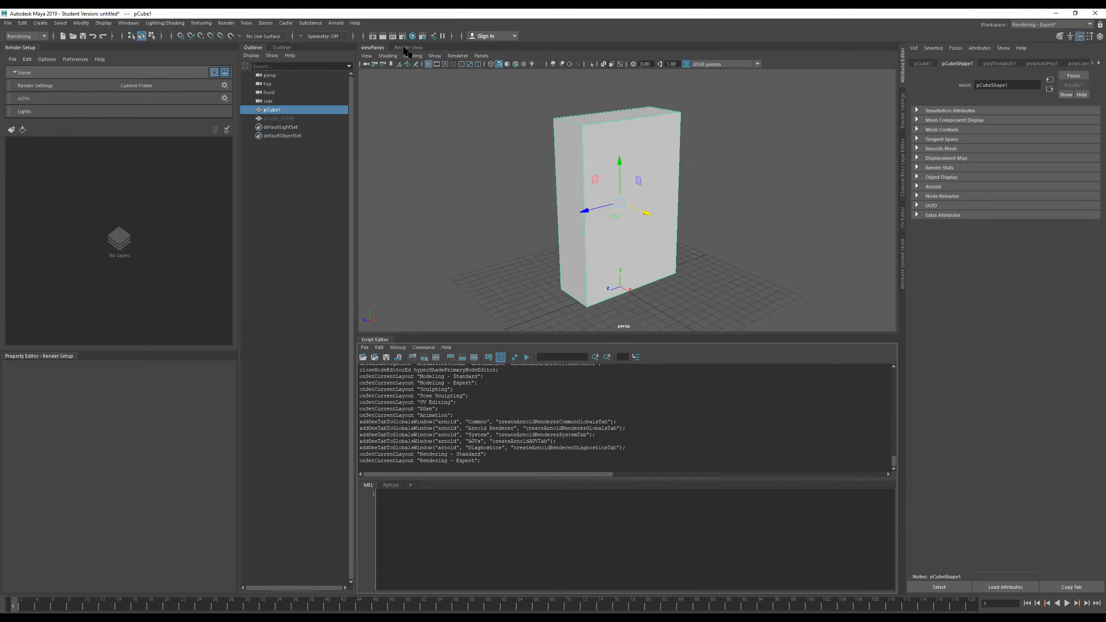
pyautogui.click(406, 48)
pyautogui.click(375, 48)
pyautogui.click(281, 48)
pyautogui.click(254, 48)
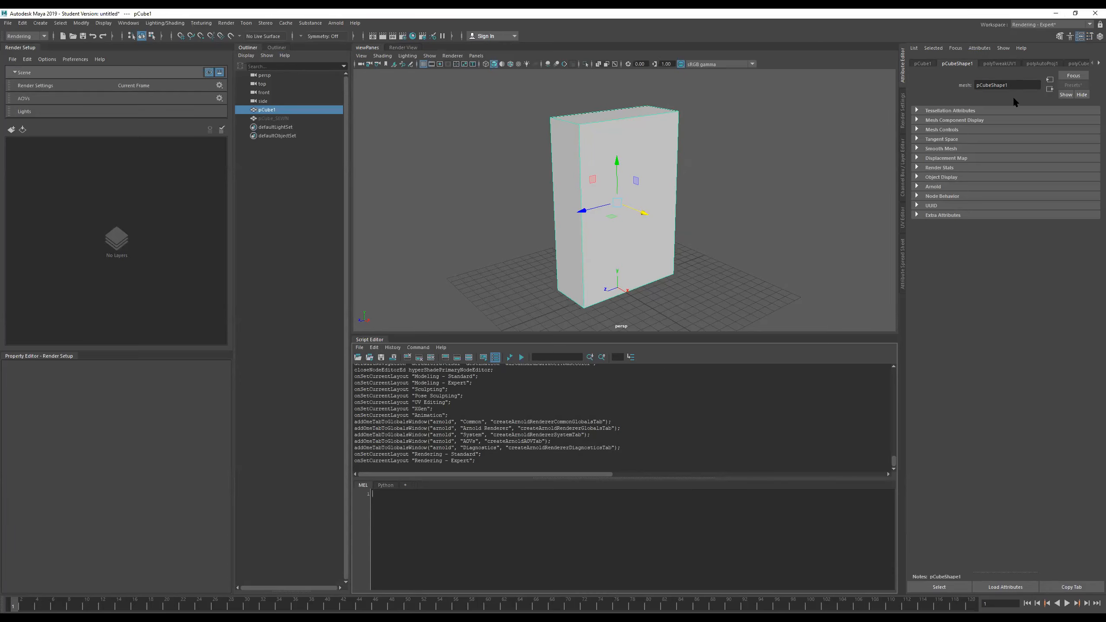
# Step: Show the attributes of the box's aiStandardSurface1 material
pyautogui.click(1000, 64)
pyautogui.click(1078, 63)
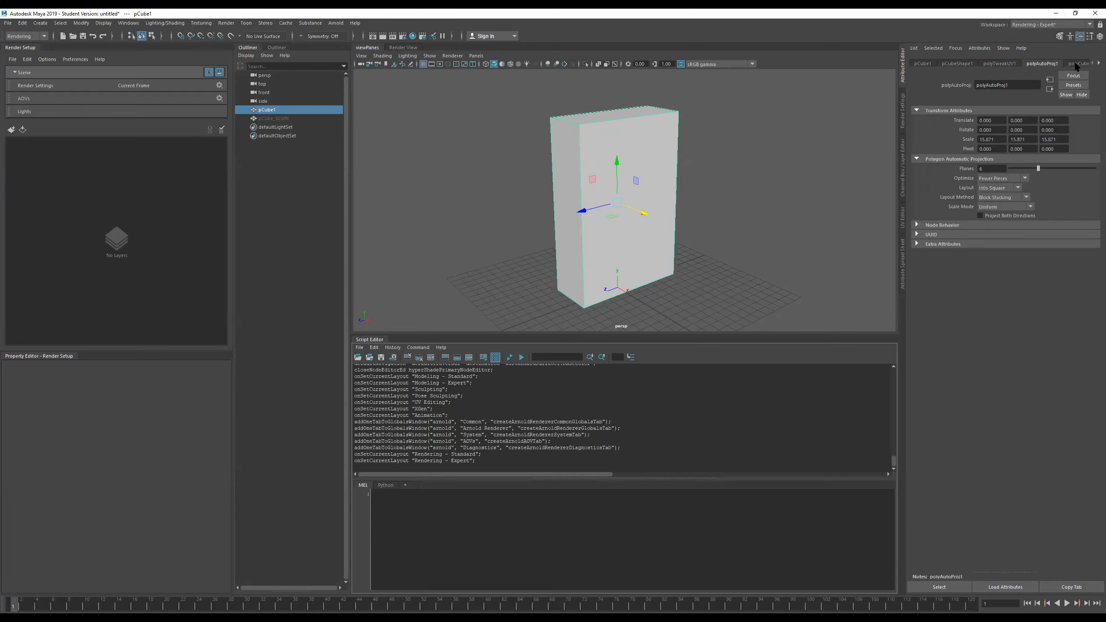
pyautogui.click(1098, 64)
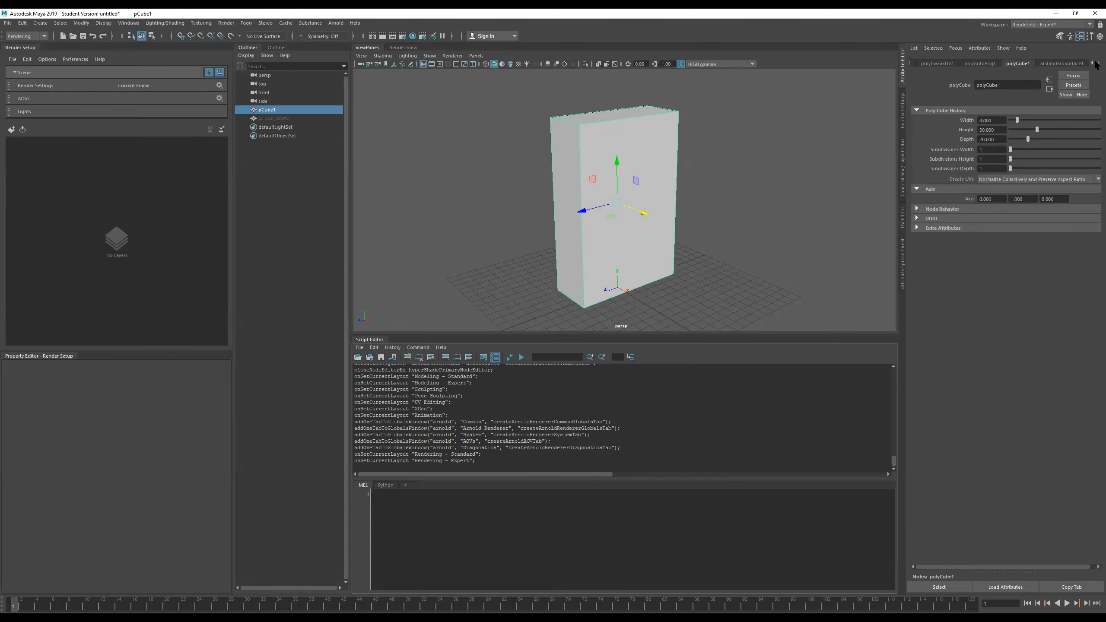
pyautogui.click(1073, 64)
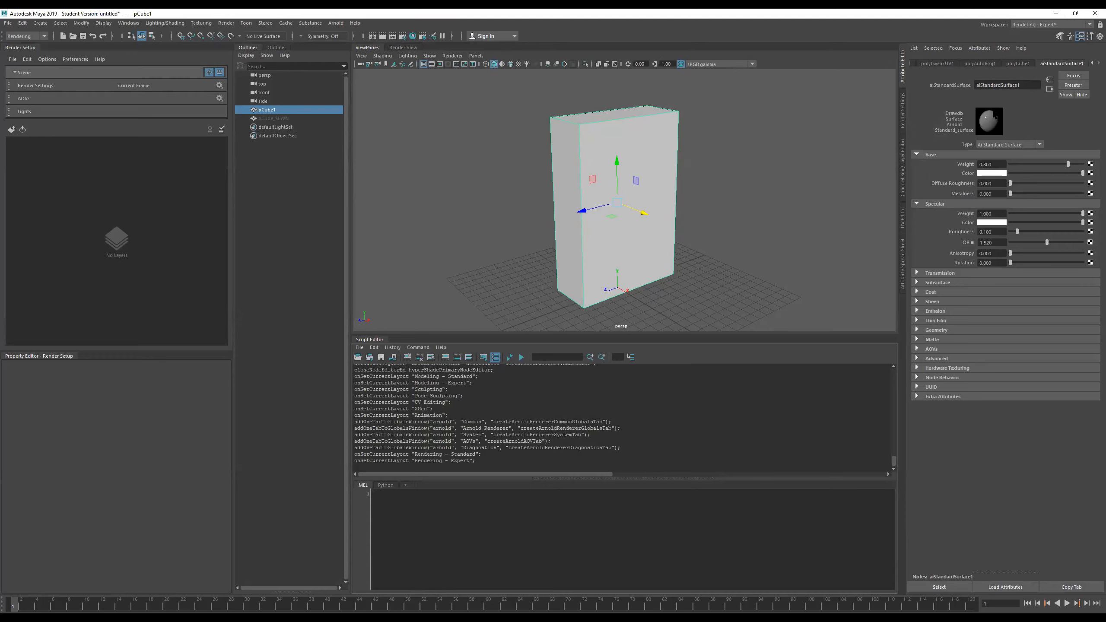
# Step: Try to map a texture to the Base Color of aiStandardSurface1 from its attributes
pyautogui.click(1092, 173)
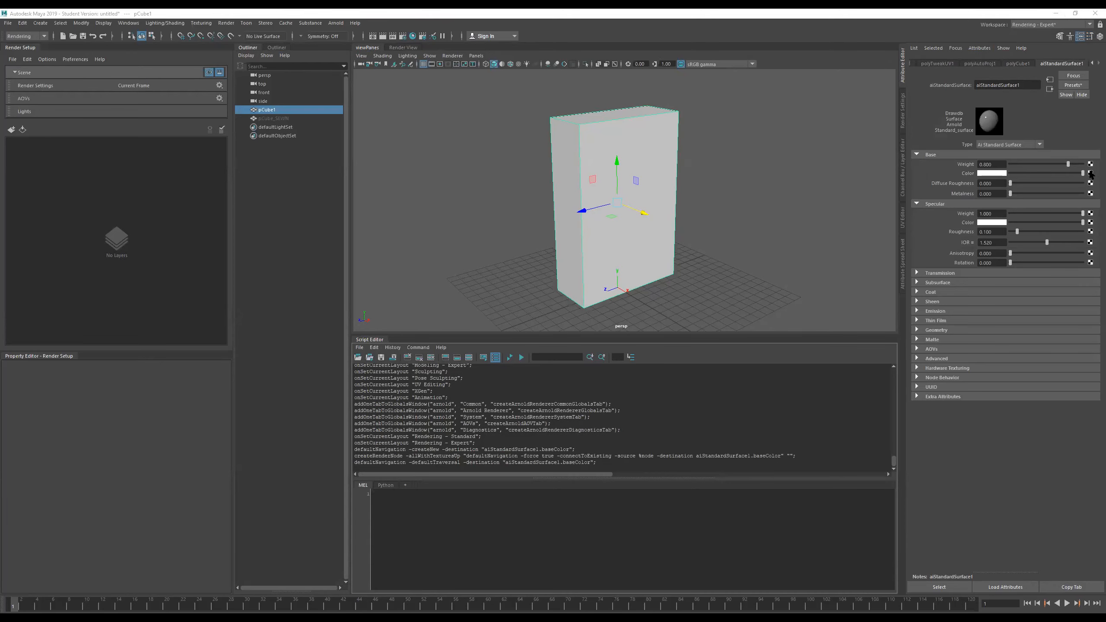
pyautogui.click(1091, 173)
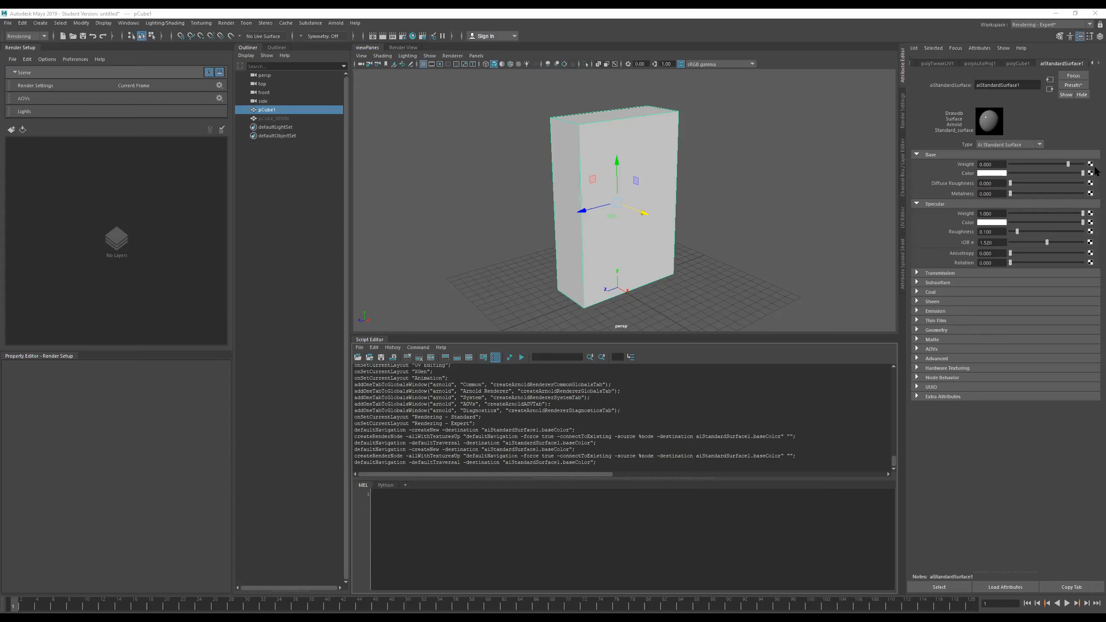
pyautogui.click(1003, 183)
# Step: Open the Hypershade, place its window mid-screen and try mapping a texture to the material's Base Color there
pyautogui.click(399, 48)
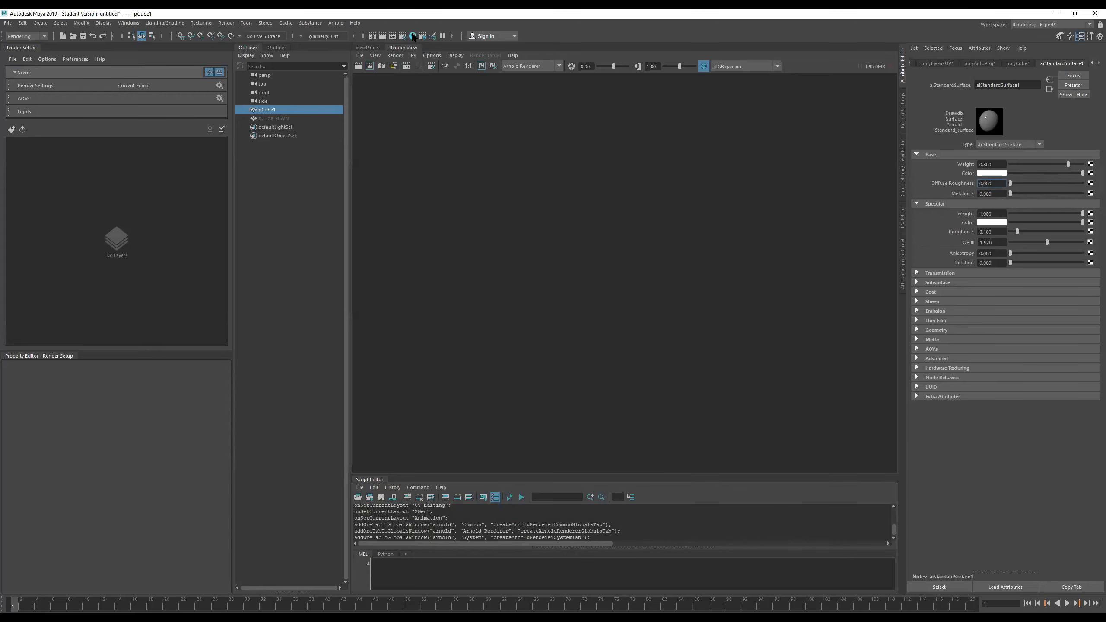
pyautogui.click(412, 36)
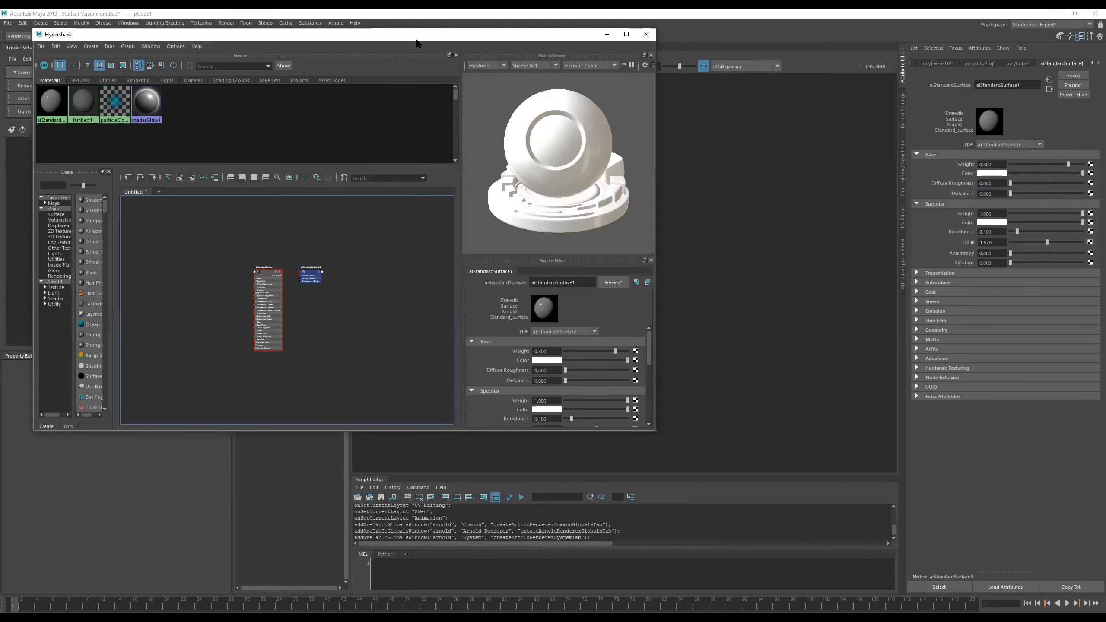
pyautogui.moveTo(416, 42); pyautogui.dragTo(598, 98)
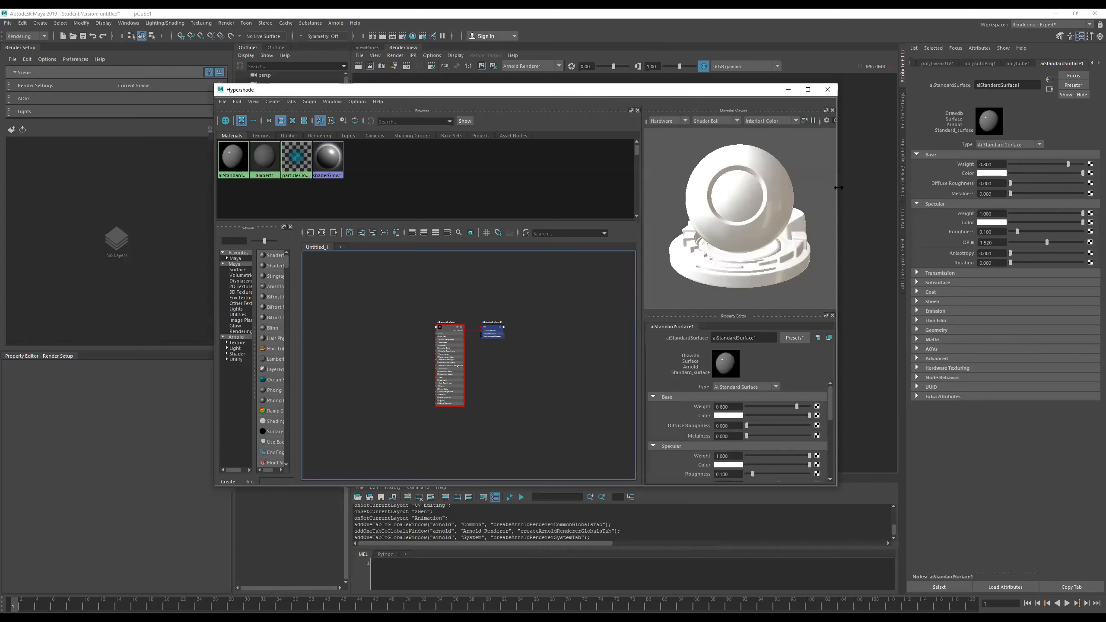
pyautogui.scroll(-2, 808, 382)
pyautogui.scroll(2, 829, 404)
pyautogui.moveTo(616, 92); pyautogui.dragTo(572, 55)
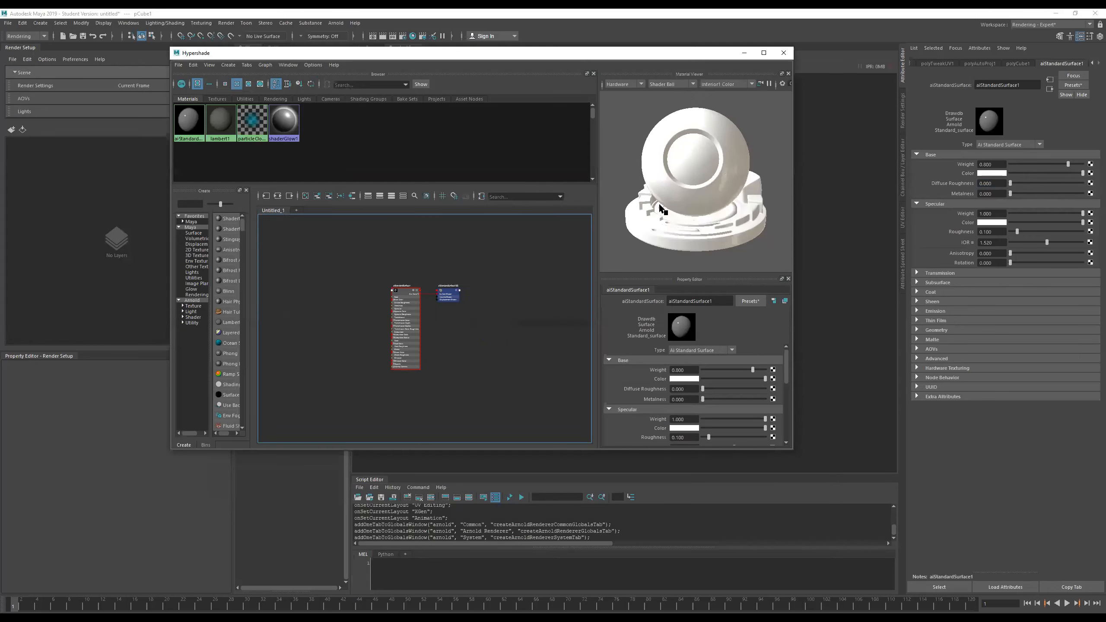
pyautogui.click(773, 379)
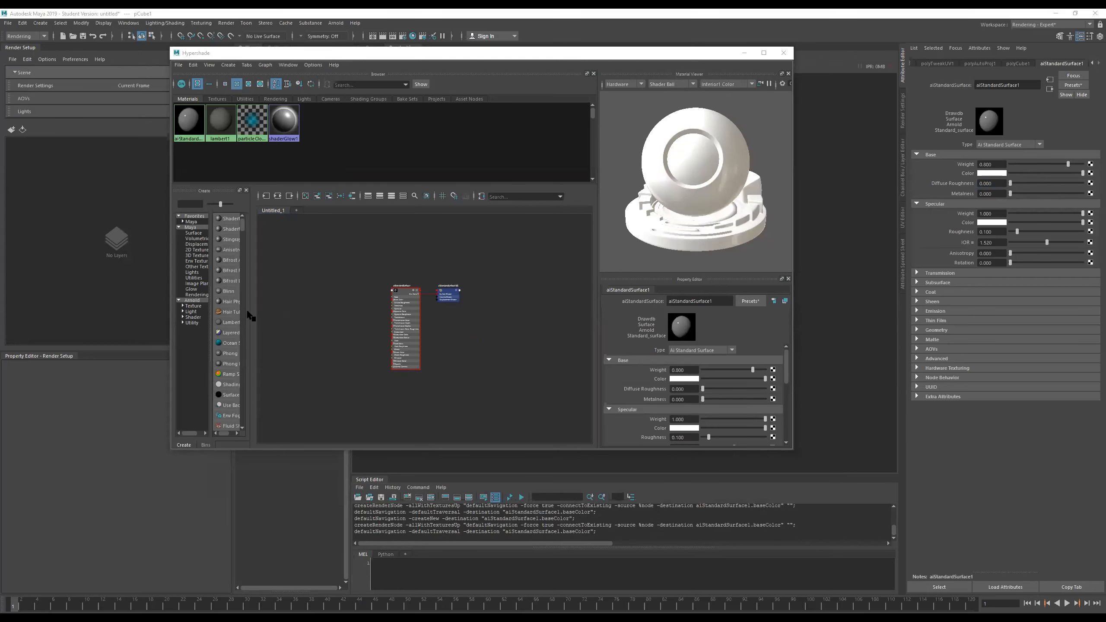
# Step: Widen the Hypershade's node creation area and look through the Maya and Arnold node categories
pyautogui.moveTo(251, 314); pyautogui.dragTo(319, 314)
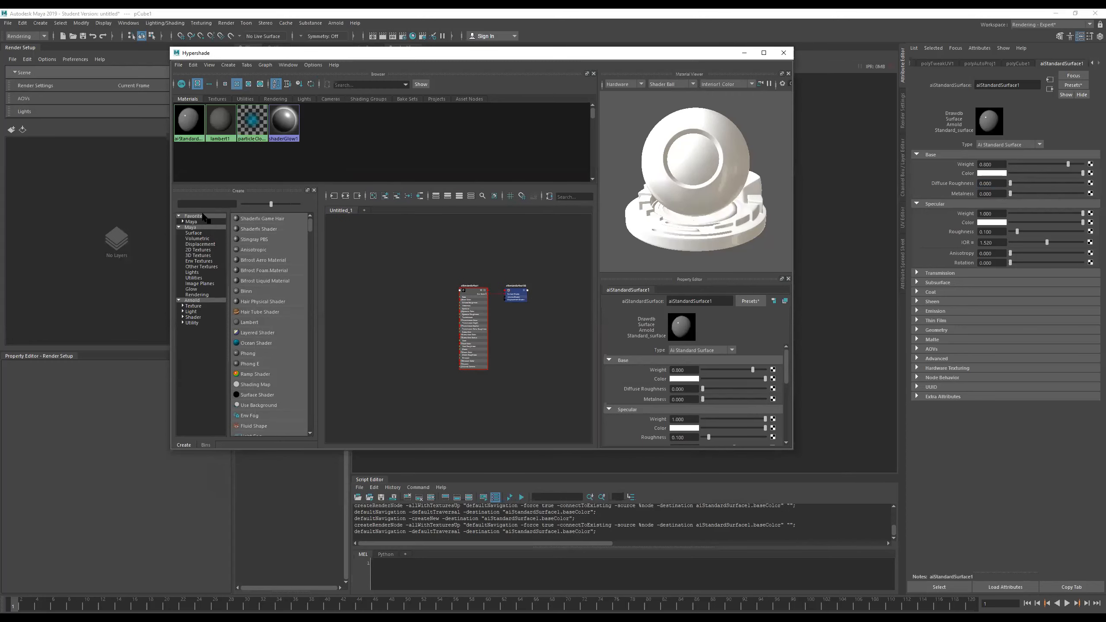
pyautogui.click(192, 222)
pyautogui.click(195, 227)
pyautogui.click(196, 233)
pyautogui.click(198, 239)
pyautogui.click(200, 244)
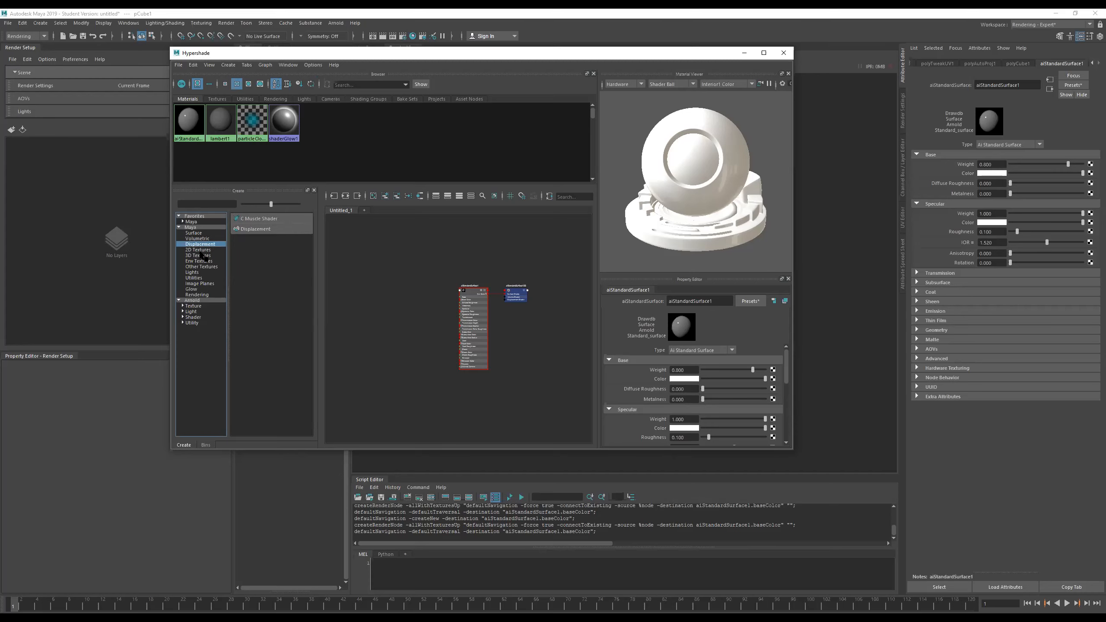
pyautogui.click(199, 255)
pyautogui.click(200, 261)
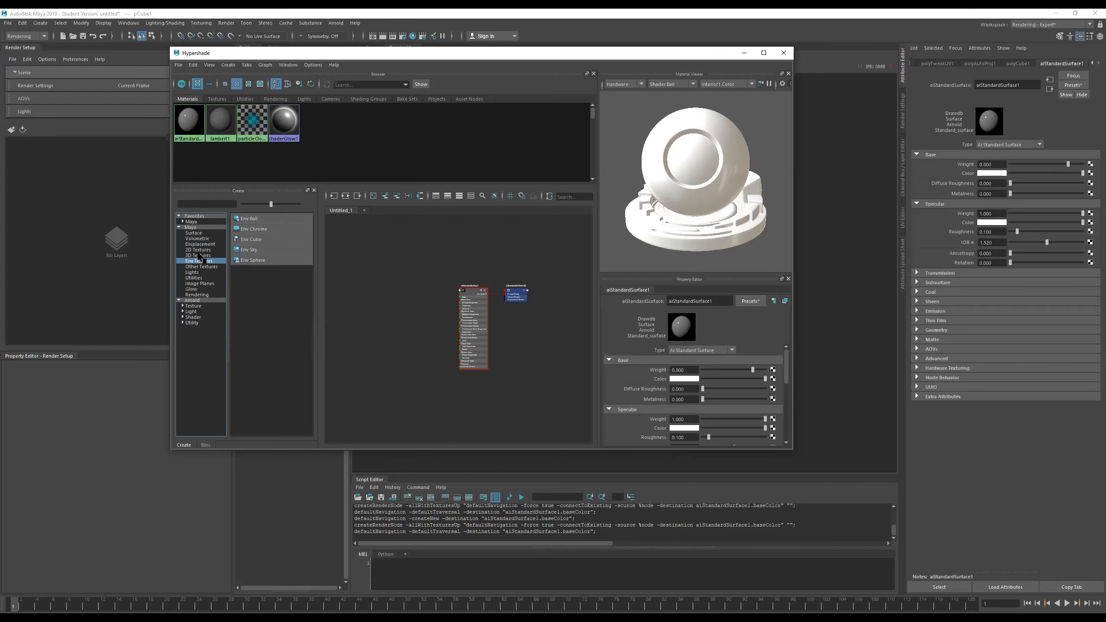
pyautogui.click(200, 256)
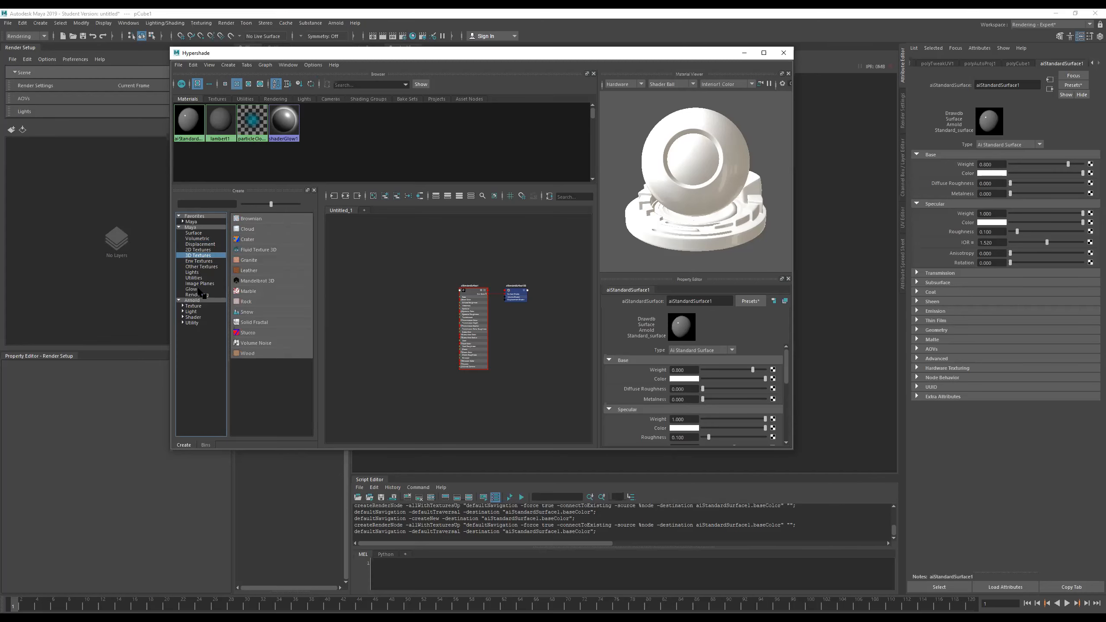
pyautogui.click(200, 306)
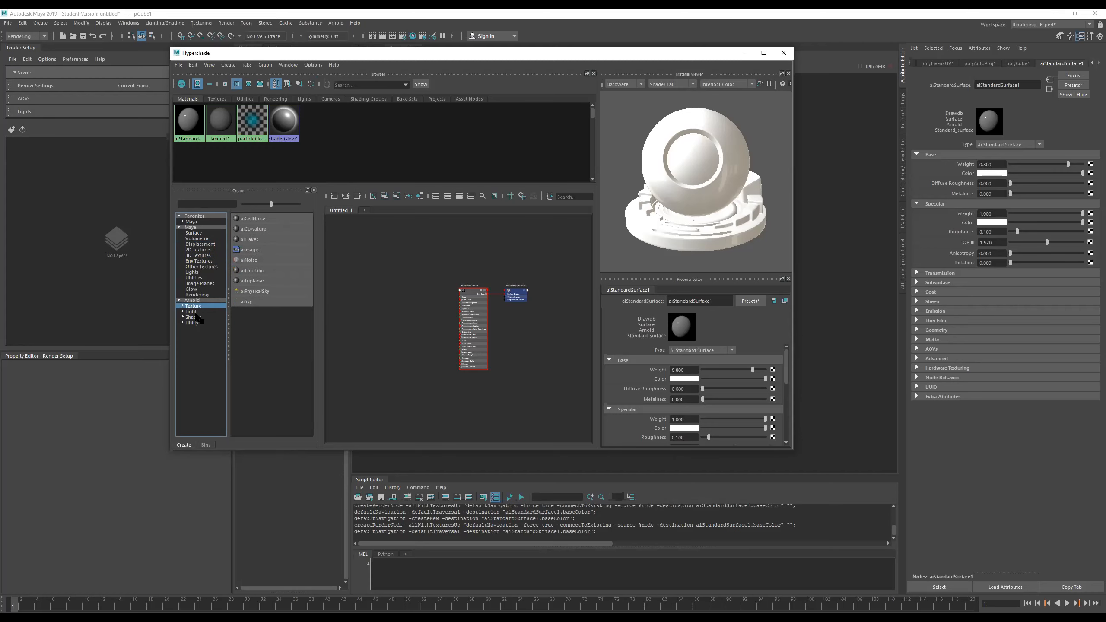
pyautogui.click(190, 322)
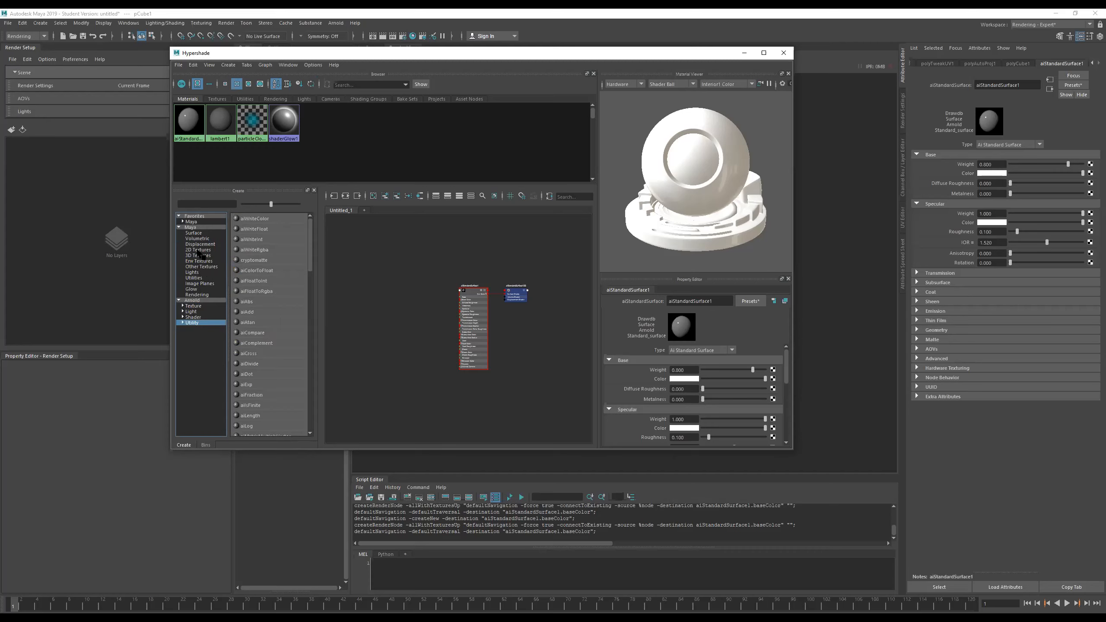
# Step: Create a 2D File texture node and connect its Out Color to the Base Color of aiStandardSurface1
pyautogui.click(200, 250)
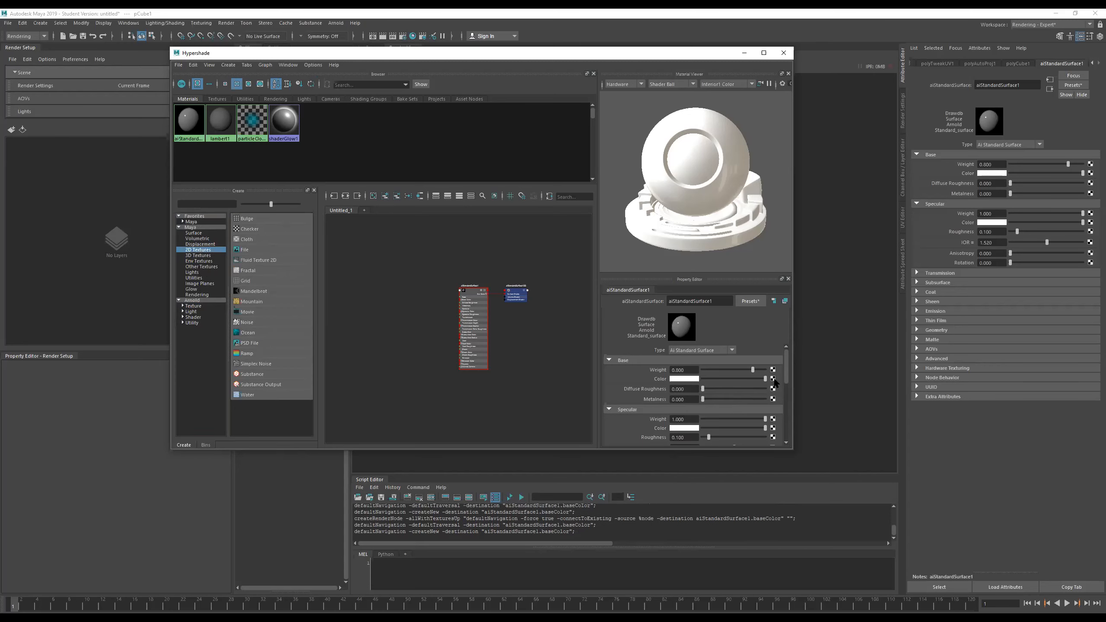
pyautogui.click(268, 248)
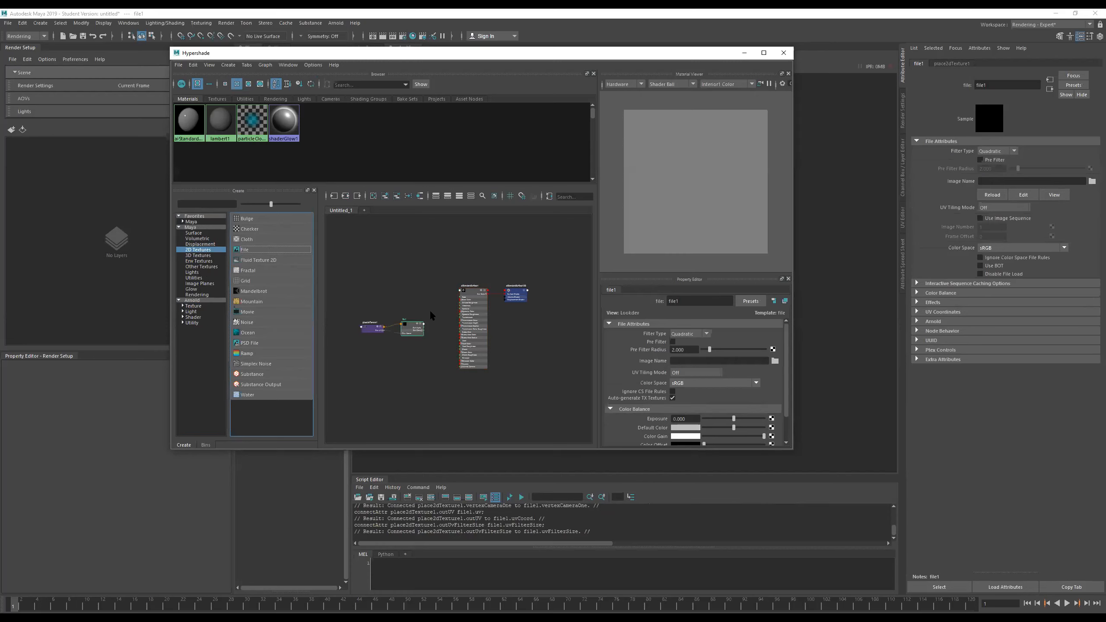
pyautogui.scroll(4, 429, 309)
pyautogui.scroll(-3, 429, 309)
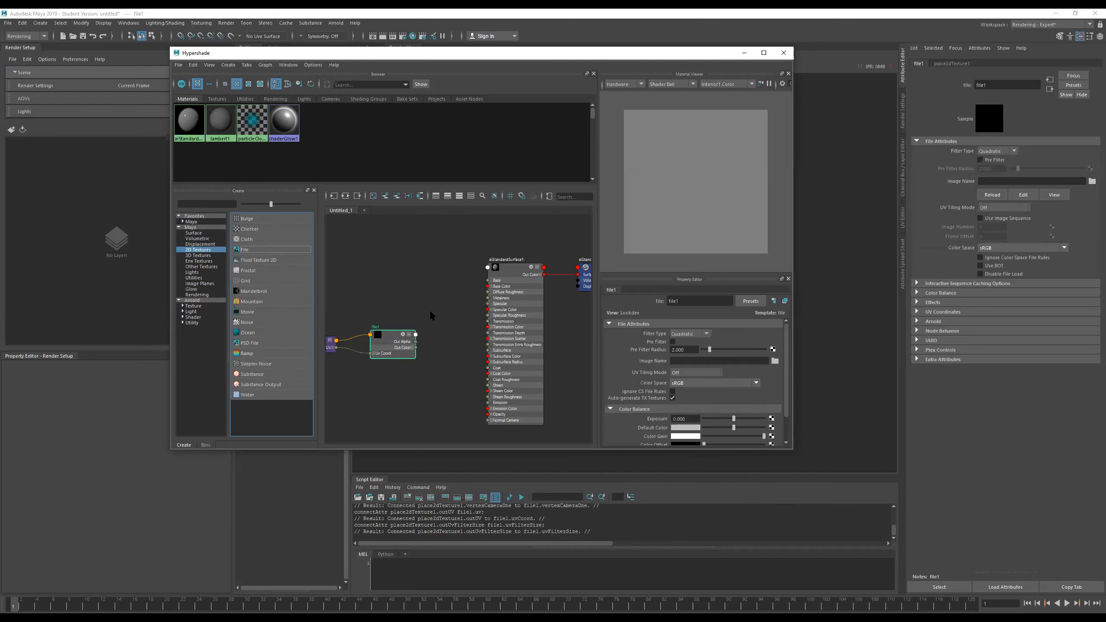
pyautogui.keyDown('alt'); pyautogui.moveTo(430, 309); pyautogui.dragTo(449, 306, button='middle'); pyautogui.keyUp('alt')
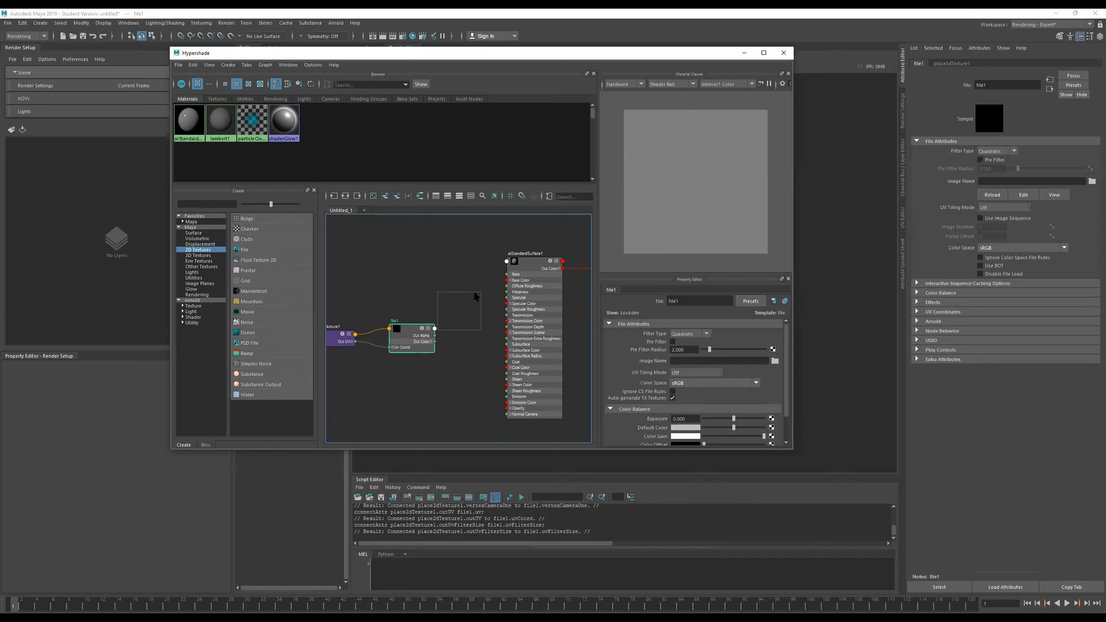
pyautogui.moveTo(477, 296); pyautogui.dragTo(476, 297)
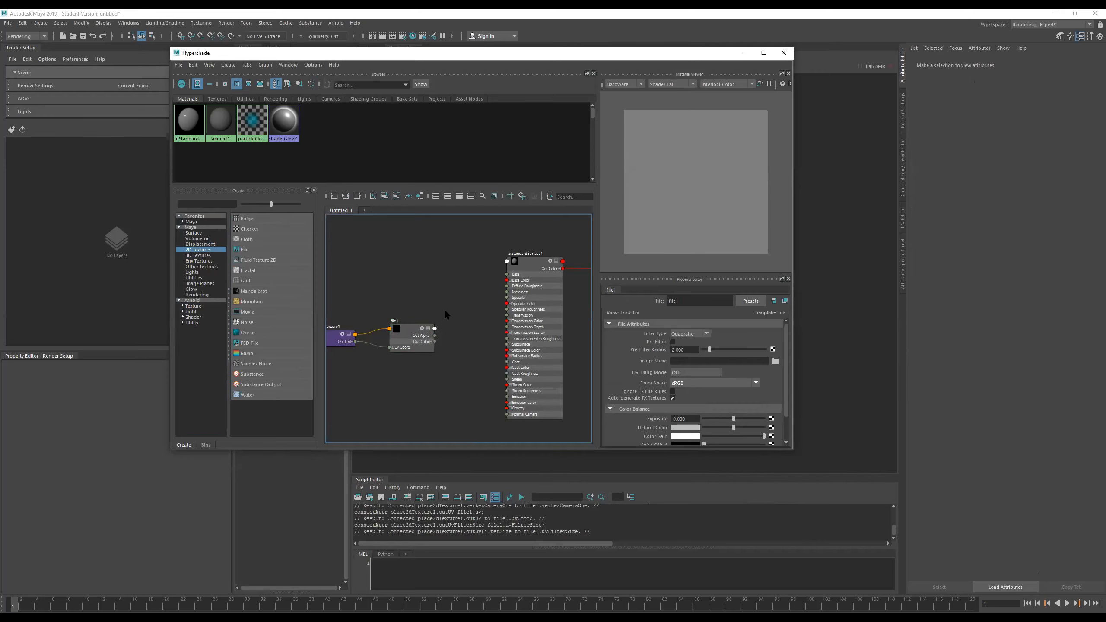
pyautogui.moveTo(507, 280); pyautogui.dragTo(487, 297)
pyautogui.moveTo(453, 332)
pyautogui.mouseDown()
pyautogui.moveTo(436, 331)
pyautogui.moveTo(435, 342)
pyautogui.mouseUp()
# Step: Load pickle_jar_TEXTURED_gREEN.tx from the sourceimages folder as the image of the file1 texture node
pyautogui.keyDown('alt'); pyautogui.moveTo(443, 346); pyautogui.dragTo(515, 348, button='middle'); pyautogui.keyUp('alt')
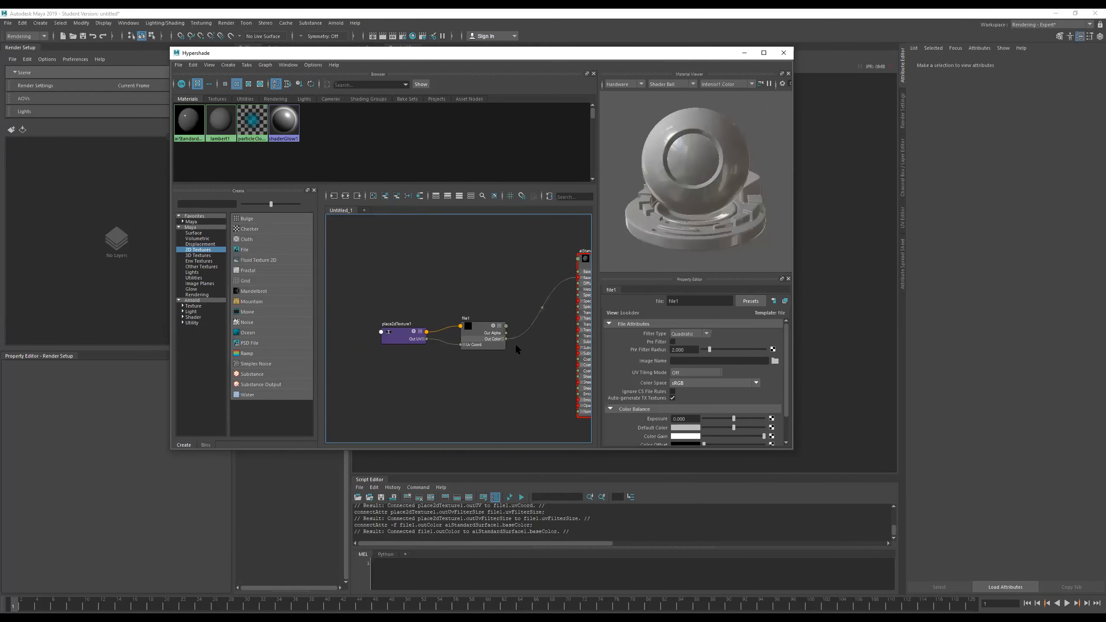
pyautogui.click(469, 328)
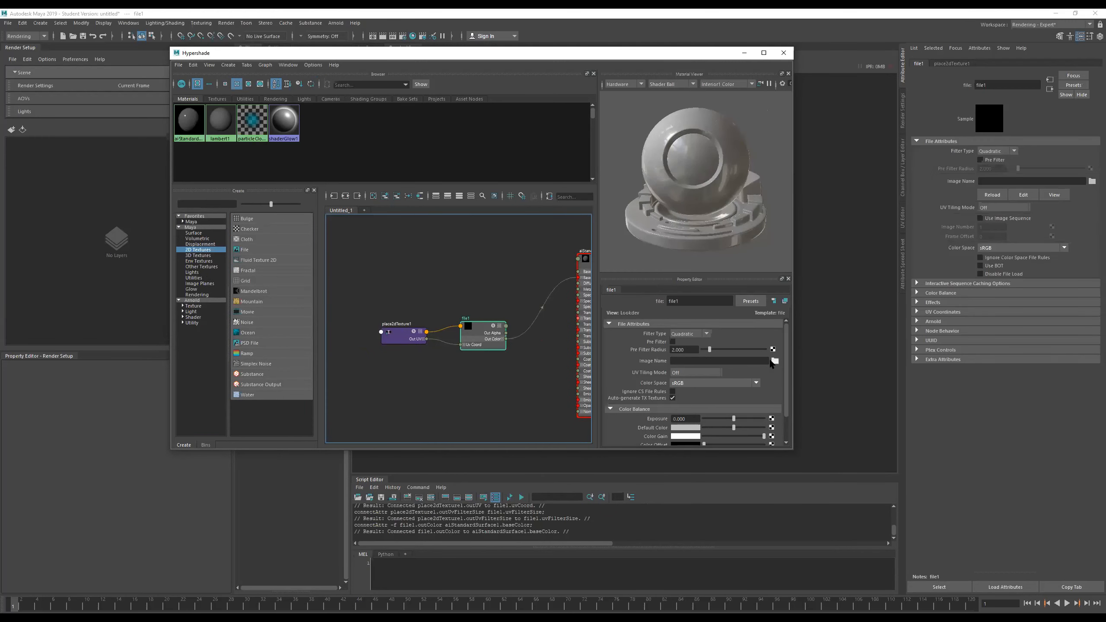
pyautogui.click(775, 361)
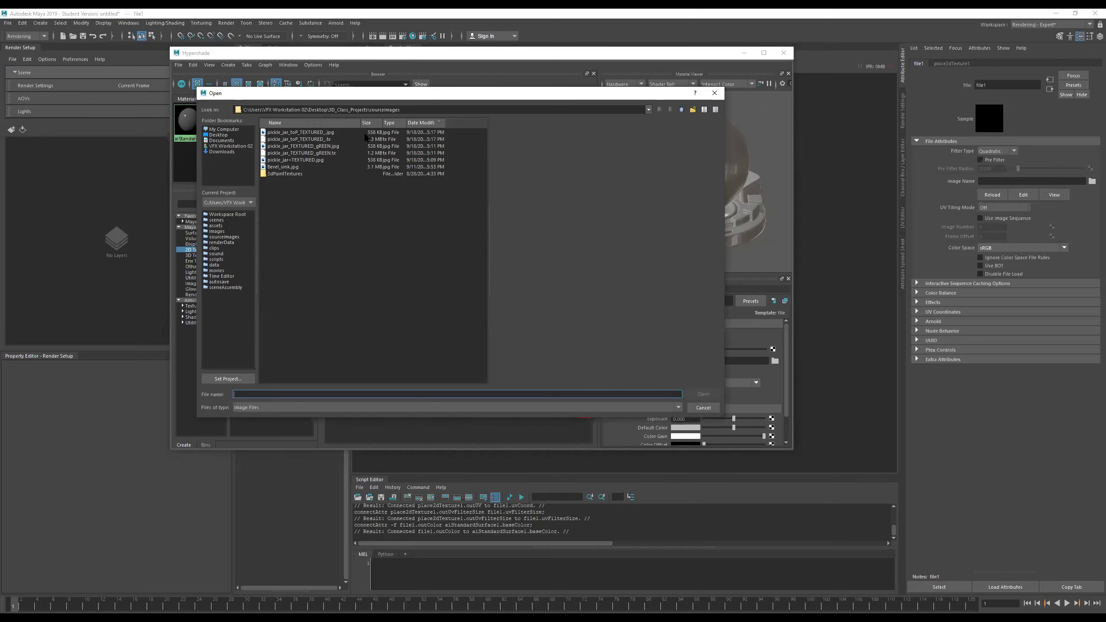
pyautogui.click(284, 155)
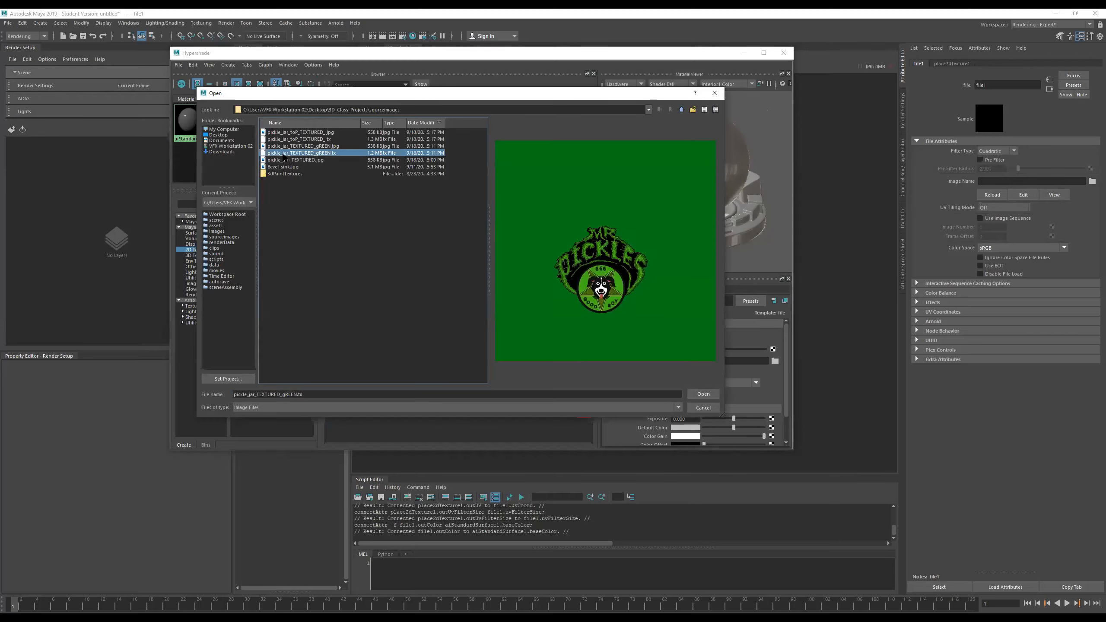
pyautogui.doubleClick(283, 154)
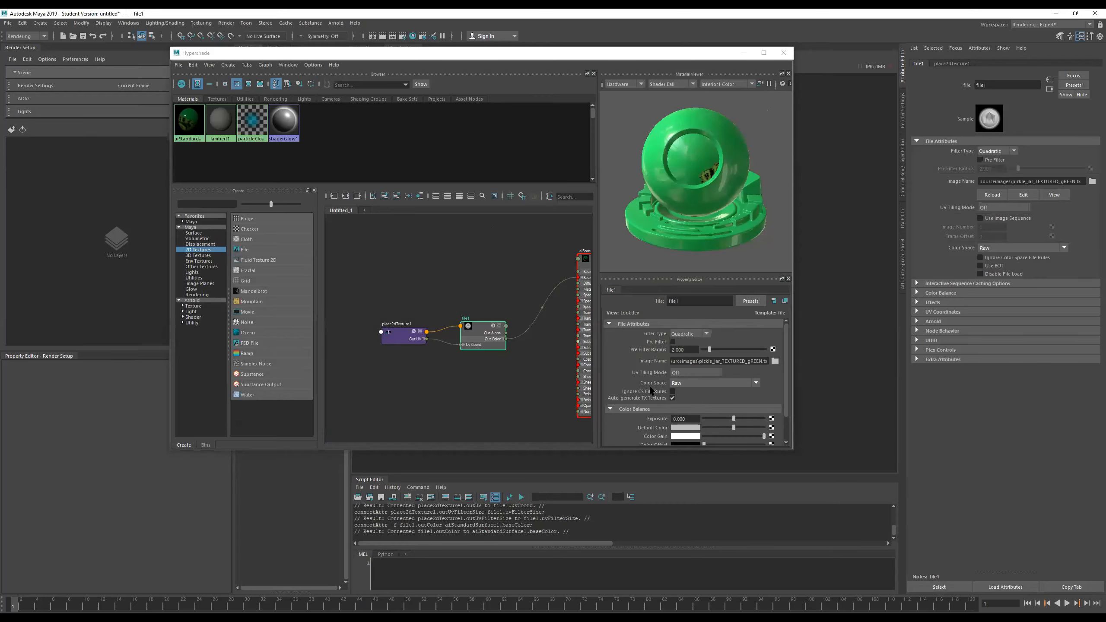
# Step: List all file types in the sourceimages folder and load Bevel_sink_textured.jps as the file1 image
pyautogui.click(775, 360)
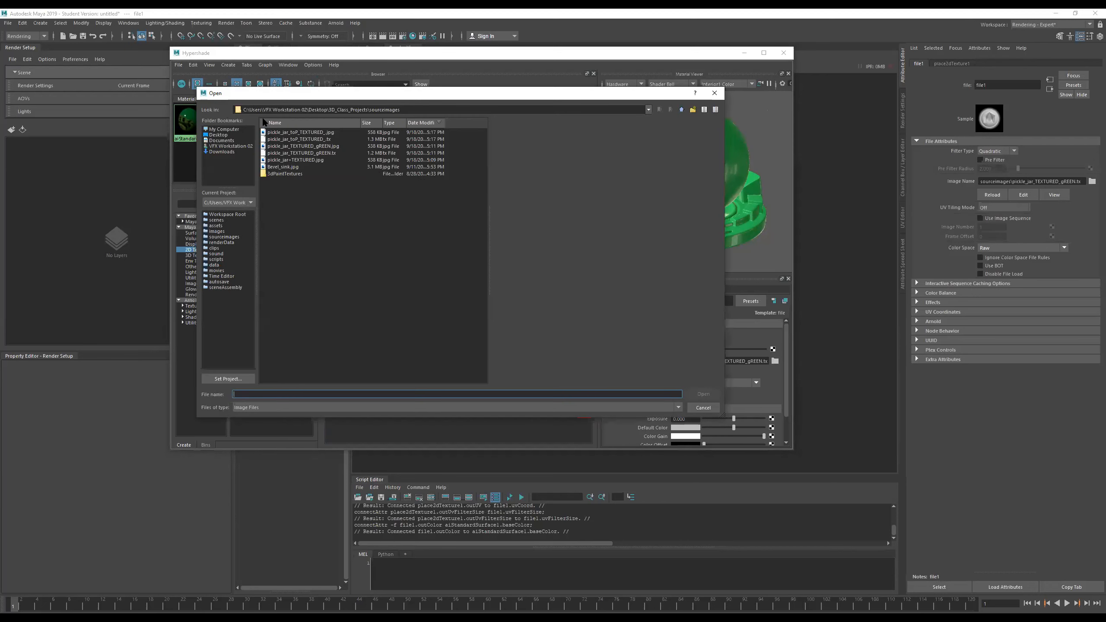
pyautogui.click(280, 408)
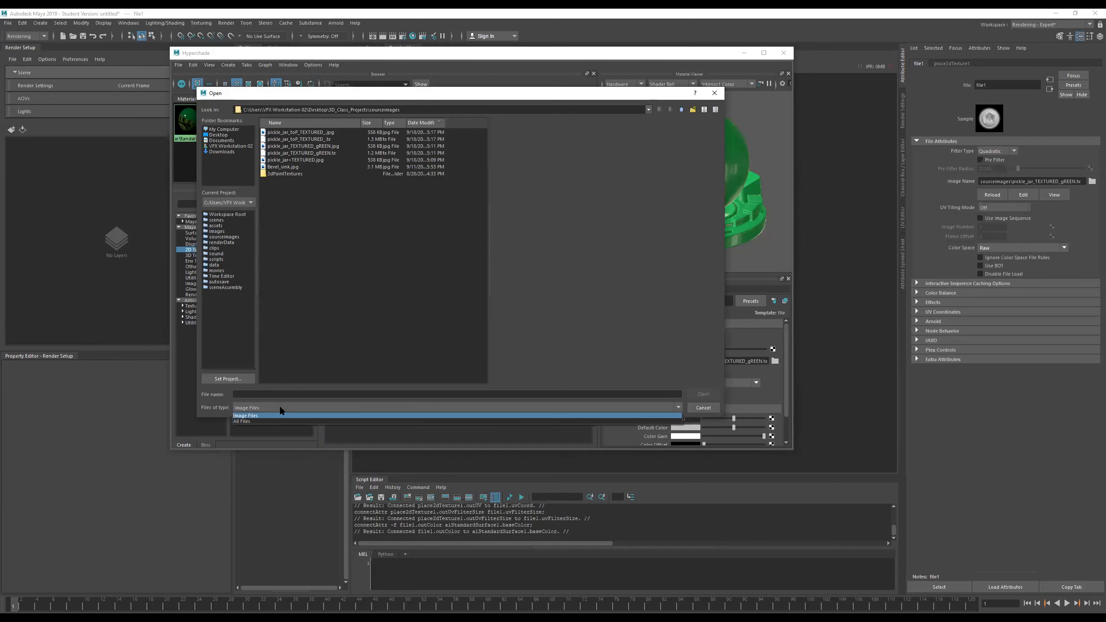
pyautogui.click(281, 421)
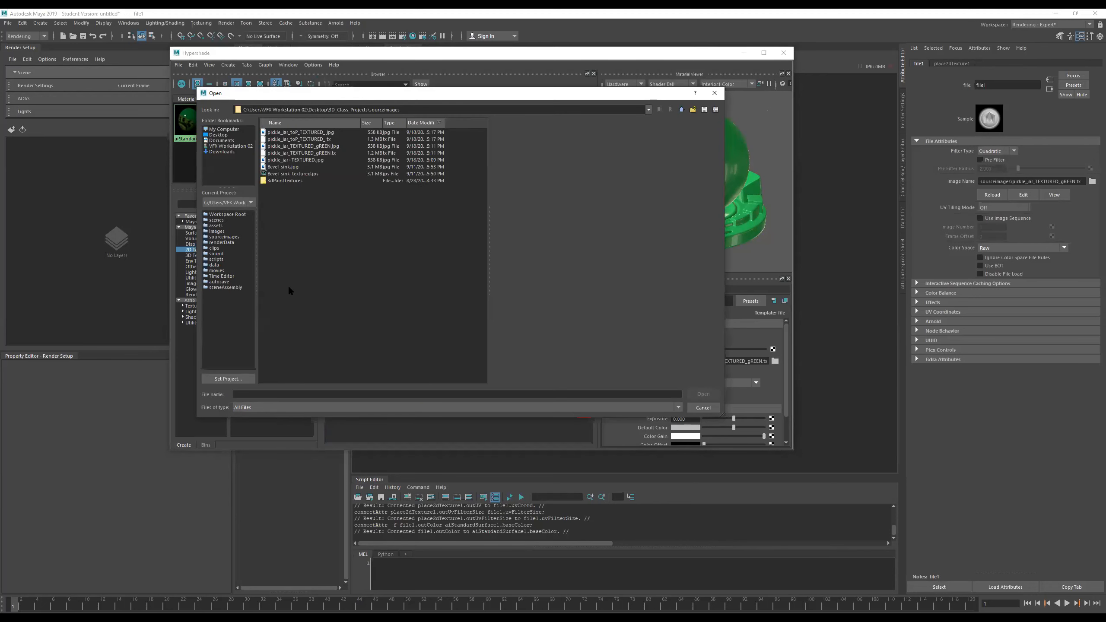
pyautogui.click(283, 173)
pyautogui.doubleClick(283, 173)
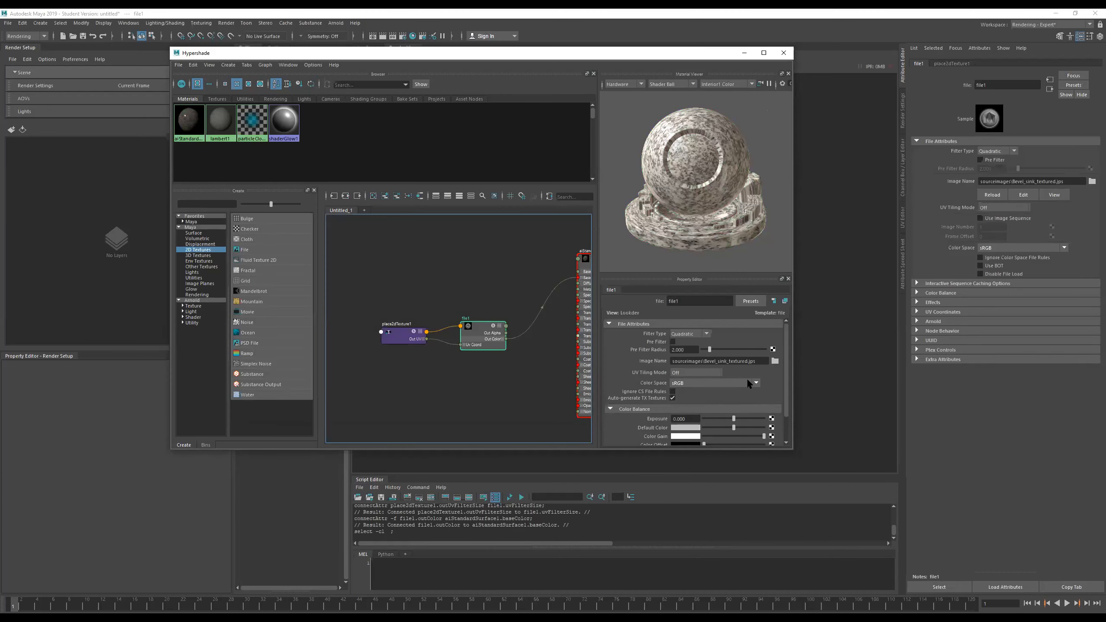
pyautogui.click(775, 361)
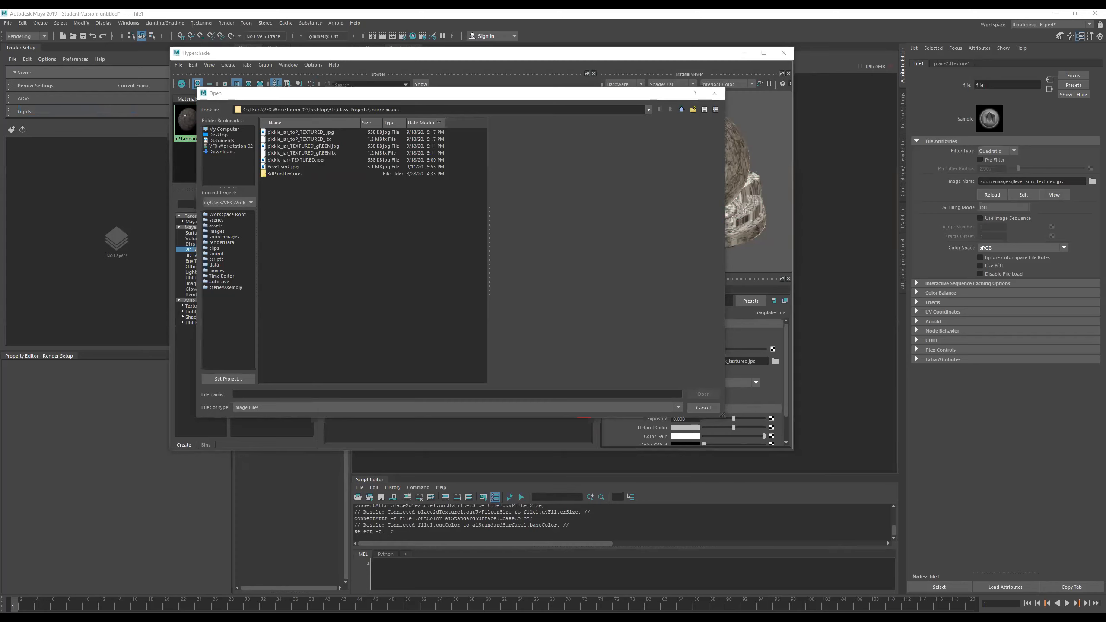
pyautogui.click(602, 386)
pyautogui.click(409, 447)
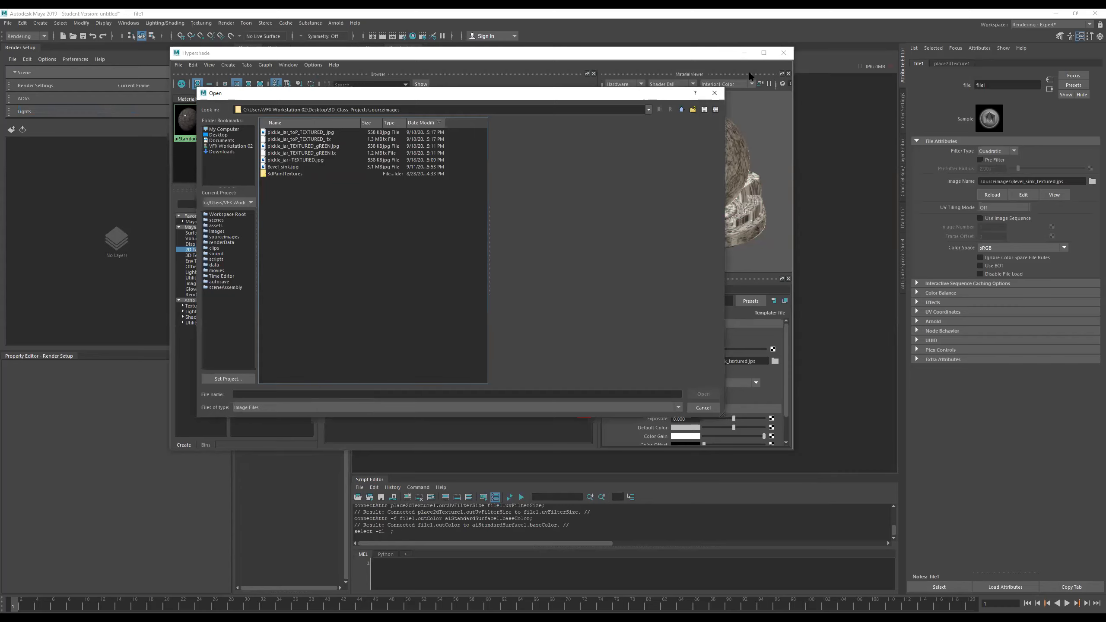
pyautogui.click(714, 93)
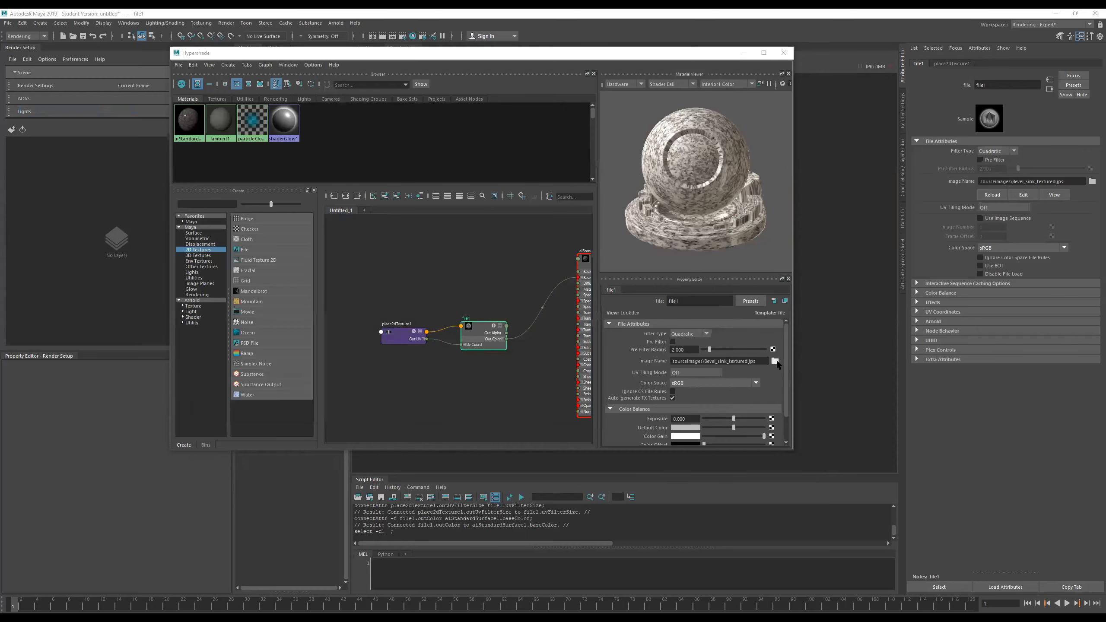
# Step: Load CerealBox2020_UV_test.jpg from the project's images folder as the file1 image
pyautogui.click(775, 361)
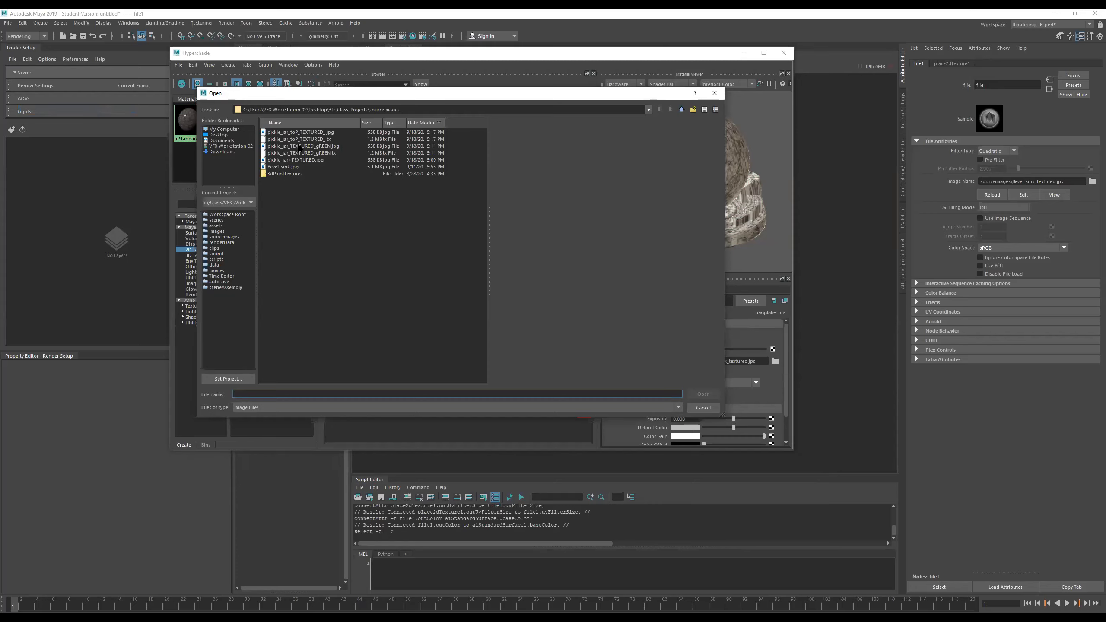
pyautogui.click(682, 111)
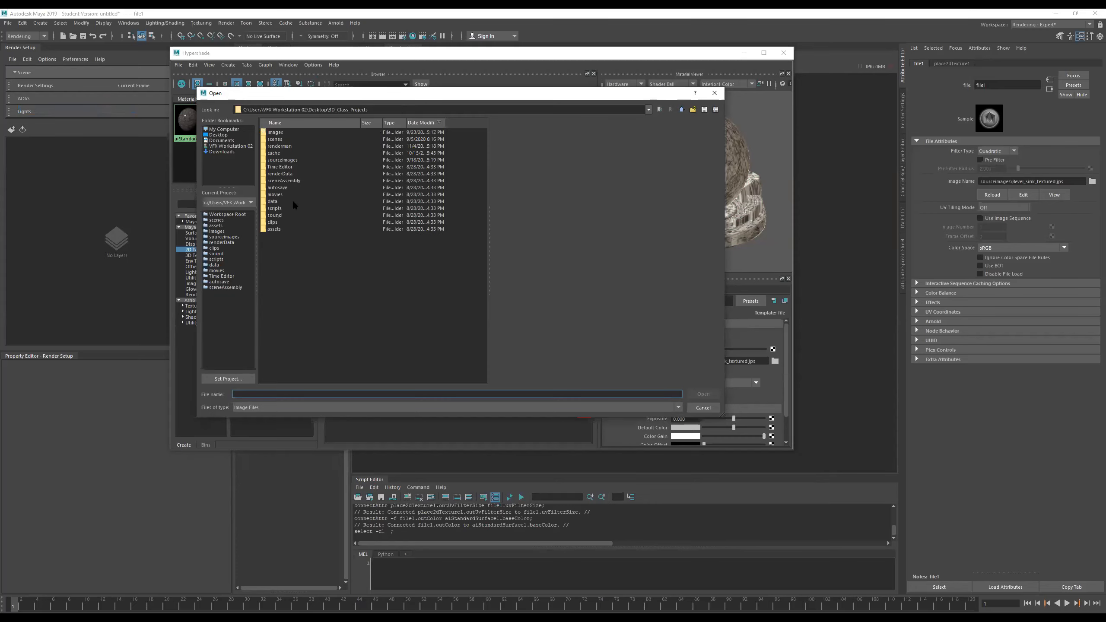
pyautogui.doubleClick(277, 134)
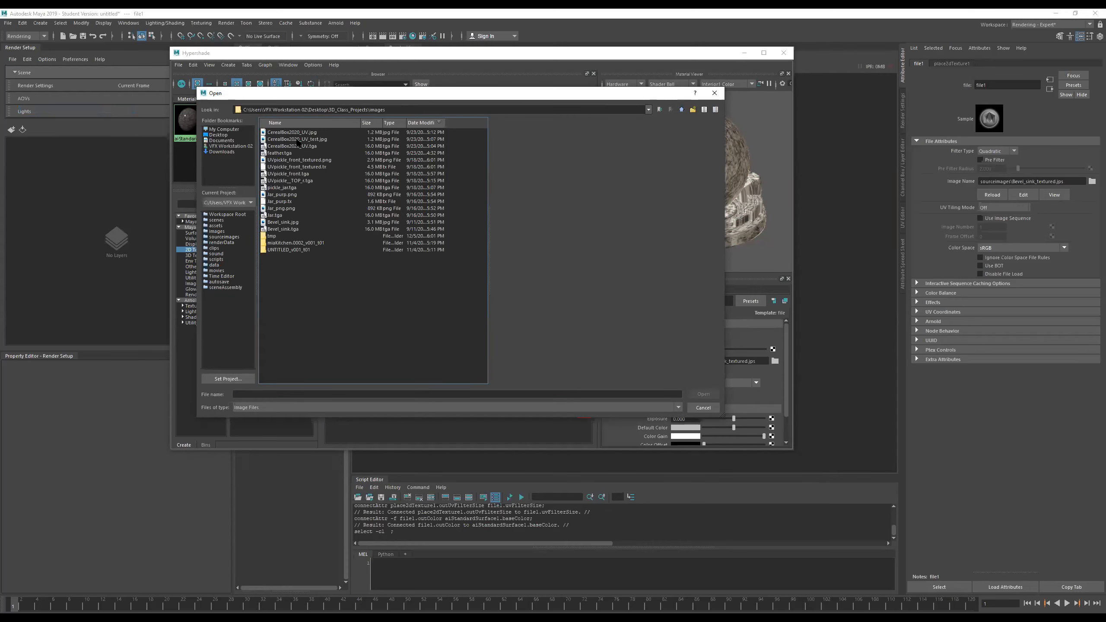
pyautogui.click(308, 139)
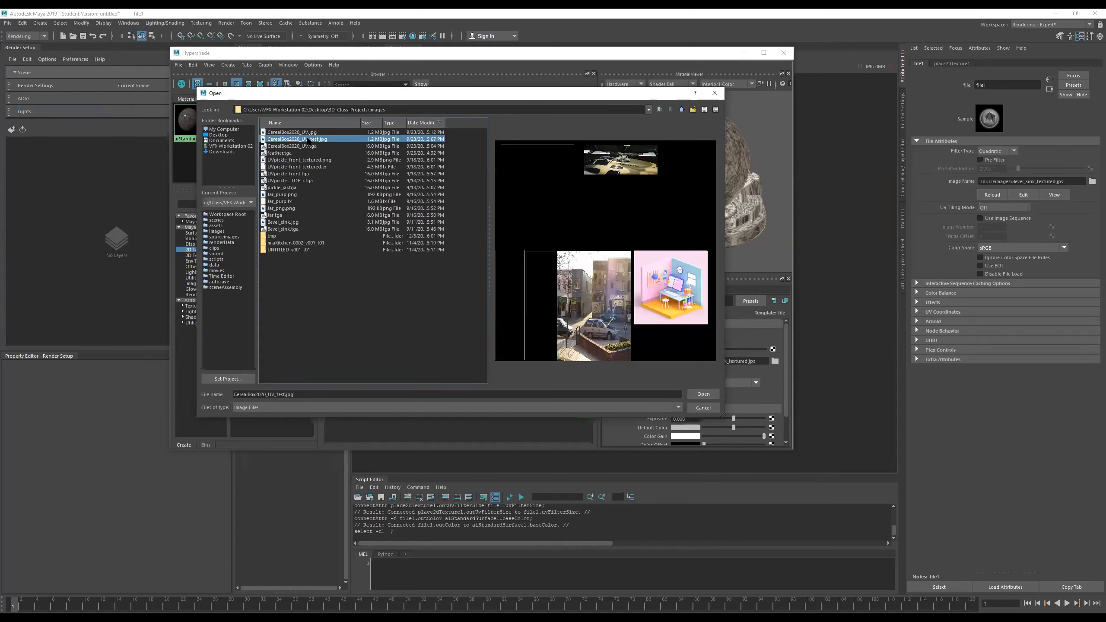
pyautogui.doubleClick(308, 139)
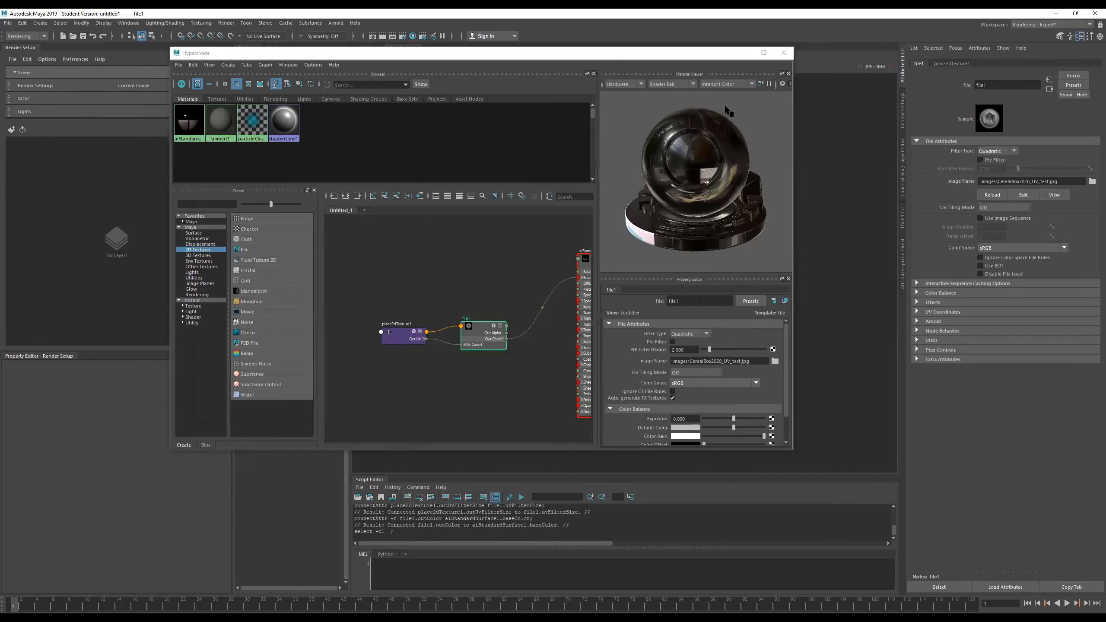
# Step: Enlarge the Hypershade window and frame the whole network from place2dTexture1 to the aiStandardSurface1 shading group
pyautogui.scroll(-5, 506, 279)
pyautogui.keyDown('alt'); pyautogui.moveTo(527, 273); pyautogui.dragTo(424, 262, button='middle'); pyautogui.keyUp('alt')
pyautogui.scroll(6, 422, 260)
pyautogui.scroll(-2, 422, 257)
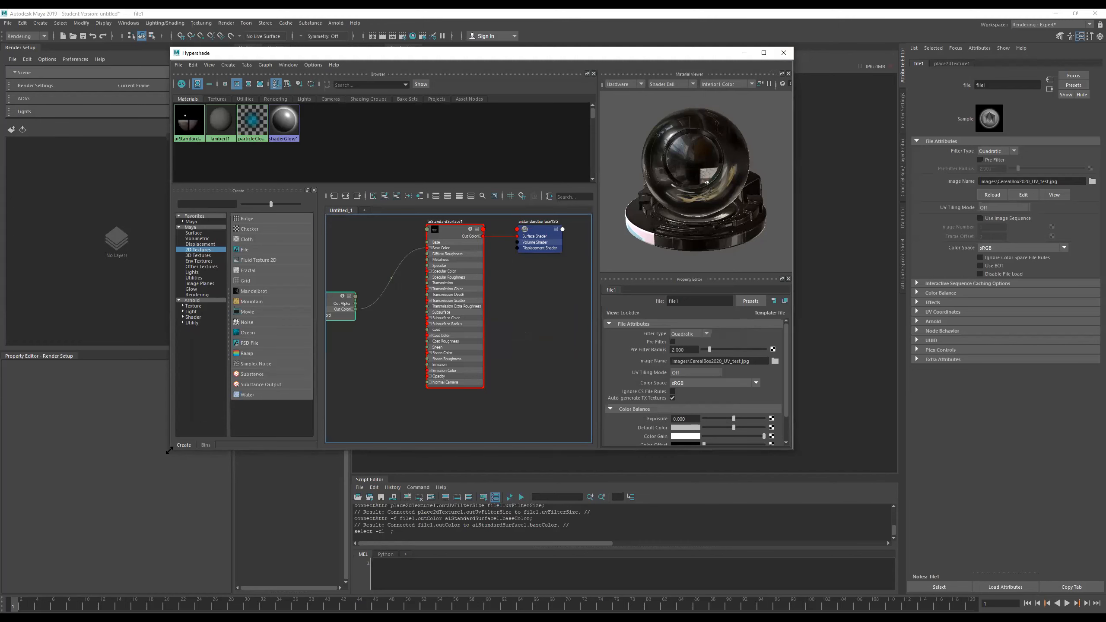
pyautogui.moveTo(169, 451); pyautogui.dragTo(89, 519)
pyautogui.scroll(-2, 291, 345)
pyautogui.keyDown('alt'); pyautogui.moveTo(291, 343); pyautogui.dragTo(412, 365, button='middle'); pyautogui.keyUp('alt')
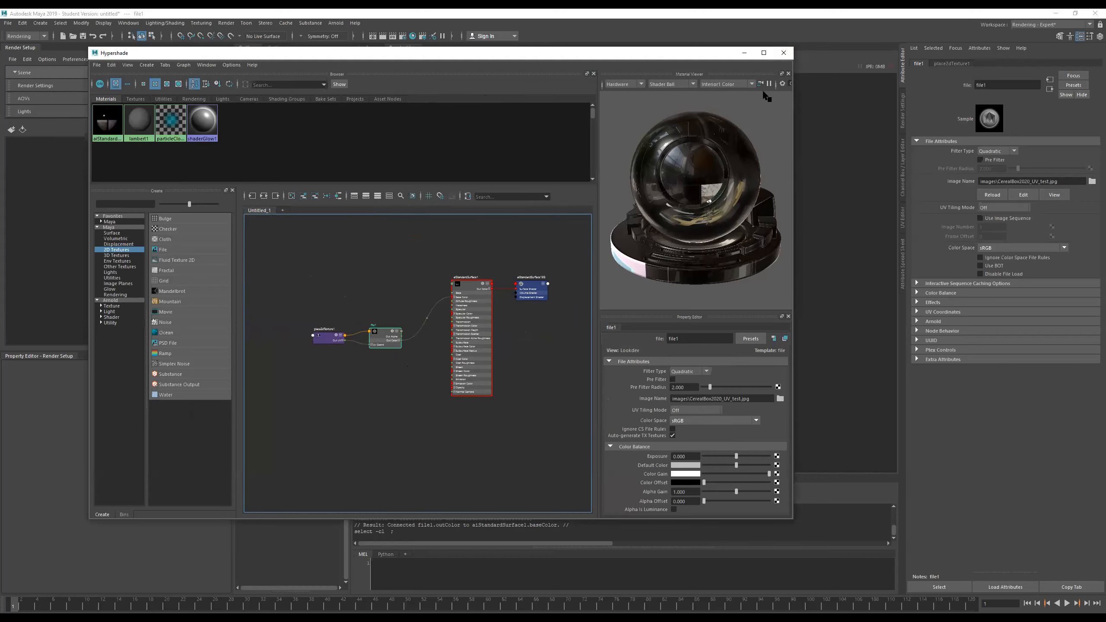
# Step: Reopen the Hypershade and delete the entire existing aiStandardSurface1 network, including its file, placement and shading group nodes
pyautogui.click(784, 53)
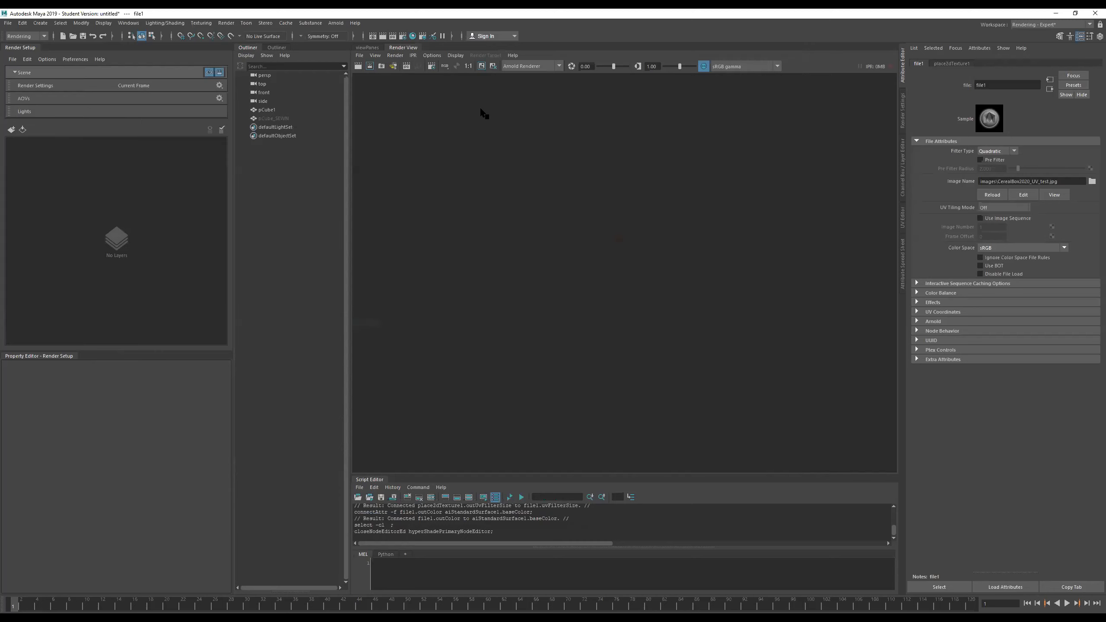
pyautogui.click(413, 36)
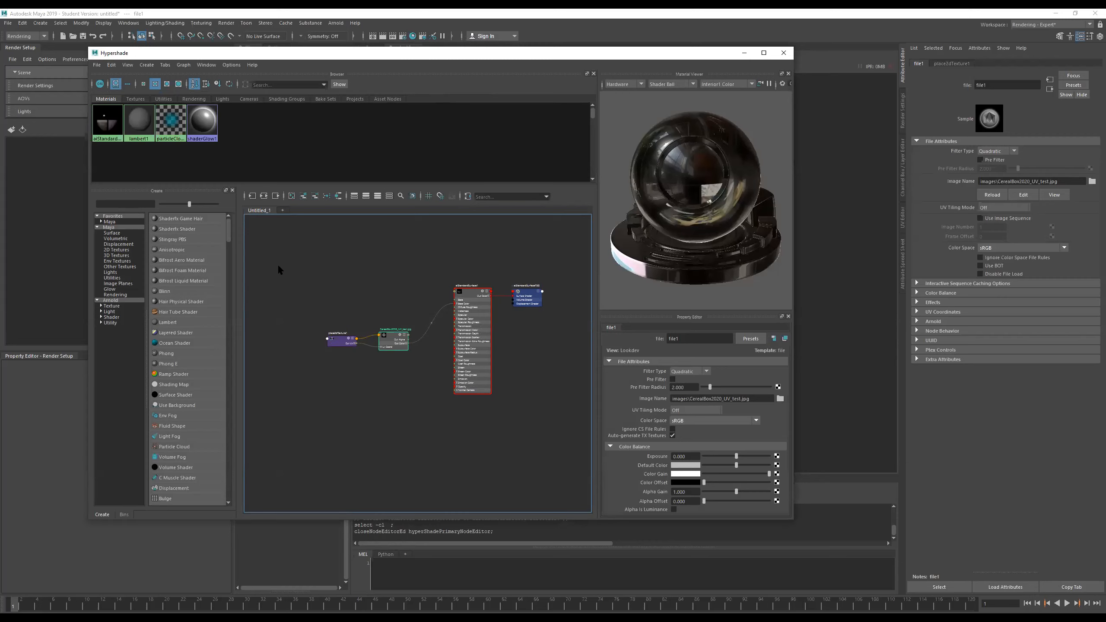
pyautogui.moveTo(542, 241); pyautogui.dragTo(245, 464)
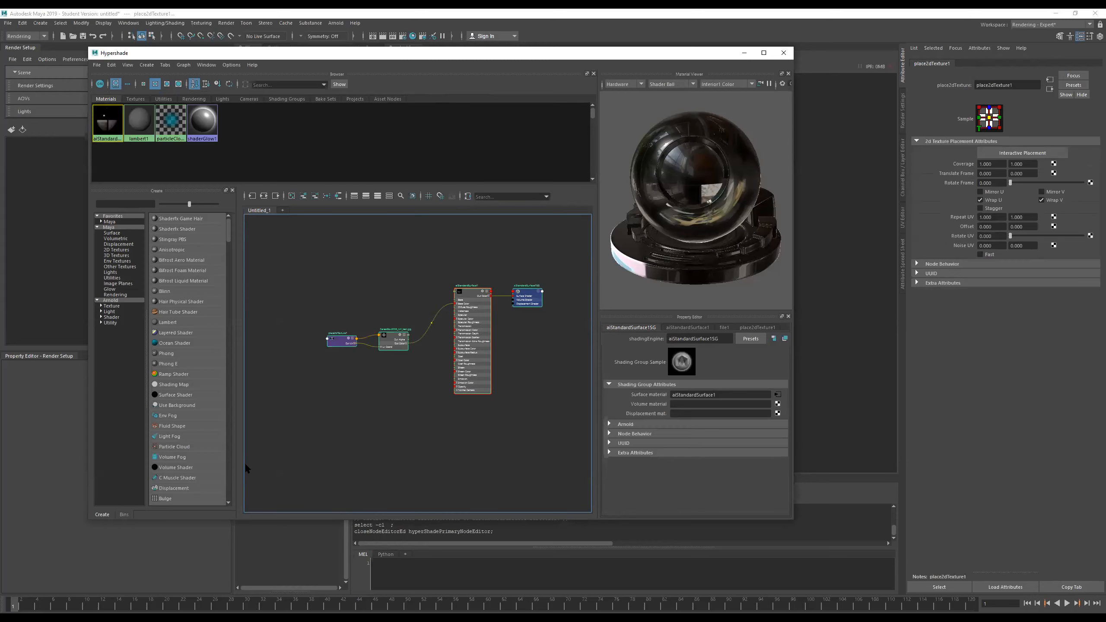
pyautogui.press('Delete')
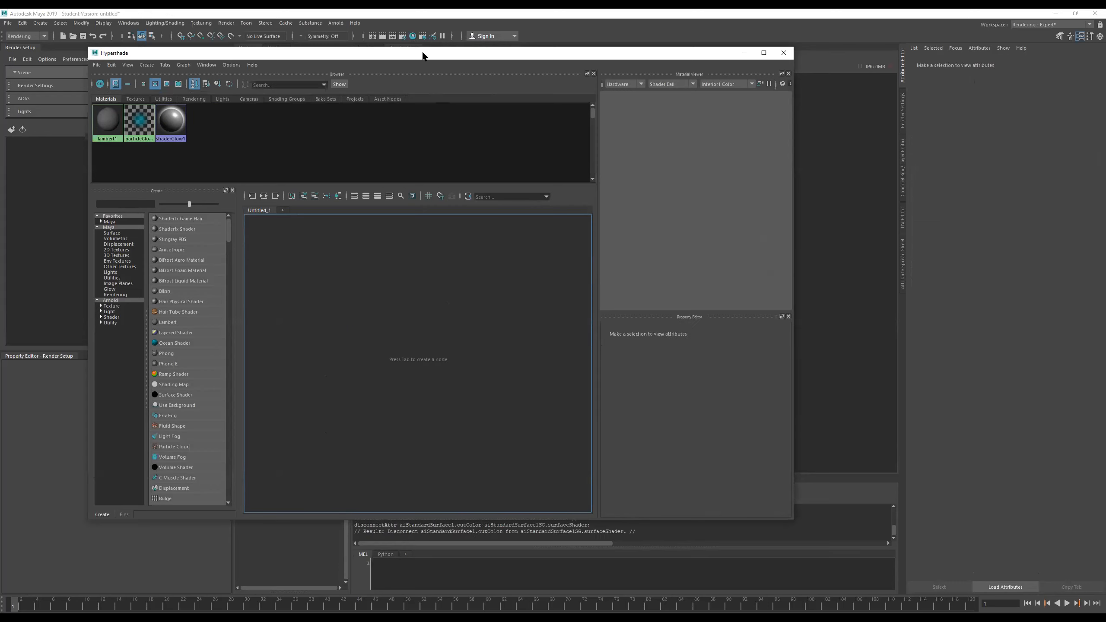
# Step: Create a new aiStandardSurface material from the Arnold shaders in the emptied Hypershade graph
pyautogui.moveTo(423, 55); pyautogui.dragTo(407, 58)
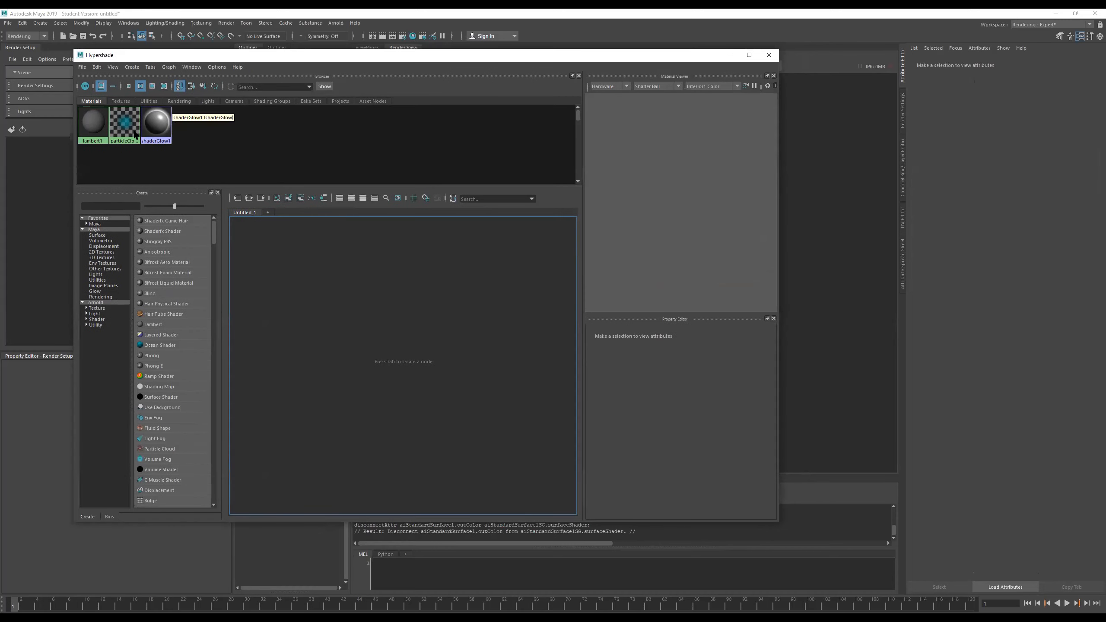
pyautogui.moveTo(246, 55); pyautogui.dragTo(239, 74)
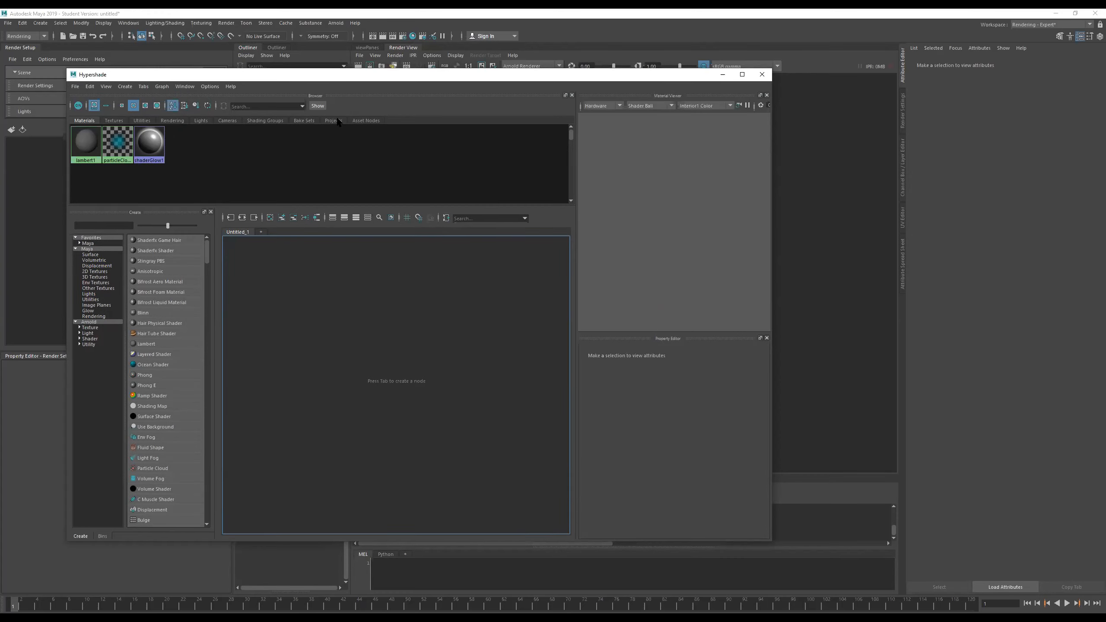
pyautogui.click(89, 322)
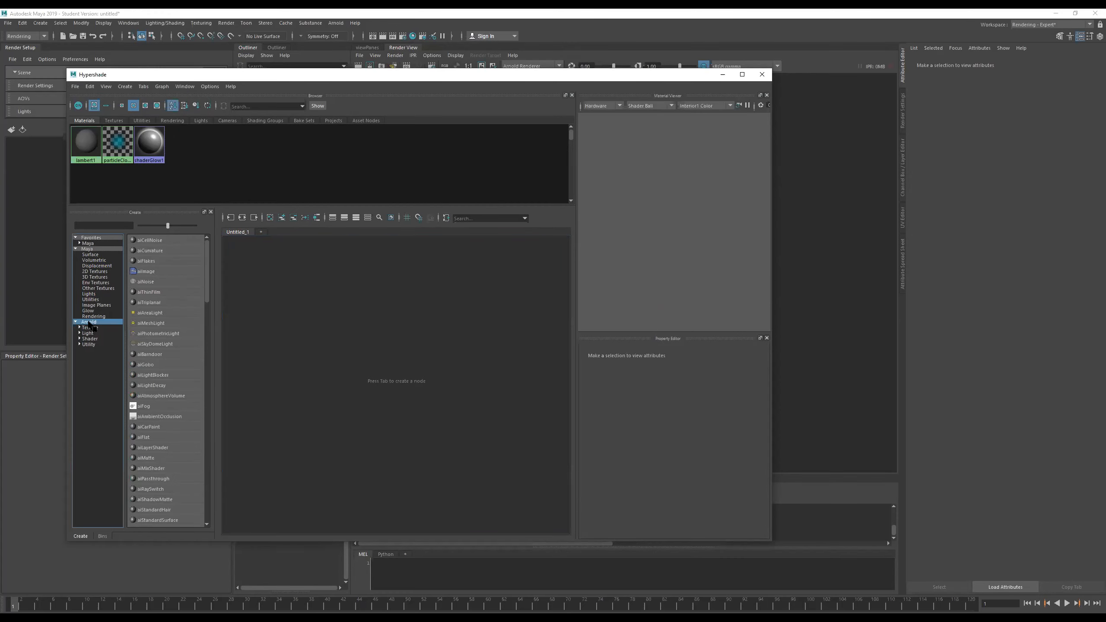
pyautogui.click(90, 328)
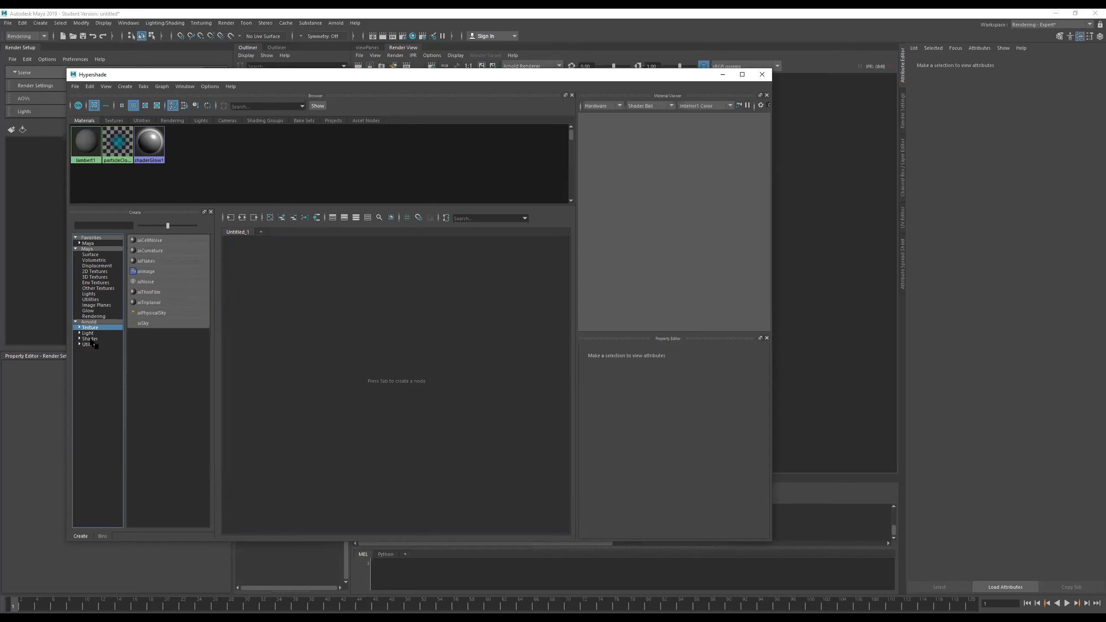
pyautogui.click(91, 340)
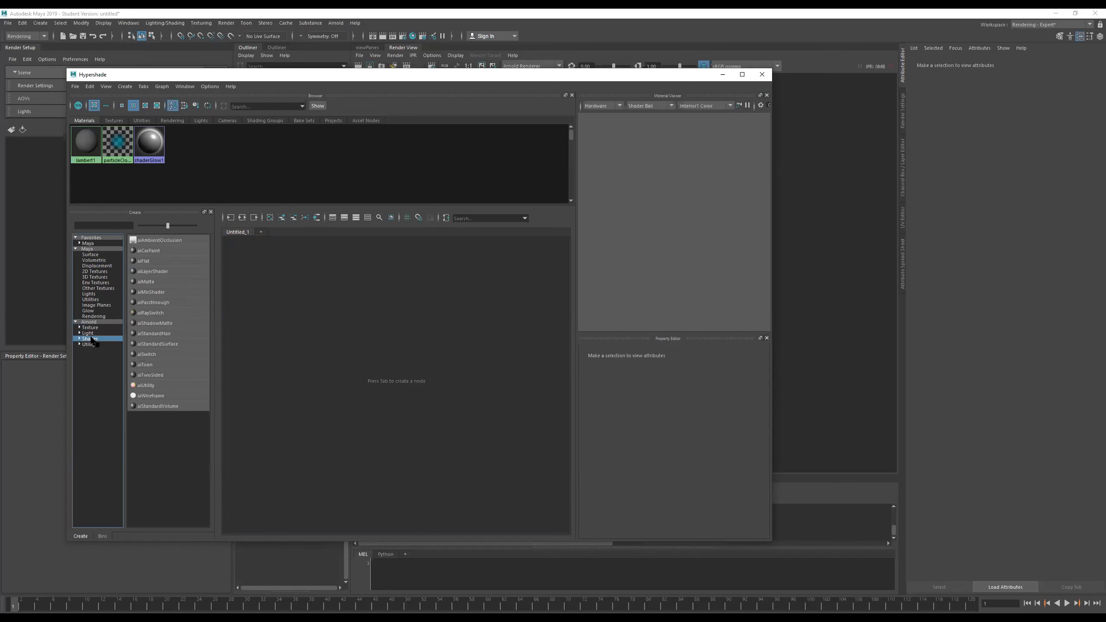
pyautogui.click(159, 344)
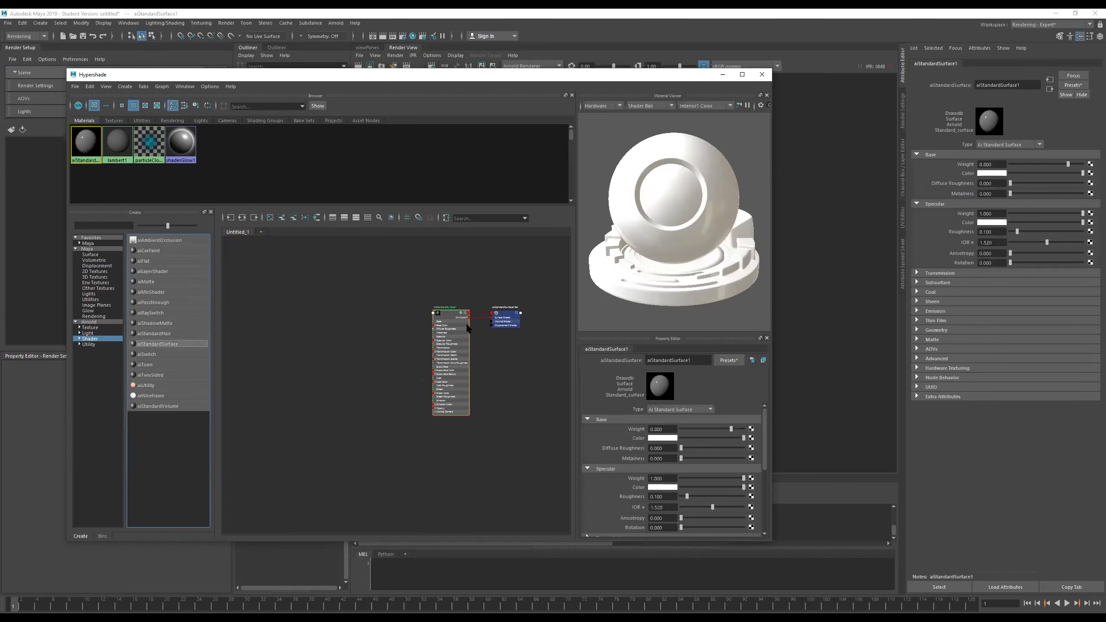
pyautogui.scroll(5, 506, 326)
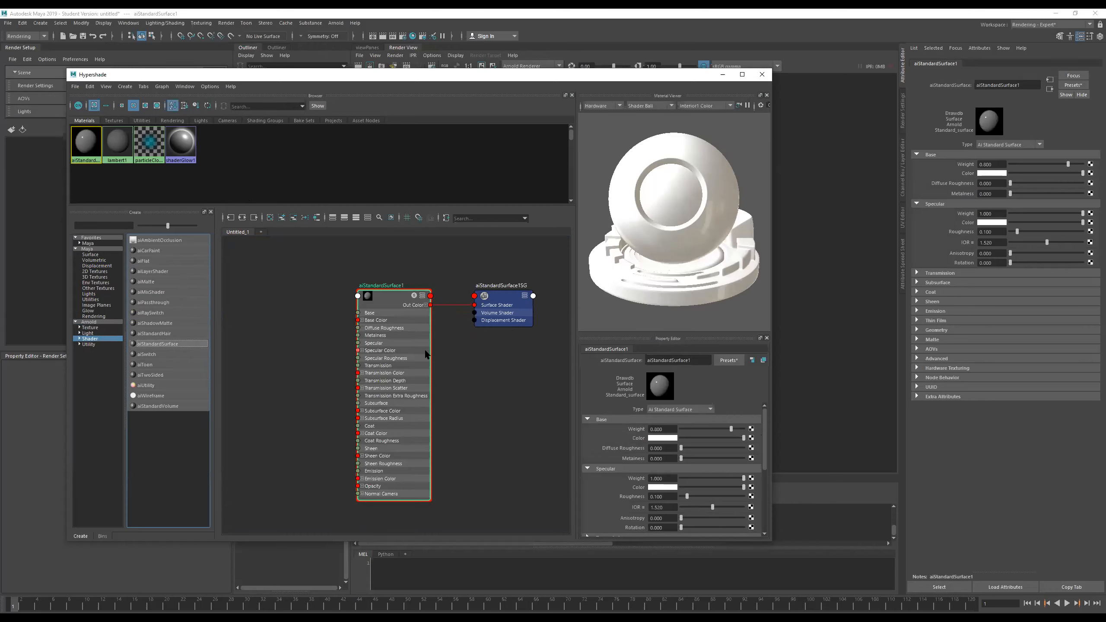
pyautogui.scroll(-3, 413, 301)
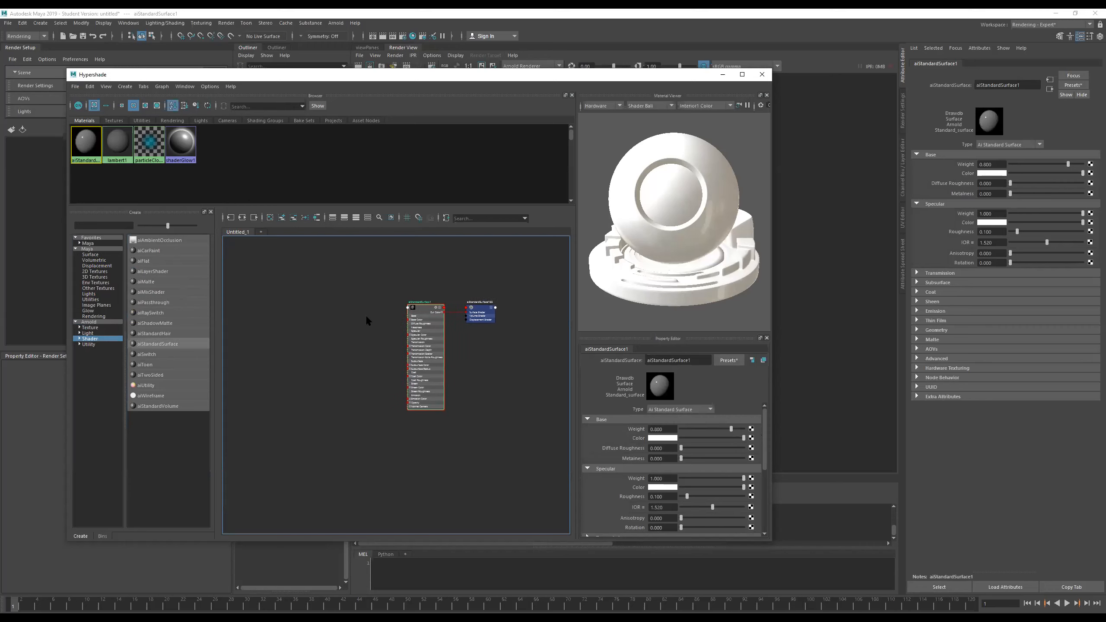
# Step: Add a Maya 2D File texture node to the graph and frame it together with the material
pyautogui.click(89, 344)
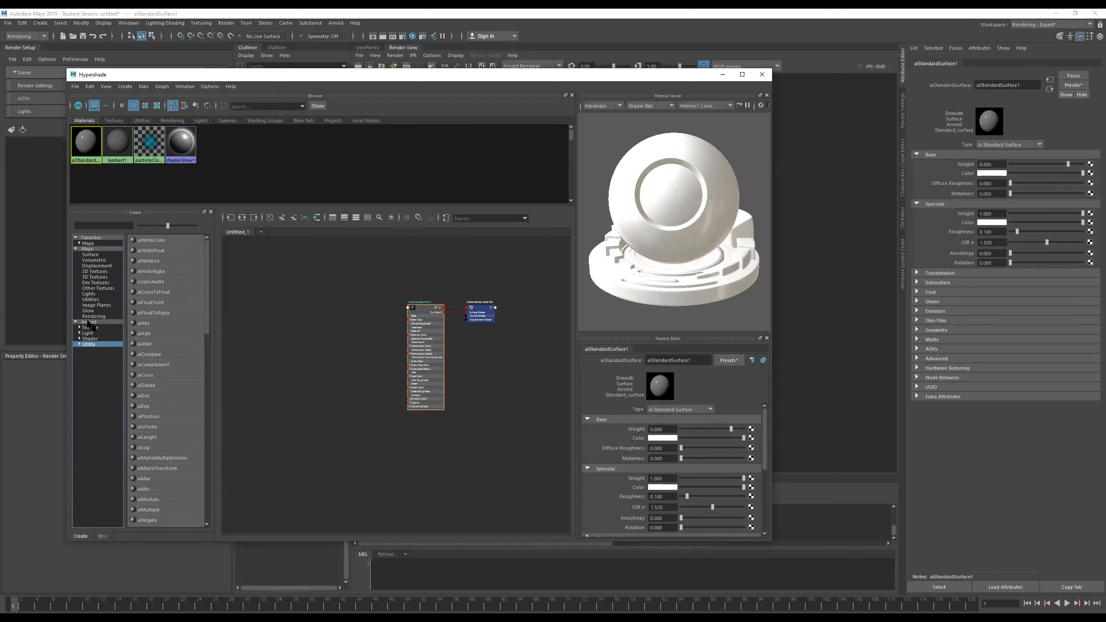
pyautogui.click(91, 271)
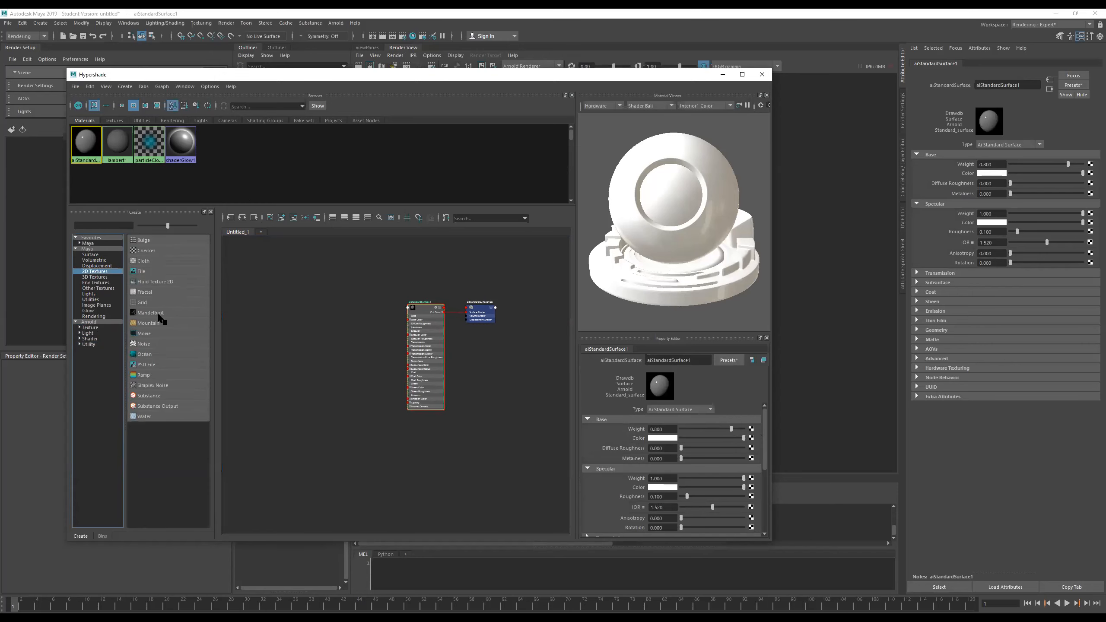
pyautogui.click(145, 271)
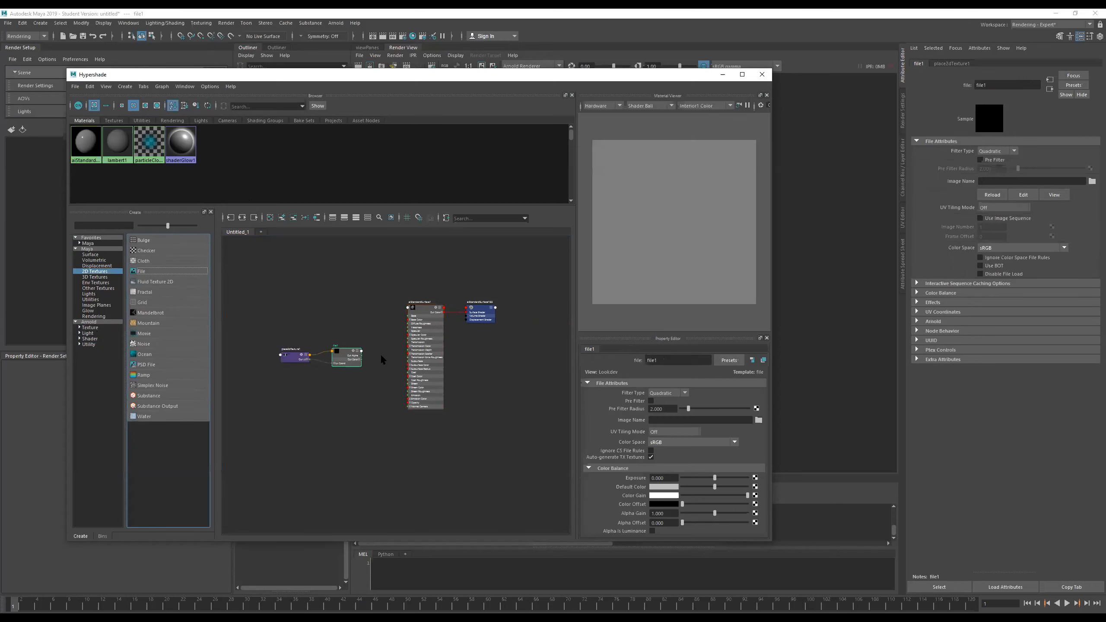
pyautogui.press('f')
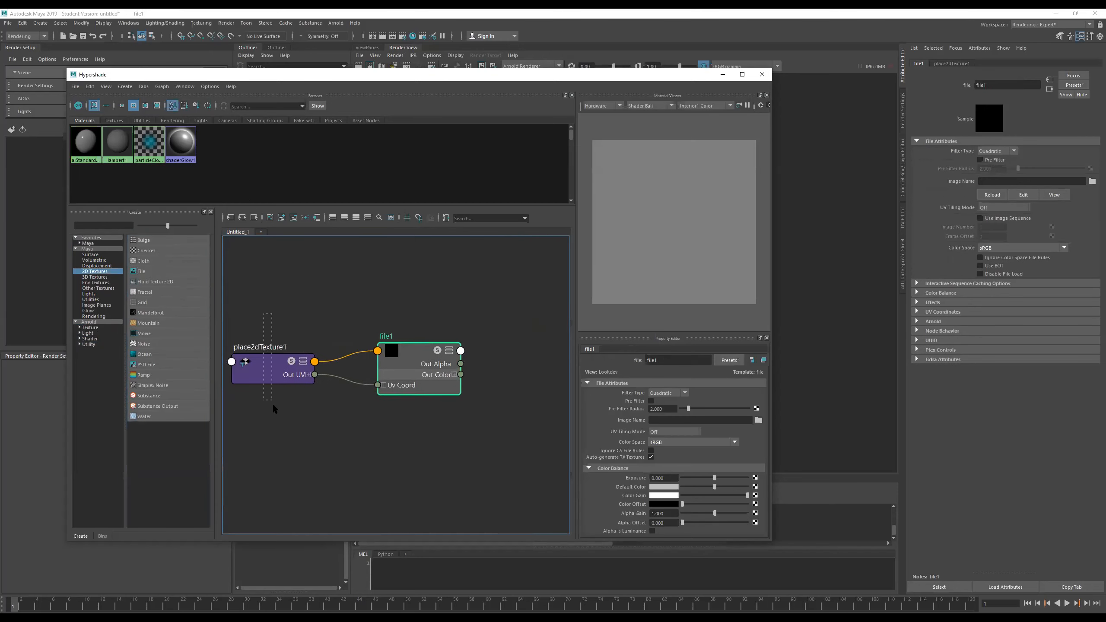
pyautogui.moveTo(273, 408); pyautogui.dragTo(302, 399)
pyautogui.moveTo(427, 273); pyautogui.dragTo(430, 392)
pyautogui.press('a')
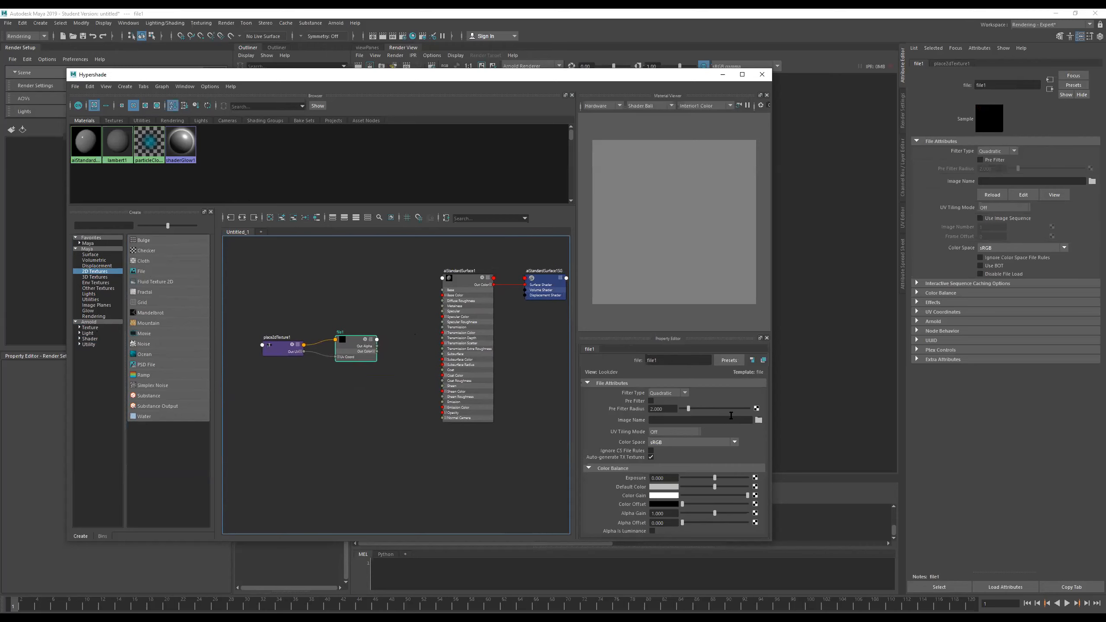
# Step: Load CerealBox2020_UV_test.jpg from the project's images folder into the new file node
pyautogui.click(759, 420)
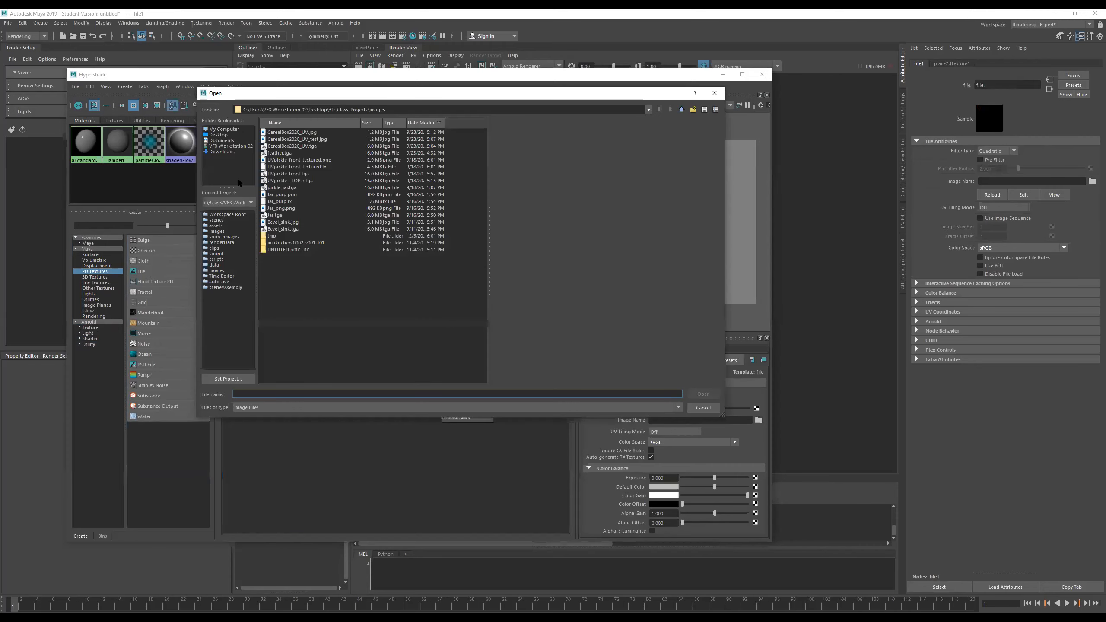
pyautogui.click(304, 139)
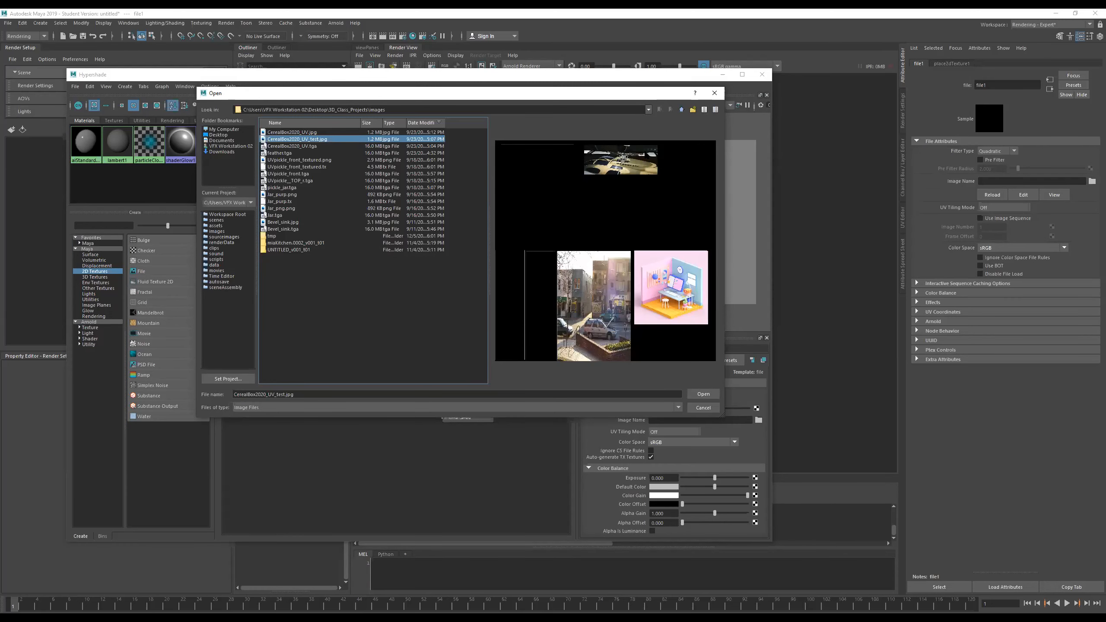
pyautogui.click(702, 395)
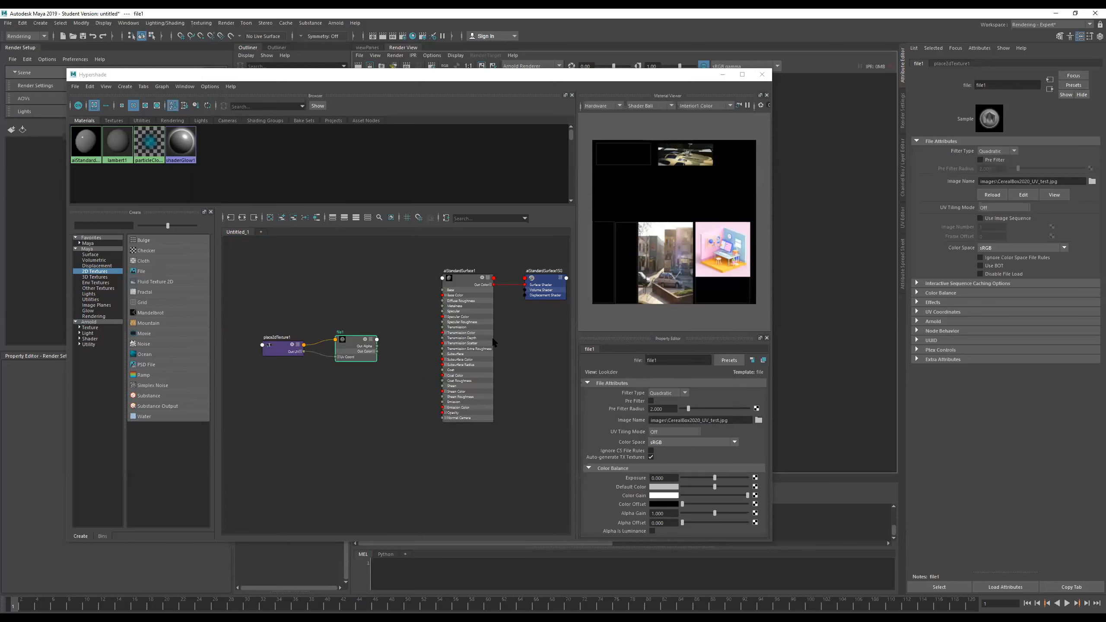
# Step: Connect the Out Color of file1 to the Base Color of the new aiStandardSurface1
pyautogui.scroll(2, 464, 296)
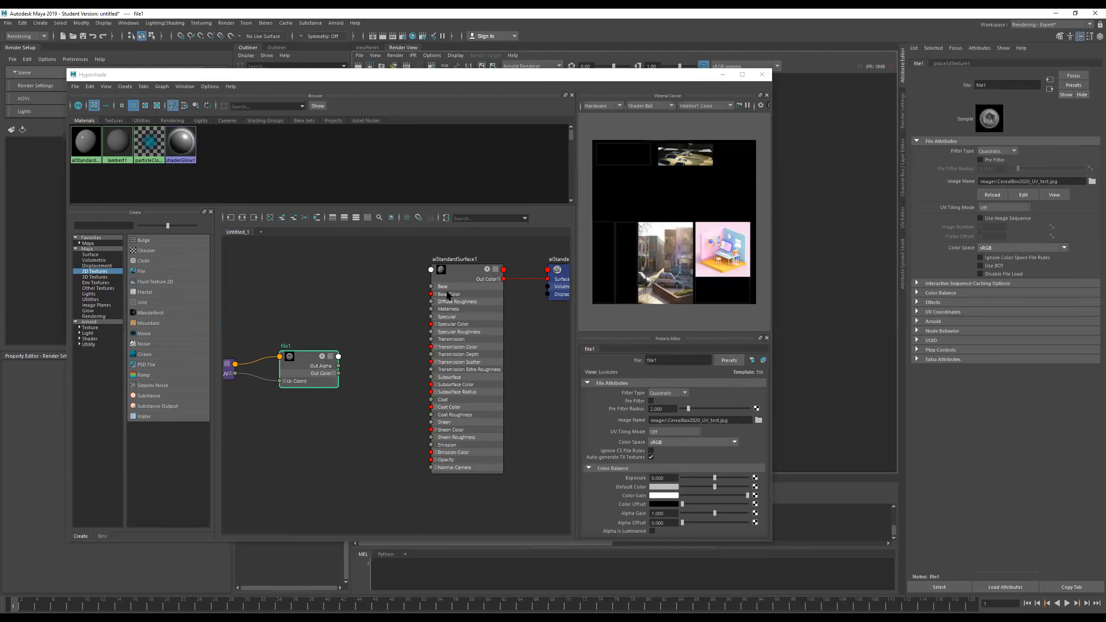
pyautogui.click(453, 266)
pyautogui.scroll(3, 430, 298)
pyautogui.scroll(-4, 303, 411)
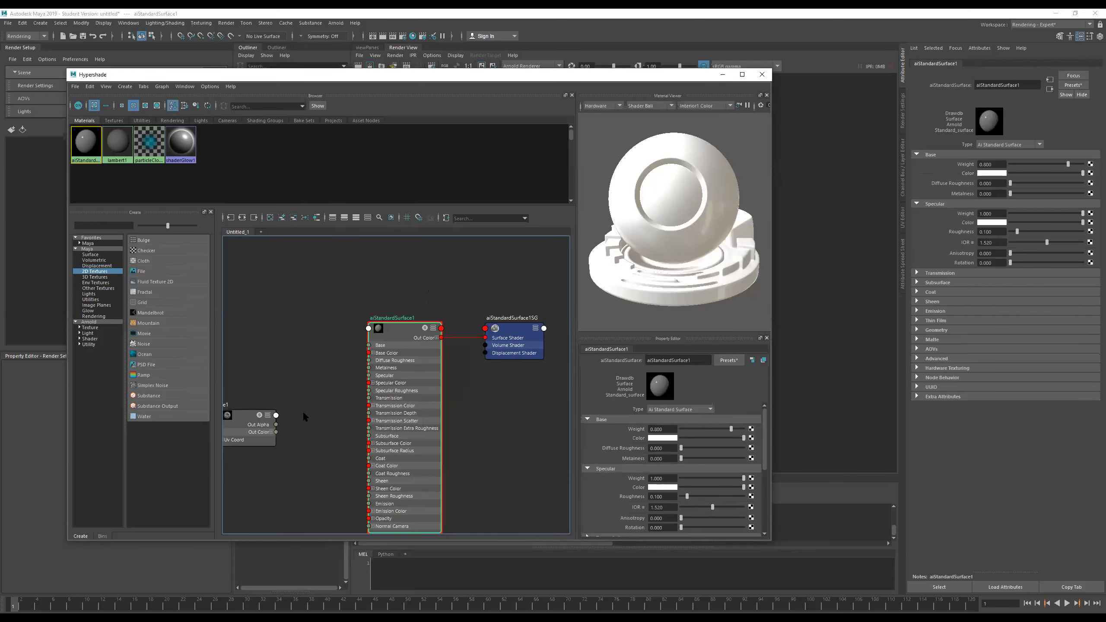
pyautogui.keyDown('alt'); pyautogui.moveTo(303, 411); pyautogui.dragTo(367, 392, button='middle'); pyautogui.keyUp('alt')
pyautogui.click(306, 399)
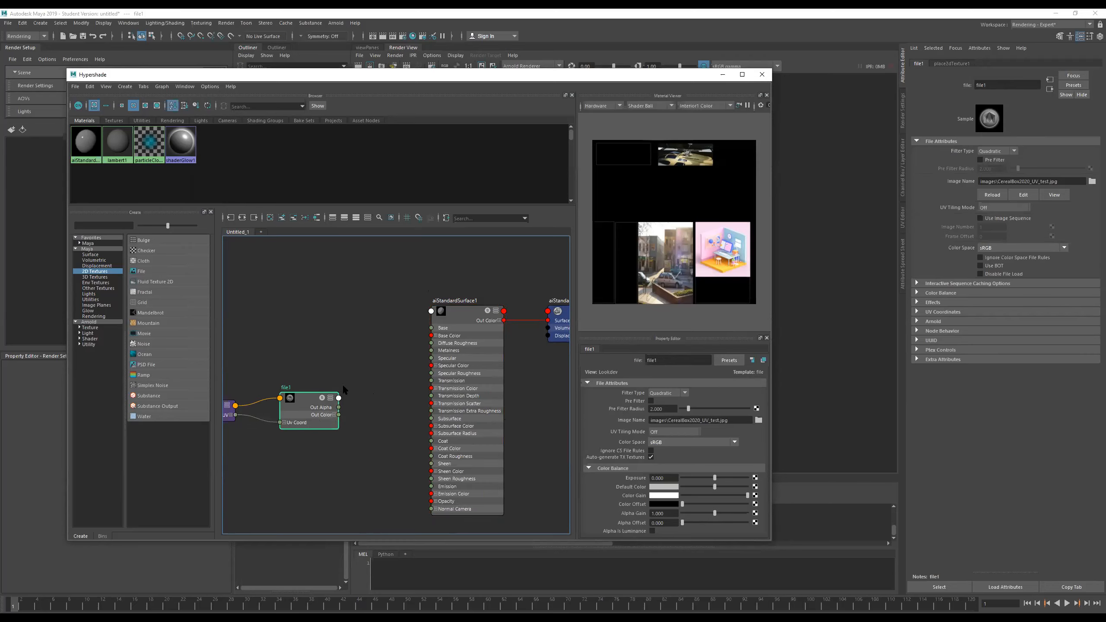
pyautogui.moveTo(338, 415)
pyautogui.mouseDown()
pyautogui.moveTo(368, 403)
pyautogui.moveTo(409, 343)
pyautogui.moveTo(429, 338)
pyautogui.moveTo(338, 415)
pyautogui.mouseUp()
pyautogui.click(454, 319)
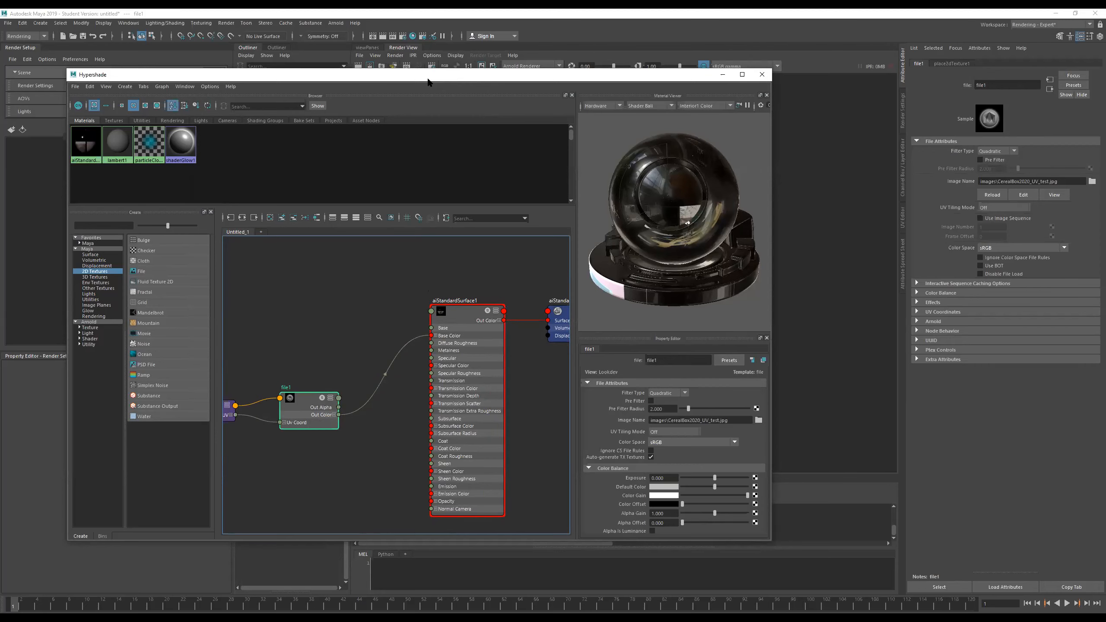
# Step: Look at the box in the Maya Classic workspace and return to the Rendering - Expert workspace
pyautogui.moveTo(429, 81); pyautogui.dragTo(436, 124)
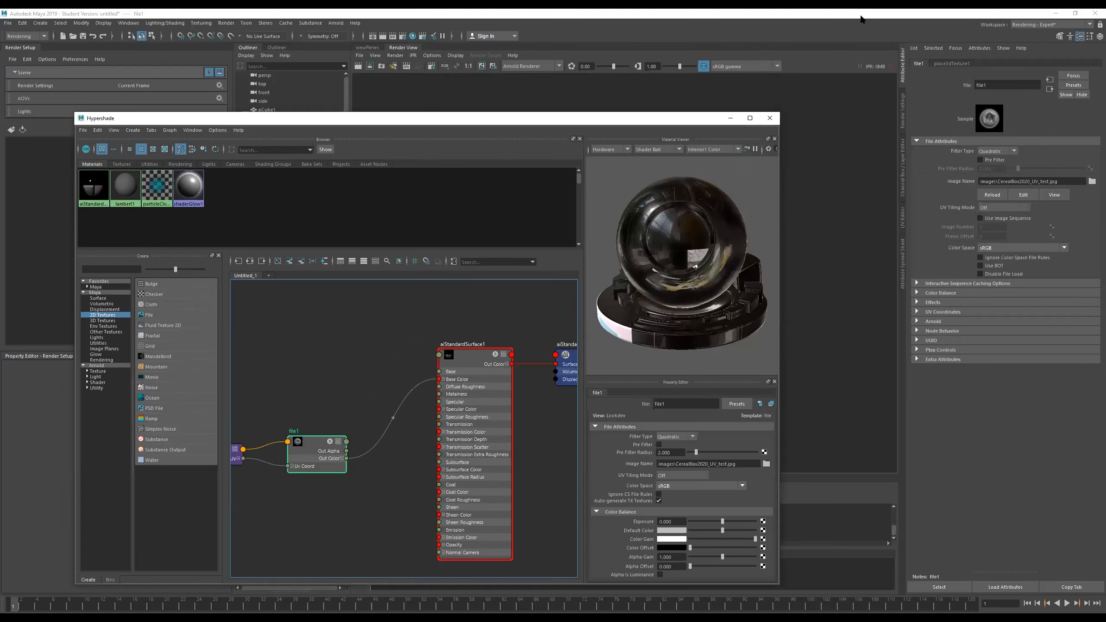
pyautogui.click(1047, 24)
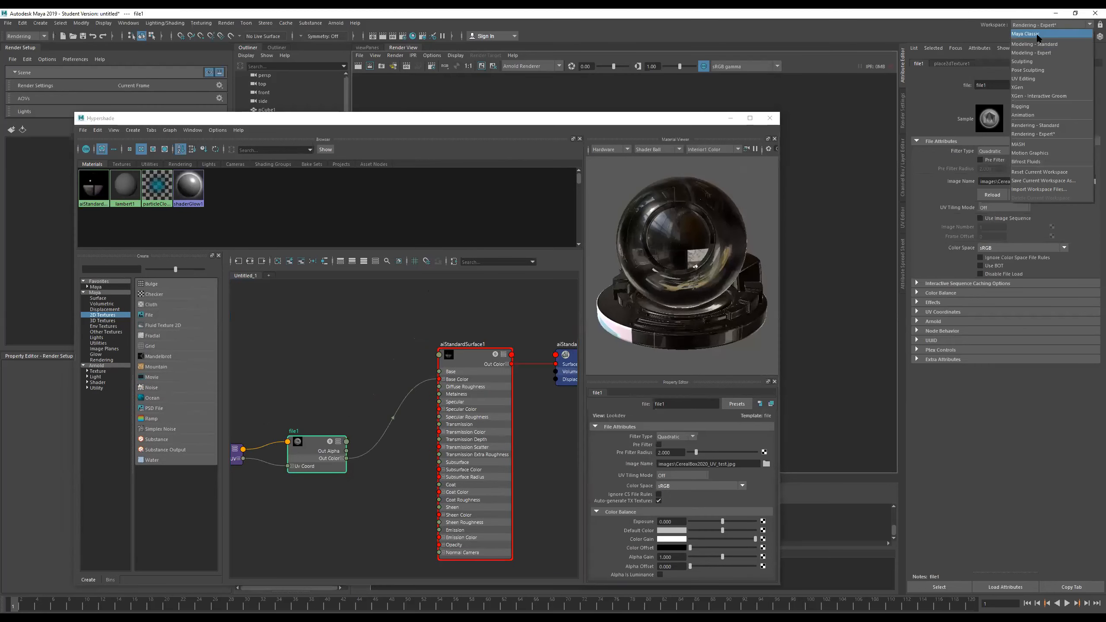
pyautogui.click(1038, 34)
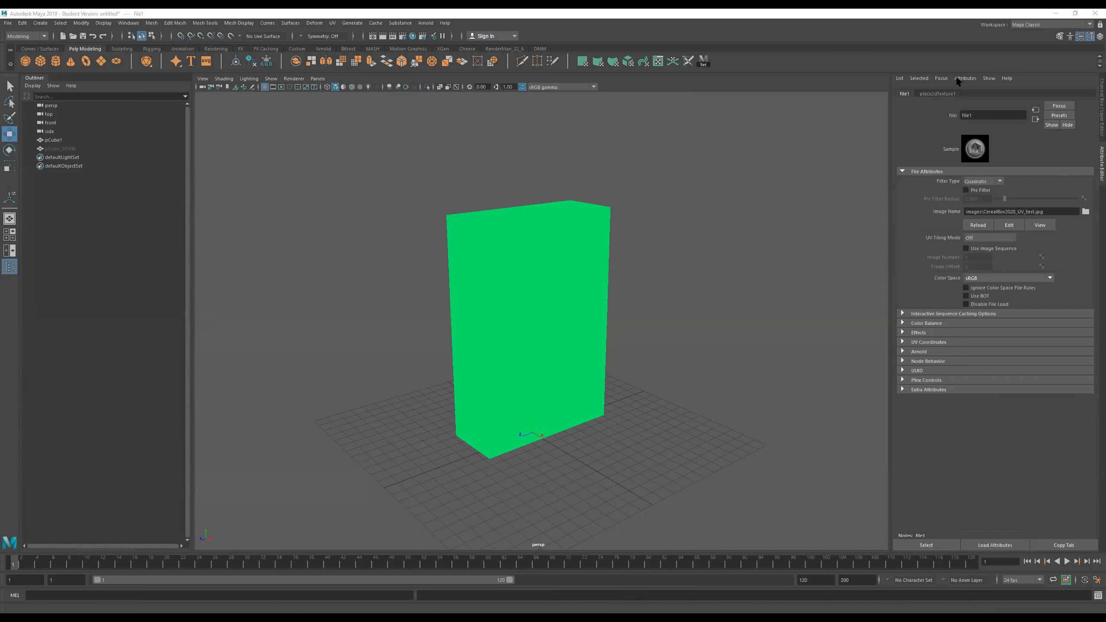
pyautogui.click(1089, 24)
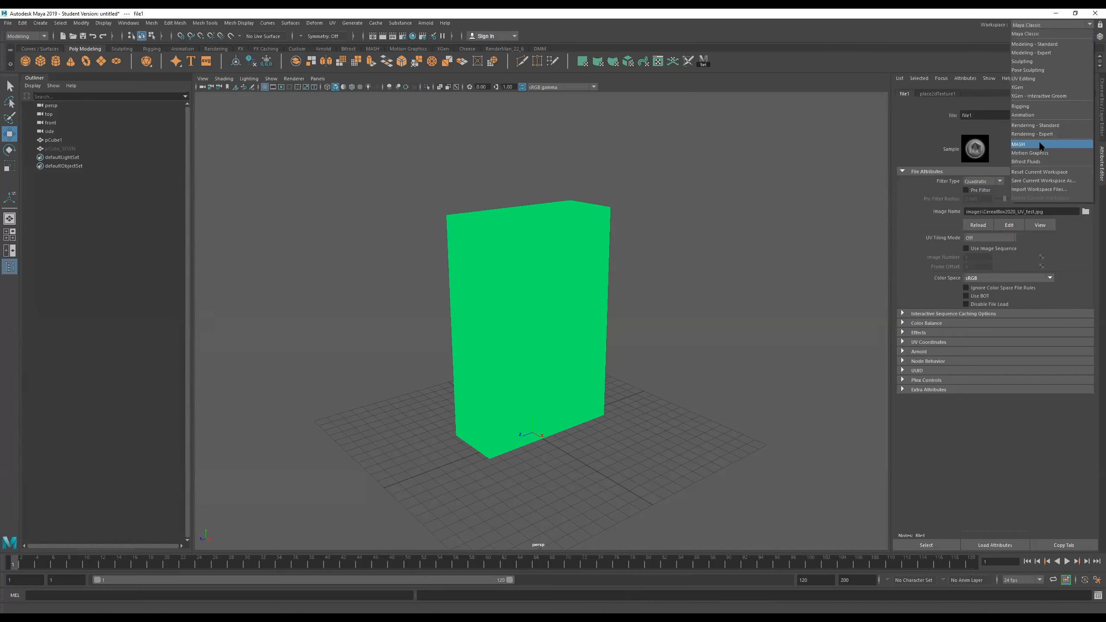
pyautogui.click(1036, 136)
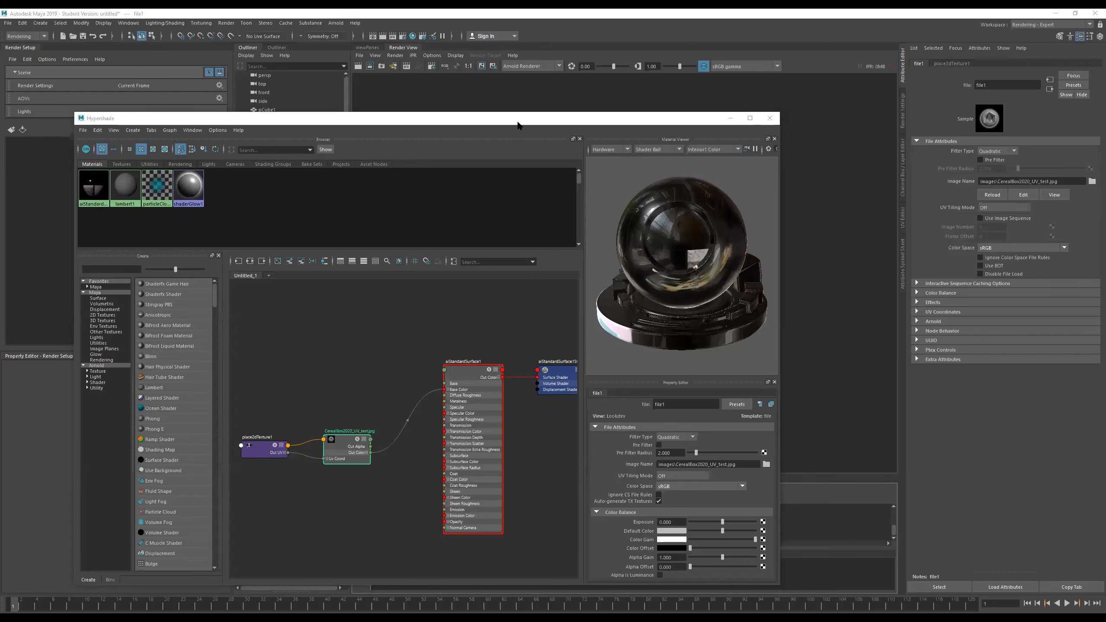
# Step: Select pCube1 in the Outliner and assign the aiStandardSurface1 material to it
pyautogui.moveTo(518, 125); pyautogui.dragTo(730, 134)
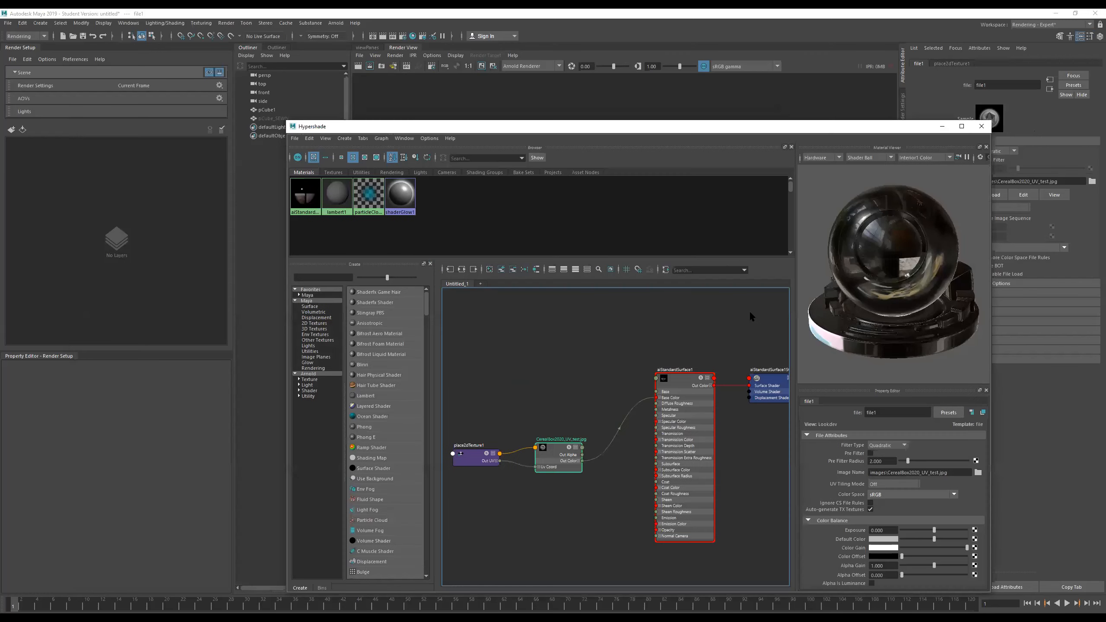
pyautogui.click(267, 110)
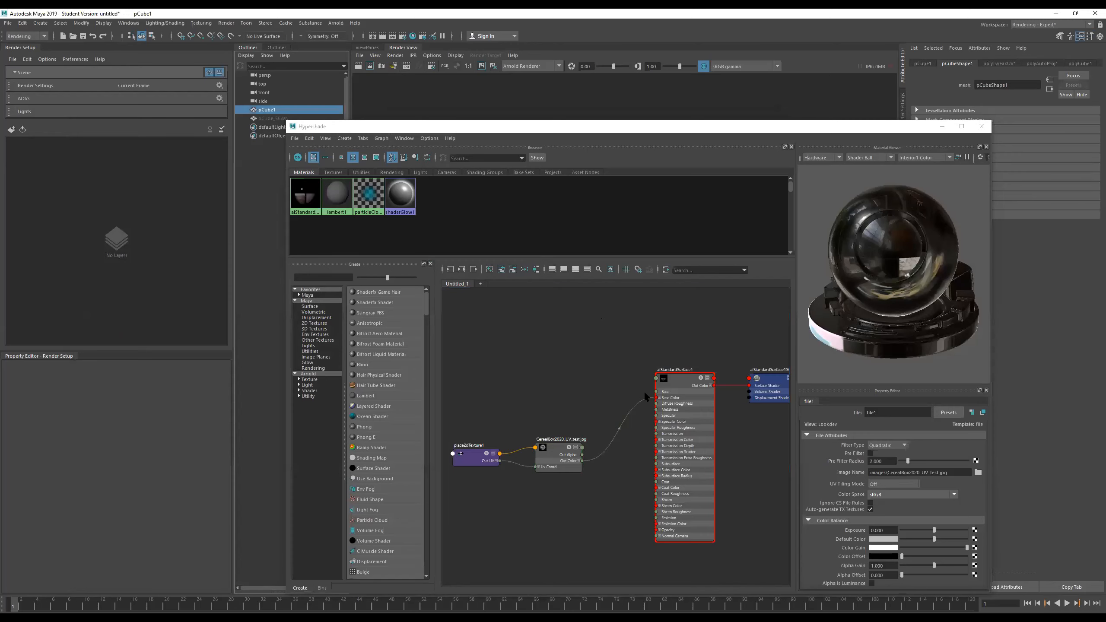
pyautogui.rightClick(677, 380)
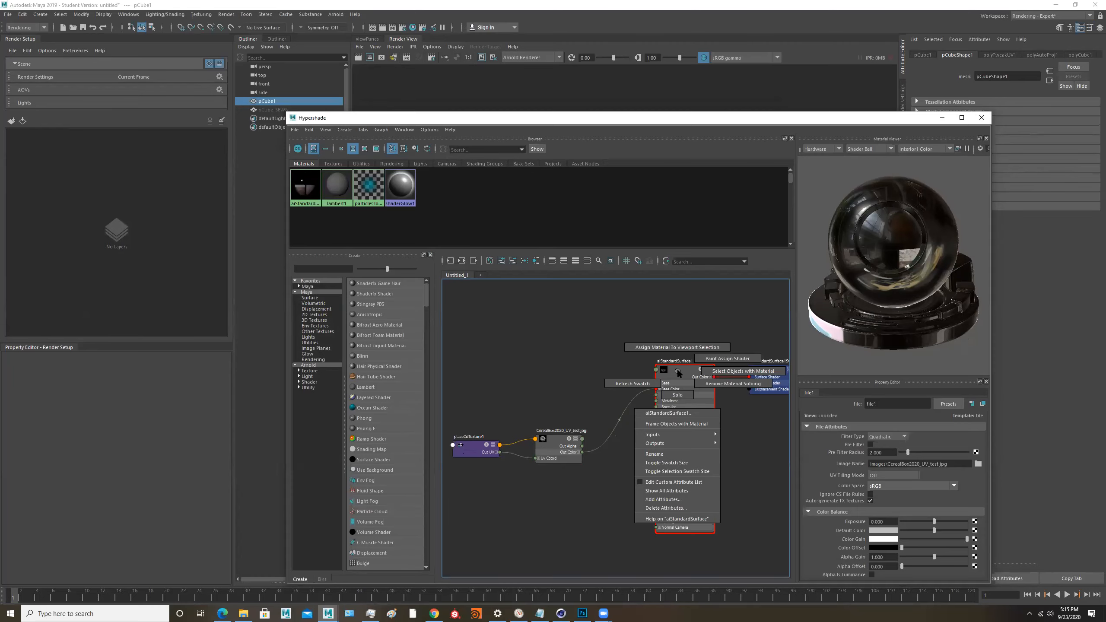
pyautogui.moveTo(678, 371); pyautogui.dragTo(677, 347, button='right')
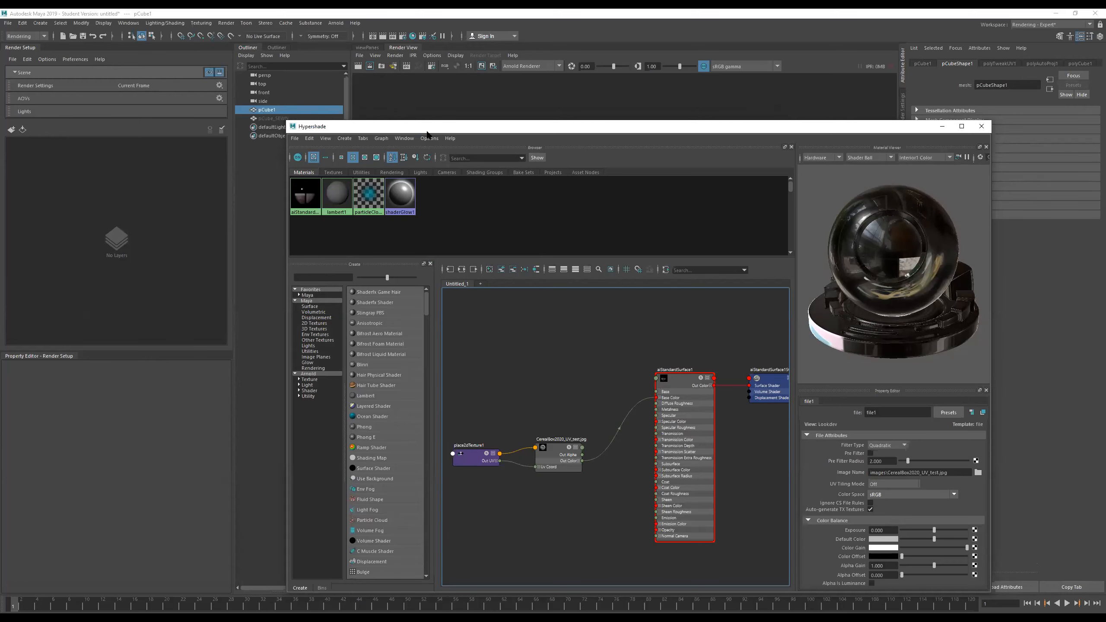
pyautogui.moveTo(427, 132); pyautogui.dragTo(470, 119)
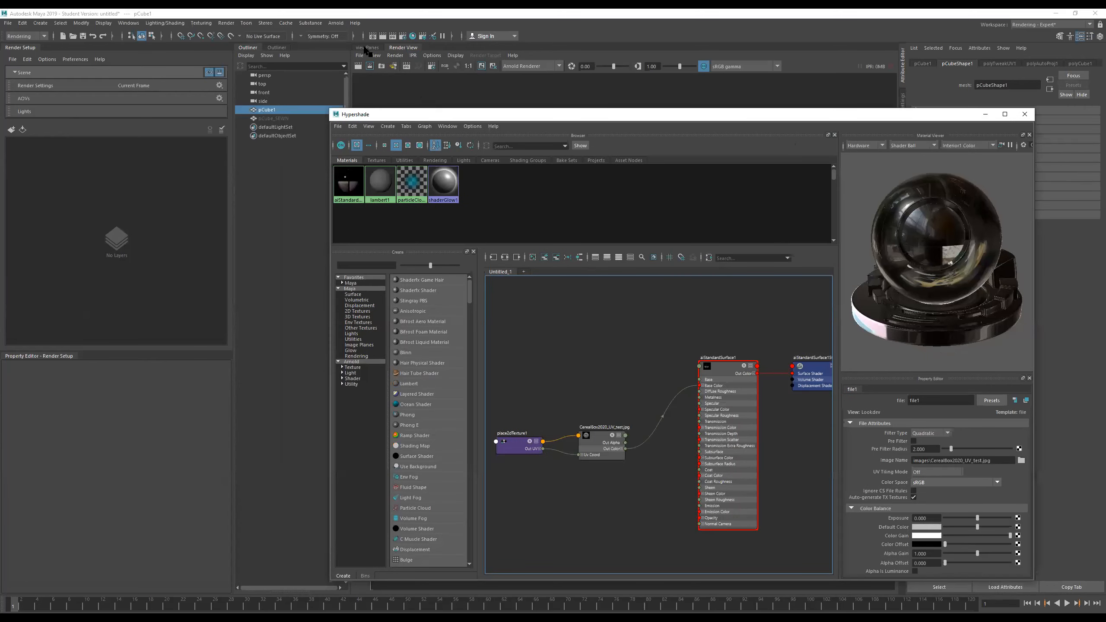
pyautogui.rightClick(404, 48)
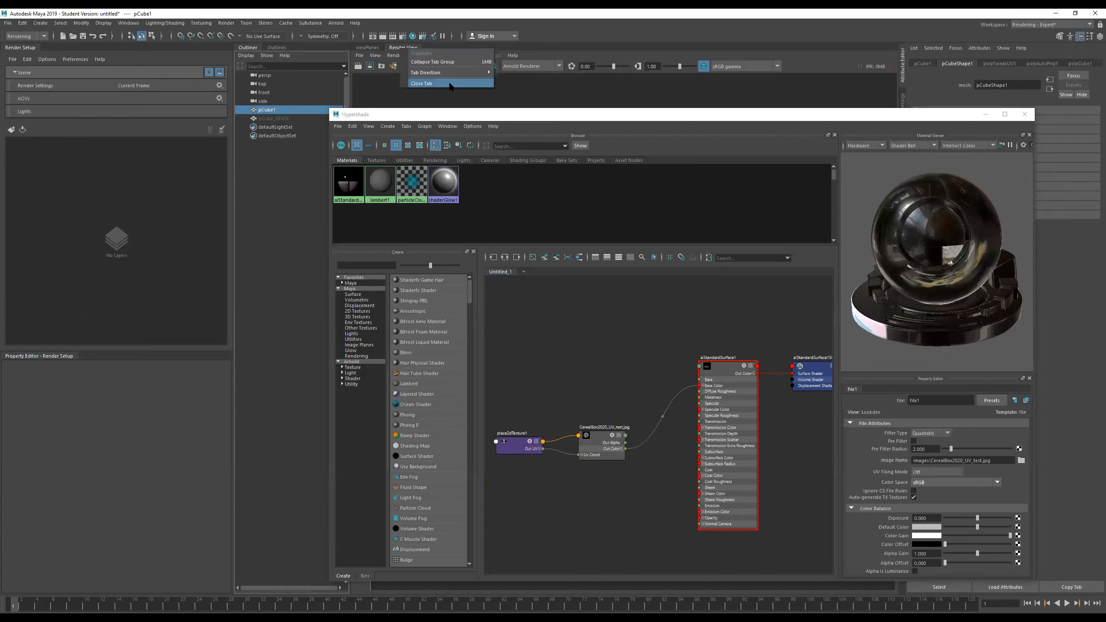
pyautogui.click(547, 33)
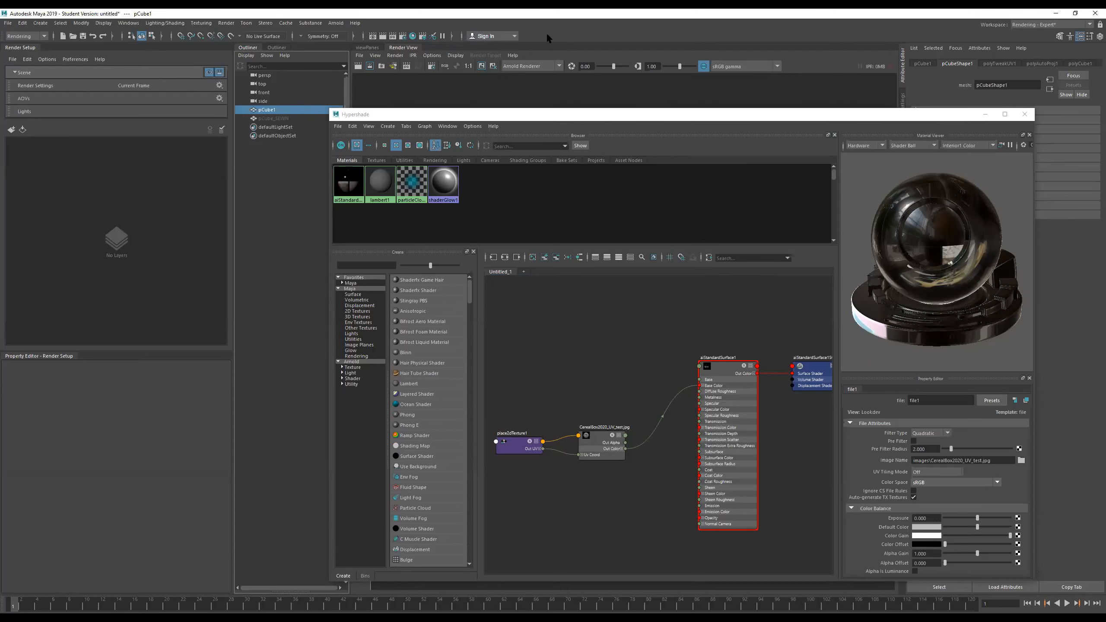
pyautogui.rightClick(406, 49)
pyautogui.click(583, 24)
pyautogui.moveTo(443, 114); pyautogui.dragTo(857, 107)
# Step: Check the box in the Maya Classic workspace and go back to the Rendering - Expert workspace
pyautogui.click(1027, 26)
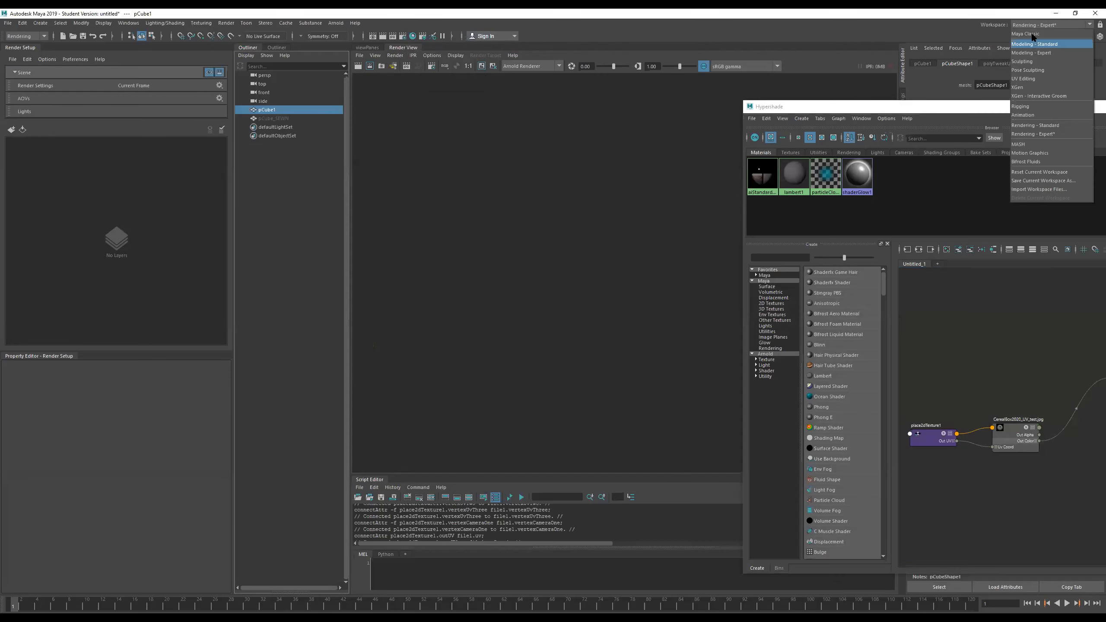
pyautogui.click(1033, 37)
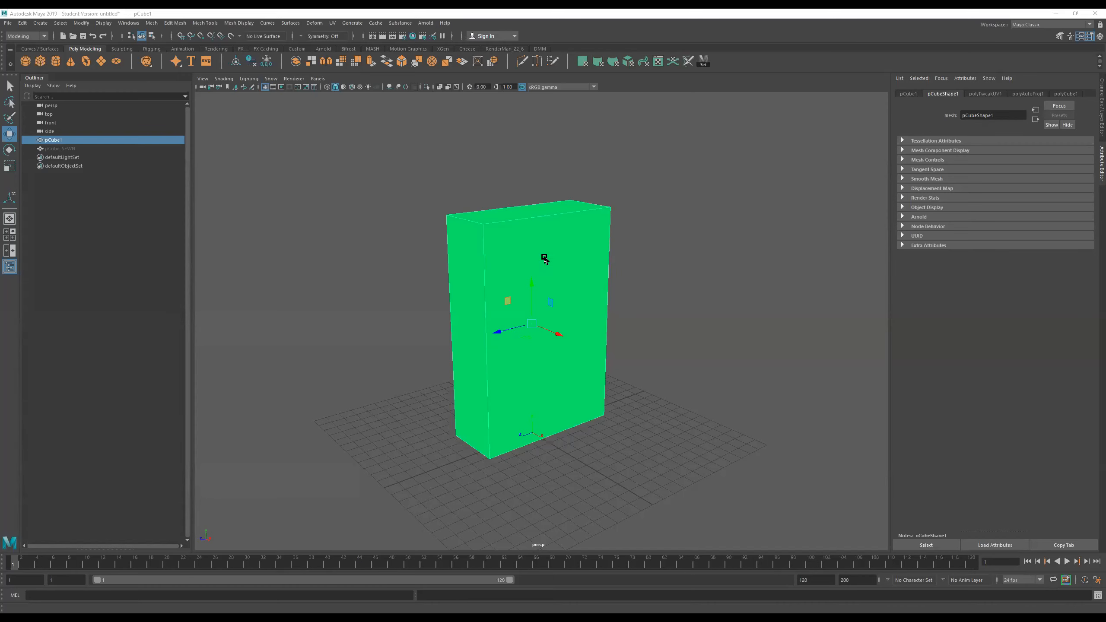
pyautogui.click(1054, 26)
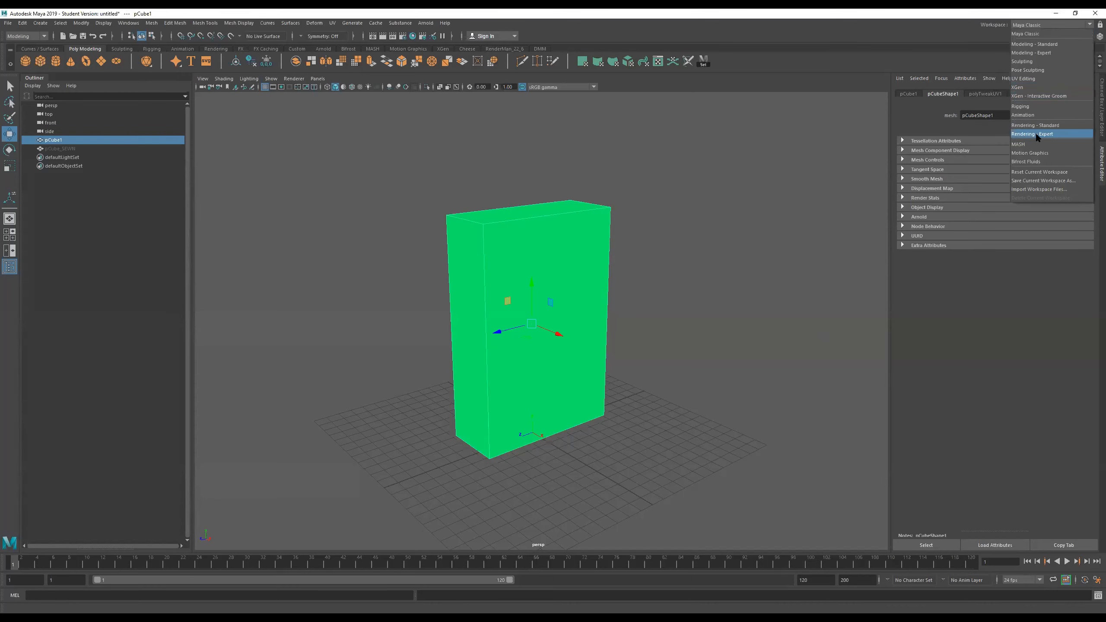
pyautogui.click(1035, 135)
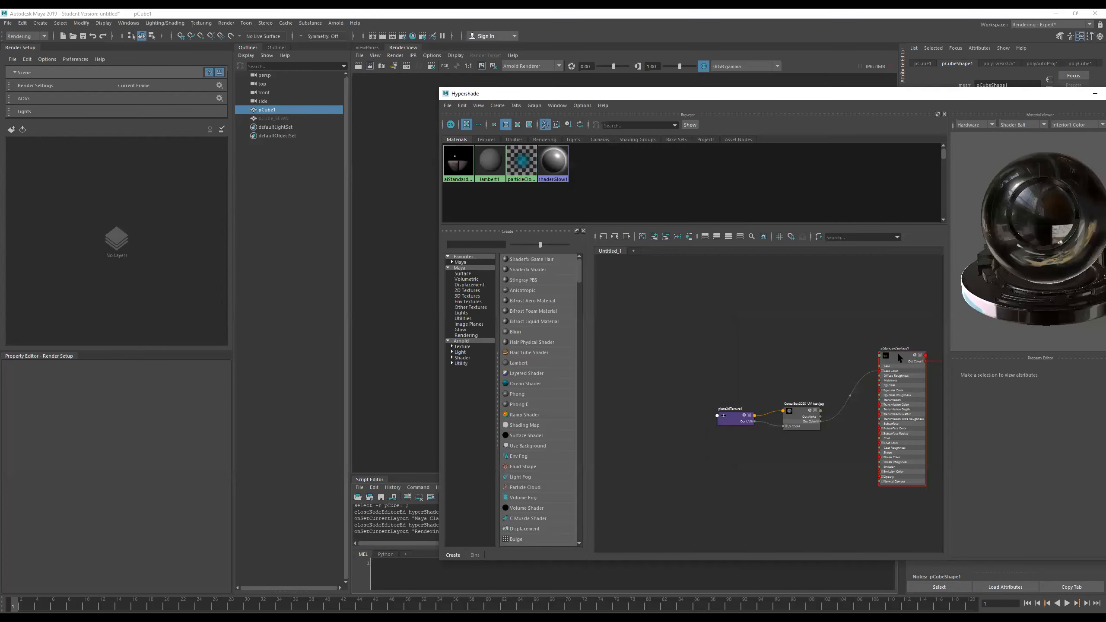
# Step: Reassign the aiStandardSurface1 material from the Hypershade graph to pCube1
pyautogui.moveTo(900, 357); pyautogui.dragTo(882, 374)
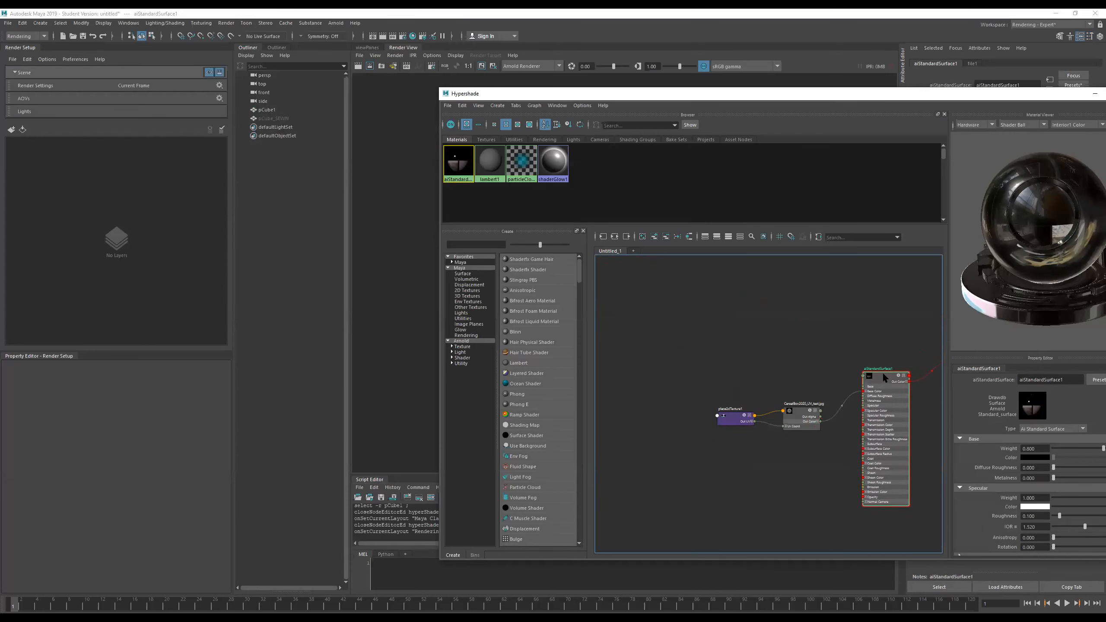
pyautogui.click(272, 110)
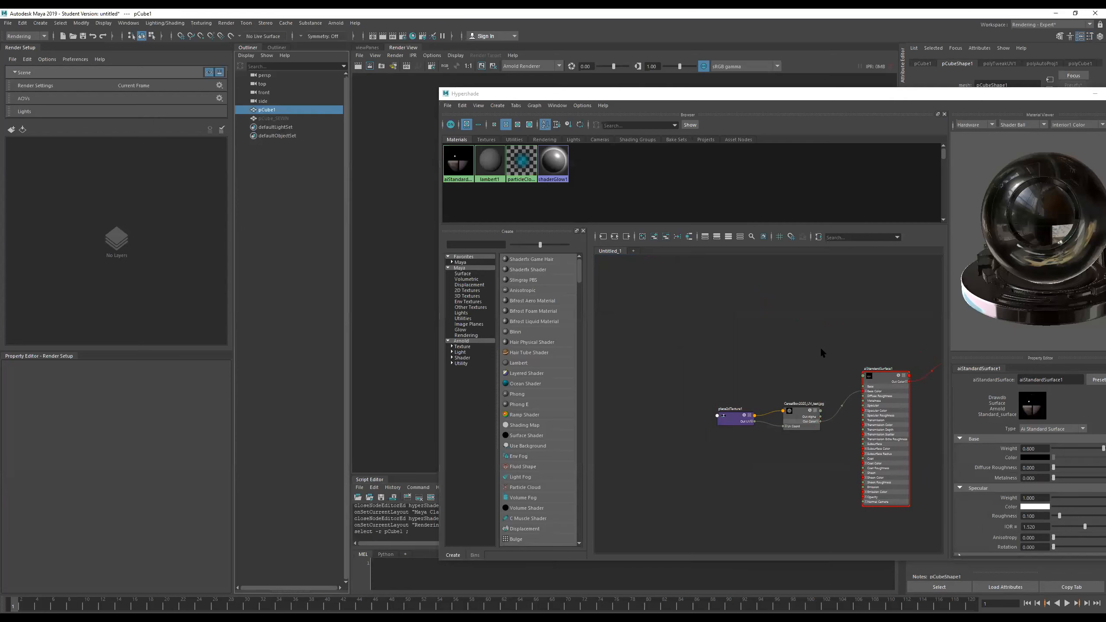
pyautogui.rightClick(878, 375)
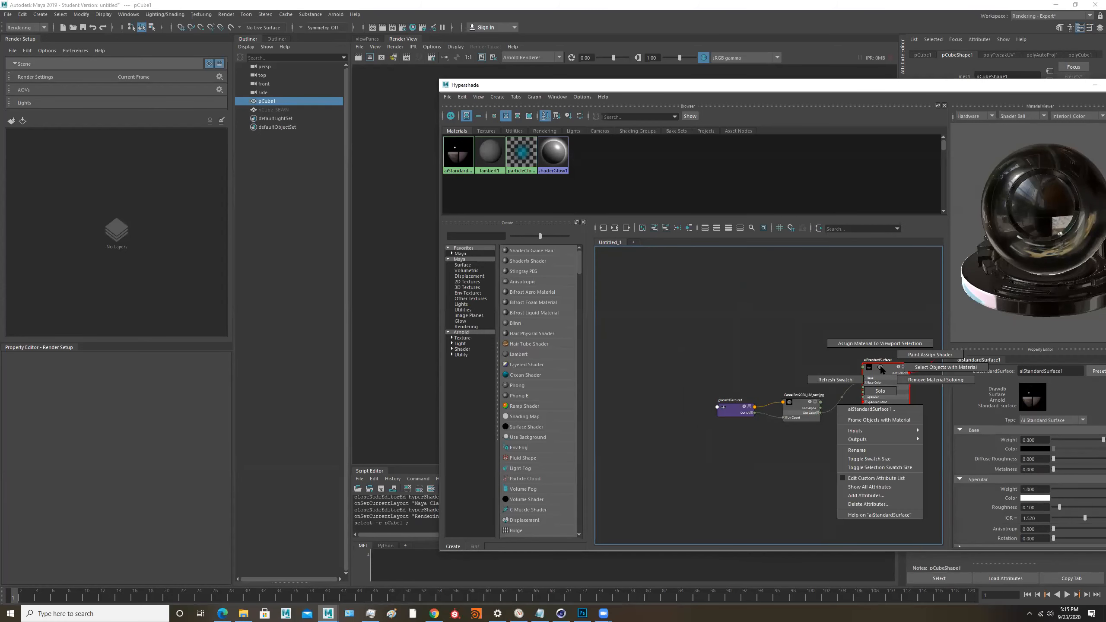
pyautogui.click(879, 335)
pyautogui.click(949, 24)
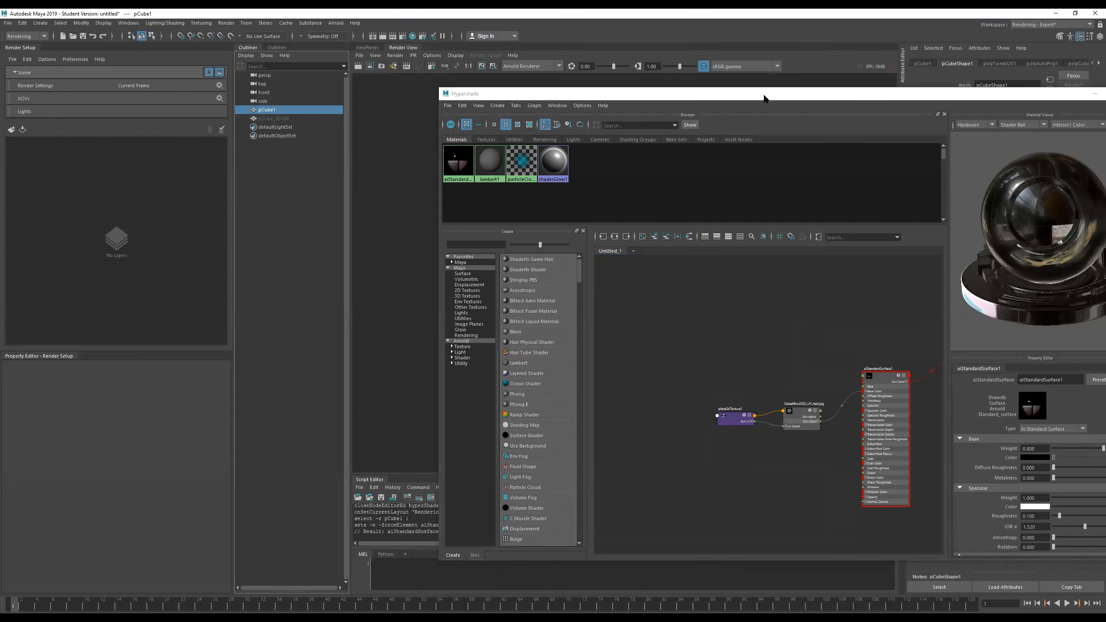
pyautogui.moveTo(819, 97); pyautogui.dragTo(627, 109)
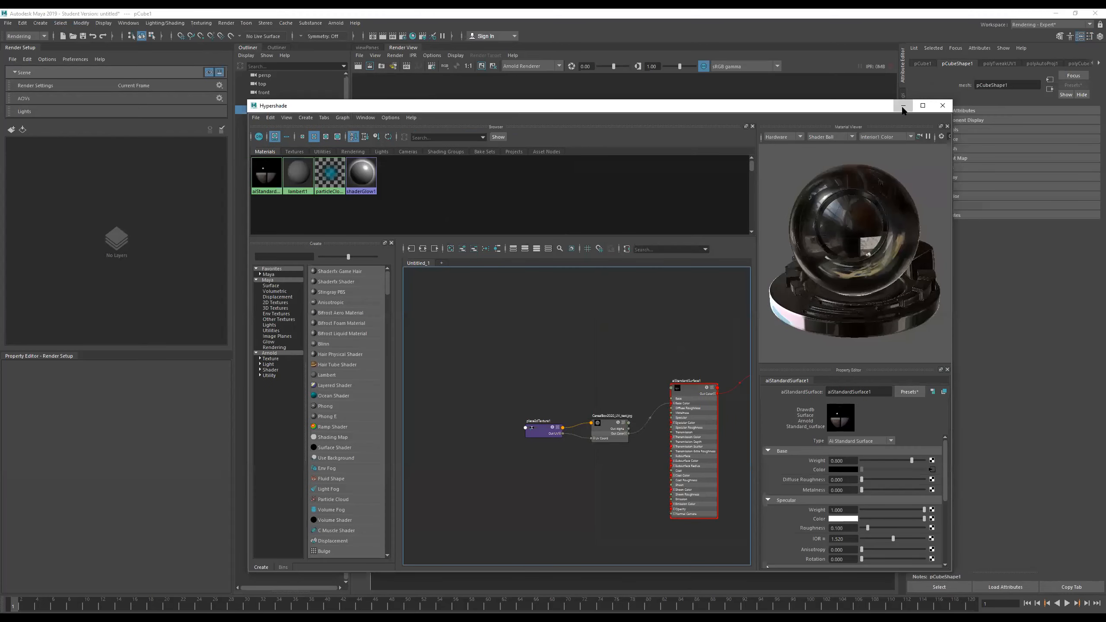
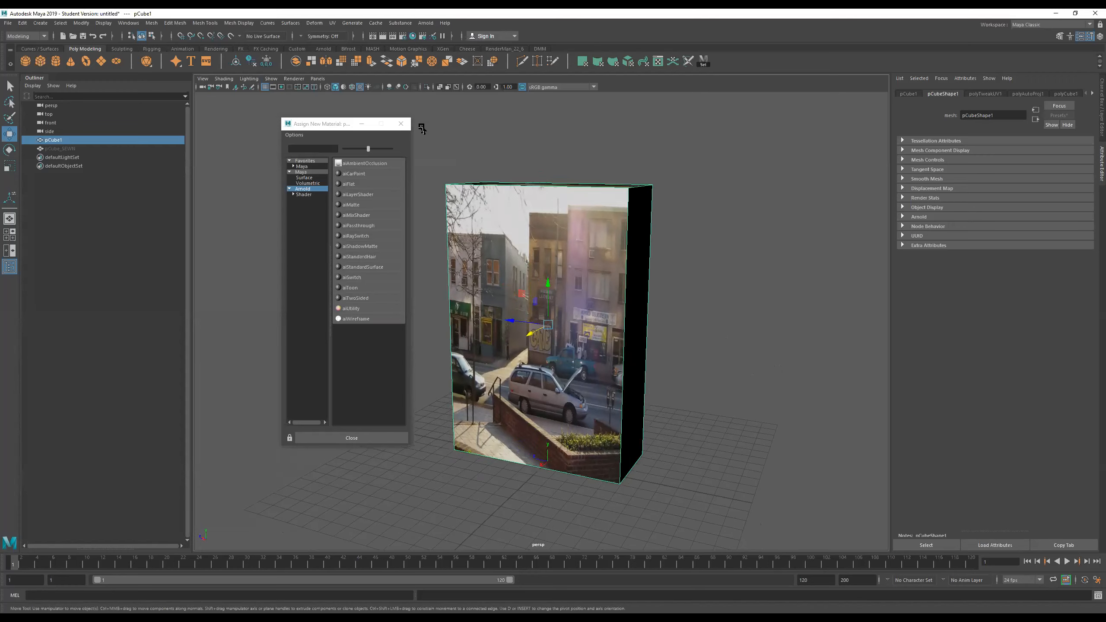
# Step: Replace the box's photo material with the existing lambert1 material
pyautogui.keyDown('alt'); pyautogui.moveTo(638, 257); pyautogui.dragTo(403, 287); pyautogui.keyUp('alt')
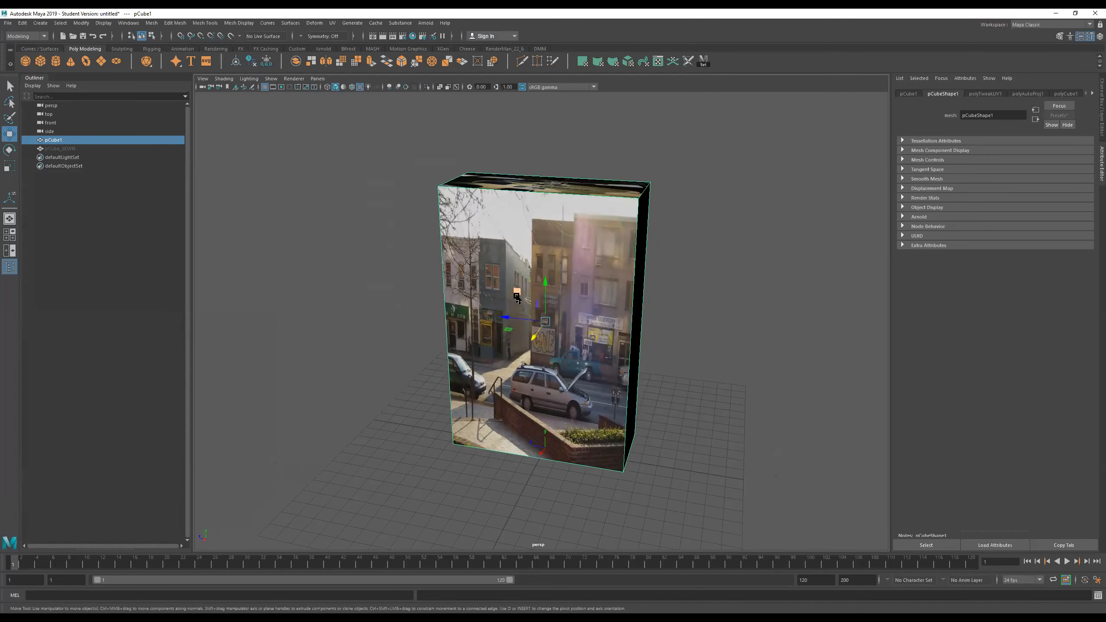
pyautogui.moveTo(694, 365)
pyautogui.keyDown('alt'); pyautogui.mouseDown()
pyautogui.moveTo(647, 354)
pyautogui.moveTo(676, 349)
pyautogui.moveTo(678, 360)
pyautogui.mouseUp(); pyautogui.keyUp('alt')
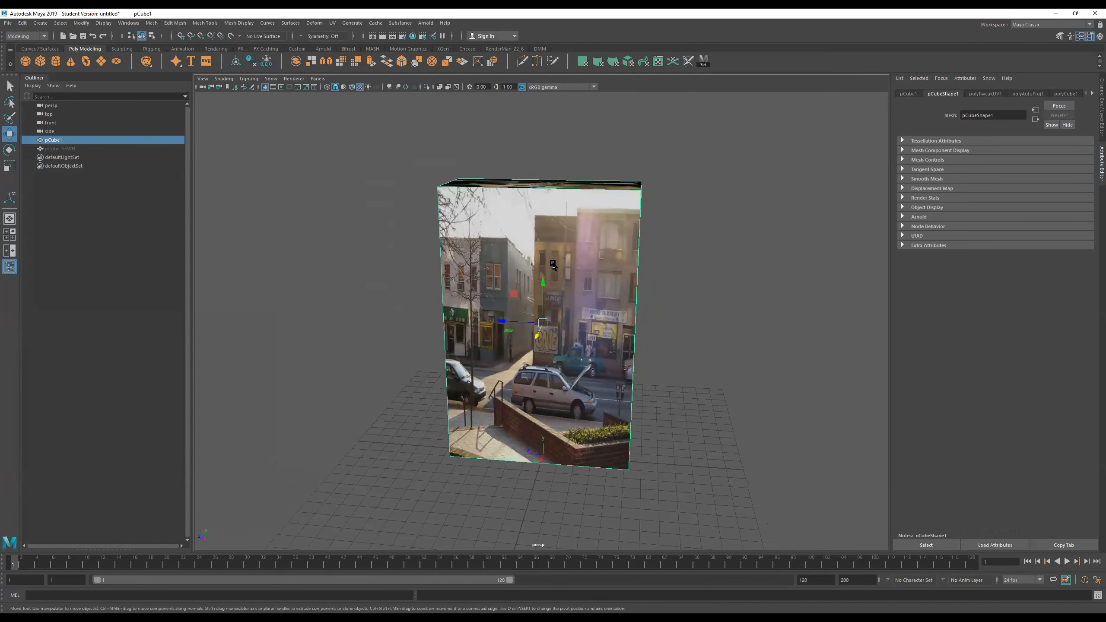
pyautogui.click(1093, 94)
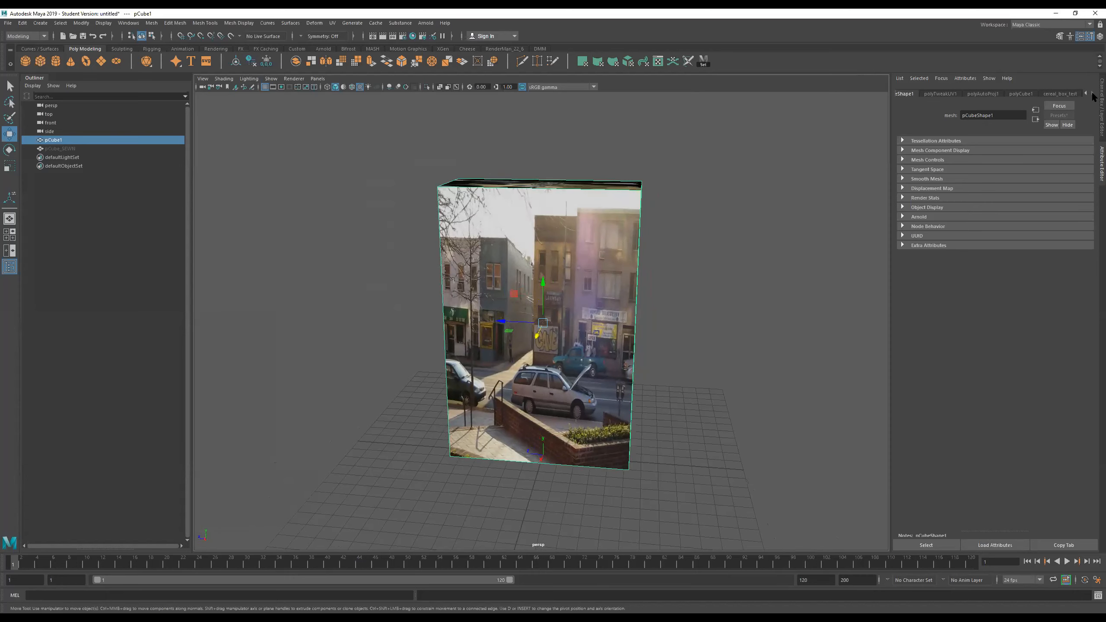
pyautogui.rightClick(557, 243)
pyautogui.moveTo(576, 481)
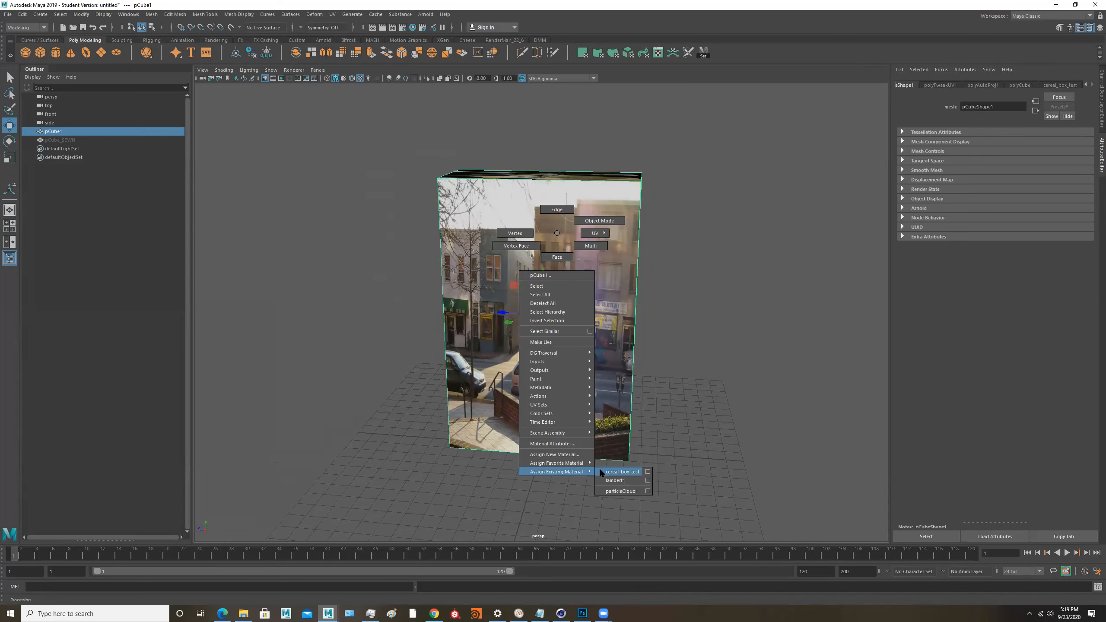
pyautogui.click(614, 480)
pyautogui.keyDown('alt'); pyautogui.moveTo(588, 307); pyautogui.dragTo(584, 335); pyautogui.keyUp('alt')
# Step: Switch to the UV Editing workspace and apply an Automatic UV projection to the box
pyautogui.click(1047, 24)
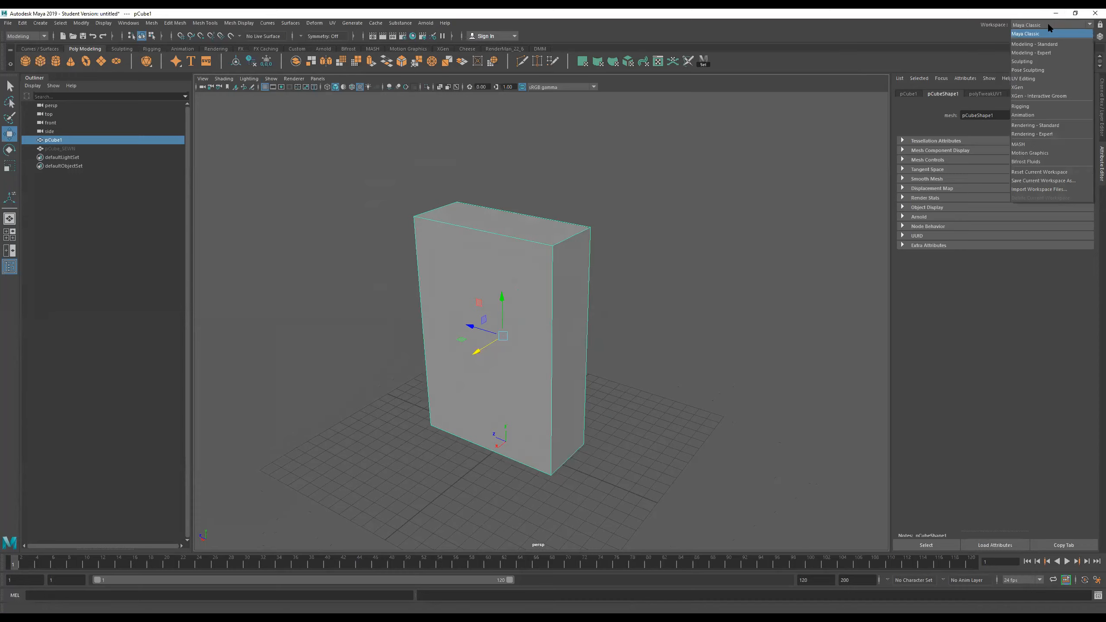
pyautogui.click(1037, 77)
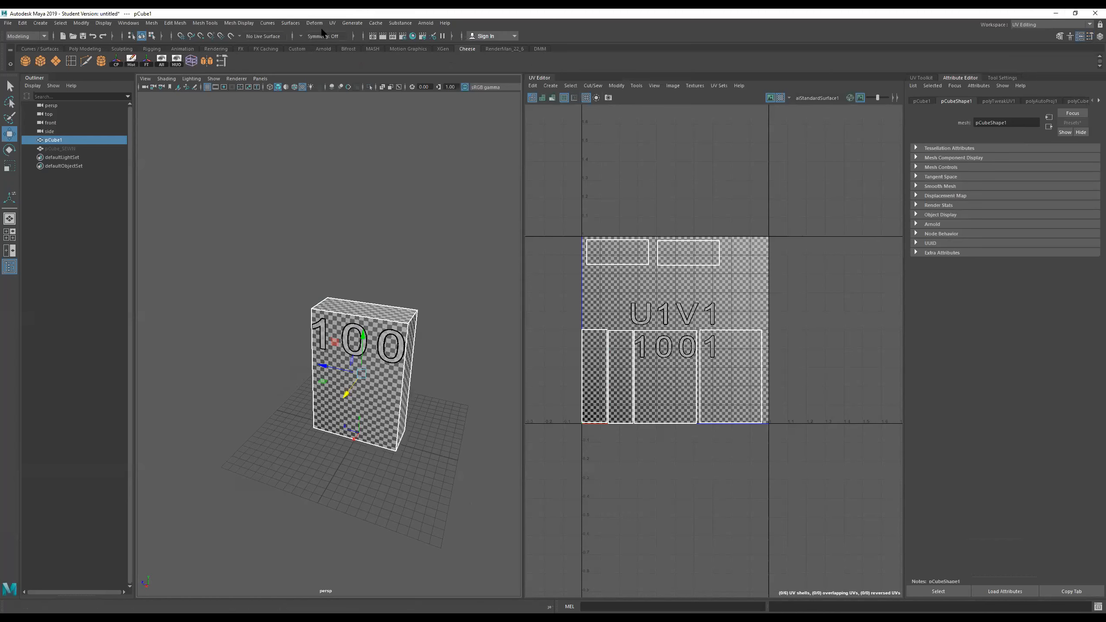
pyautogui.click(332, 23)
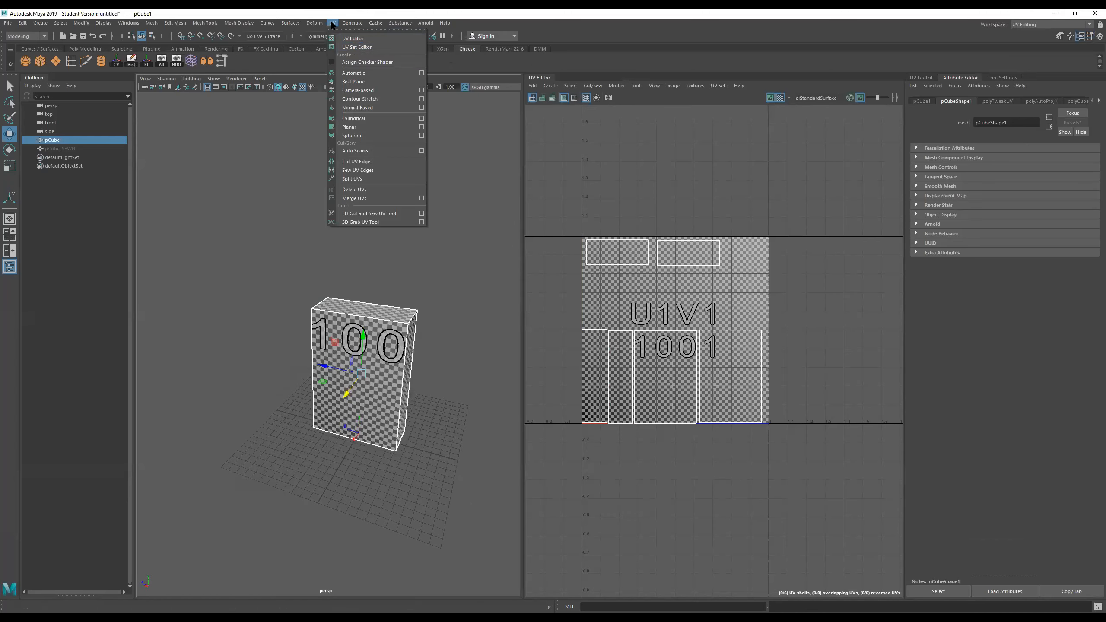
pyautogui.click(356, 73)
pyautogui.keyDown('alt'); pyautogui.moveTo(420, 204); pyautogui.dragTo(377, 275); pyautogui.keyUp('alt')
pyautogui.keyDown('alt'); pyautogui.moveTo(373, 294); pyautogui.dragTo(432, 334, button='right'); pyautogui.keyUp('alt')
pyautogui.keyDown('alt'); pyautogui.moveTo(432, 334); pyautogui.dragTo(427, 377); pyautogui.keyUp('alt')
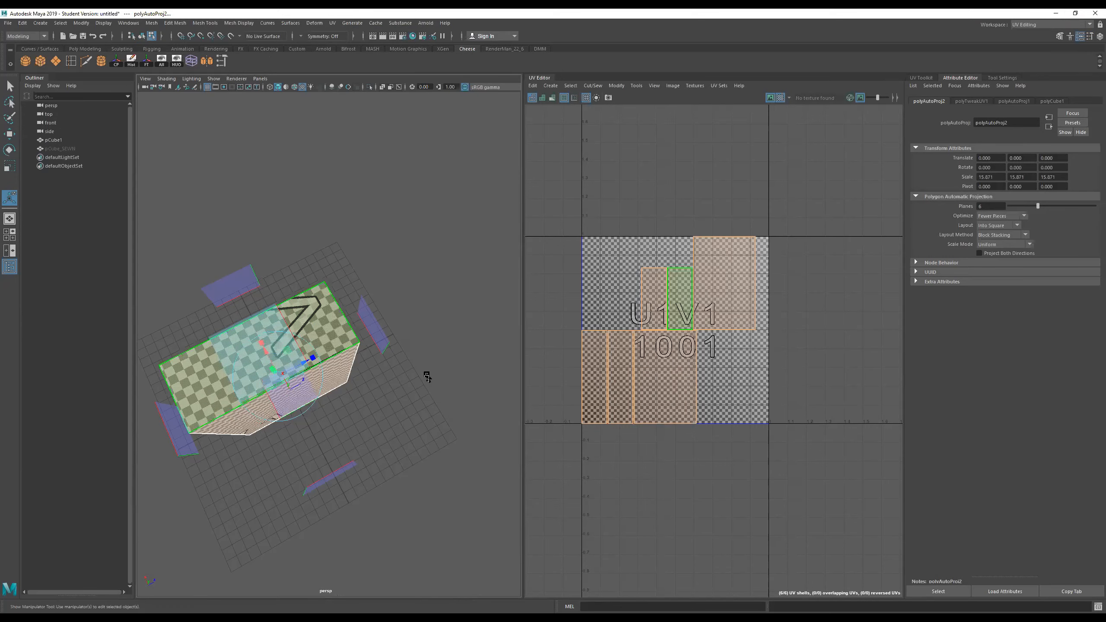
pyautogui.keyDown('alt'); pyautogui.moveTo(296, 388); pyautogui.dragTo(480, 318); pyautogui.keyUp('alt')
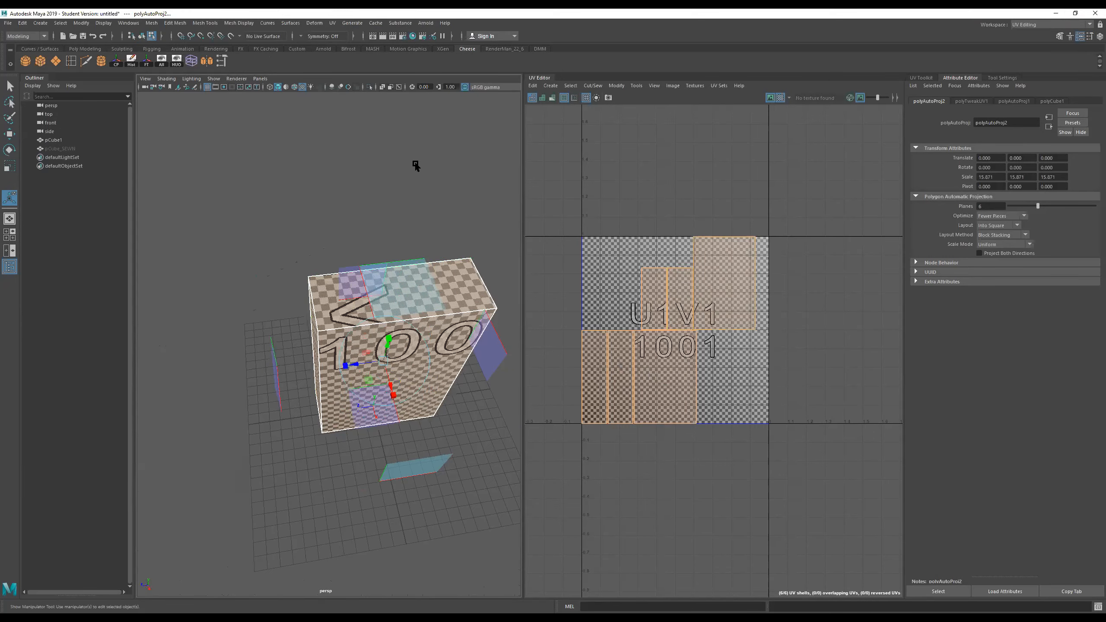
# Step: Leave the projection manipulator and select the whole box in object mode
pyautogui.press('q')
pyautogui.keyDown('alt'); pyautogui.moveTo(414, 240); pyautogui.dragTo(317, 259); pyautogui.keyUp('alt')
pyautogui.moveTo(353, 244); pyautogui.dragTo(461, 125, button='right')
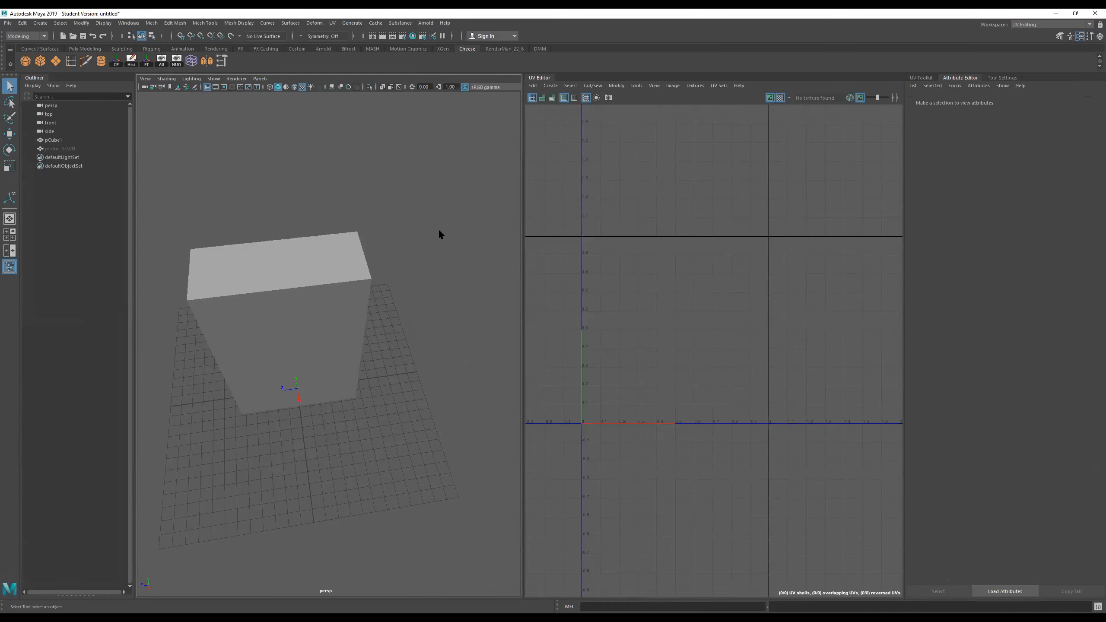
pyautogui.keyDown('alt'); pyautogui.moveTo(438, 228); pyautogui.dragTo(461, 297); pyautogui.keyUp('alt')
pyautogui.click(332, 273)
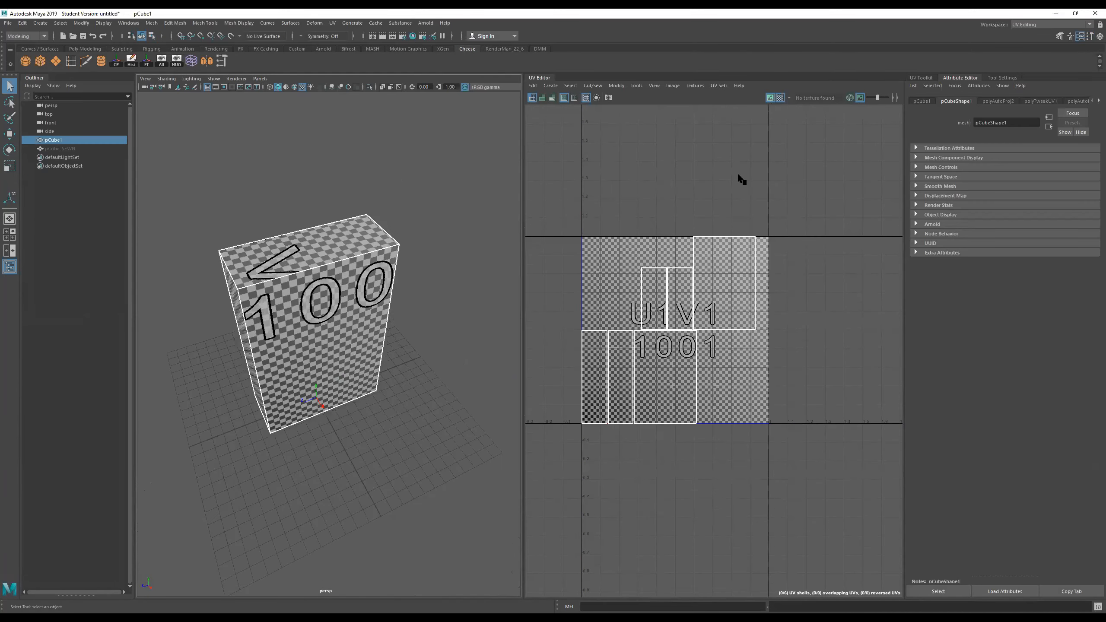
# Step: Separate the two small end-face UV shells and move them toward the upper-left area of the UV tile
pyautogui.rightClick(659, 292)
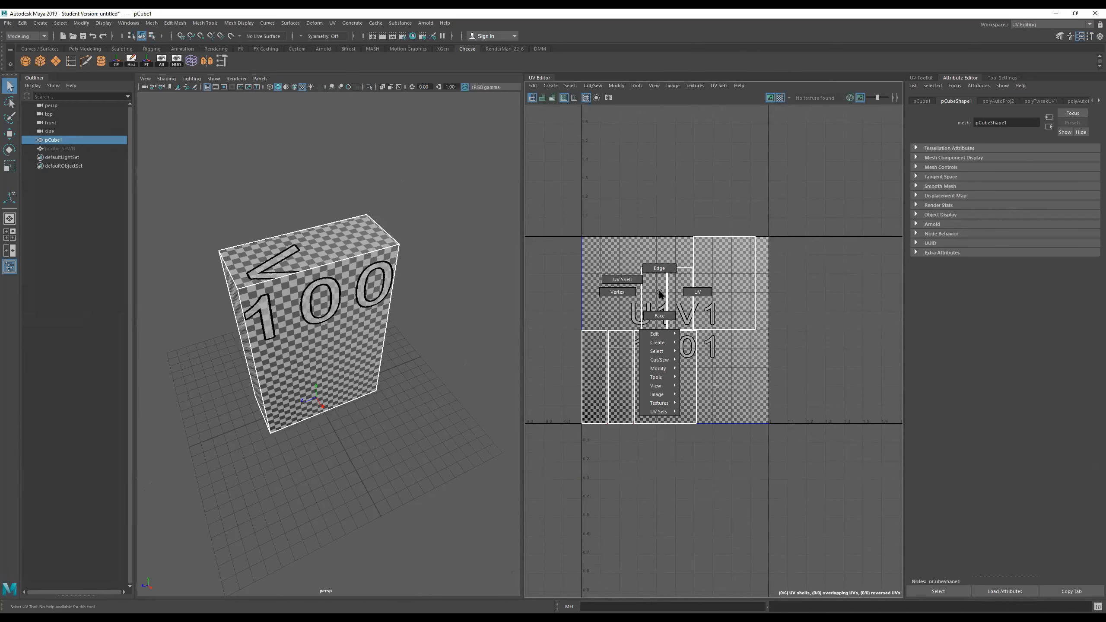
pyautogui.click(659, 315)
pyautogui.click(667, 300)
pyautogui.press('w')
pyautogui.moveTo(667, 300)
pyautogui.mouseDown()
pyautogui.moveTo(616, 270)
pyautogui.moveTo(610, 278)
pyautogui.moveTo(712, 276)
pyautogui.moveTo(672, 279)
pyautogui.mouseUp()
pyautogui.click(667, 302)
pyautogui.click(617, 291)
# Step: Space out the large panel shell and the two narrow side shells along the lower edge of the UV tile
pyautogui.click(688, 362)
pyautogui.moveTo(723, 375); pyautogui.dragTo(758, 374)
pyautogui.click(631, 366)
pyautogui.moveTo(682, 383); pyautogui.dragTo(659, 378)
pyautogui.click(595, 379)
# Step: Reselect the box in object mode and export its UV snapshot as CerealBox2020_UV02 in Targa format at 2048 x 2048 px
pyautogui.moveTo(350, 252); pyautogui.dragTo(395, 200, button='right')
pyautogui.moveTo(393, 210)
pyautogui.keyDown('alt'); pyautogui.mouseDown()
pyautogui.moveTo(445, 179)
pyautogui.moveTo(388, 193)
pyautogui.moveTo(428, 196)
pyautogui.mouseUp(); pyautogui.keyUp('alt')
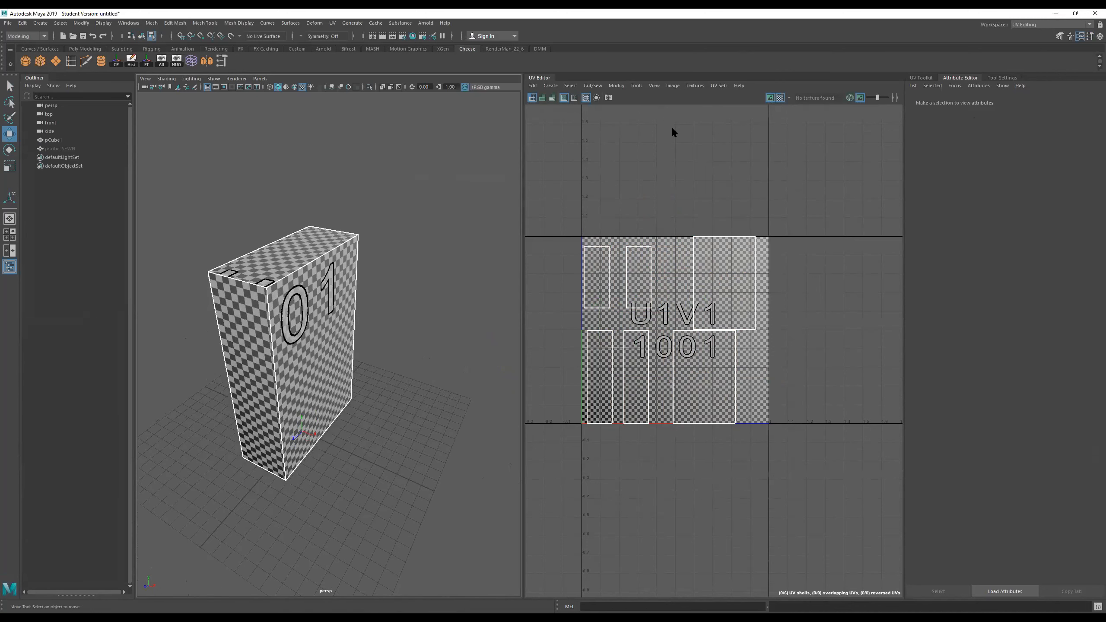
pyautogui.moveTo(301, 265); pyautogui.dragTo(453, 166, button='right')
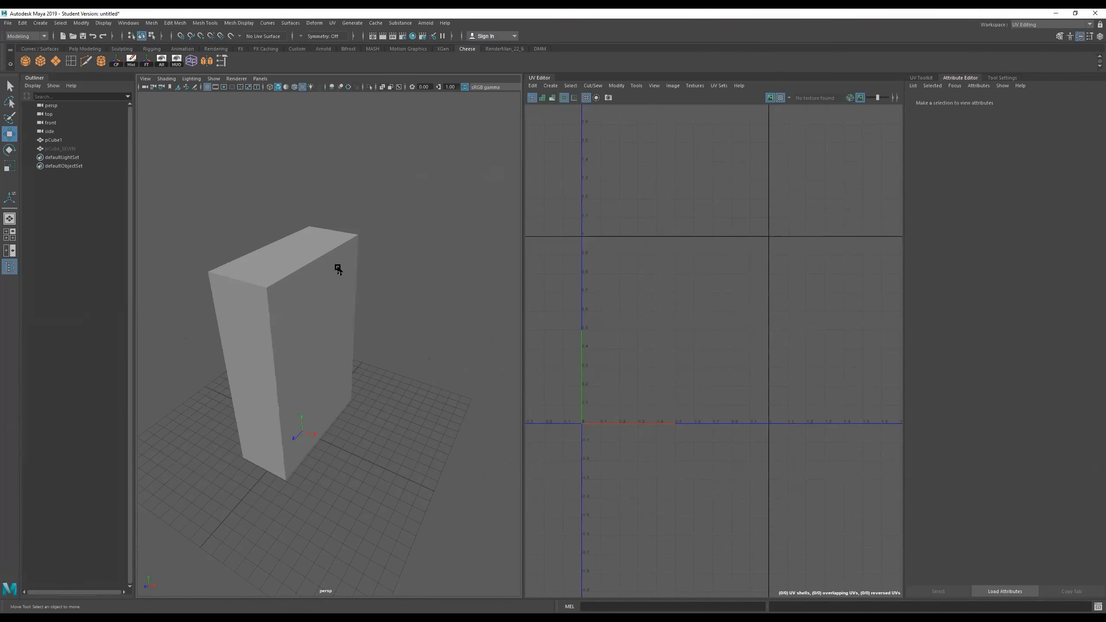
pyautogui.click(338, 269)
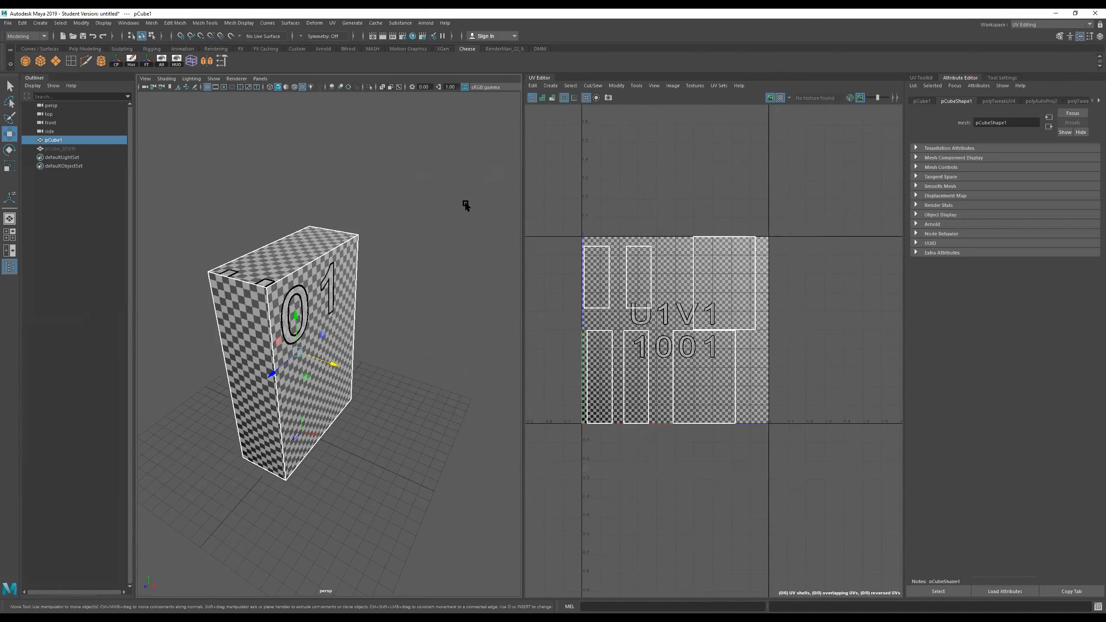
pyautogui.click(608, 98)
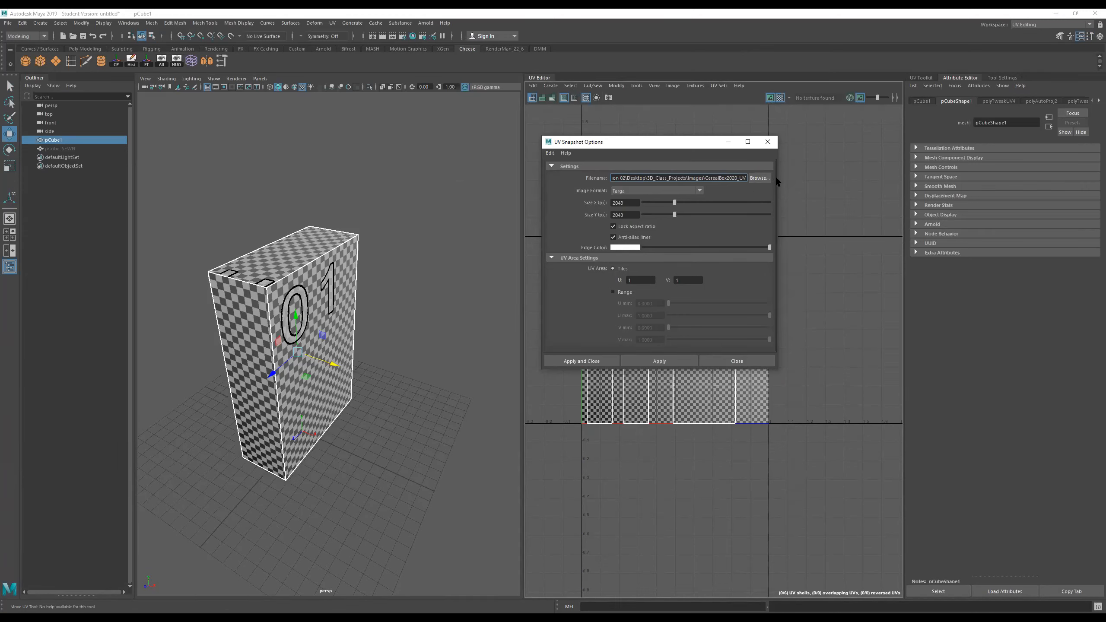
pyautogui.write('02')
pyautogui.click(609, 361)
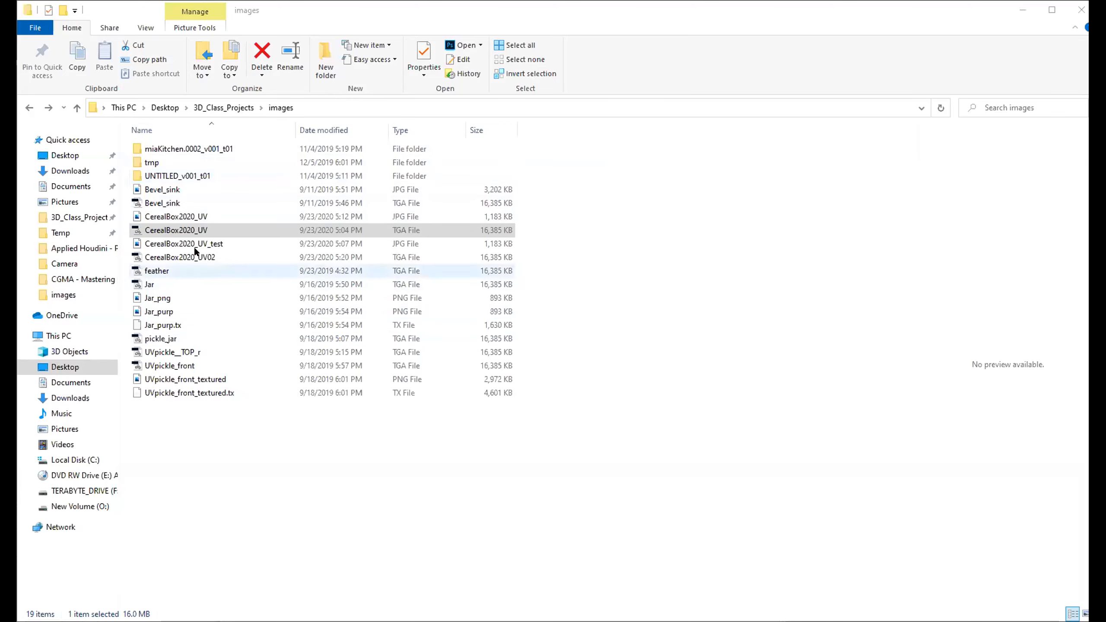
# Step: Open the CerealBox2020_UV02 TGA file from the project's images folder in Photoshop
pyautogui.click(203, 256)
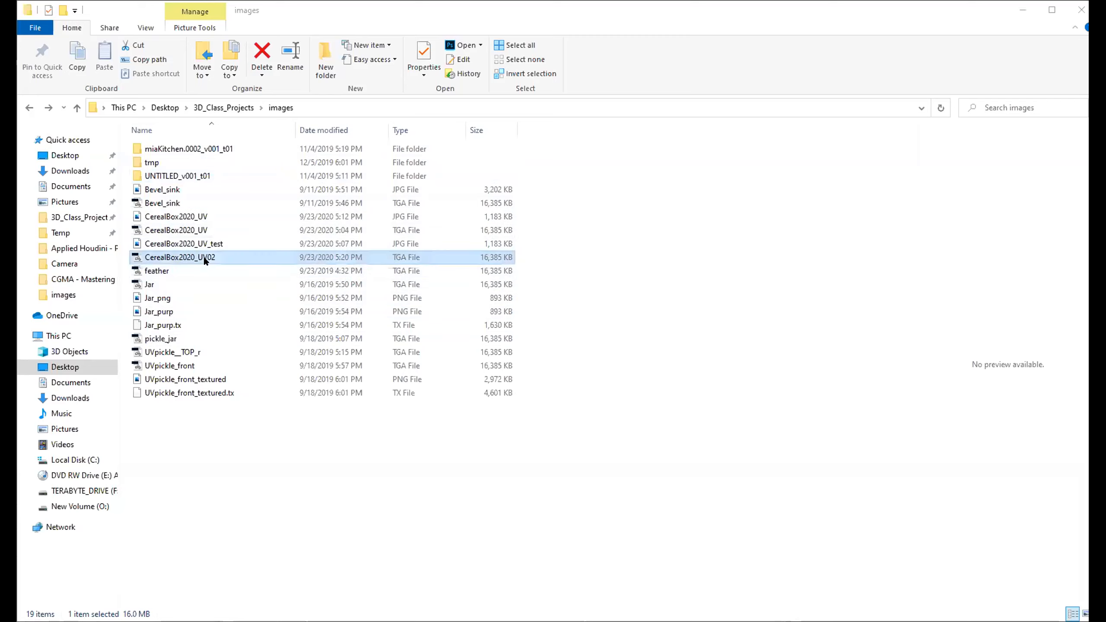
pyautogui.rightClick(177, 256)
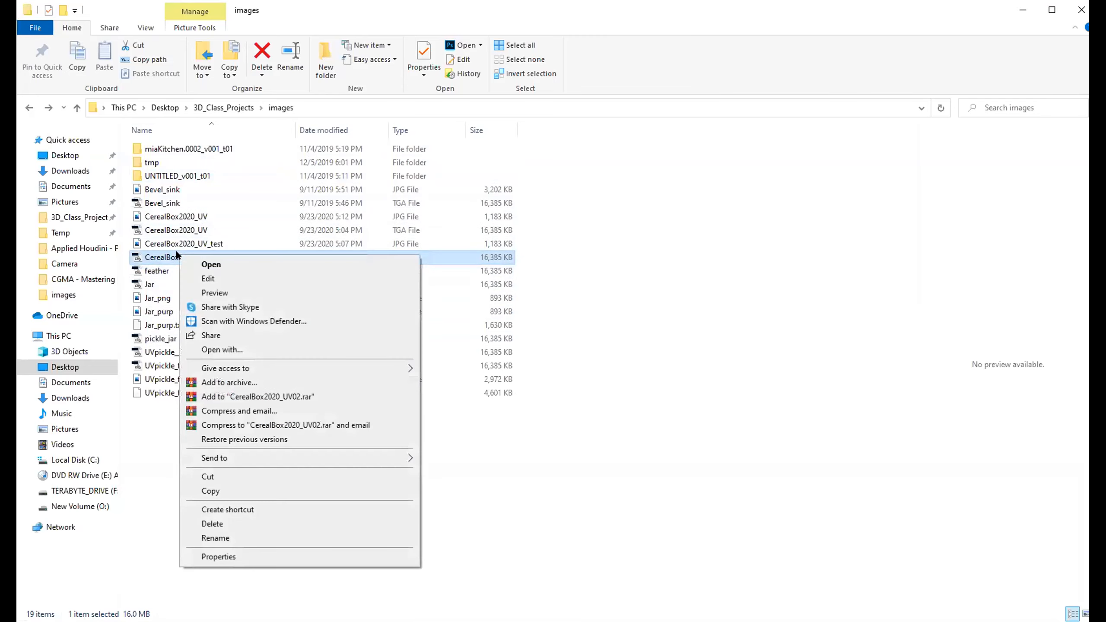
pyautogui.click(237, 350)
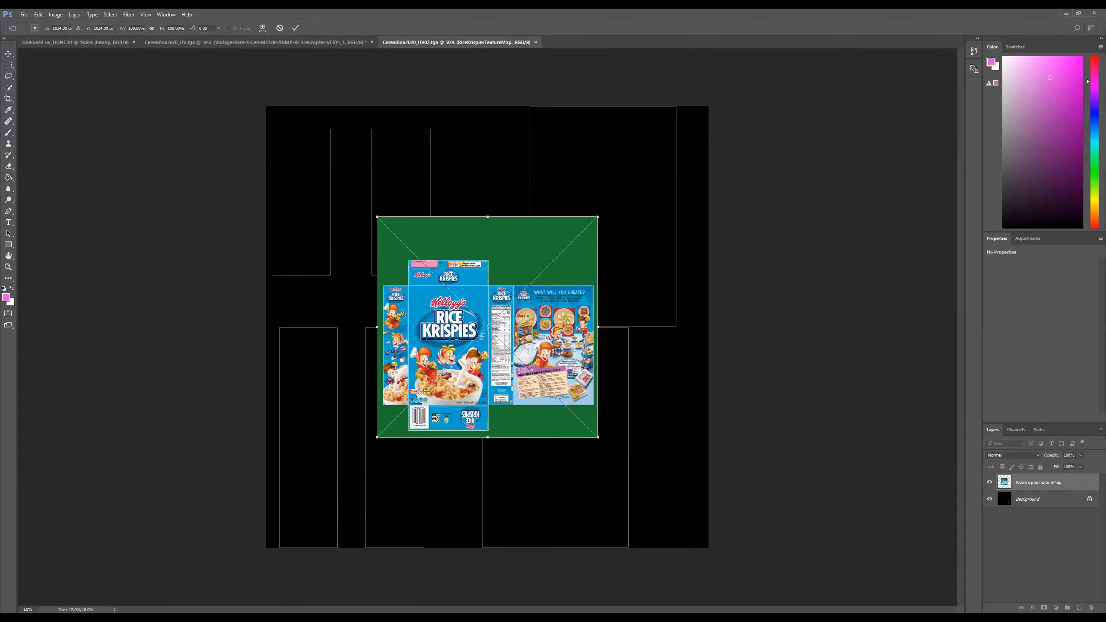
# Step: Scale the placed Rice Krispies artwork up to about 185%, keeping it against the UV map's upper-right corner, and commit the placement
pyautogui.moveTo(597, 217); pyautogui.dragTo(707, 106)
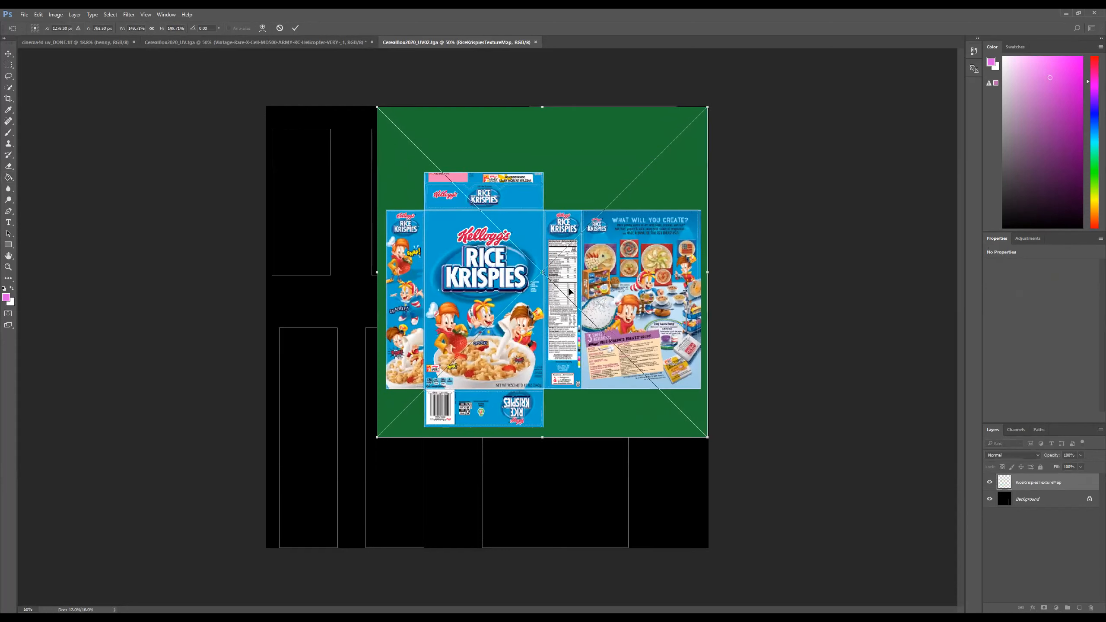
pyautogui.moveTo(377, 437); pyautogui.dragTo(298, 516)
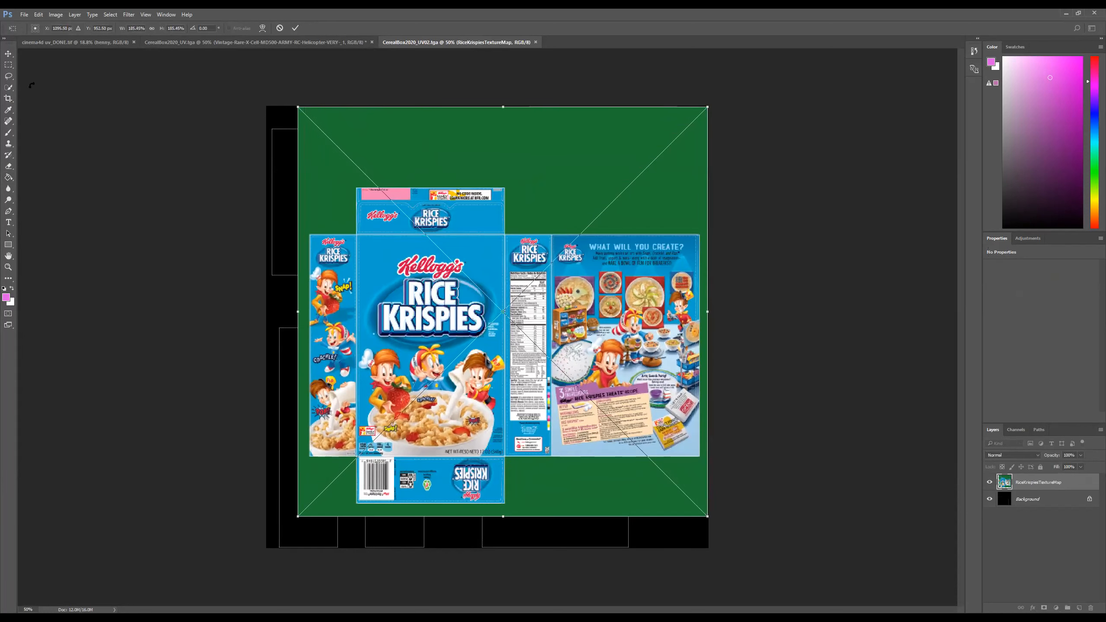
pyautogui.click(8, 99)
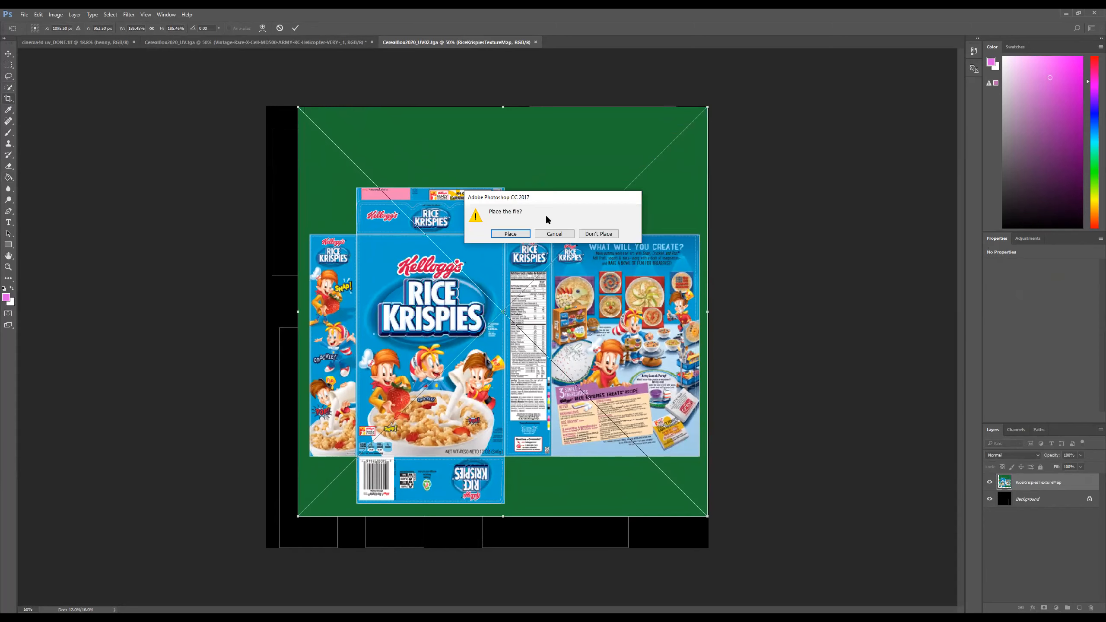
pyautogui.click(510, 234)
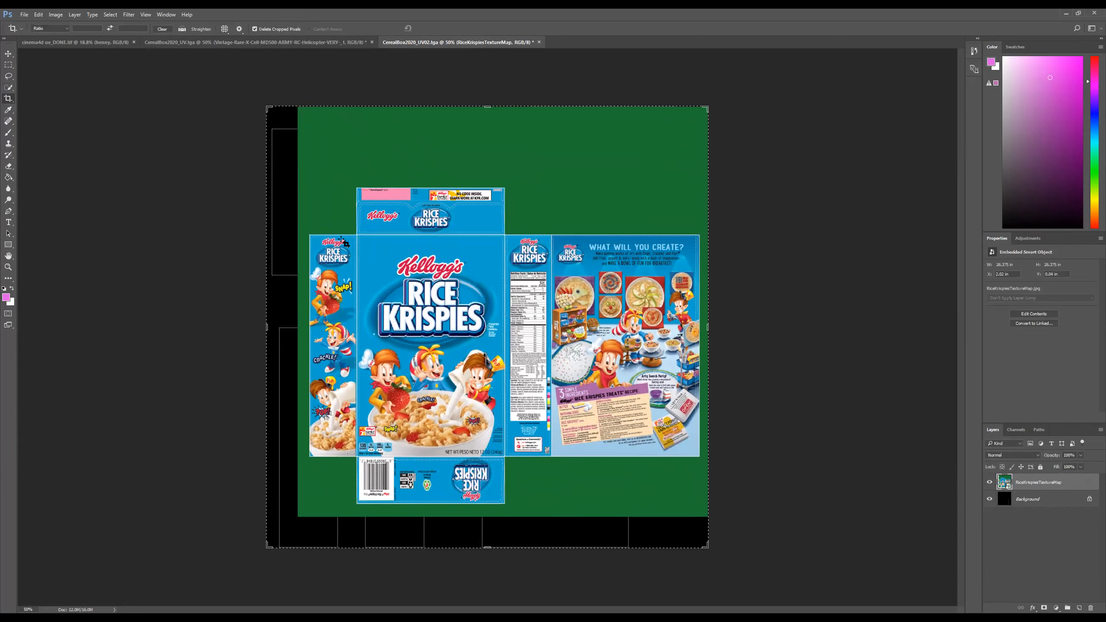
# Step: Try to isolate the artwork's leftmost character side panel by cropping the canvas to it, and undo the crop
pyautogui.moveTo(310, 236); pyautogui.dragTo(357, 458)
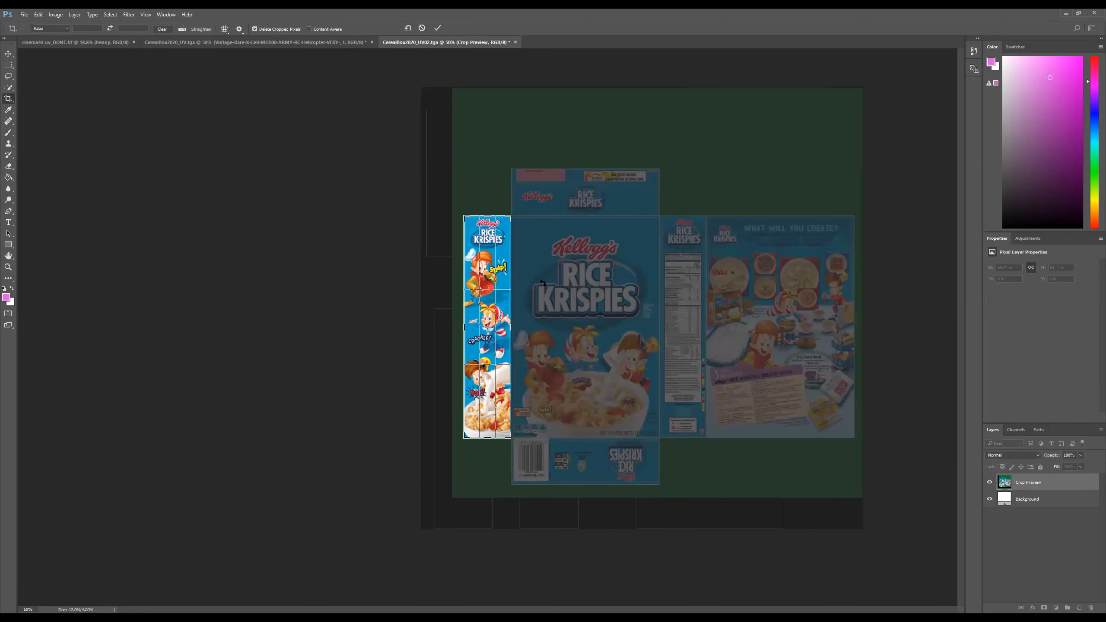
pyautogui.rightClick(499, 265)
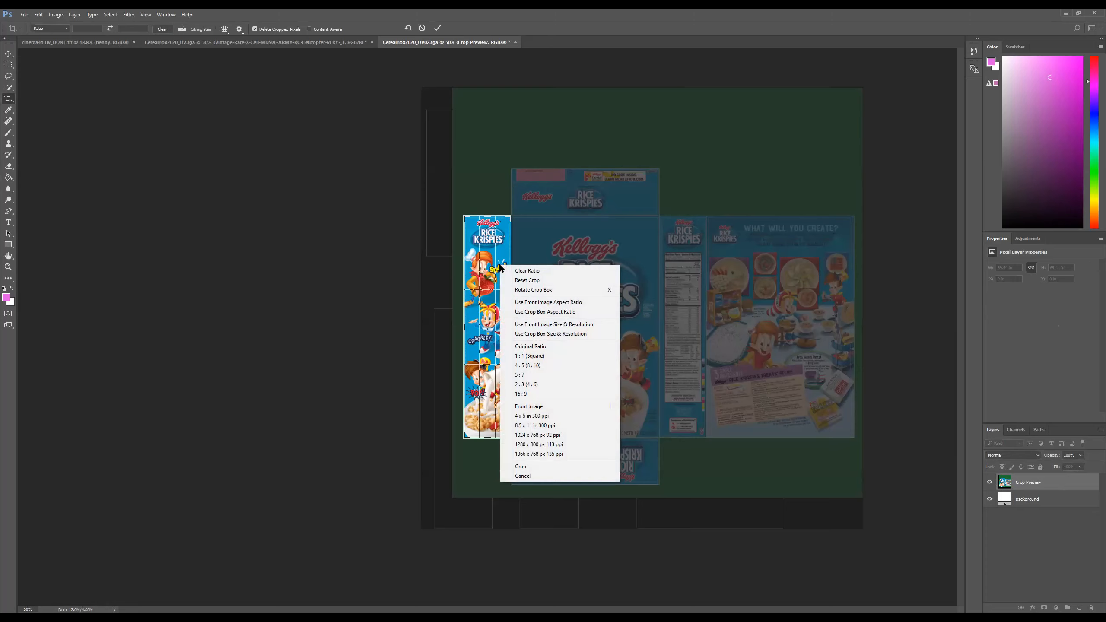
pyautogui.click(7, 65)
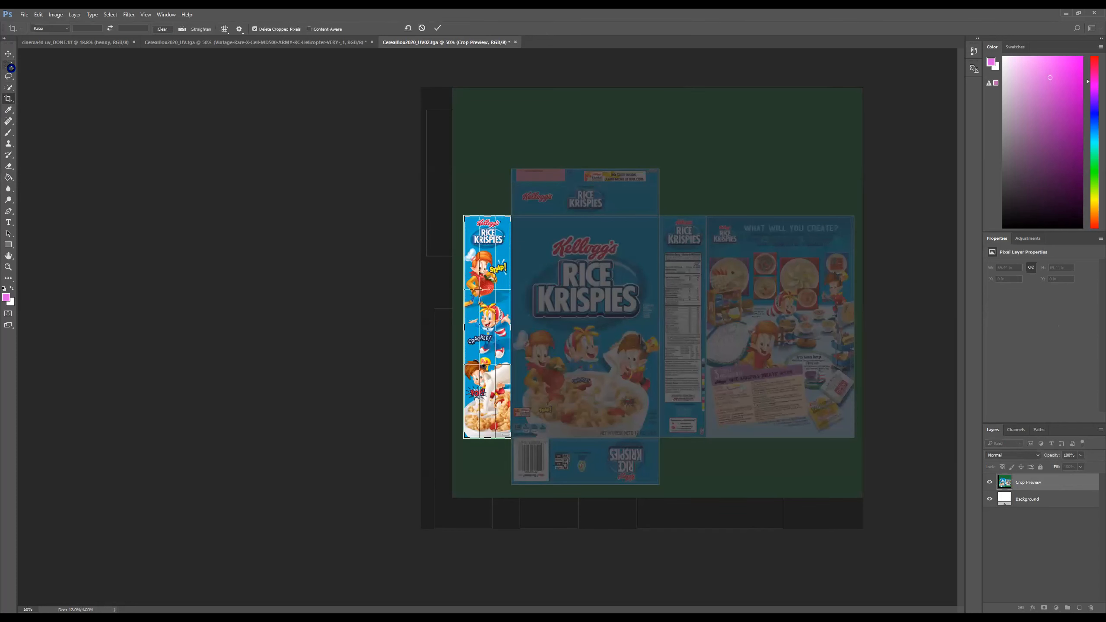
pyautogui.click(9, 66)
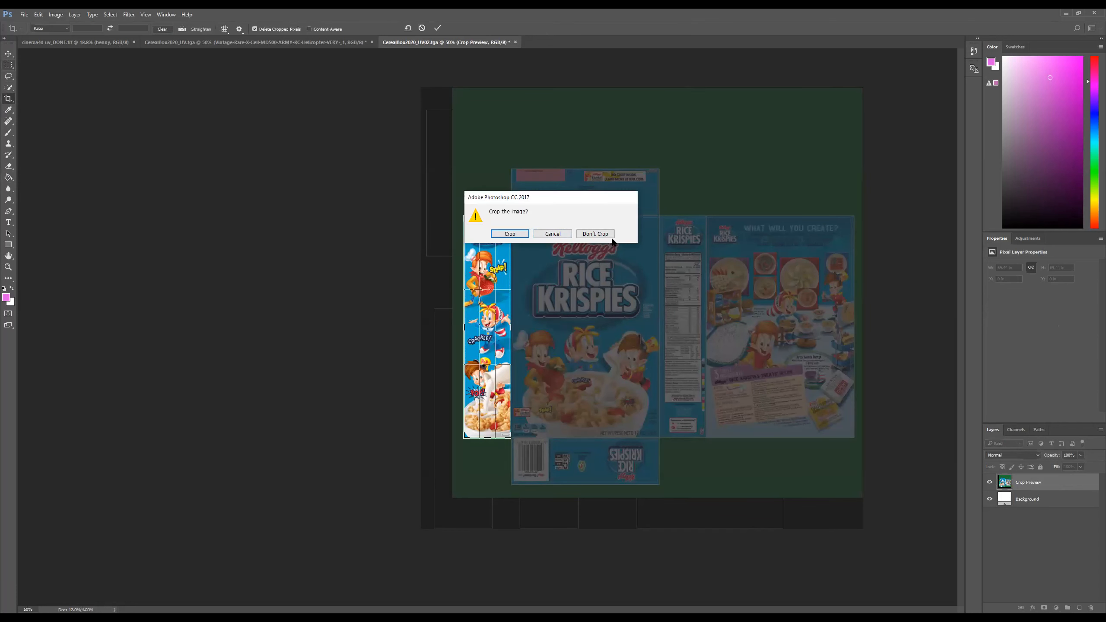
pyautogui.click(560, 235)
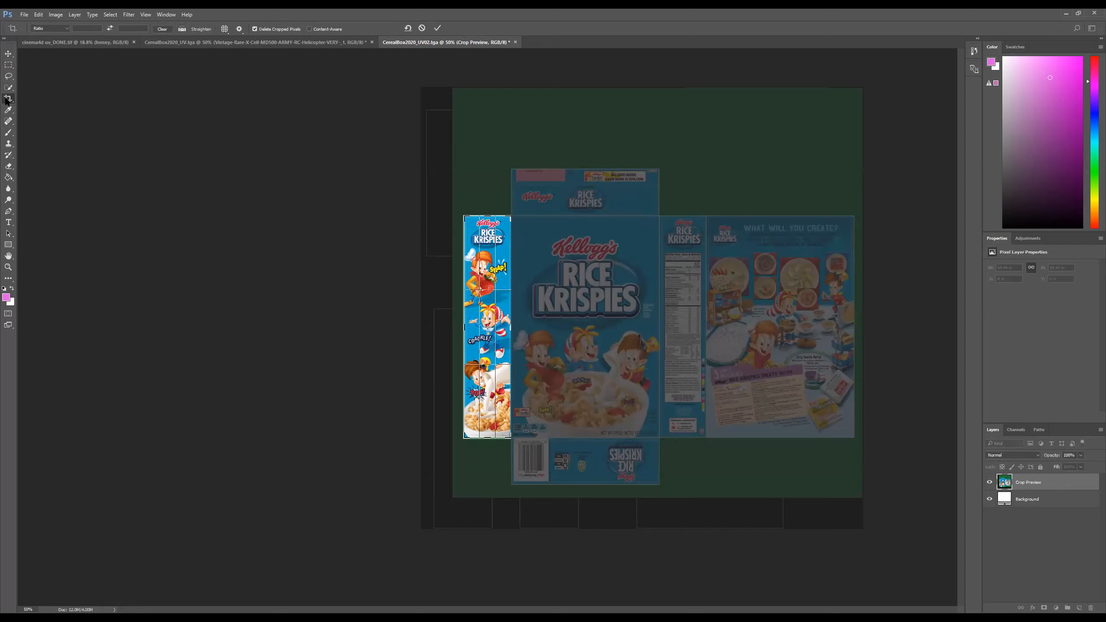
pyautogui.click(6, 100)
pyautogui.click(563, 234)
pyautogui.press('Return')
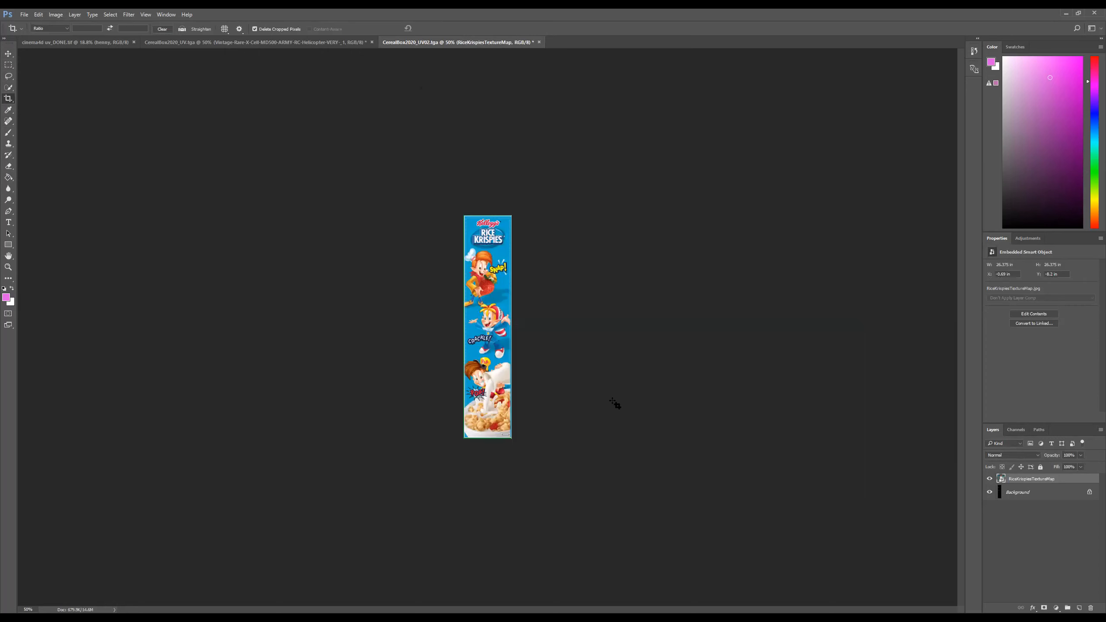
pyautogui.hotkey('ctrl', 'z')
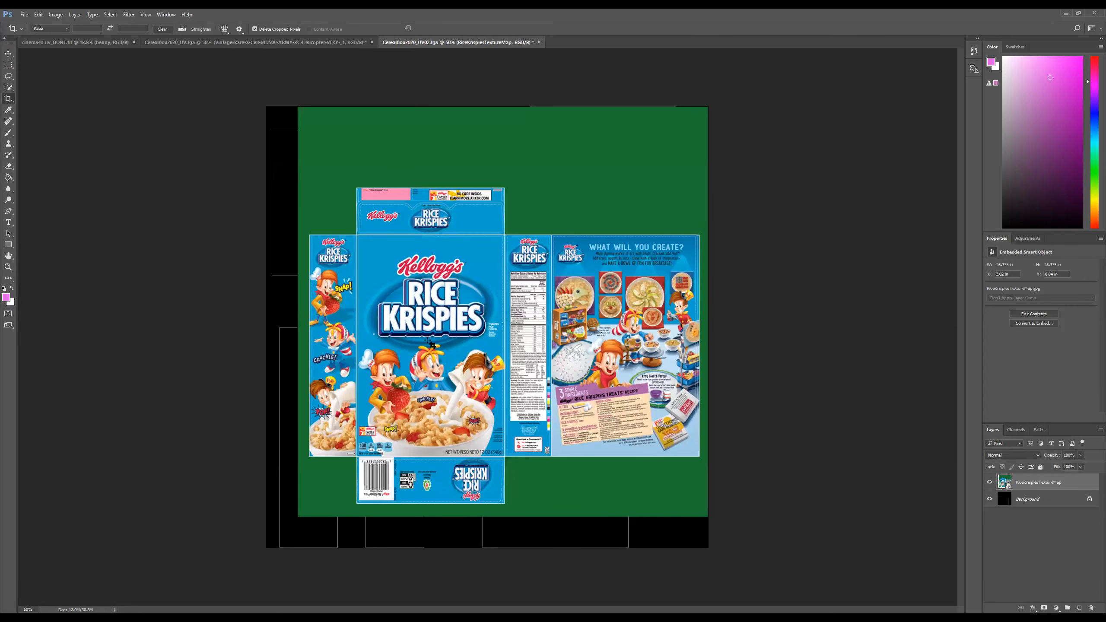
# Step: Copy the leftmost character side panel of the artwork onto its own layer and hide the RiceKrispiesTextureMap layer
pyautogui.click(11, 65)
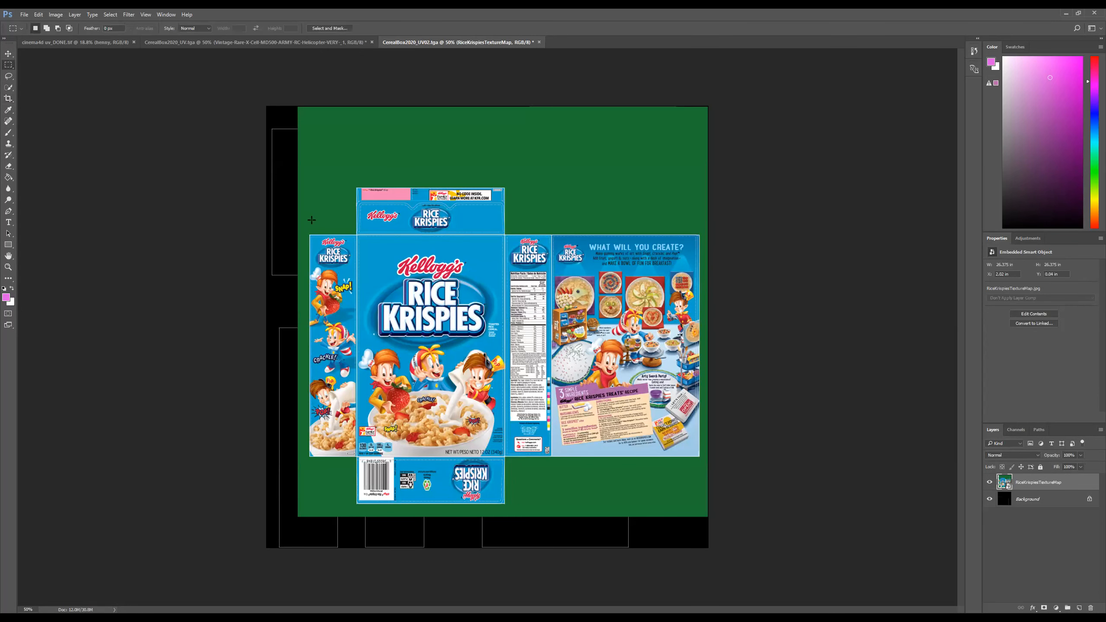
pyautogui.moveTo(356, 234); pyautogui.dragTo(308, 457)
pyautogui.rightClick(328, 326)
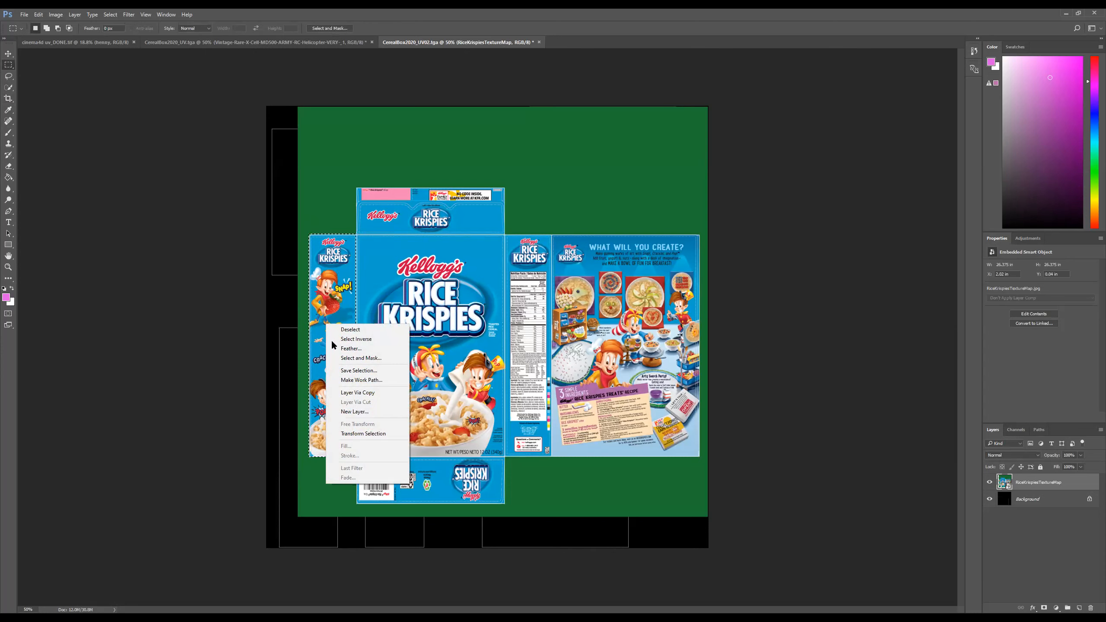
pyautogui.click(368, 394)
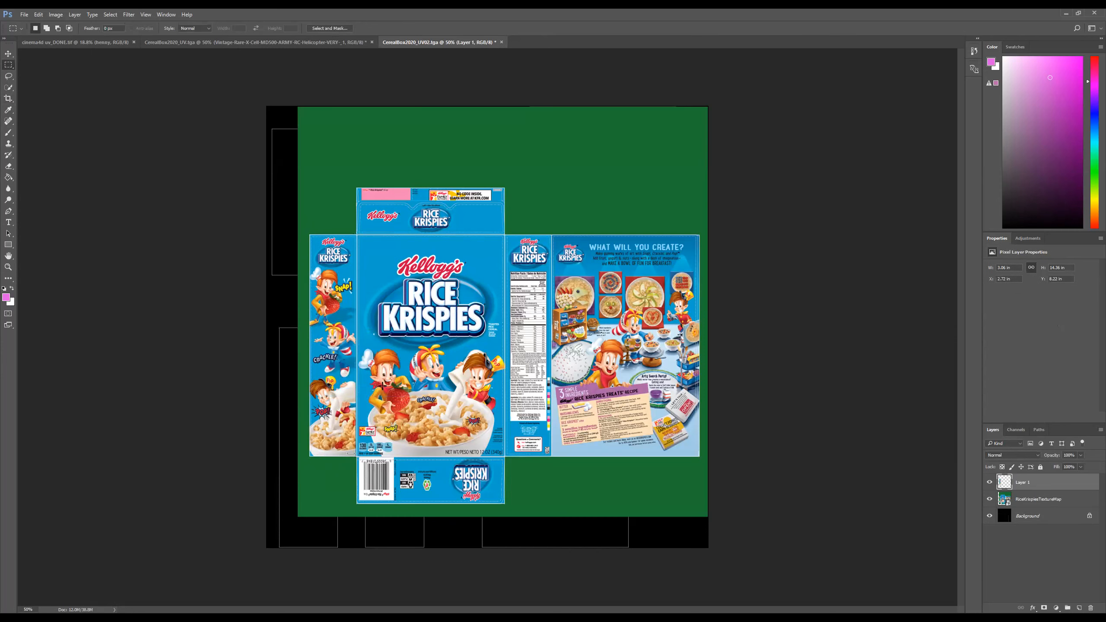
pyautogui.click(990, 500)
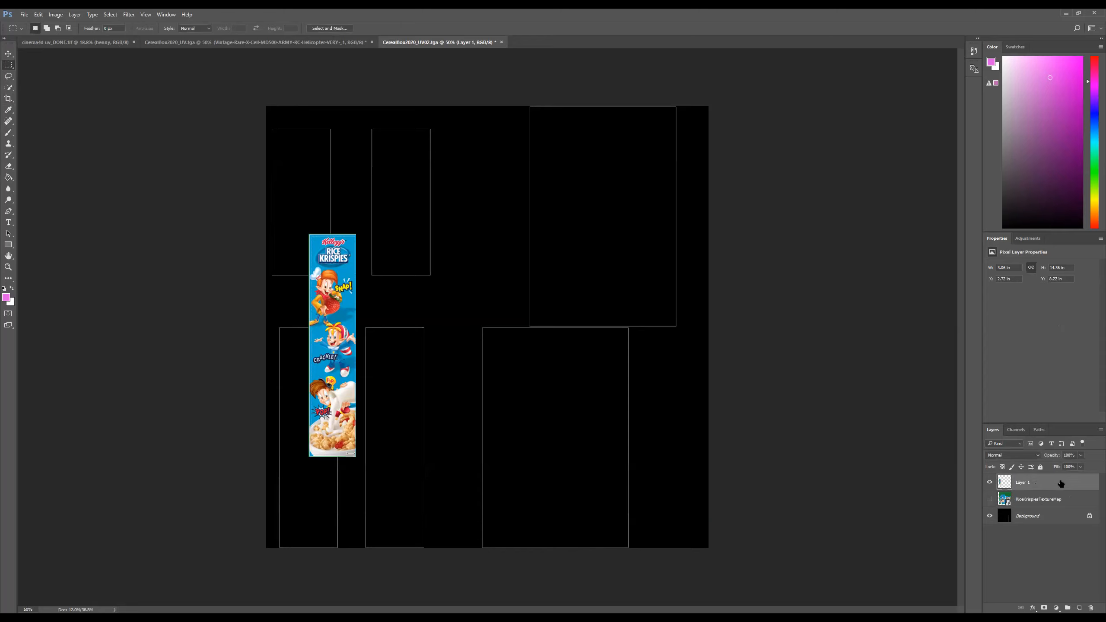
# Step: Move the copied side panel onto the lower-left narrow UV shell and stretch its width to about 122% to fill the outline
pyautogui.click(8, 54)
pyautogui.moveTo(351, 301); pyautogui.dragTo(322, 393)
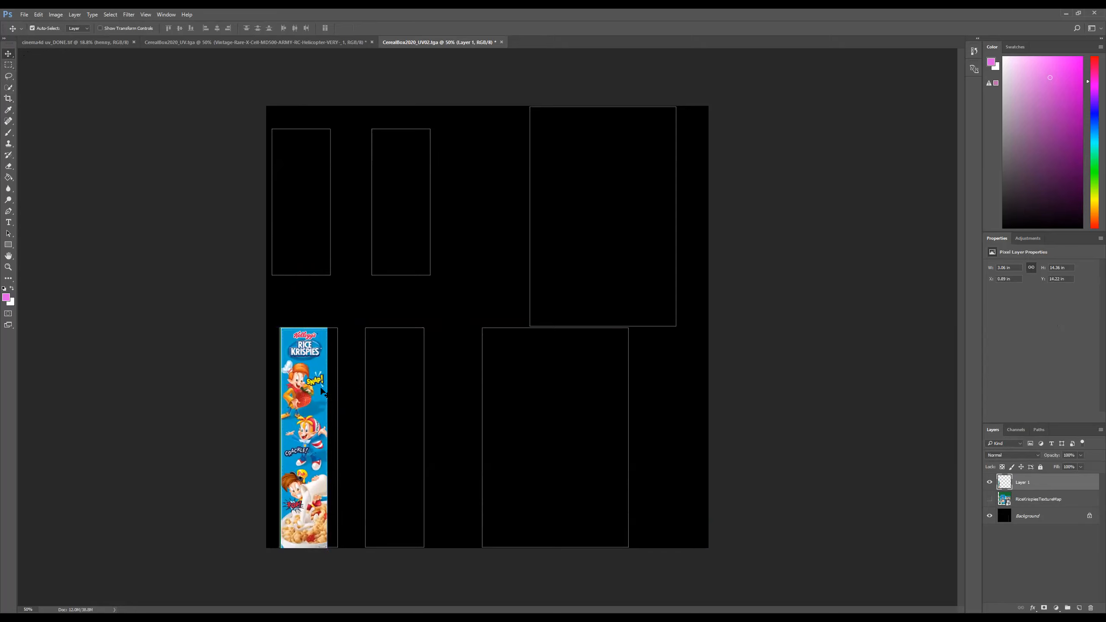
pyautogui.hotkey('ctrl', 't')
pyautogui.moveTo(326, 439); pyautogui.dragTo(338, 439)
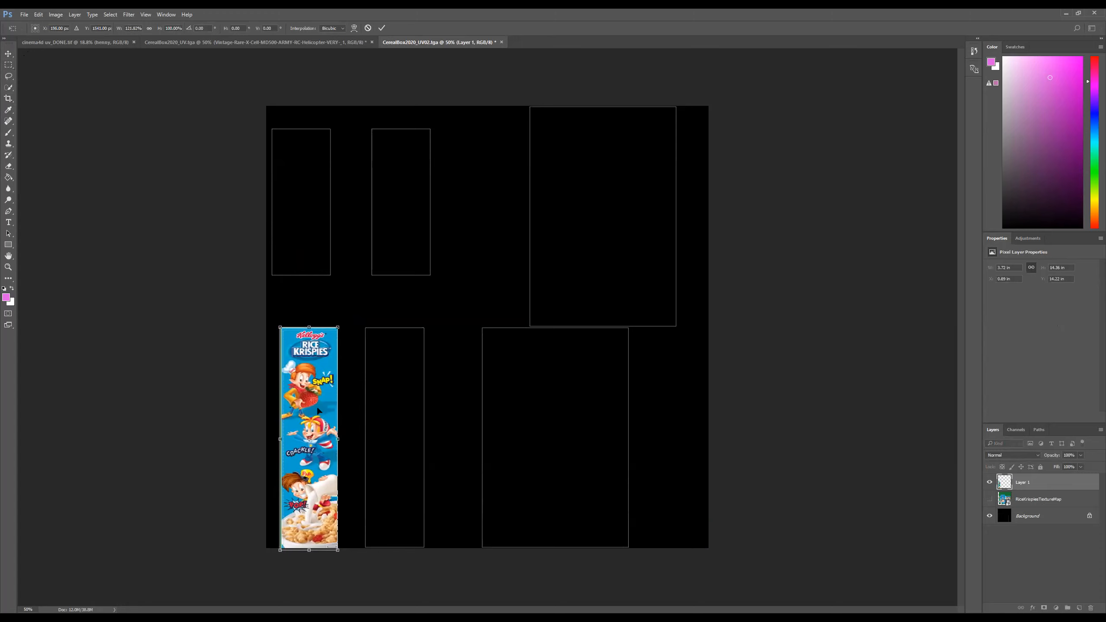
pyautogui.press('Return')
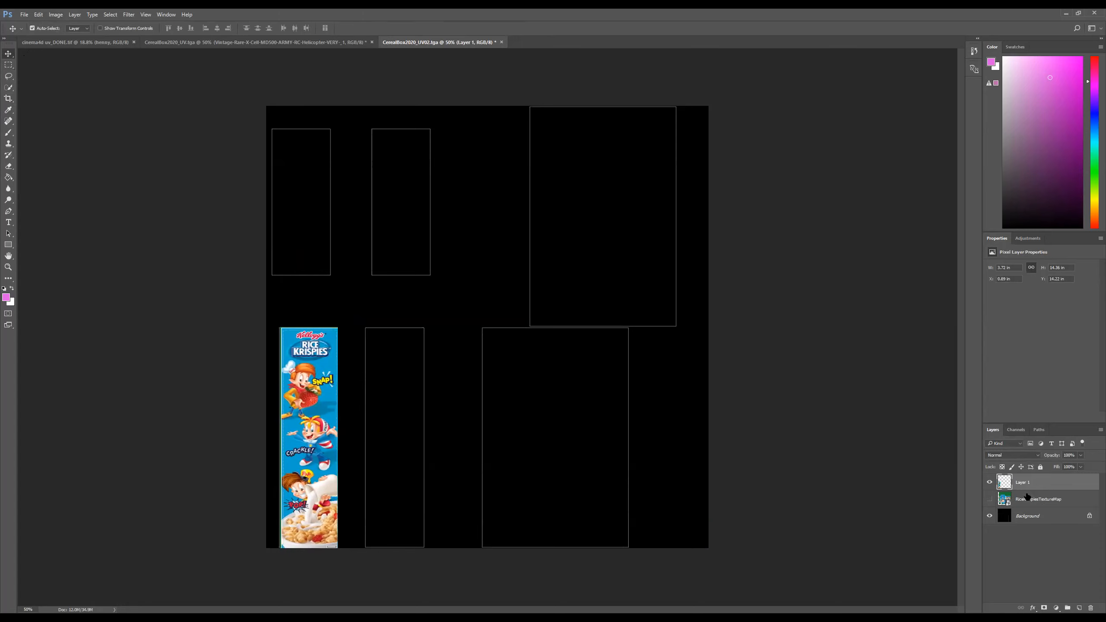
# Step: Show the RiceKrispiesTextureMap layer again and copy the top flap above the front panel onto its own layer
pyautogui.click(990, 483)
pyautogui.click(990, 484)
pyautogui.click(1015, 501)
pyautogui.click(991, 499)
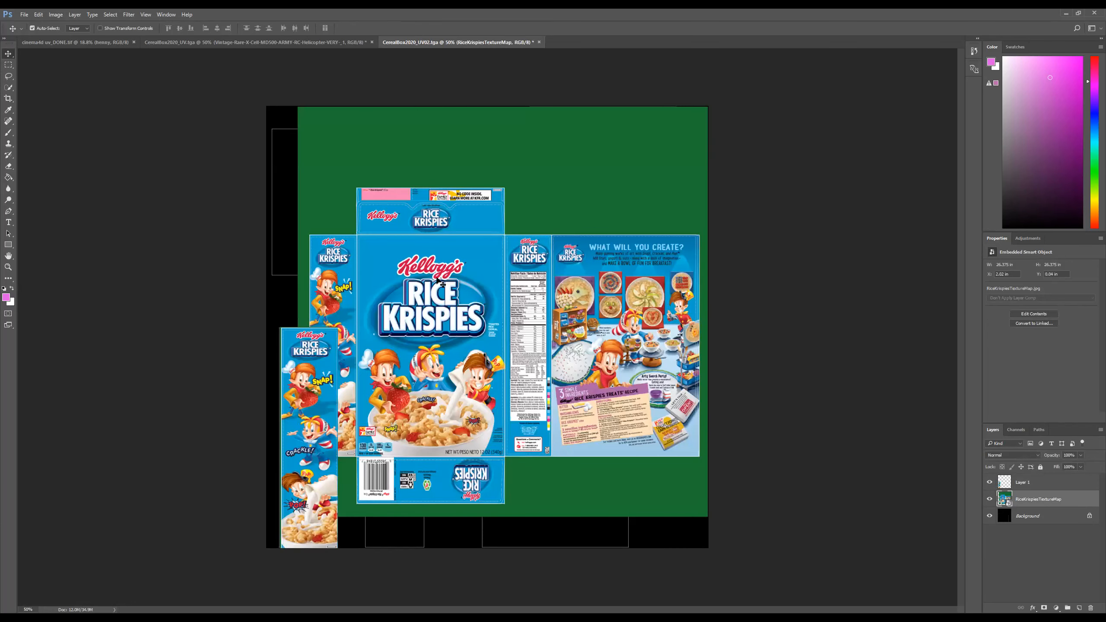
pyautogui.click(8, 64)
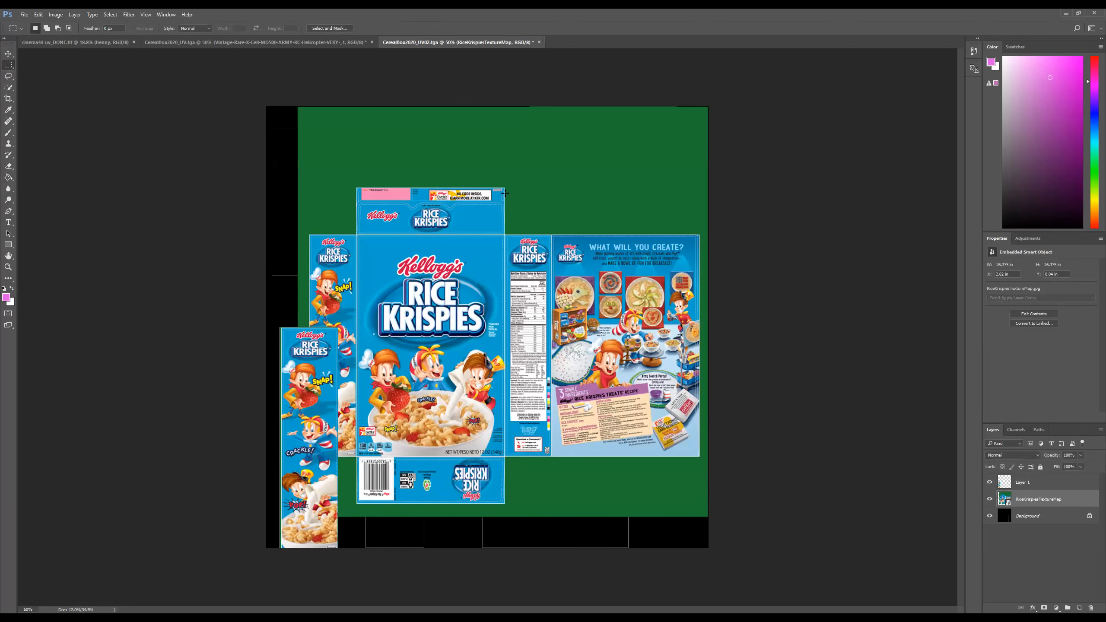
pyautogui.moveTo(505, 188); pyautogui.dragTo(356, 235)
pyautogui.rightClick(417, 201)
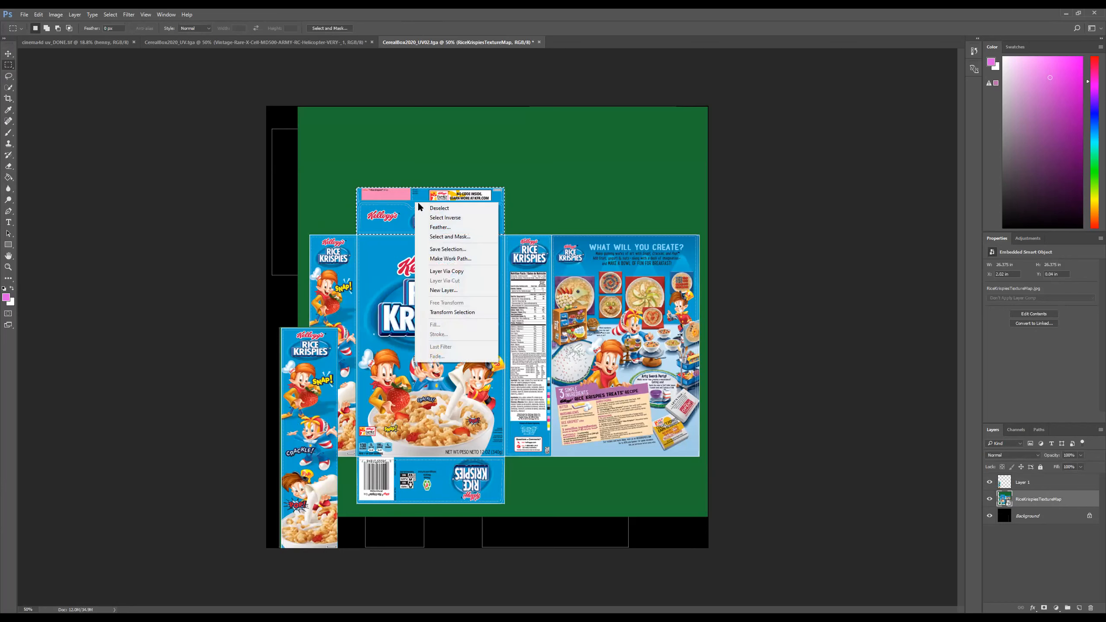
pyautogui.click(464, 270)
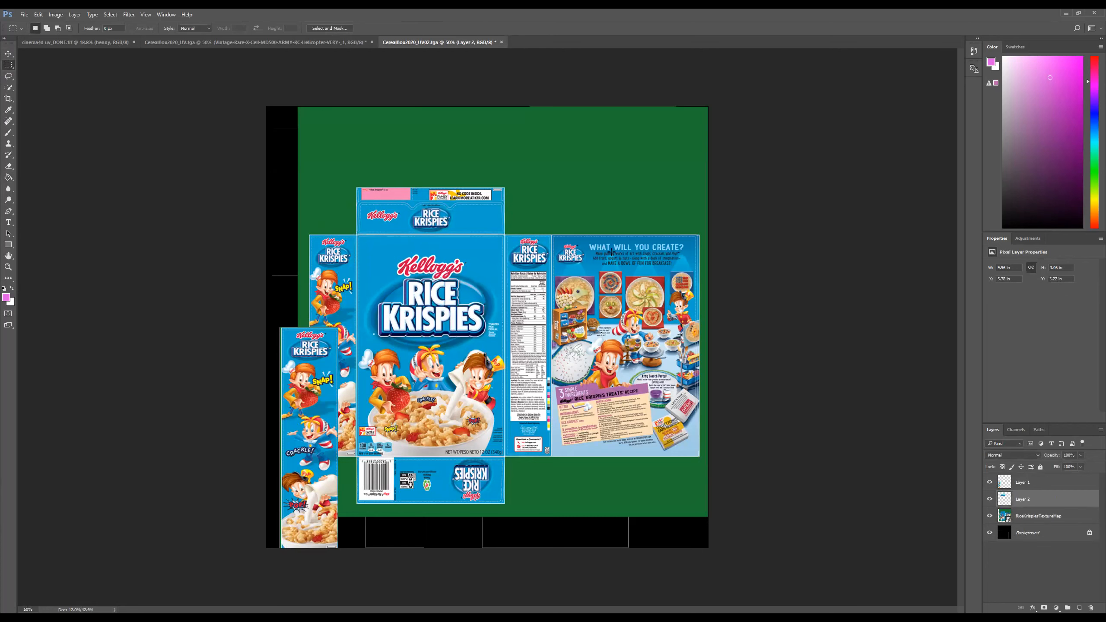
# Step: Copy the "What Will You Create?" back panel from the RiceKrispiesTextureMap layer onto its own layer
pyautogui.moveTo(551, 235); pyautogui.dragTo(700, 457)
pyautogui.rightClick(624, 360)
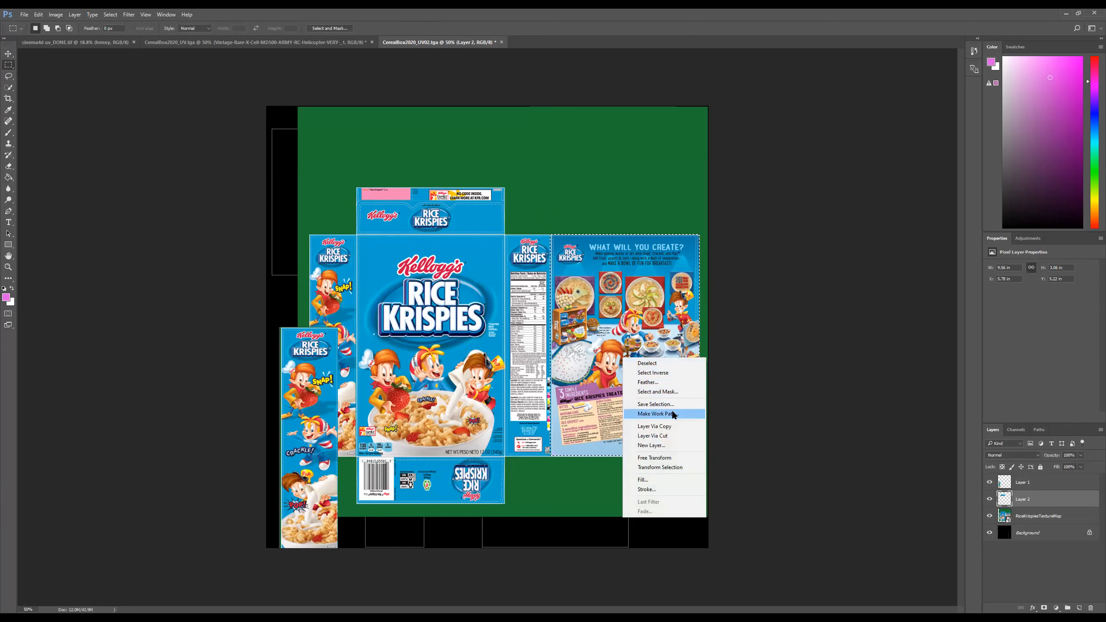
pyautogui.click(671, 425)
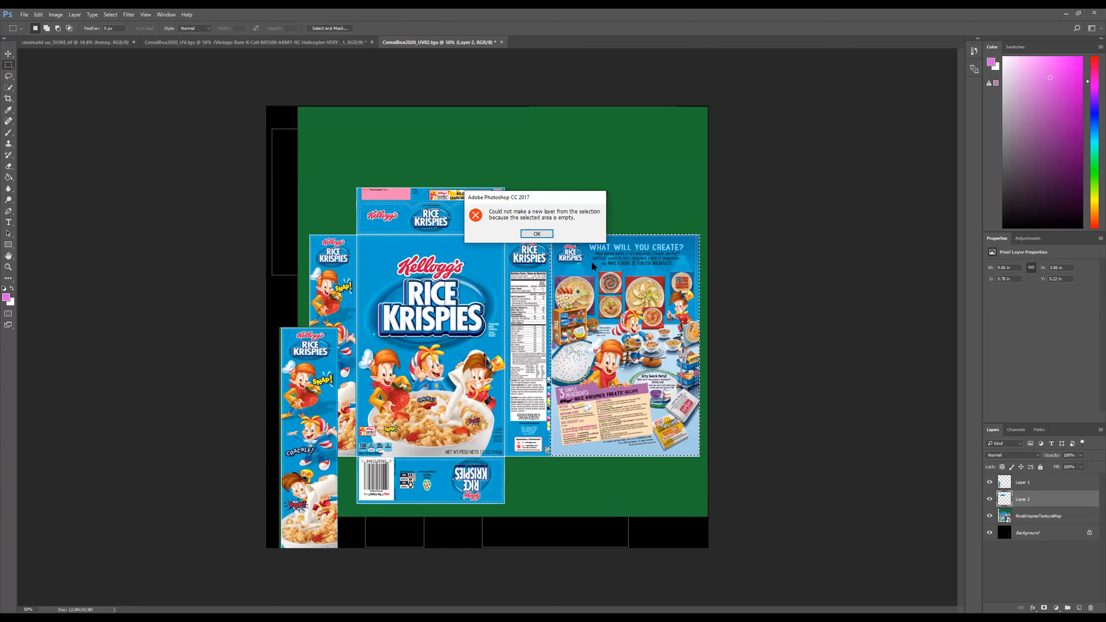
pyautogui.click(546, 235)
pyautogui.click(1041, 521)
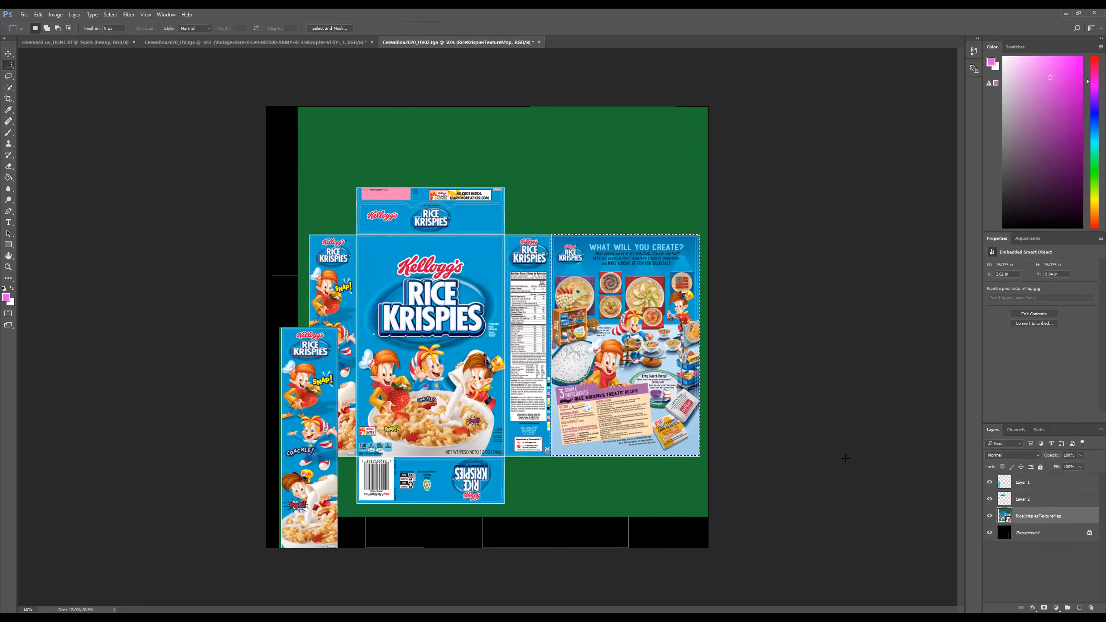
pyautogui.rightClick(575, 263)
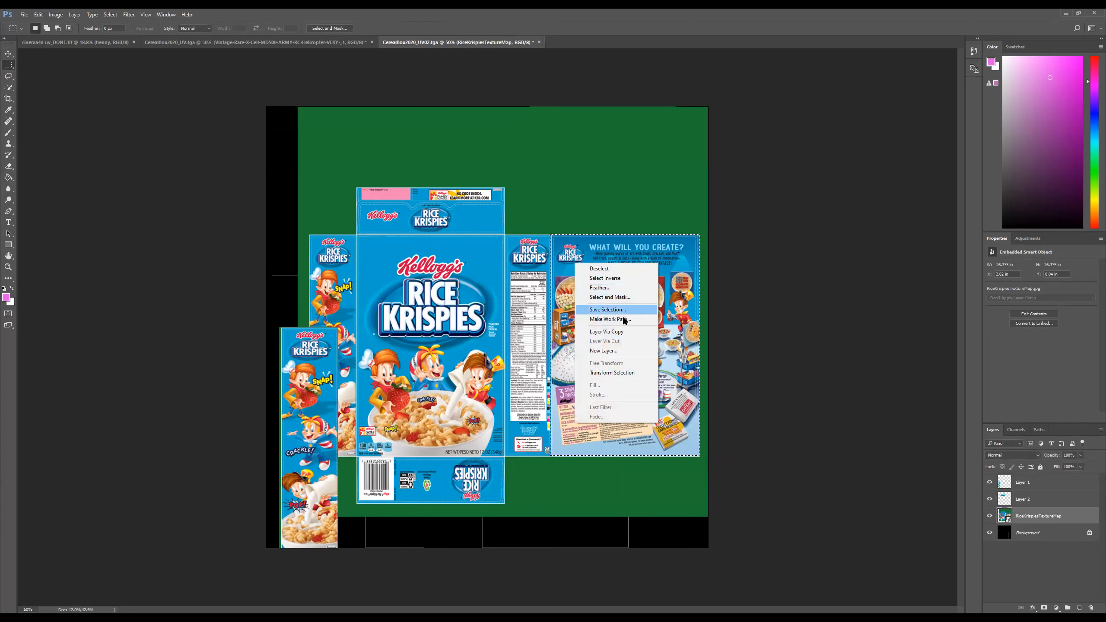
pyautogui.click(623, 331)
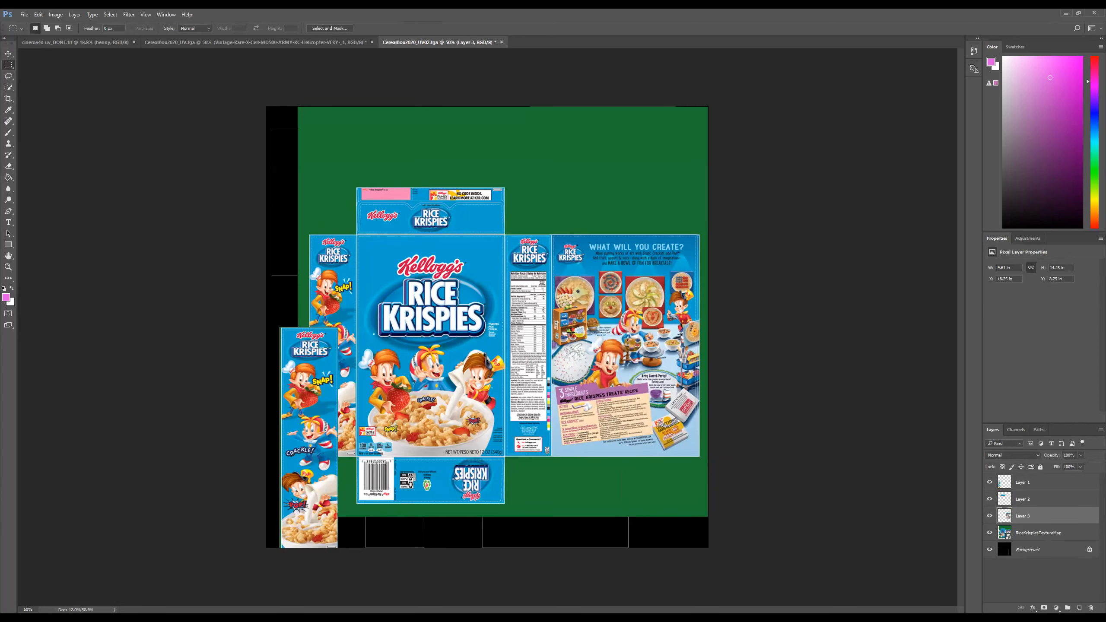
# Step: Copy the full nutrition-facts side panel from the RiceKrispiesTextureMap layer onto its own layer
pyautogui.moveTo(506, 235); pyautogui.dragTo(548, 429)
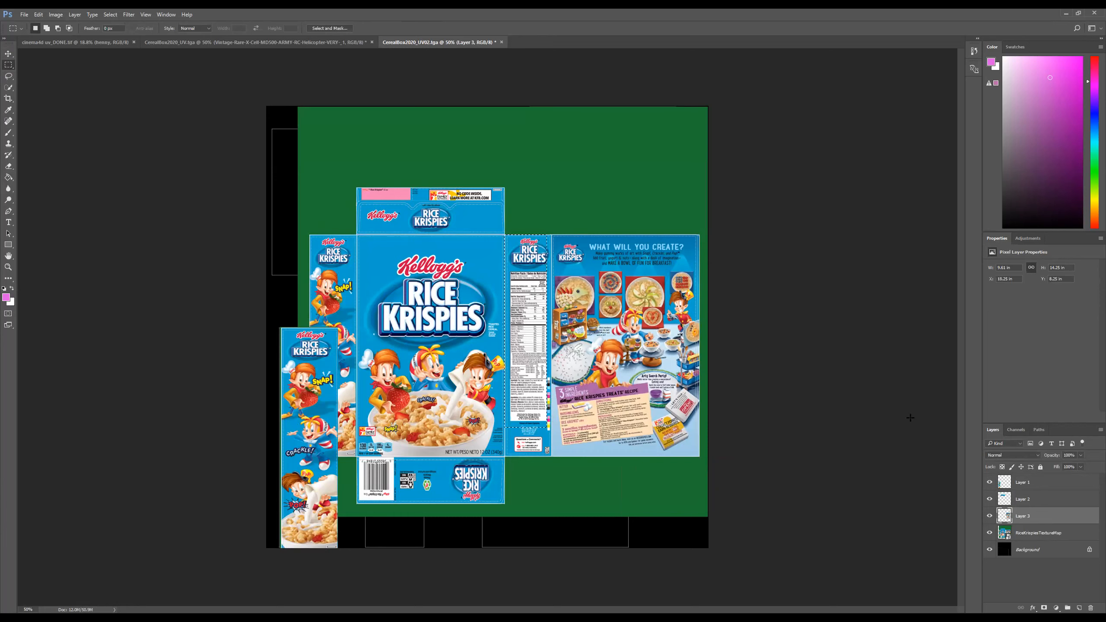
pyautogui.click(1027, 532)
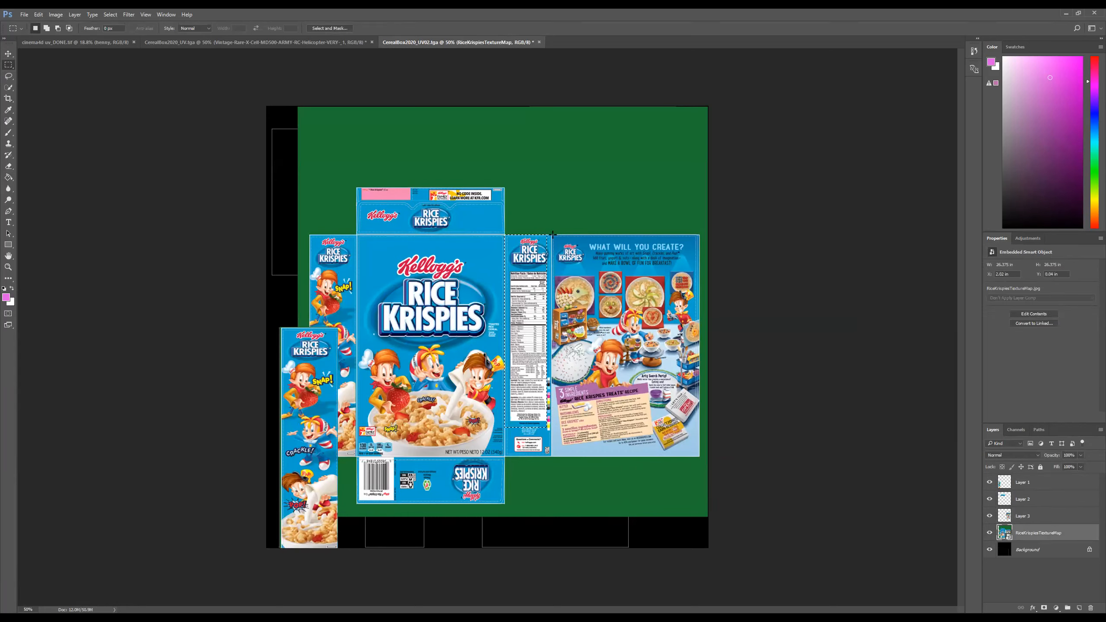
pyautogui.moveTo(550, 236); pyautogui.dragTo(505, 458)
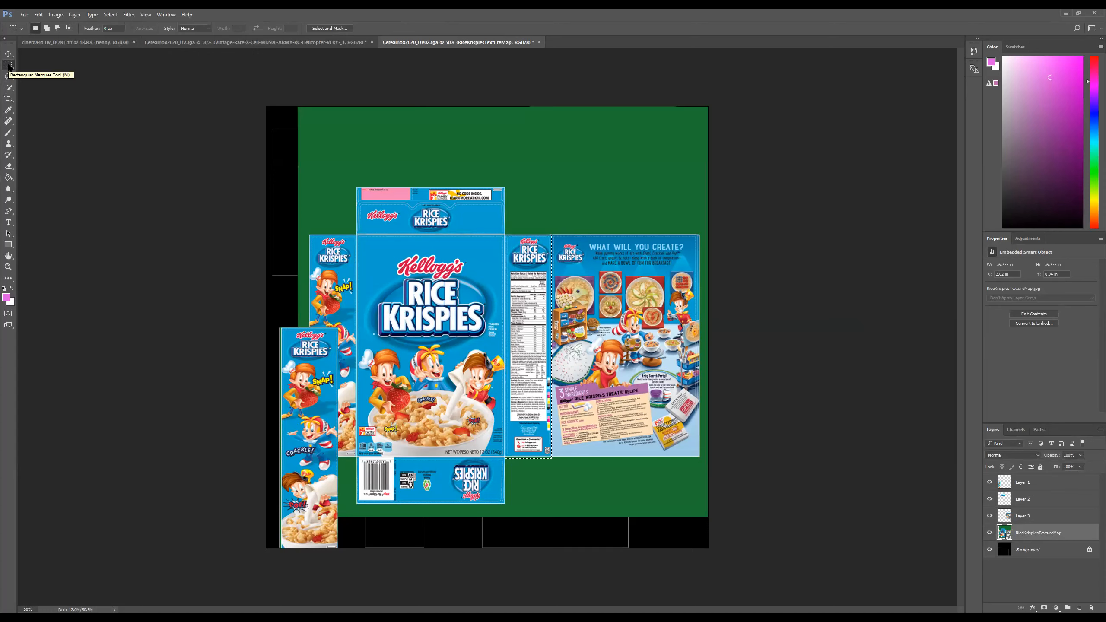
pyautogui.rightClick(509, 288)
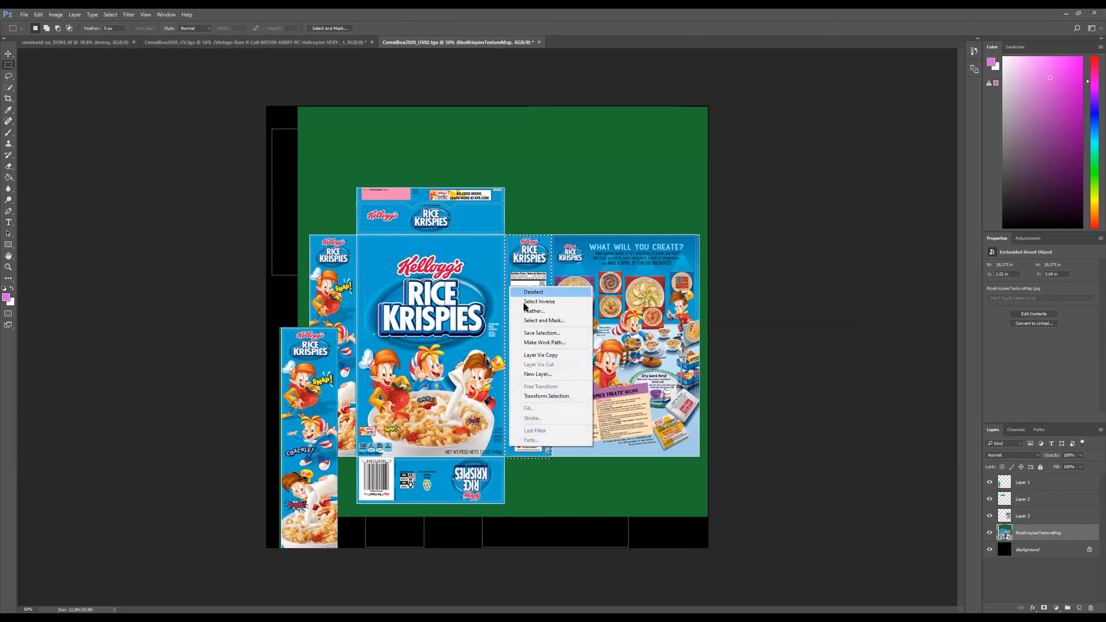
pyautogui.click(563, 357)
# Step: Copy the barcode flap below the front panel from the RiceKrispiesTextureMap layer onto its own layer, and hide the source layer
pyautogui.moveTo(504, 456); pyautogui.dragTo(356, 505)
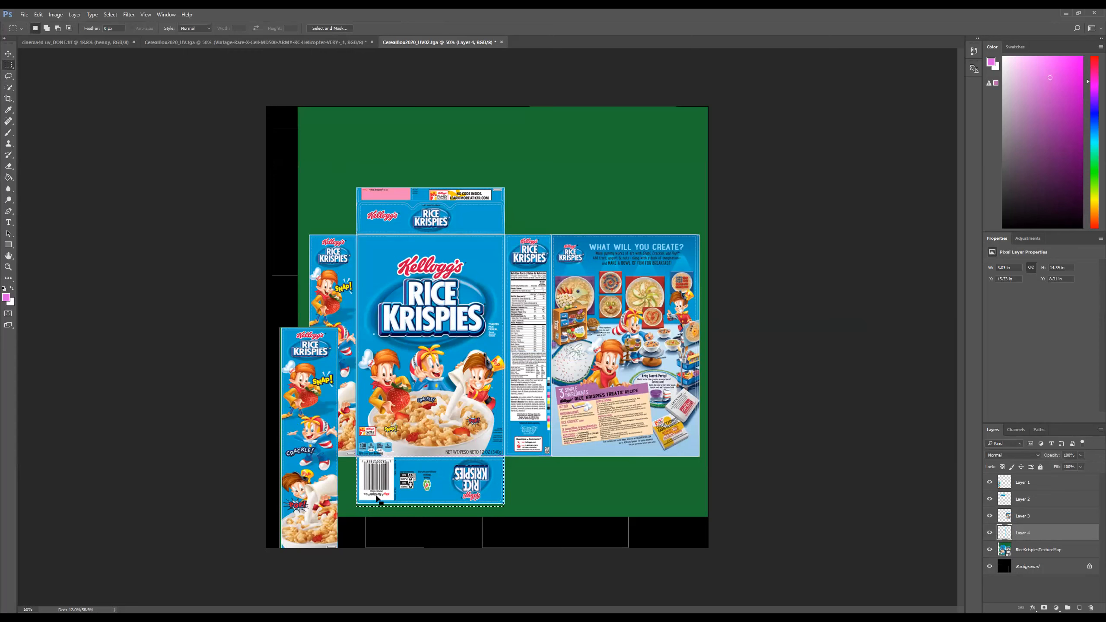
pyautogui.rightClick(388, 487)
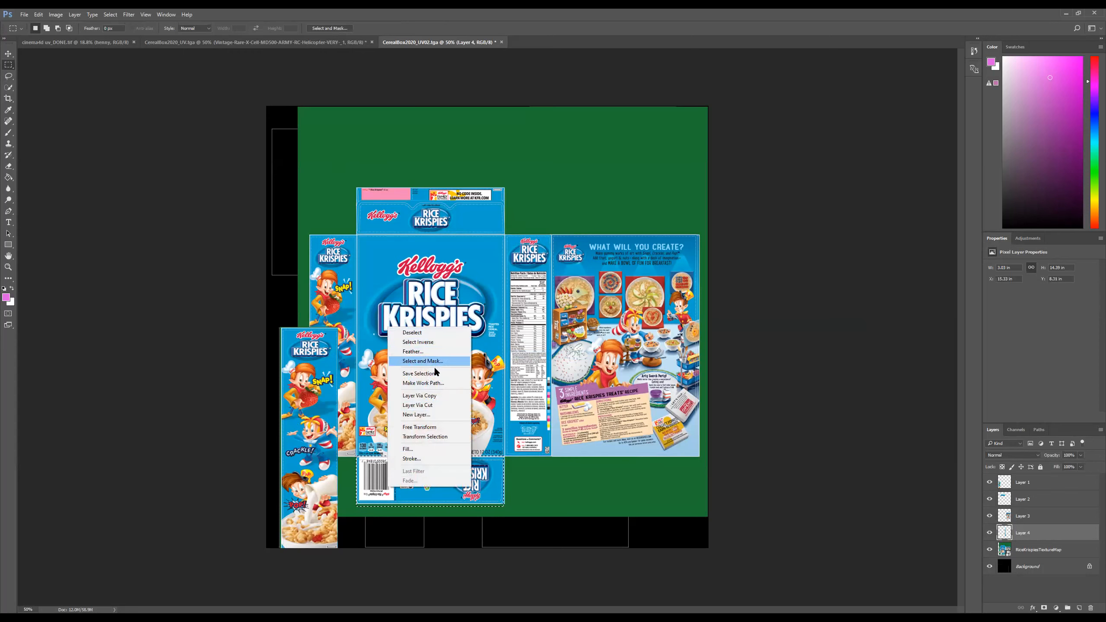
pyautogui.press('Escape')
pyautogui.click(1032, 550)
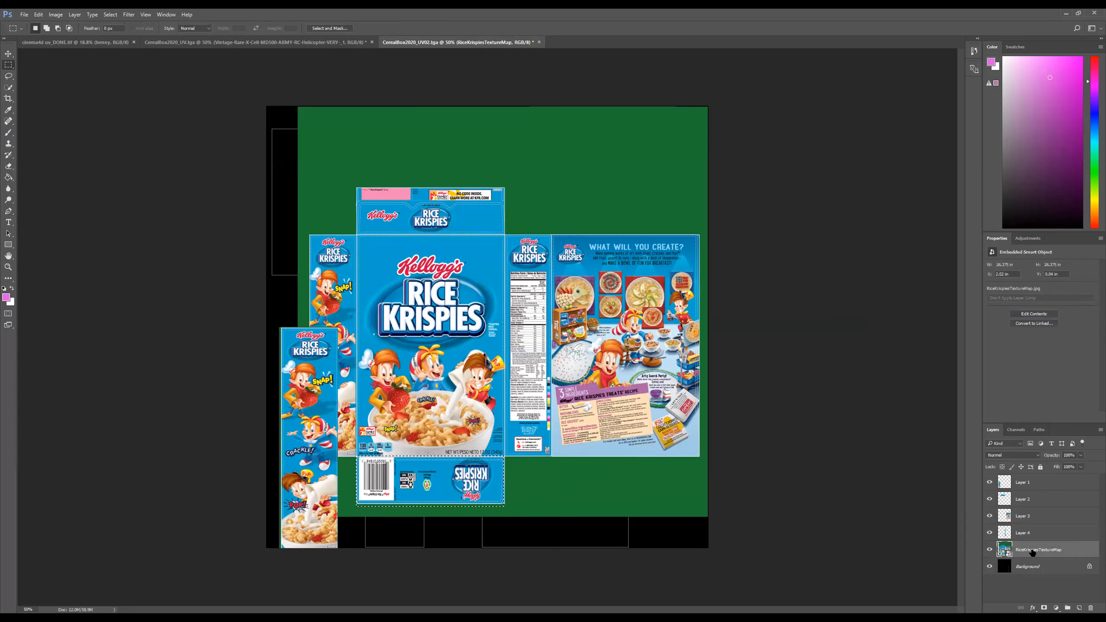
pyautogui.rightClick(459, 471)
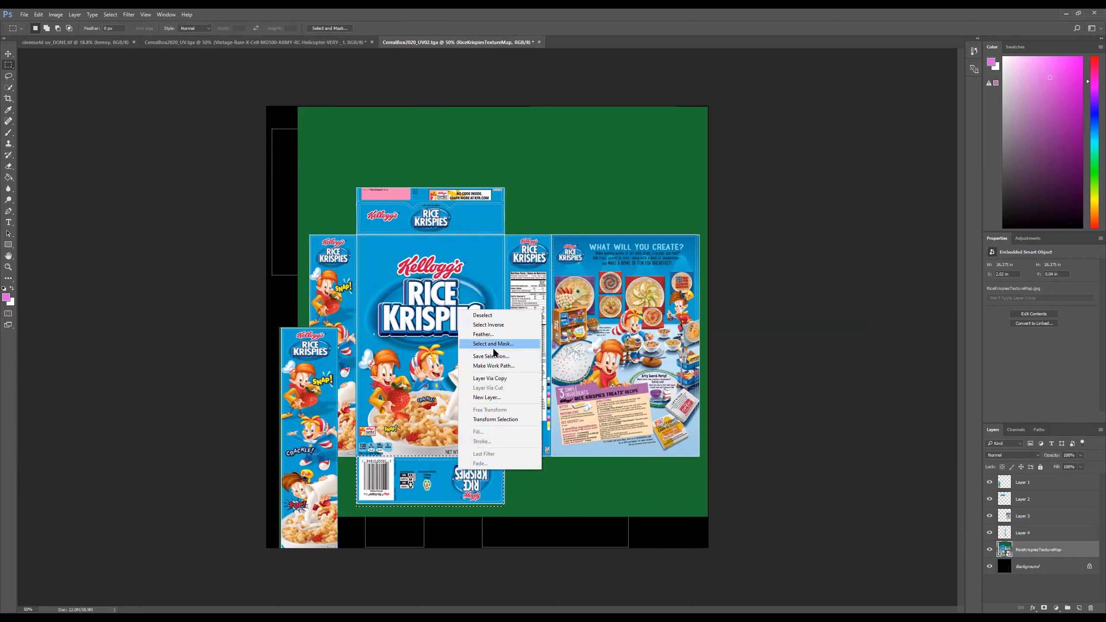
pyautogui.click(501, 378)
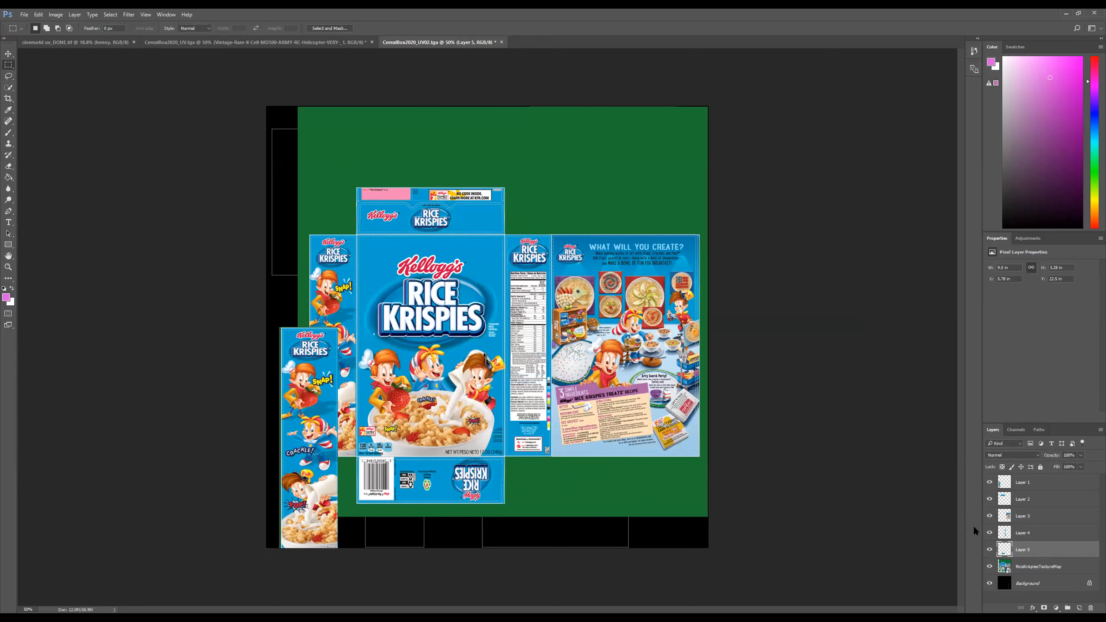
pyautogui.click(991, 567)
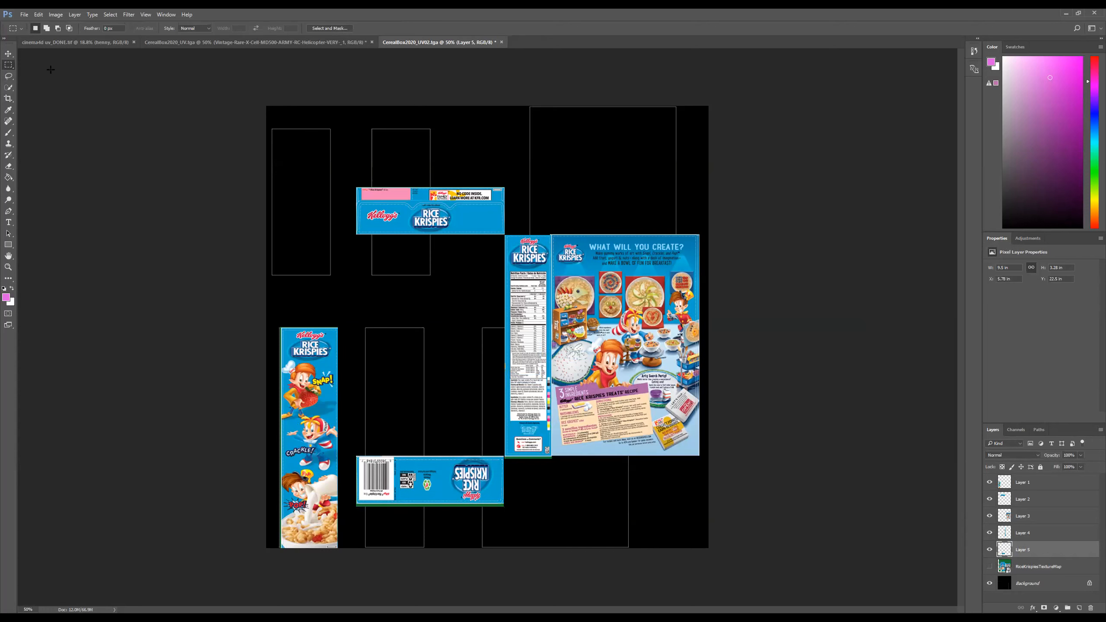
# Step: Move the back panel onto the upper-right UV shell, and shift the two flaps and the nutrition-facts panel toward the canvas's upper area
pyautogui.click(8, 54)
pyautogui.moveTo(430, 210); pyautogui.dragTo(392, 193)
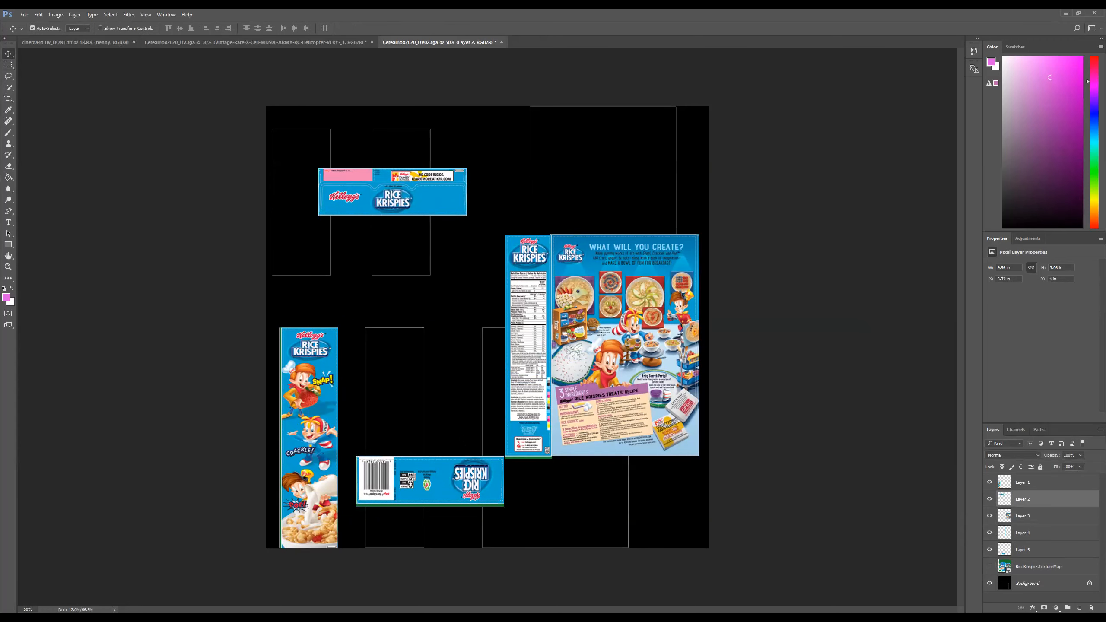
pyautogui.moveTo(451, 479); pyautogui.dragTo(383, 258)
pyautogui.moveTo(393, 200); pyautogui.dragTo(367, 176)
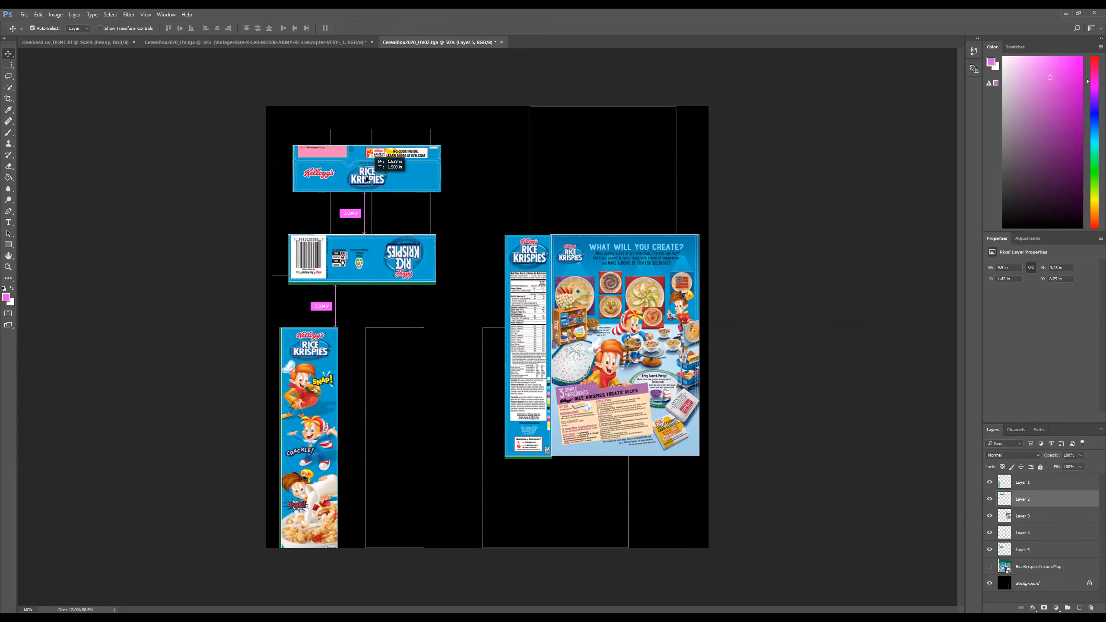
pyautogui.click(672, 352)
pyautogui.moveTo(581, 321); pyautogui.dragTo(601, 198)
pyautogui.moveTo(521, 366); pyautogui.dragTo(481, 262)
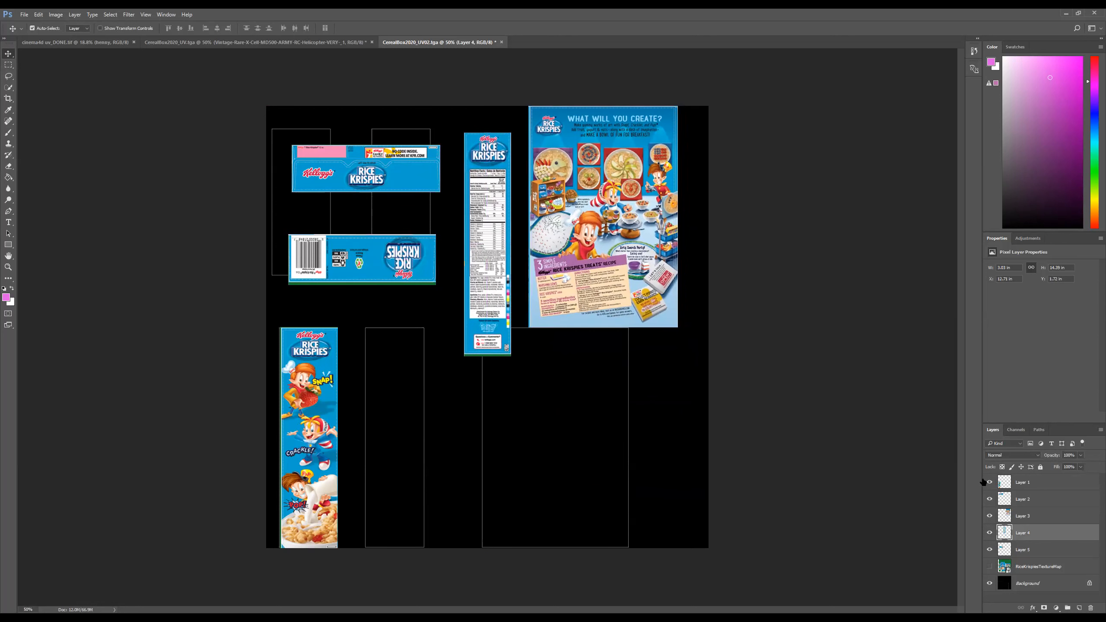
# Step: Show the RiceKrispiesTextureMap layer and move the copied nutrition-facts panel and barcode flap clear of its front panel
pyautogui.click(1030, 571)
pyautogui.click(991, 566)
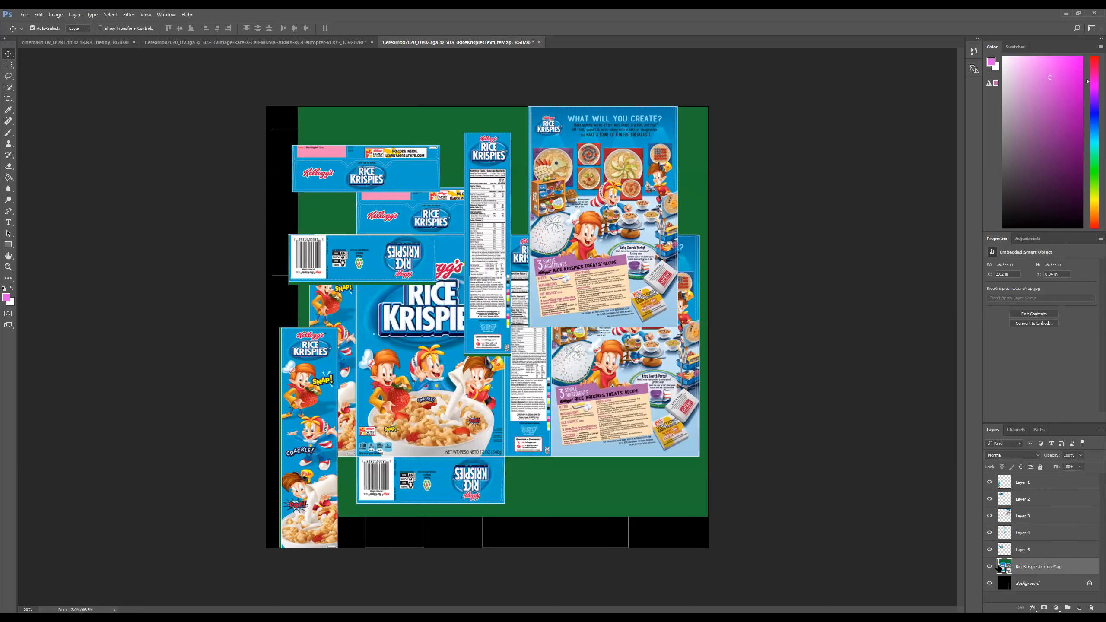
pyautogui.moveTo(472, 257); pyautogui.dragTo(519, 230)
pyautogui.moveTo(407, 264); pyautogui.dragTo(341, 204)
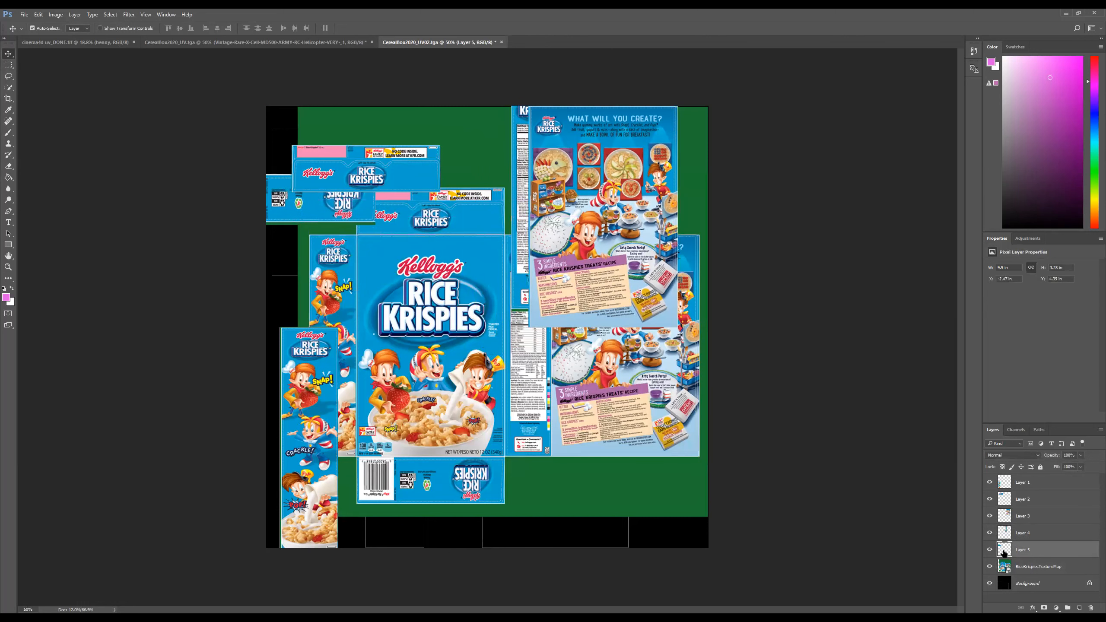
# Step: Copy the front panel from the RiceKrispiesTextureMap layer onto its own layer and hide the source layer
pyautogui.click(1039, 571)
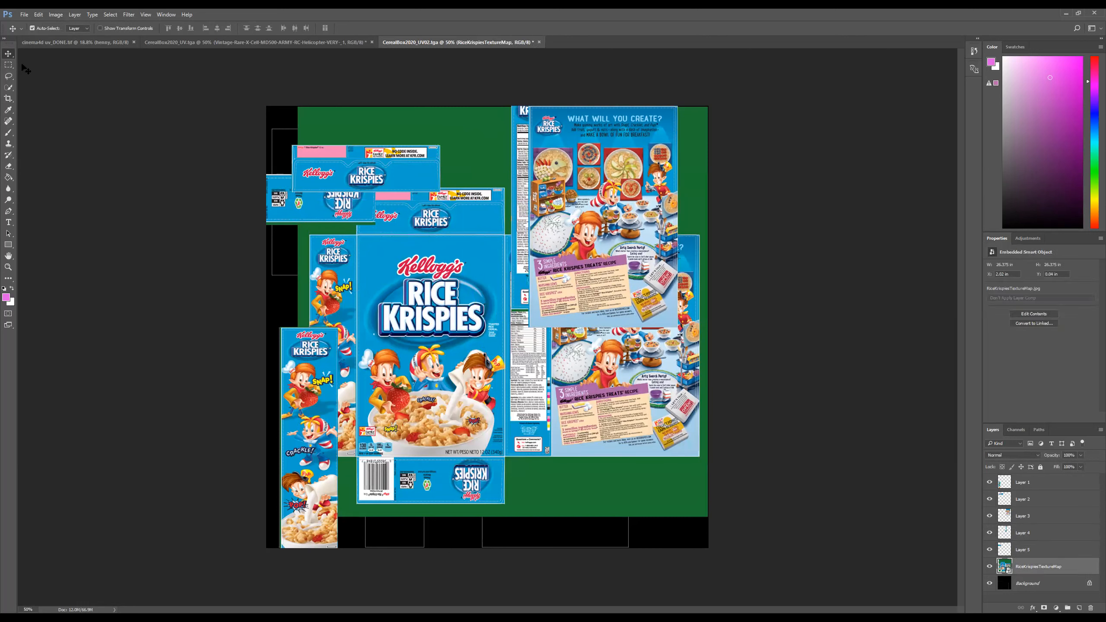
pyautogui.click(8, 65)
pyautogui.moveTo(355, 235); pyautogui.dragTo(505, 457)
pyautogui.rightClick(437, 334)
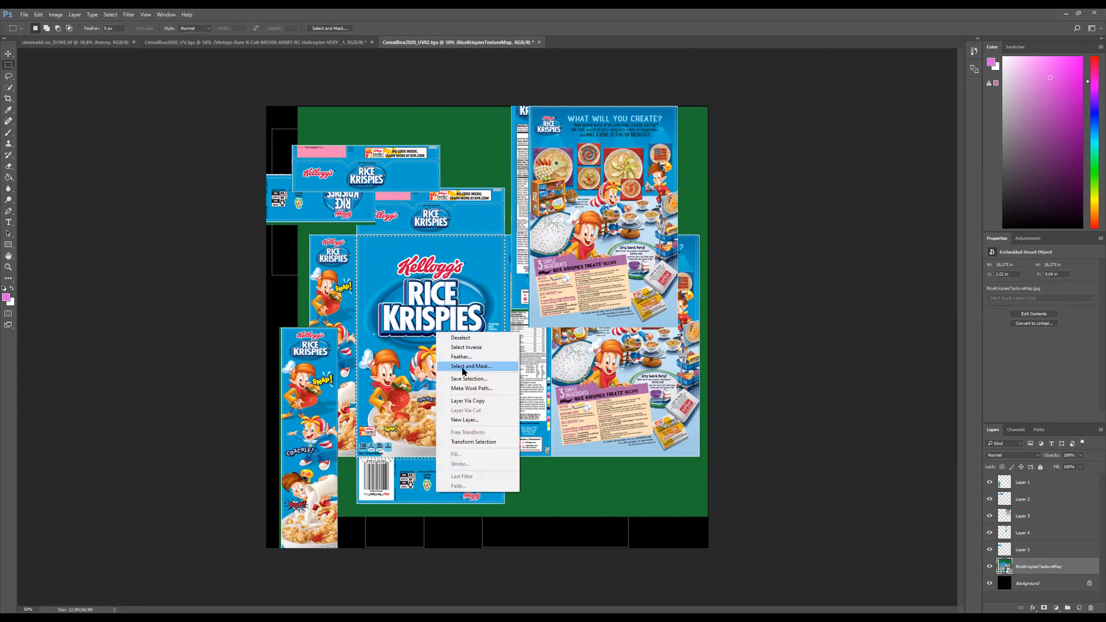
pyautogui.click(497, 400)
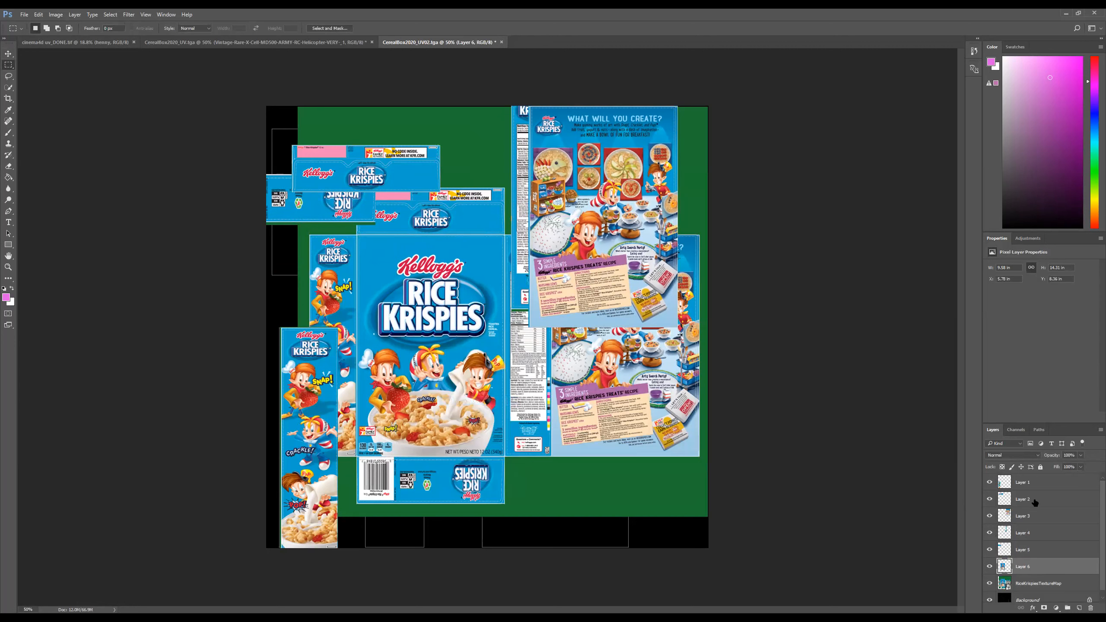
pyautogui.click(989, 583)
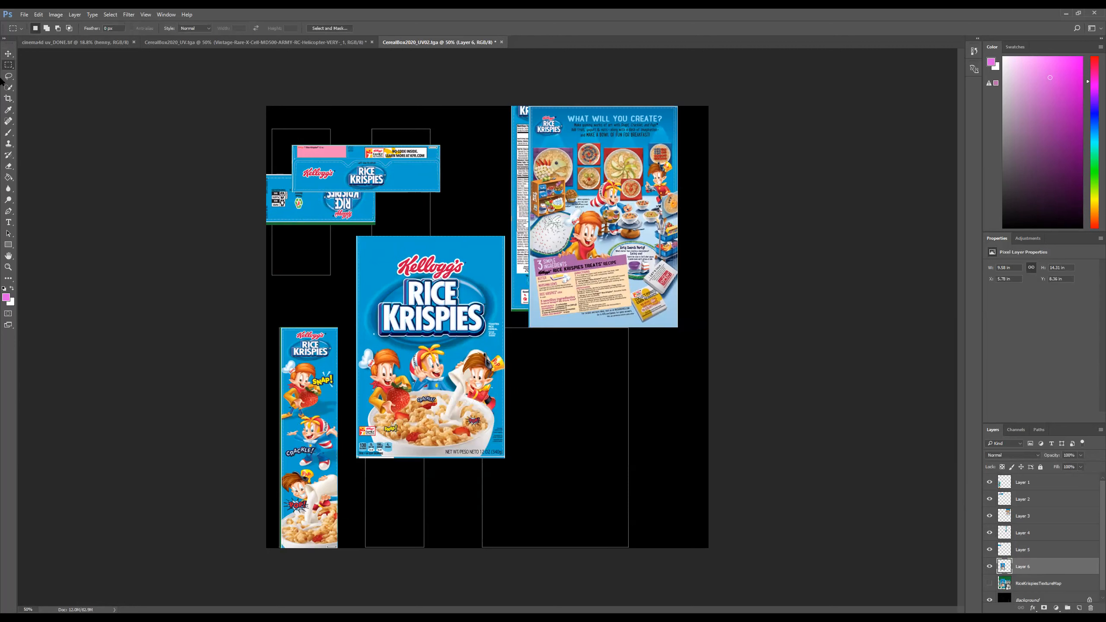
# Step: Place the front panel on the large lower UV shell, and fit the nutrition-facts panel to the narrow shell beside it by widening it
pyautogui.click(10, 54)
pyautogui.moveTo(409, 321); pyautogui.dragTo(533, 412)
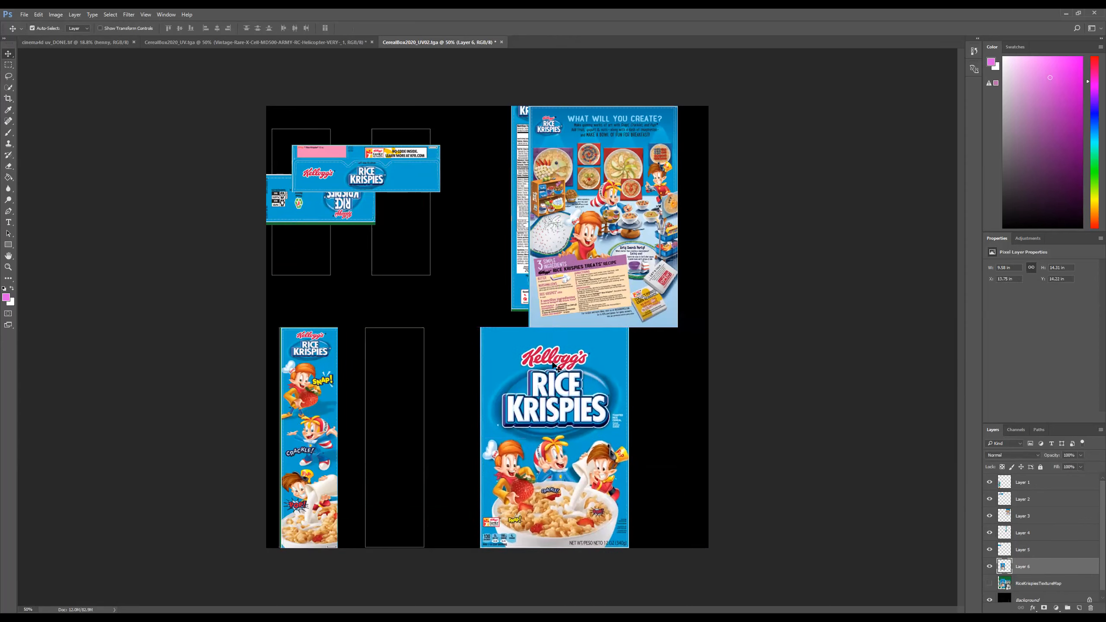
pyautogui.moveTo(519, 208); pyautogui.dragTo(376, 445)
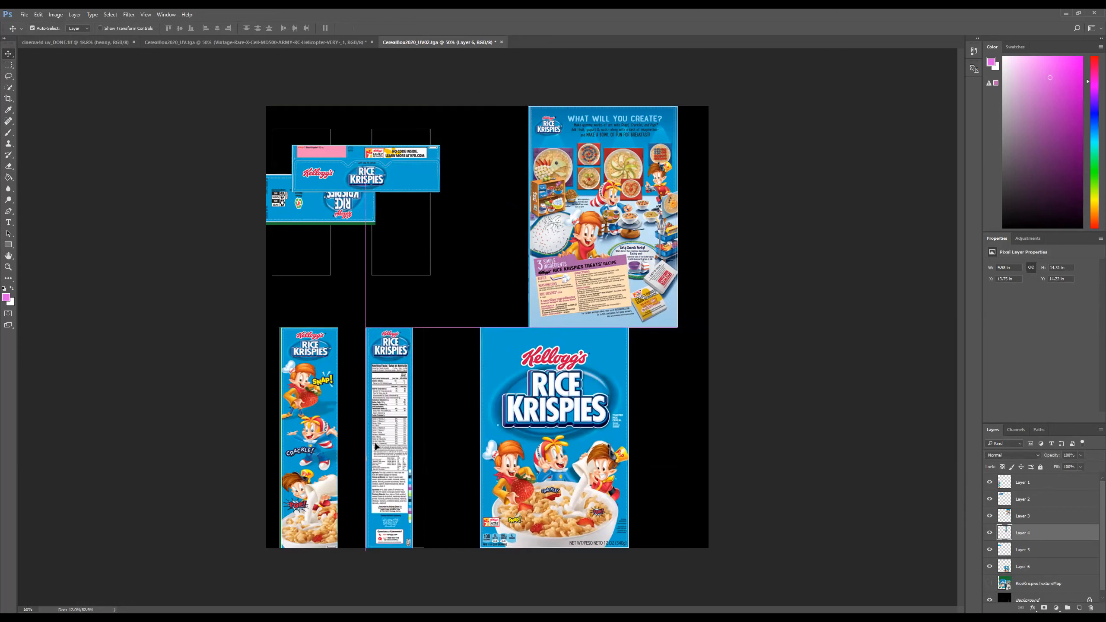
pyautogui.hotkey('ctrl', 't')
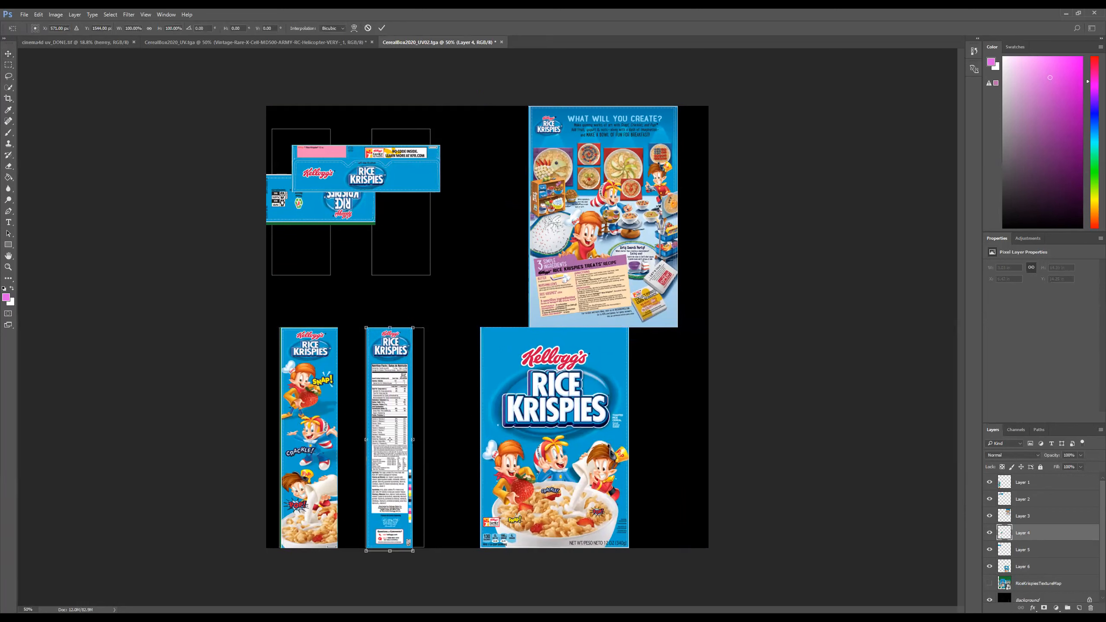
pyautogui.moveTo(410, 439); pyautogui.dragTo(422, 440)
pyautogui.press('Return')
# Step: Rotate the top flap 90° clockwise and fit it to the second upper-left UV shell
pyautogui.moveTo(613, 213)
pyautogui.mouseDown()
pyautogui.moveTo(564, 213)
pyautogui.moveTo(619, 213)
pyautogui.mouseUp()
pyautogui.moveTo(379, 146); pyautogui.dragTo(433, 193)
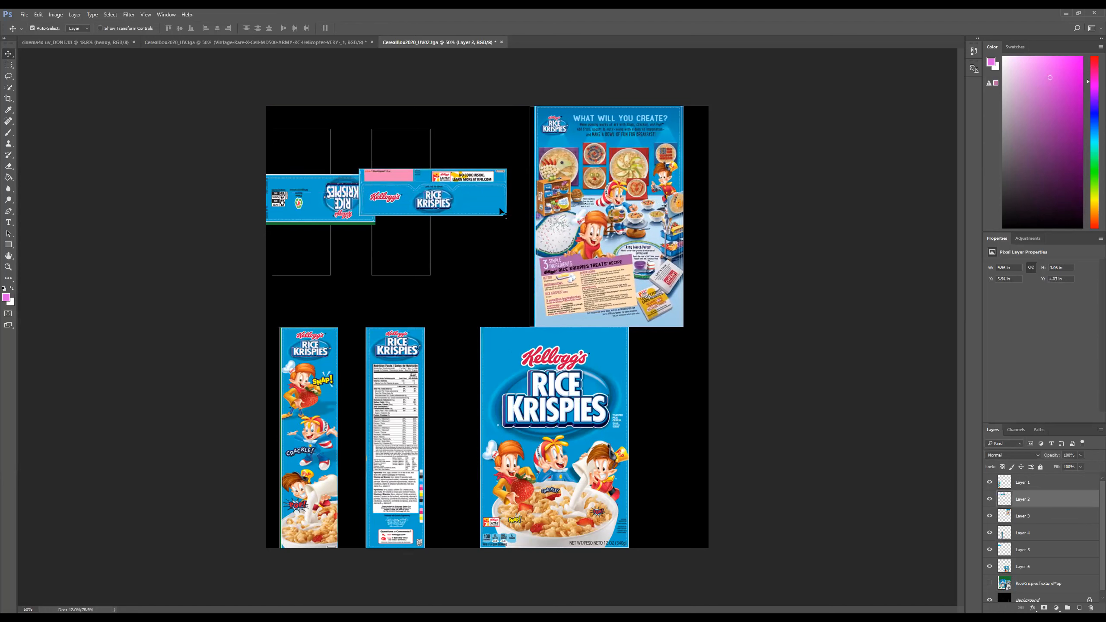
pyautogui.hotkey('ctrl', 't')
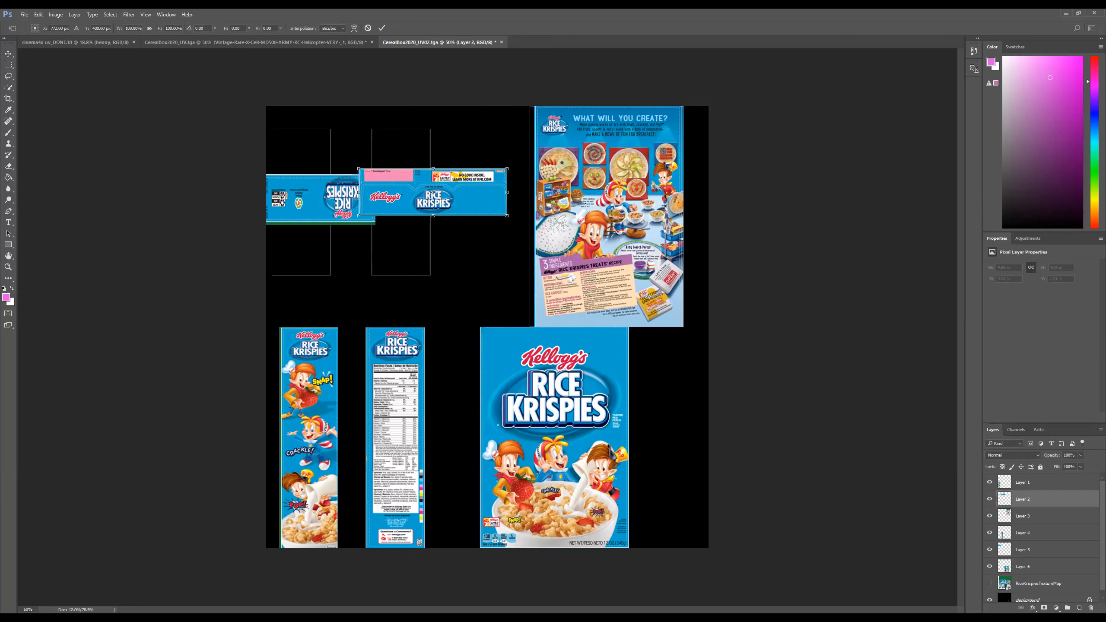
pyautogui.keyDown('shift'); pyautogui.moveTo(518, 166); pyautogui.dragTo(464, 248); pyautogui.keyUp('shift')
pyautogui.moveTo(427, 208)
pyautogui.mouseDown()
pyautogui.moveTo(390, 211)
pyautogui.moveTo(432, 199)
pyautogui.mouseUp()
pyautogui.press('Return')
# Step: Rotate the barcode flap 90° and widen it to cover the upper-left UV shell, and realign the back panel with its shell
pyautogui.moveTo(336, 201); pyautogui.dragTo(330, 203)
pyautogui.press('ctrl')
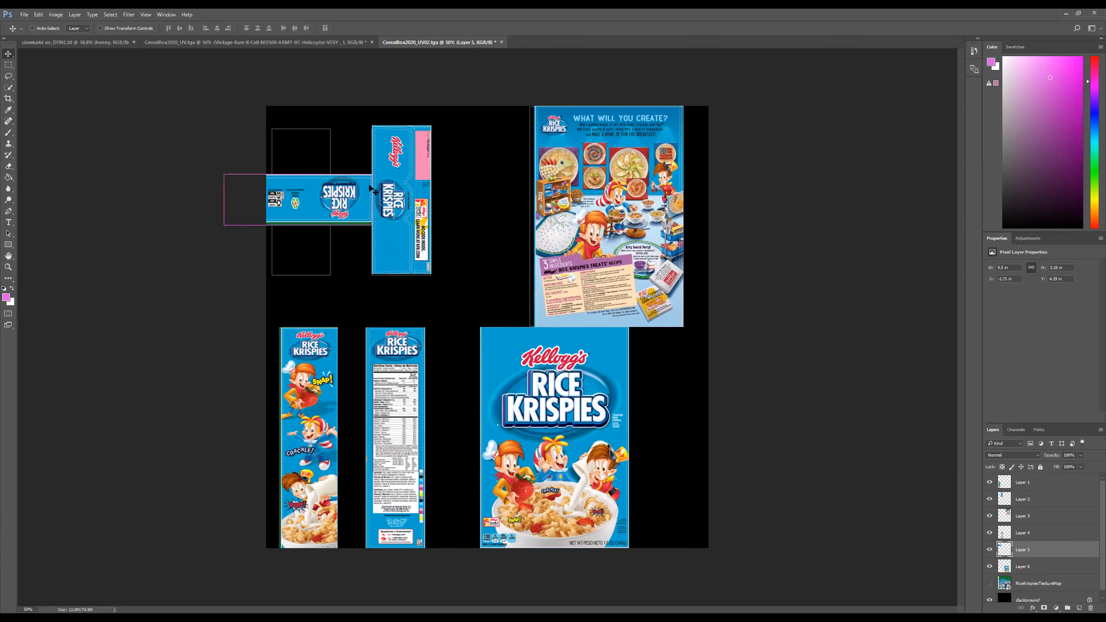
pyautogui.hotkey('ctrl', 't')
pyautogui.moveTo(375, 168); pyautogui.dragTo(323, 263)
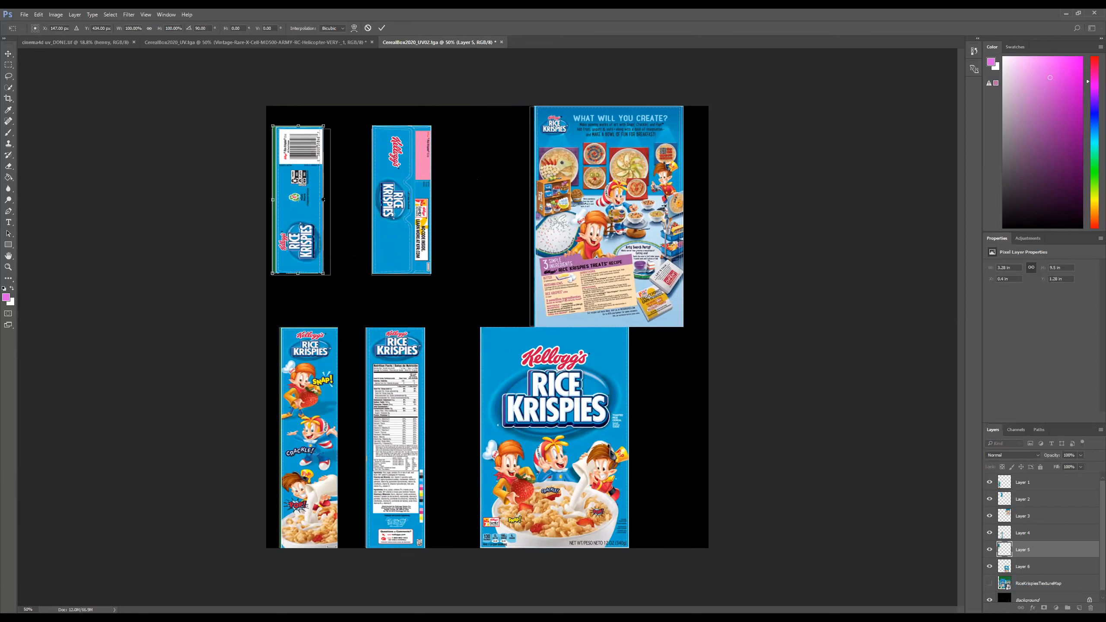
pyautogui.moveTo(323, 200); pyautogui.dragTo(331, 200)
pyautogui.moveTo(274, 200); pyautogui.dragTo(266, 200)
pyautogui.press('Return')
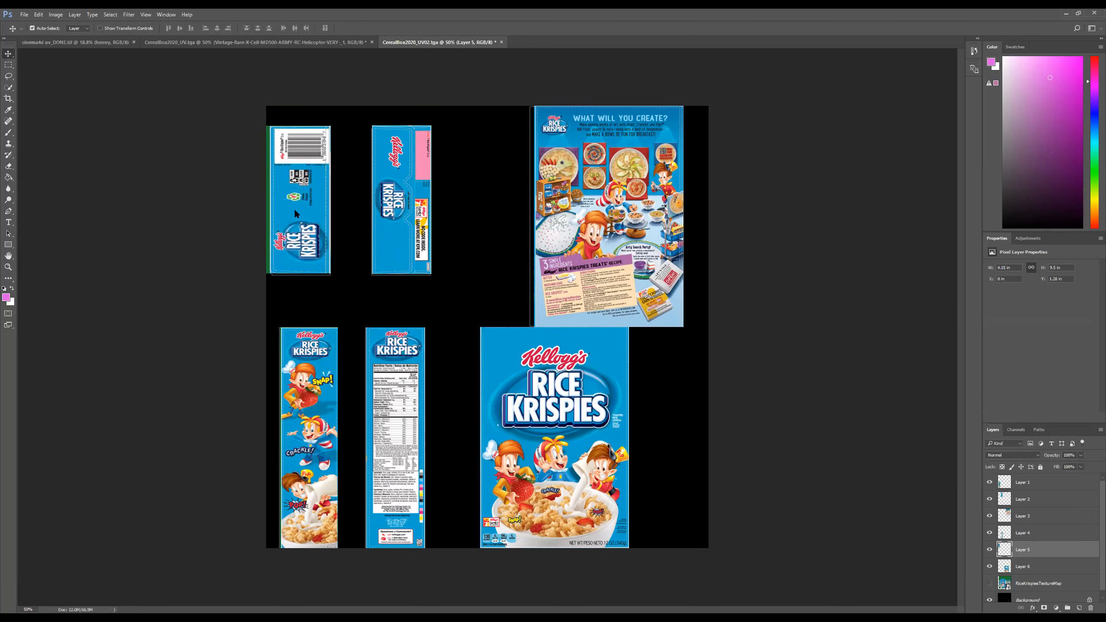
pyautogui.moveTo(565, 238); pyautogui.dragTo(560, 238)
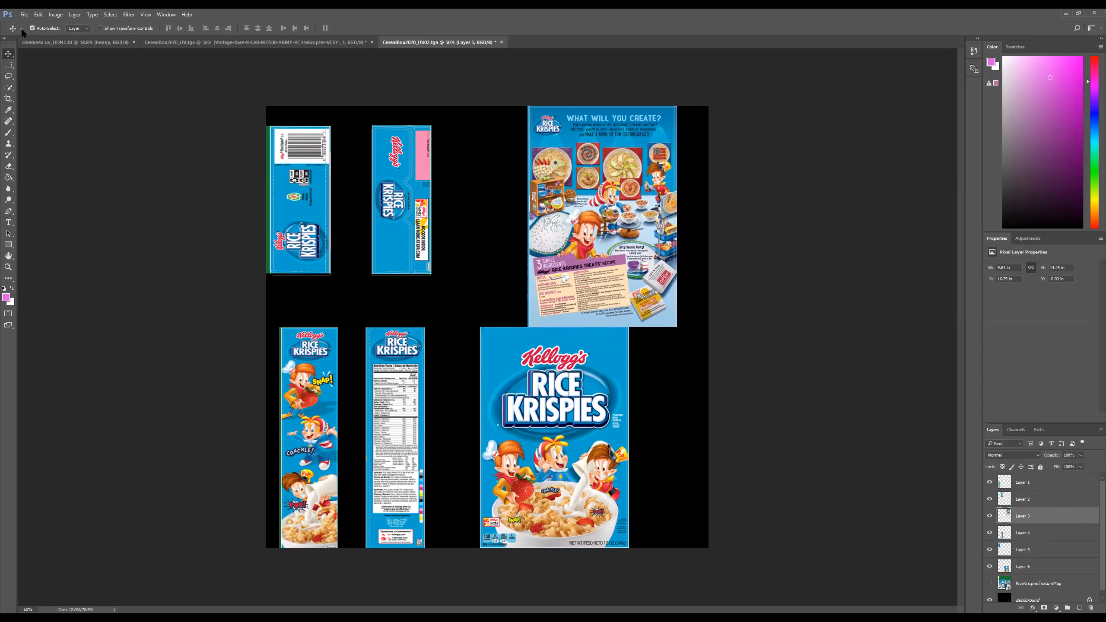
# Step: Save a JPEG copy of the texture as CerealBox2020_UV02_Krispies in the images folder, at quality 9 with the Baseline (Standard) format
pyautogui.click(24, 14)
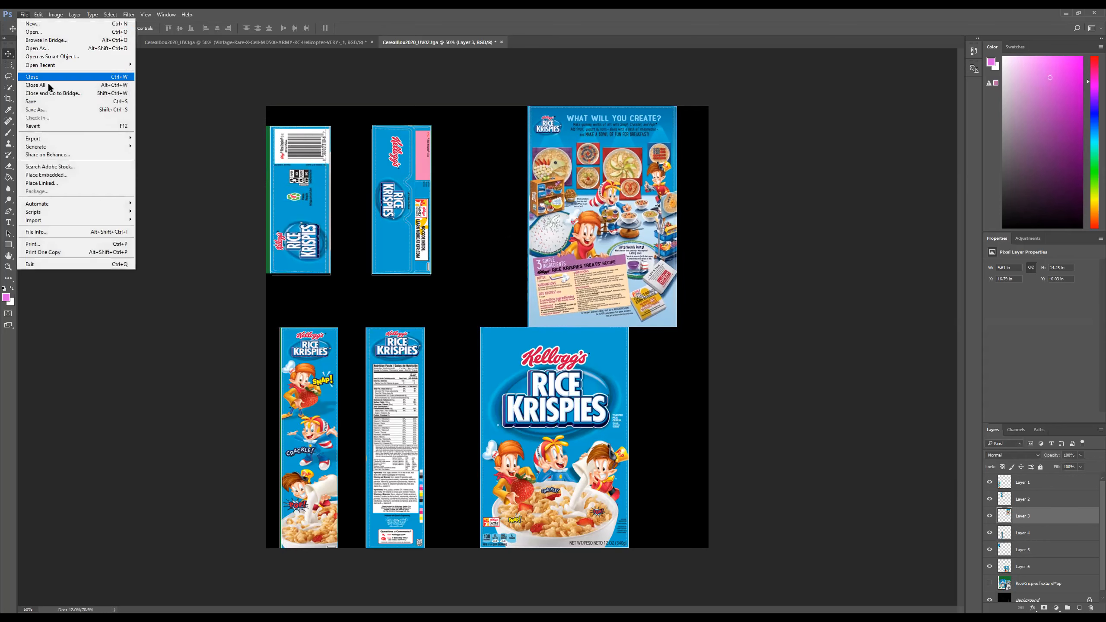
pyautogui.click(53, 110)
pyautogui.click(438, 376)
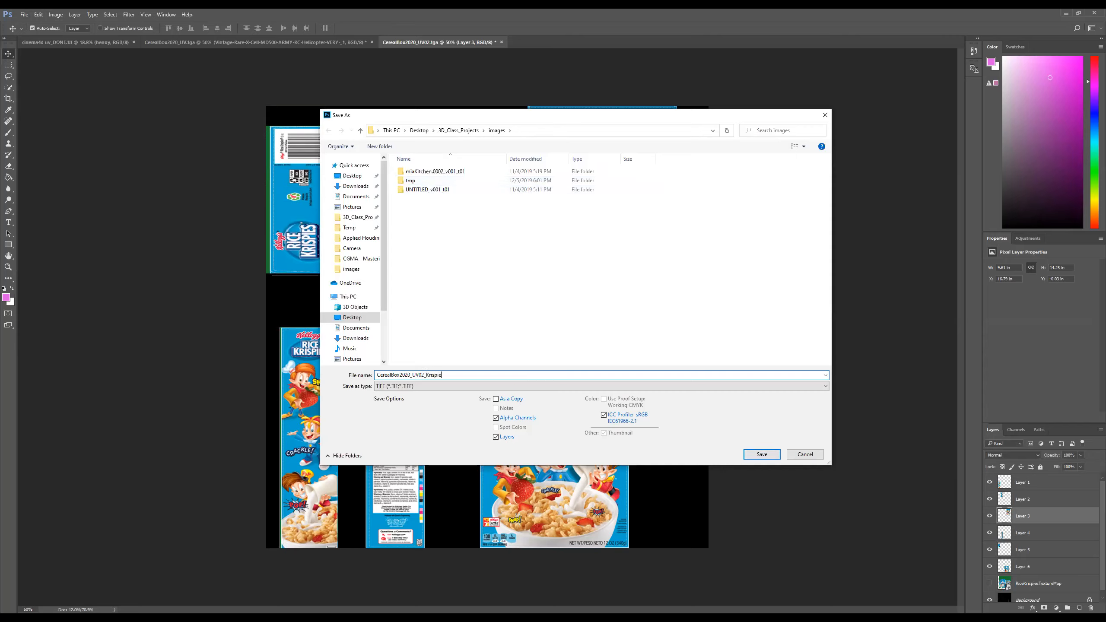
pyautogui.click(422, 386)
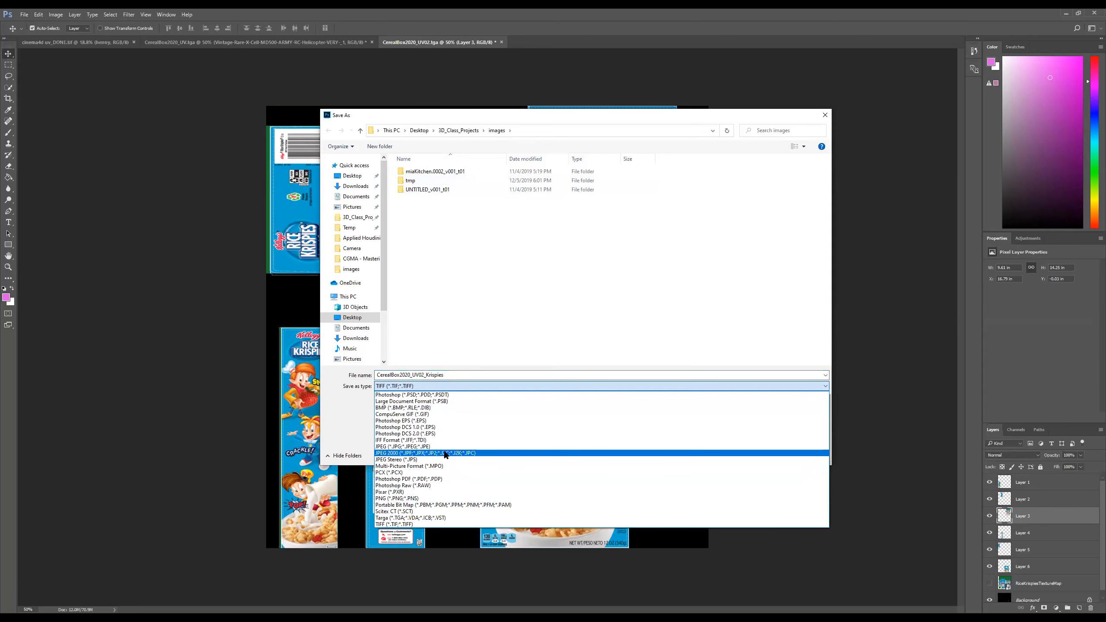
pyautogui.click(441, 447)
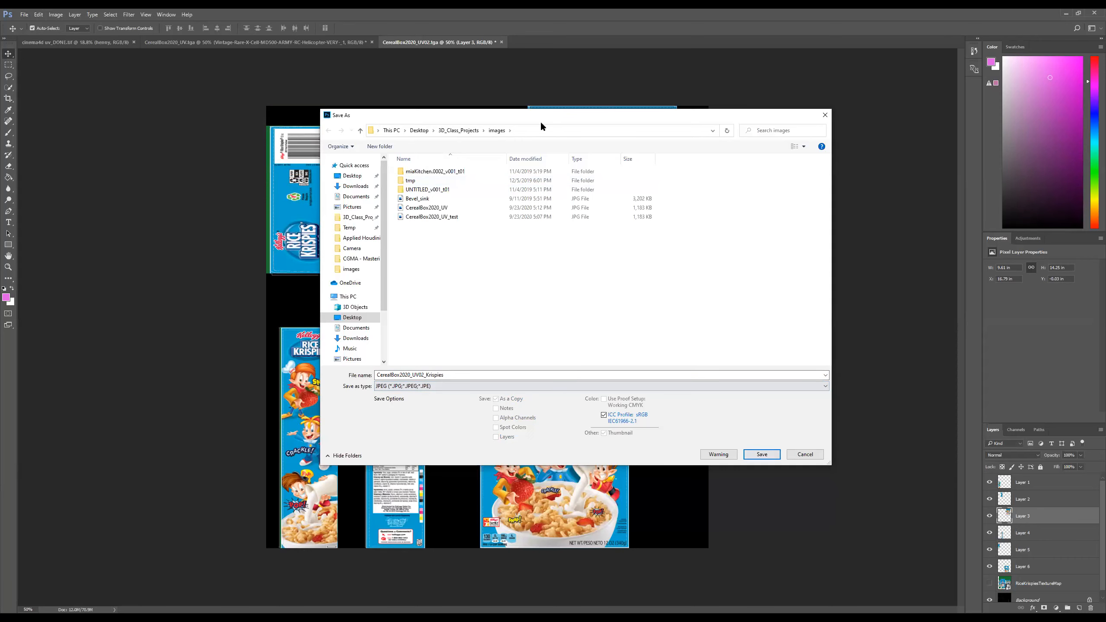
pyautogui.click(774, 455)
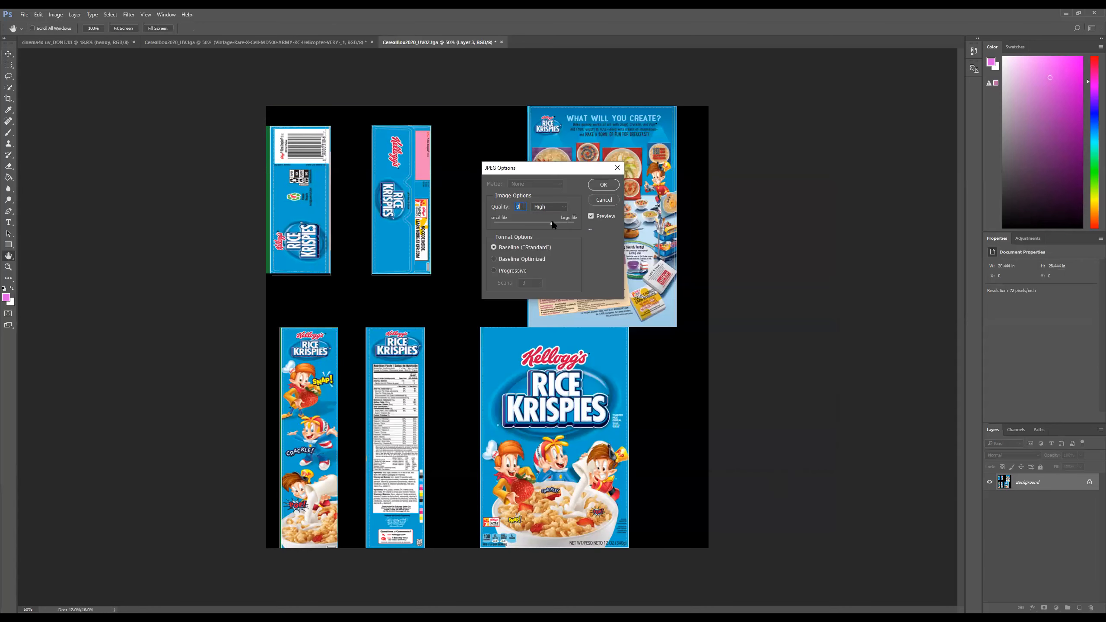
pyautogui.click(606, 186)
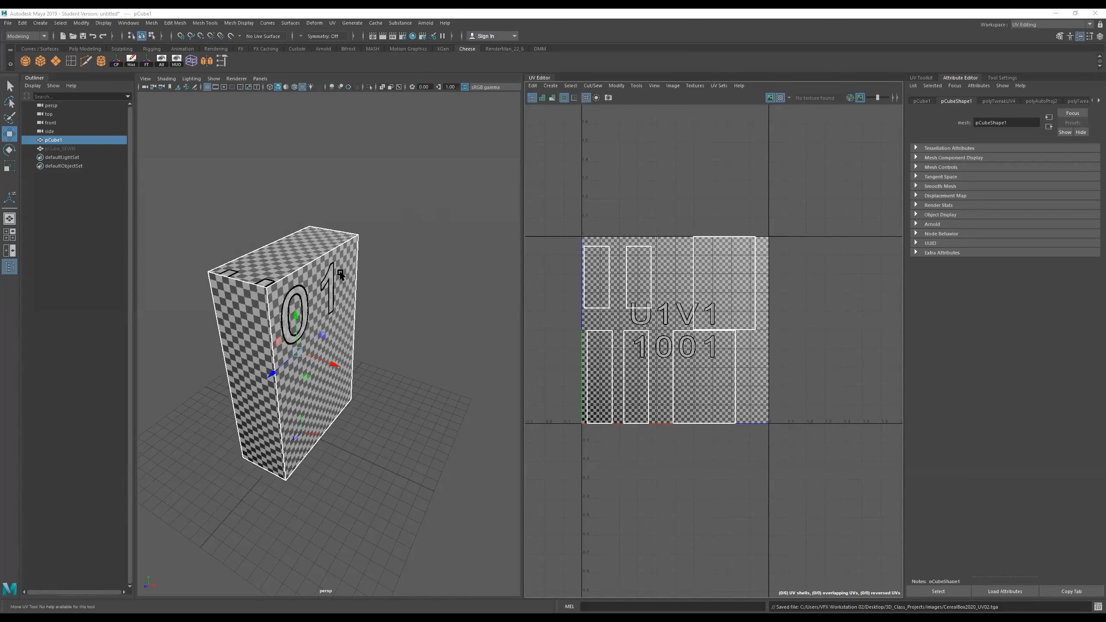
# Step: Switch to Maya, change the workspace to Rendering - Expert and reopen the Hypershade
pyautogui.click(307, 279)
pyautogui.keyDown('alt'); pyautogui.moveTo(445, 327); pyautogui.dragTo(413, 328); pyautogui.keyUp('alt')
pyautogui.keyDown('alt'); pyautogui.moveTo(413, 328); pyautogui.dragTo(412, 263, button='right'); pyautogui.keyUp('alt')
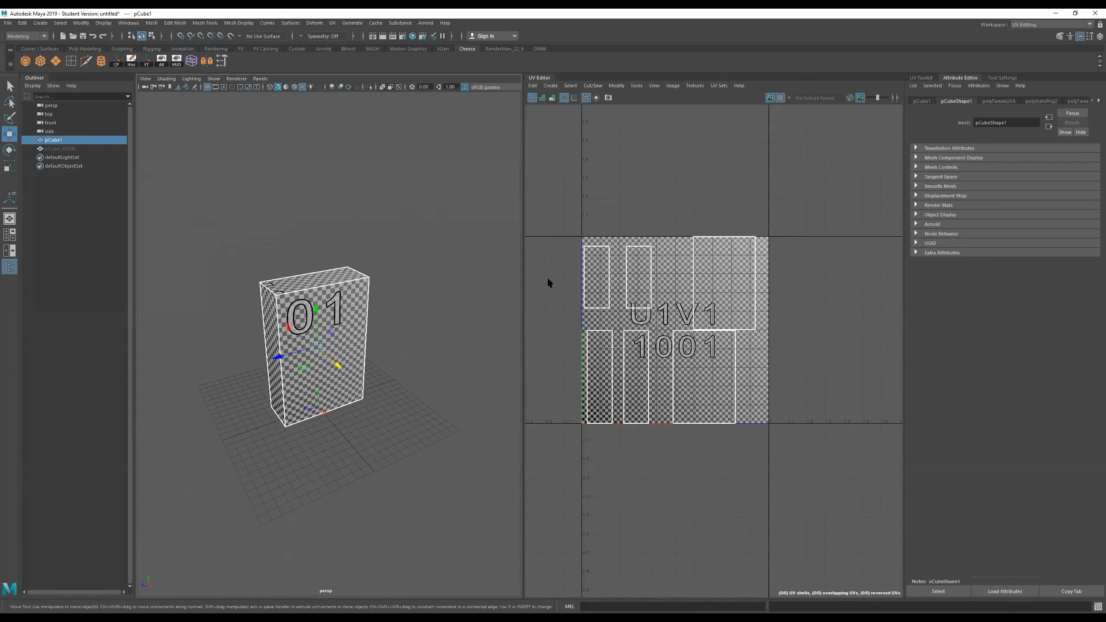
pyautogui.click(1035, 24)
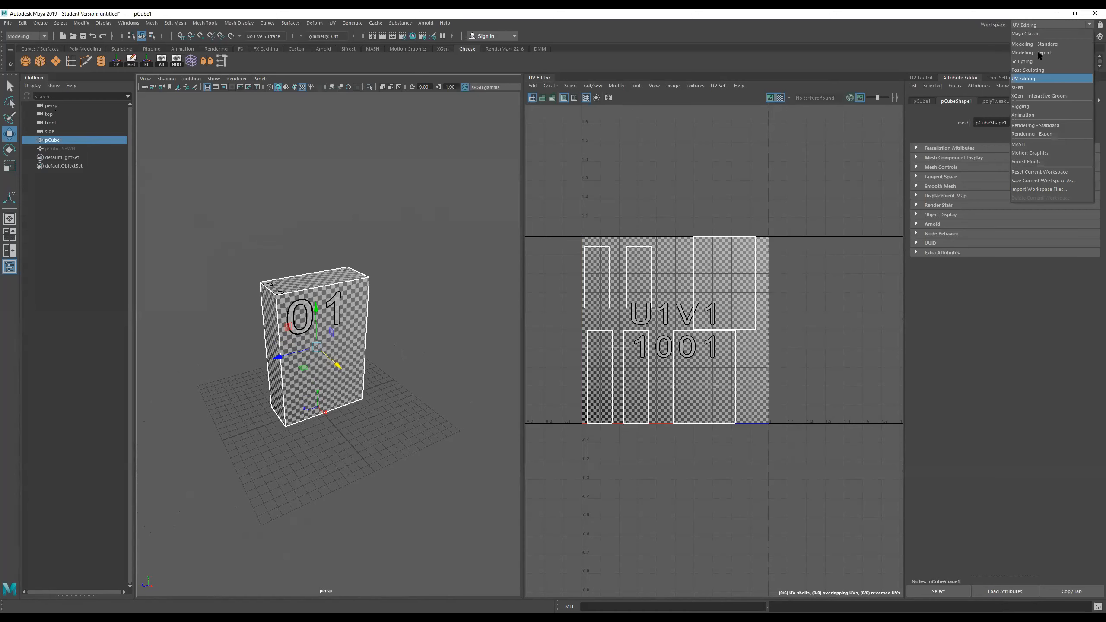
pyautogui.click(1041, 132)
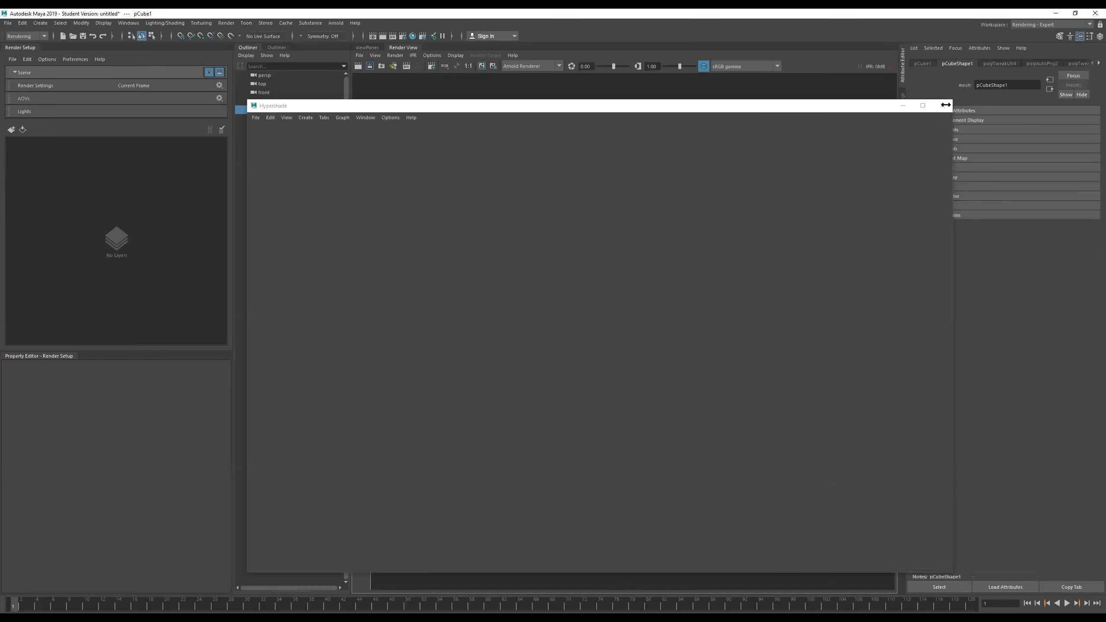
pyautogui.click(940, 107)
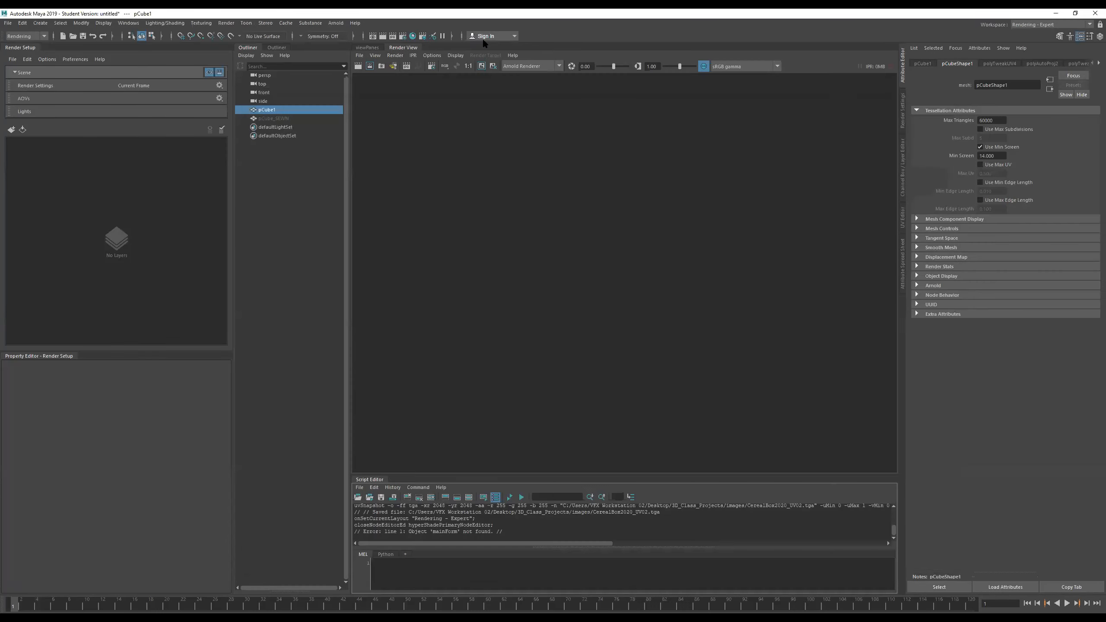
pyautogui.click(412, 36)
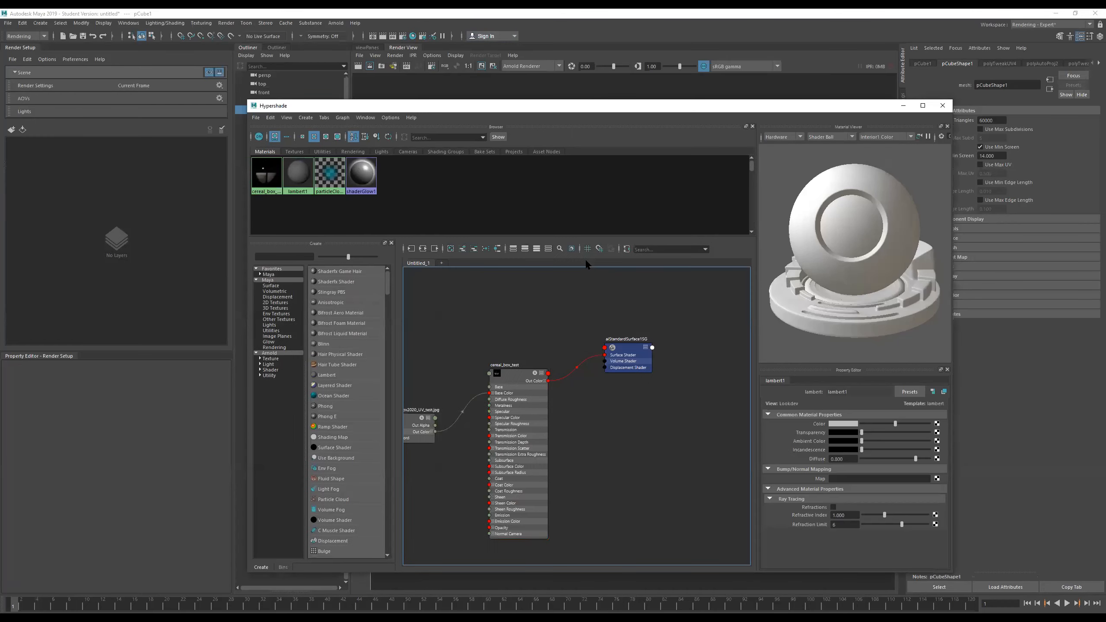
# Step: Clear the Hypershade graph and create a new aiStandardSurface material
pyautogui.scroll(-2, 663, 304)
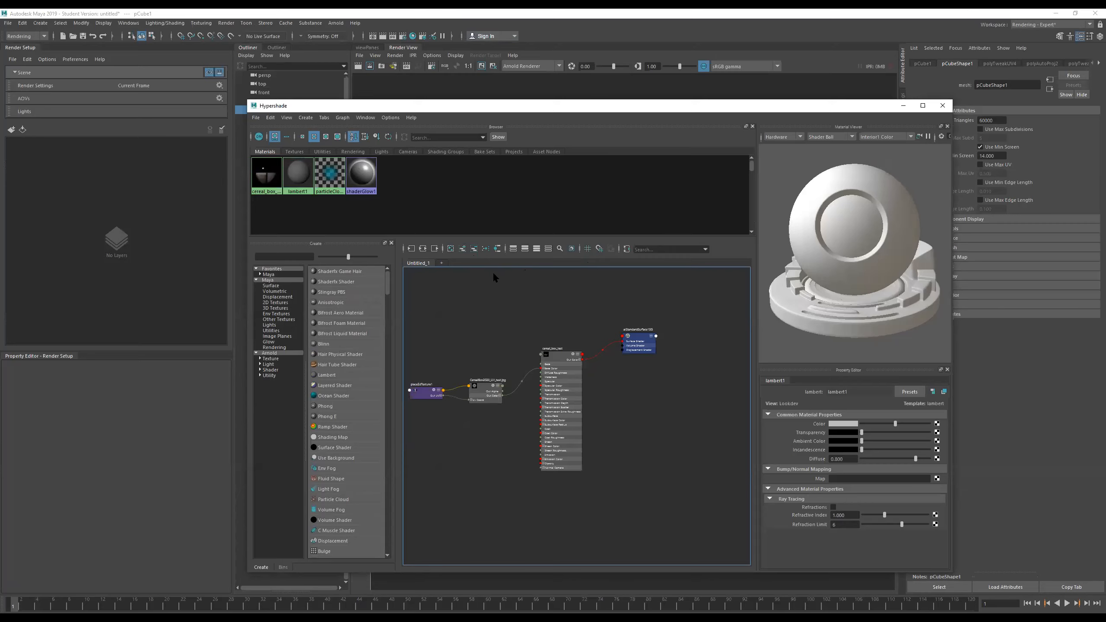
pyautogui.click(452, 249)
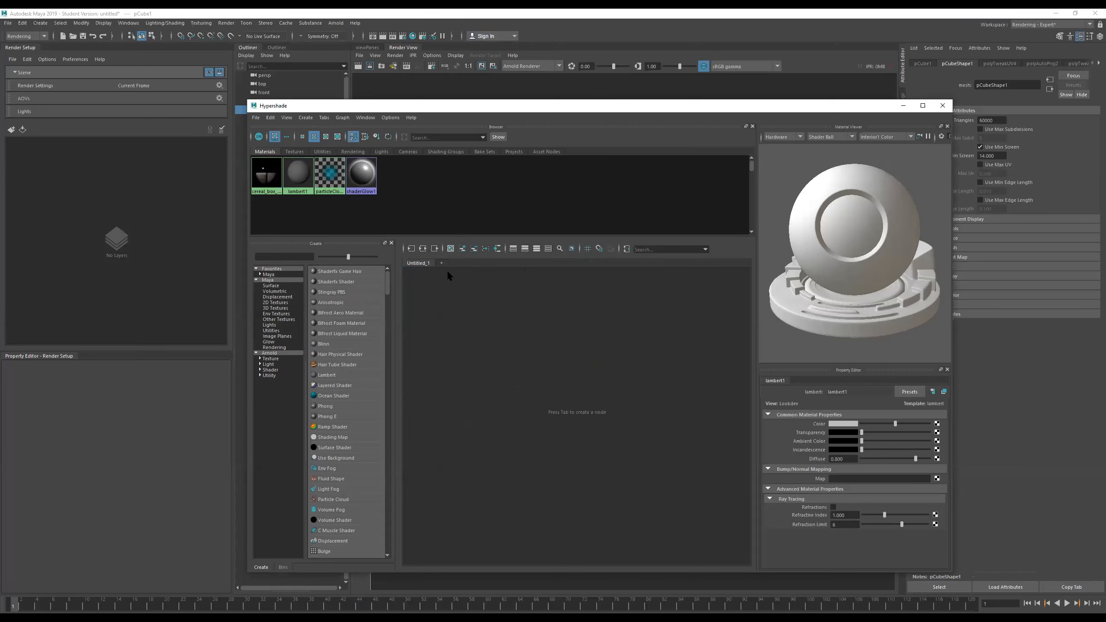
pyautogui.click(275, 354)
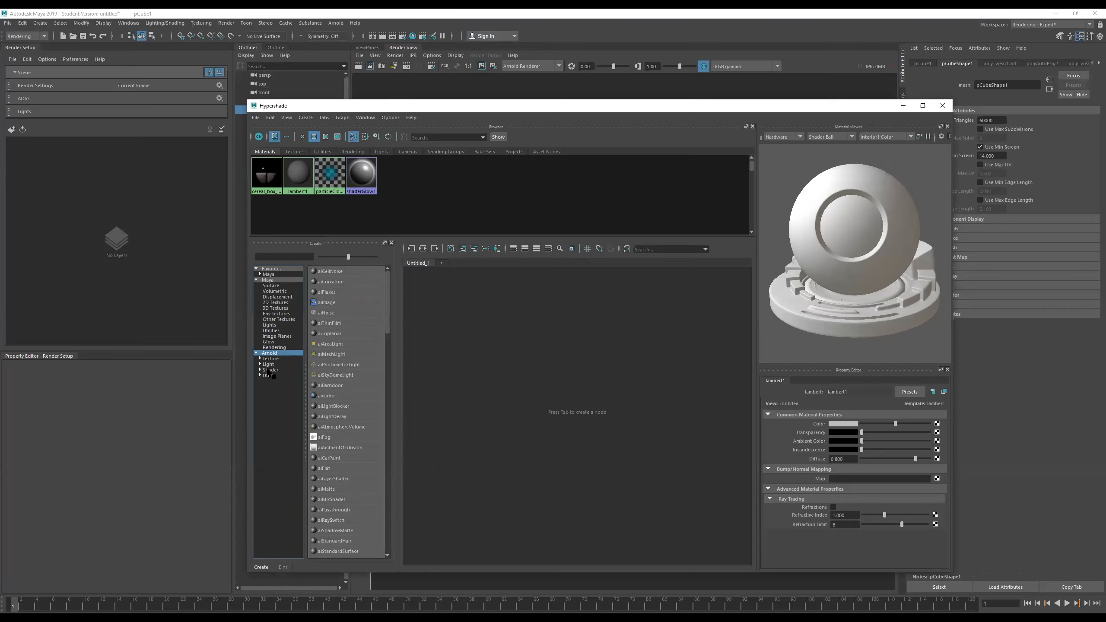
pyautogui.click(270, 370)
pyautogui.click(333, 376)
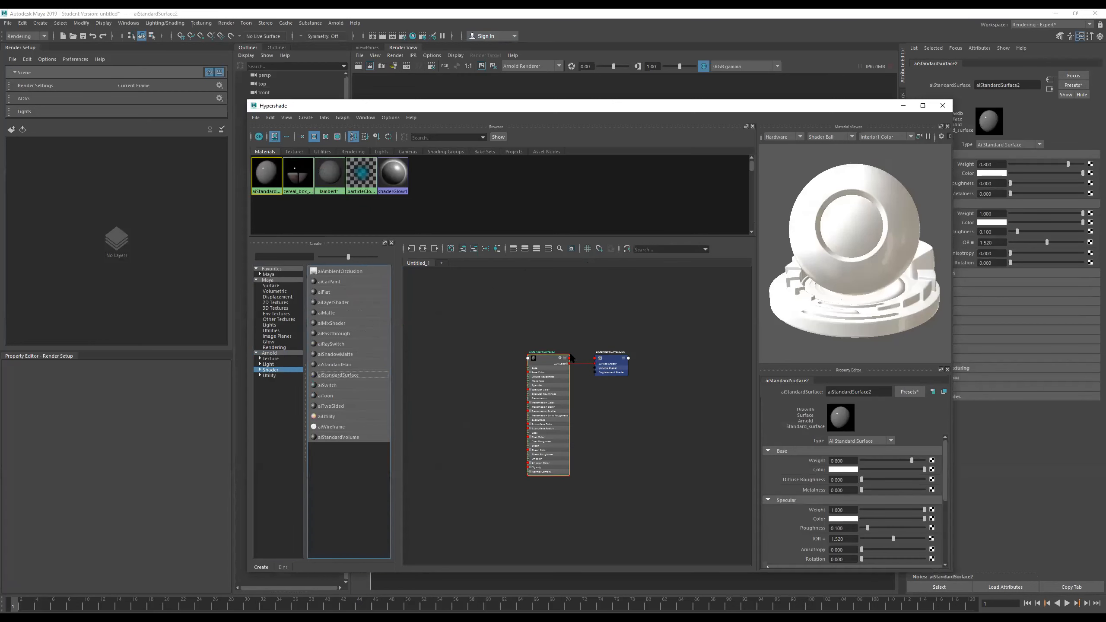
# Step: Create a 2D File texture node and load CerealBox2020_UV02_Krispies.jpg from the images folder as its image
pyautogui.click(284, 303)
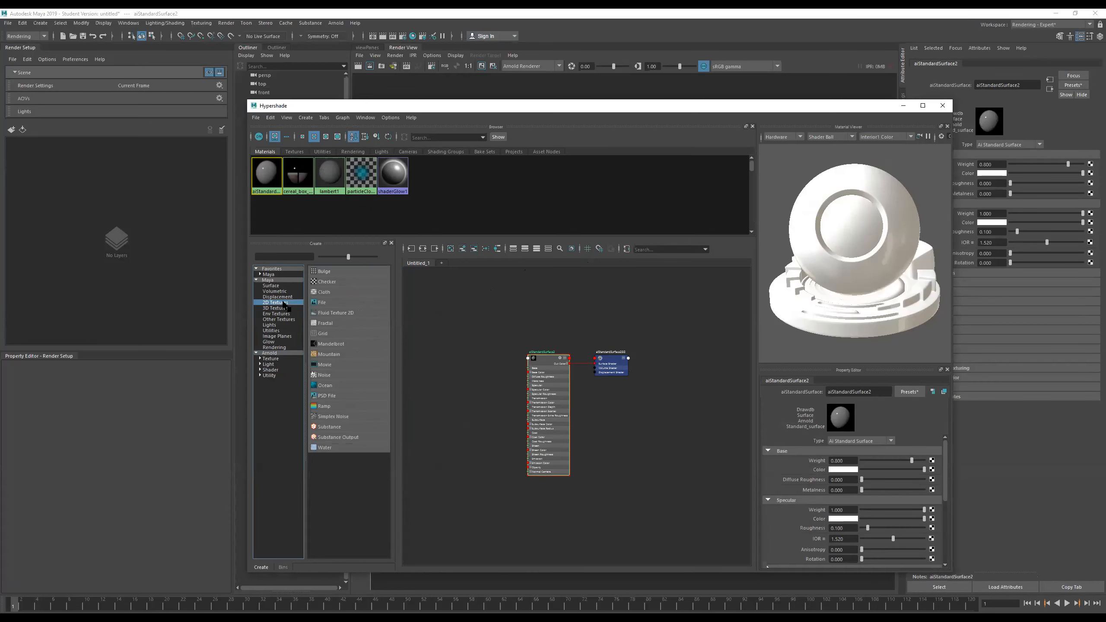
pyautogui.click(334, 304)
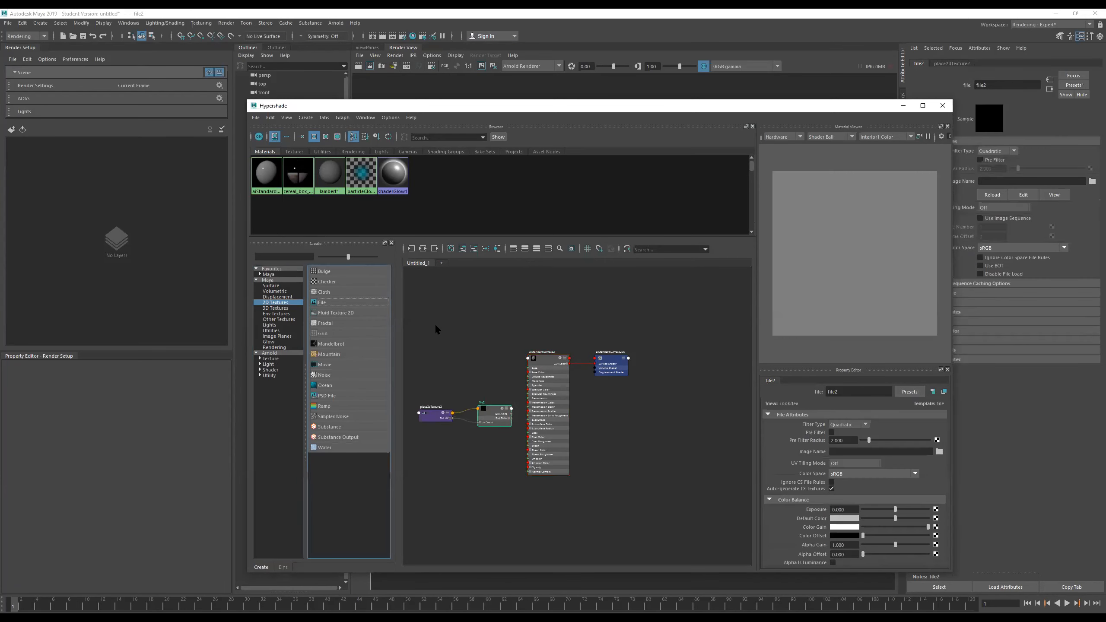
pyautogui.click(492, 419)
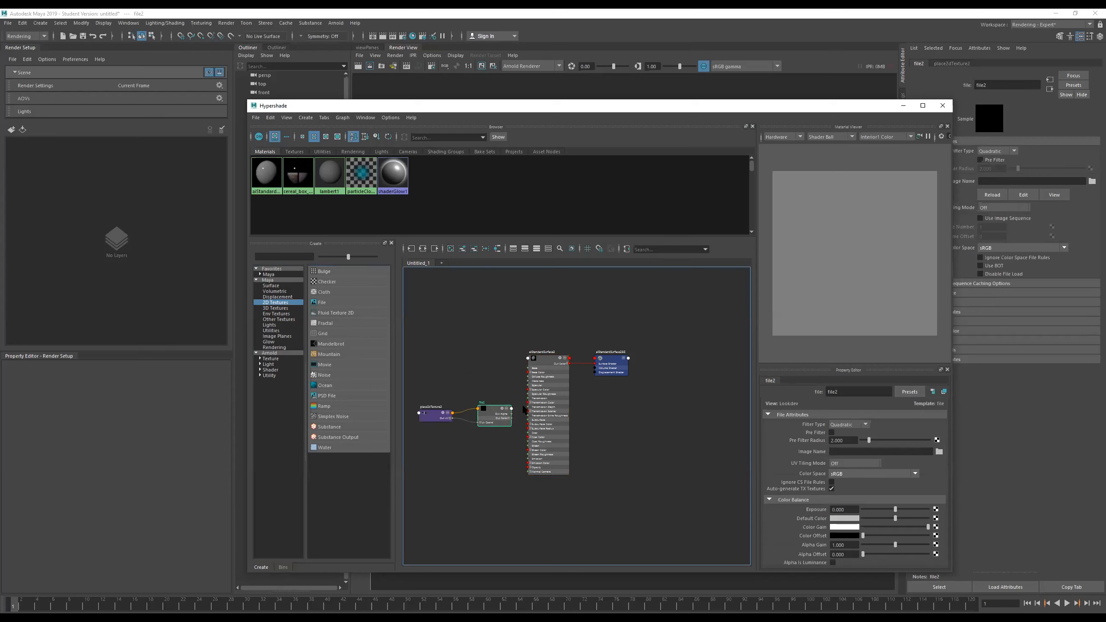
pyautogui.click(938, 451)
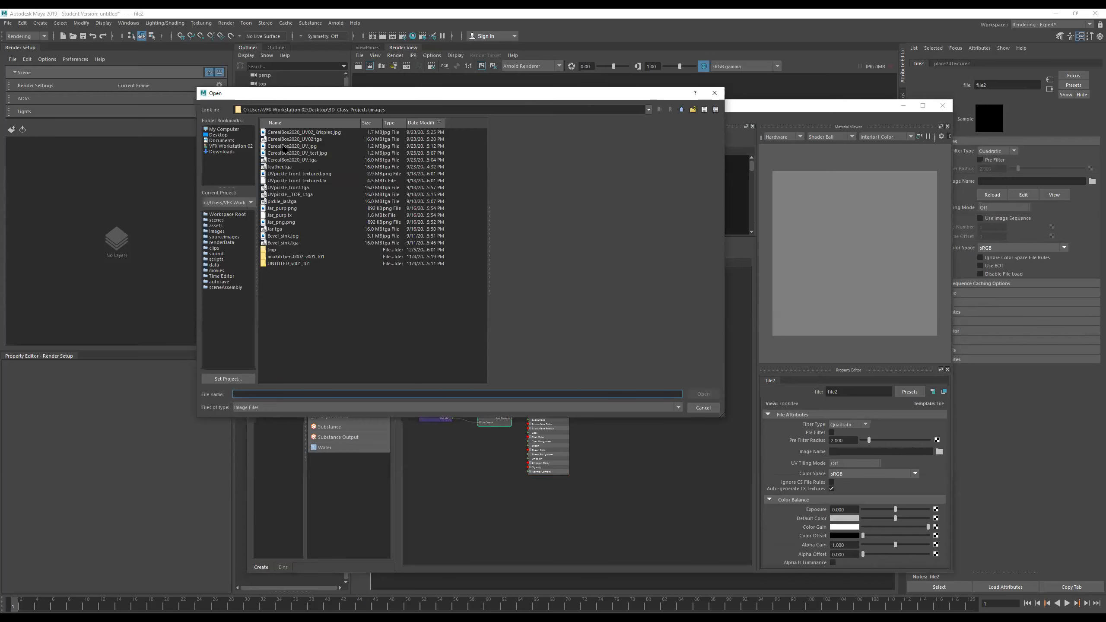
pyautogui.click(293, 133)
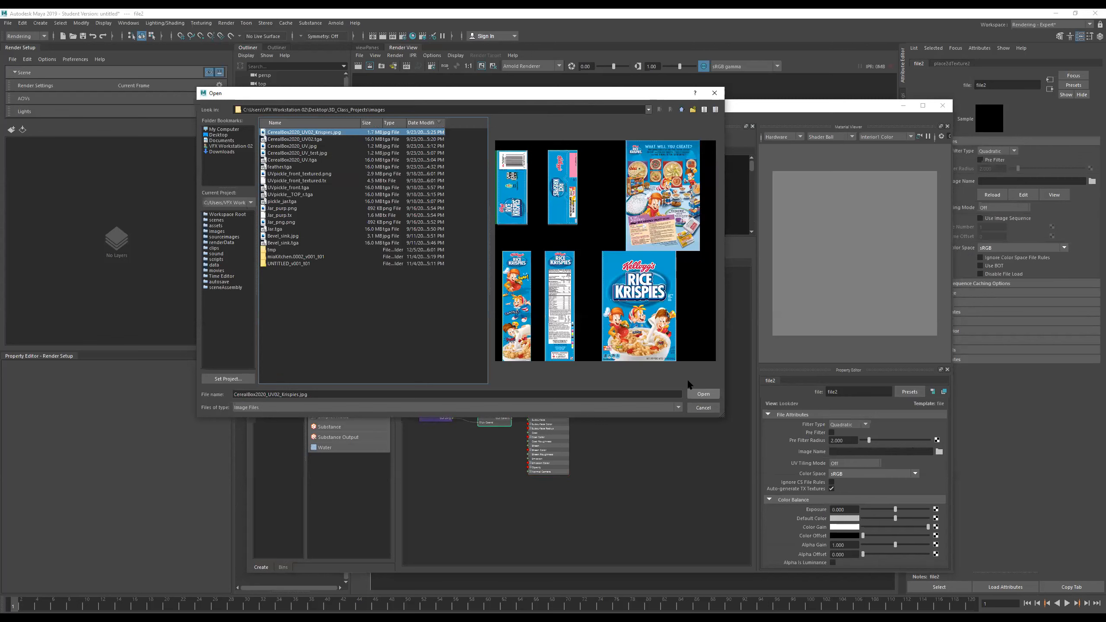
pyautogui.click(701, 394)
# Step: Connect the file texture's Out Color to the Base Color of the new aiStandardSurface material
pyautogui.scroll(5, 531, 406)
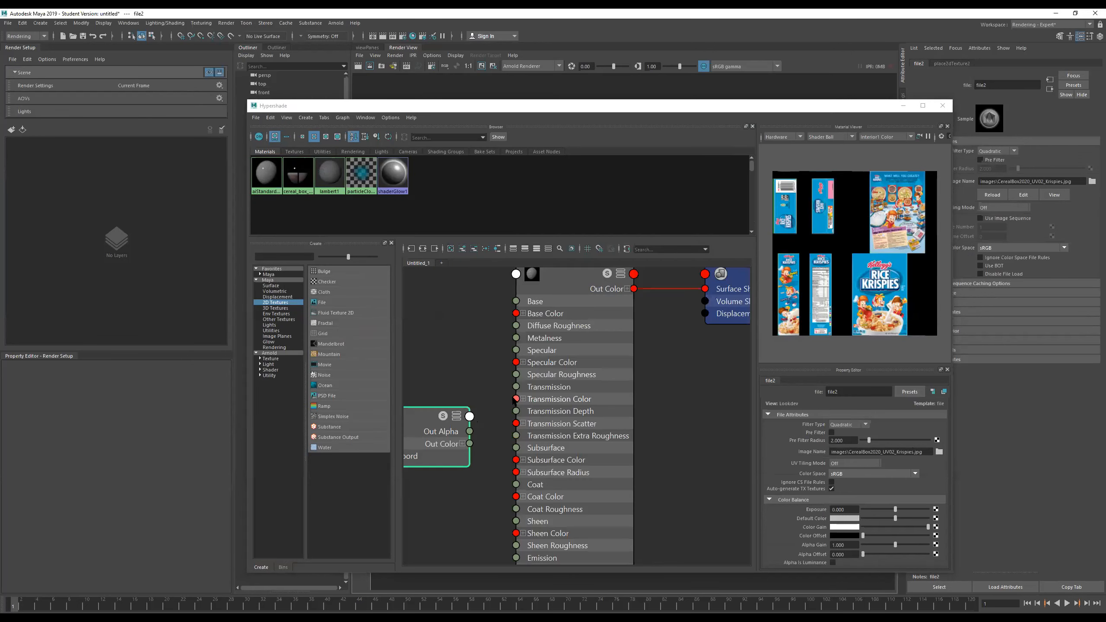
pyautogui.keyDown('alt'); pyautogui.moveTo(476, 339); pyautogui.dragTo(563, 354, button='middle'); pyautogui.keyUp('alt')
pyautogui.moveTo(556, 459); pyautogui.dragTo(602, 329)
pyautogui.click(639, 290)
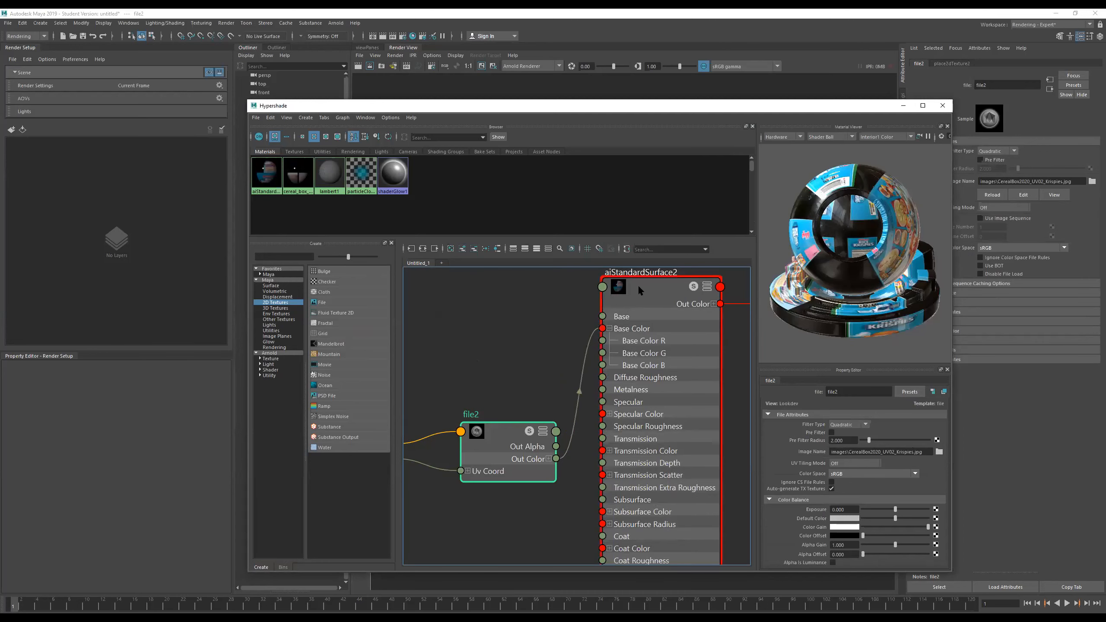
pyautogui.keyDown('alt'); pyautogui.moveTo(548, 309); pyautogui.dragTo(451, 340, button='middle'); pyautogui.keyUp('alt')
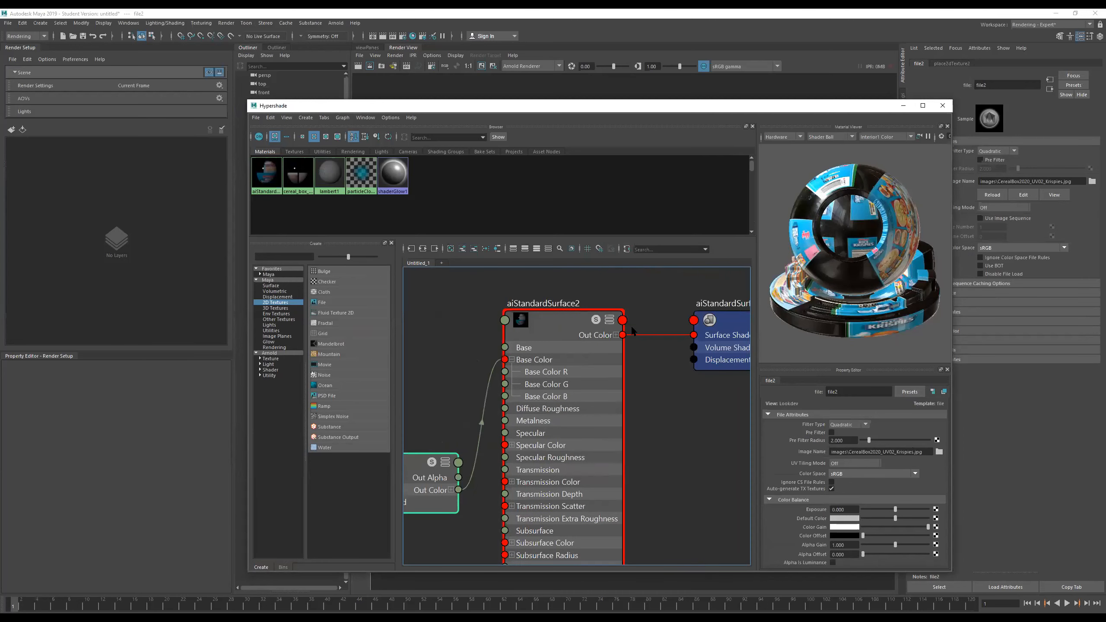
# Step: Rename the new aiStandardSurface material to New_BOXX
pyautogui.click(565, 312)
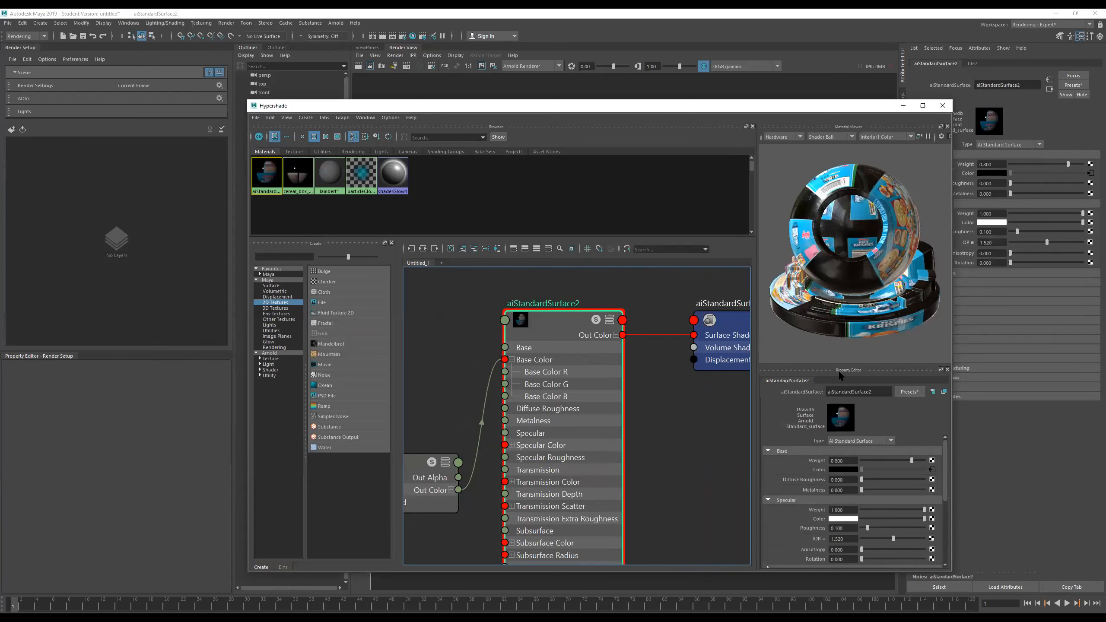
pyautogui.moveTo(878, 393); pyautogui.dragTo(729, 395)
pyautogui.write('New')
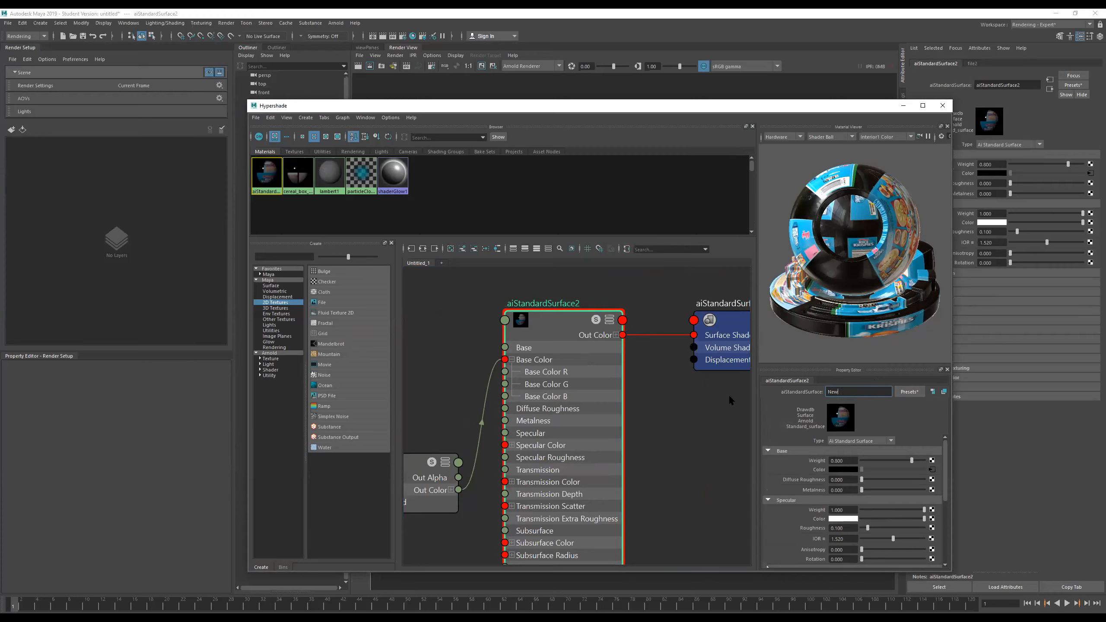
pyautogui.write(' BOXX')
pyautogui.press('Return')
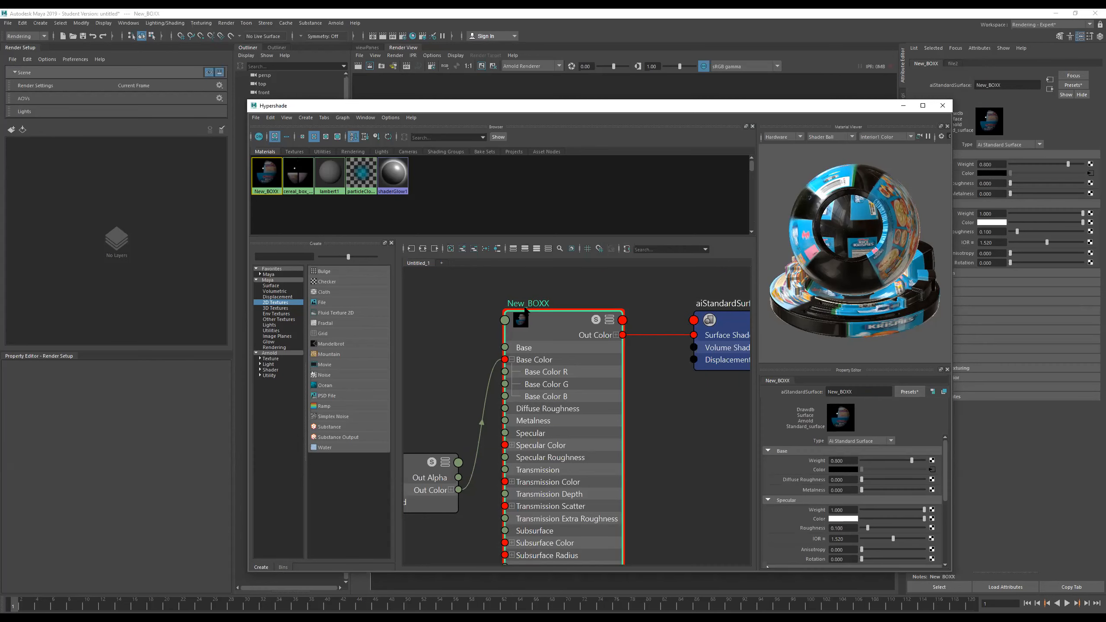
# Step: Close the Hypershade and change the workspace to Maya Classic
pyautogui.click(939, 102)
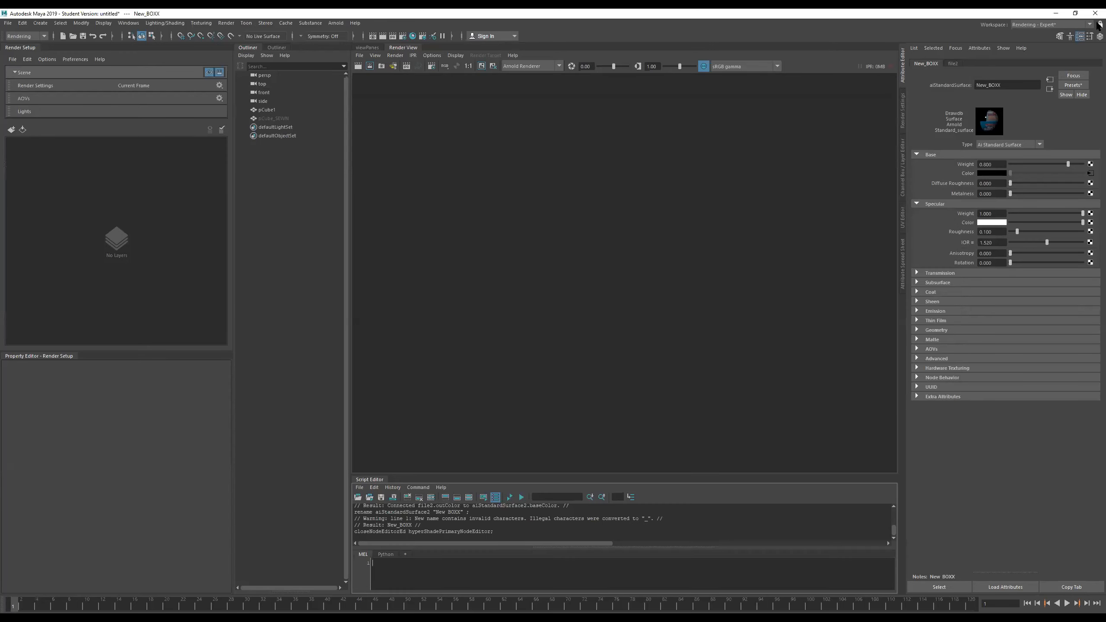
pyautogui.click(1088, 26)
pyautogui.click(1055, 34)
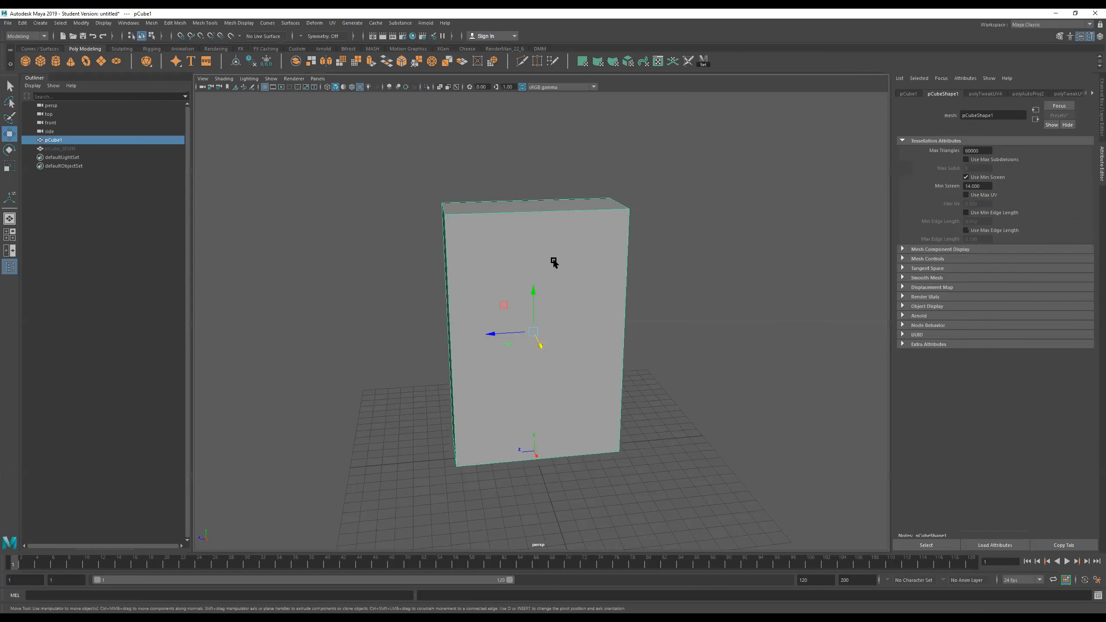
# Step: Assign the existing New_BOXX material to the cereal box and show its texture in the viewport
pyautogui.moveTo(553, 259)
pyautogui.keyDown('alt'); pyautogui.mouseDown()
pyautogui.moveTo(593, 274)
pyautogui.moveTo(565, 277)
pyautogui.mouseUp(); pyautogui.keyUp('alt')
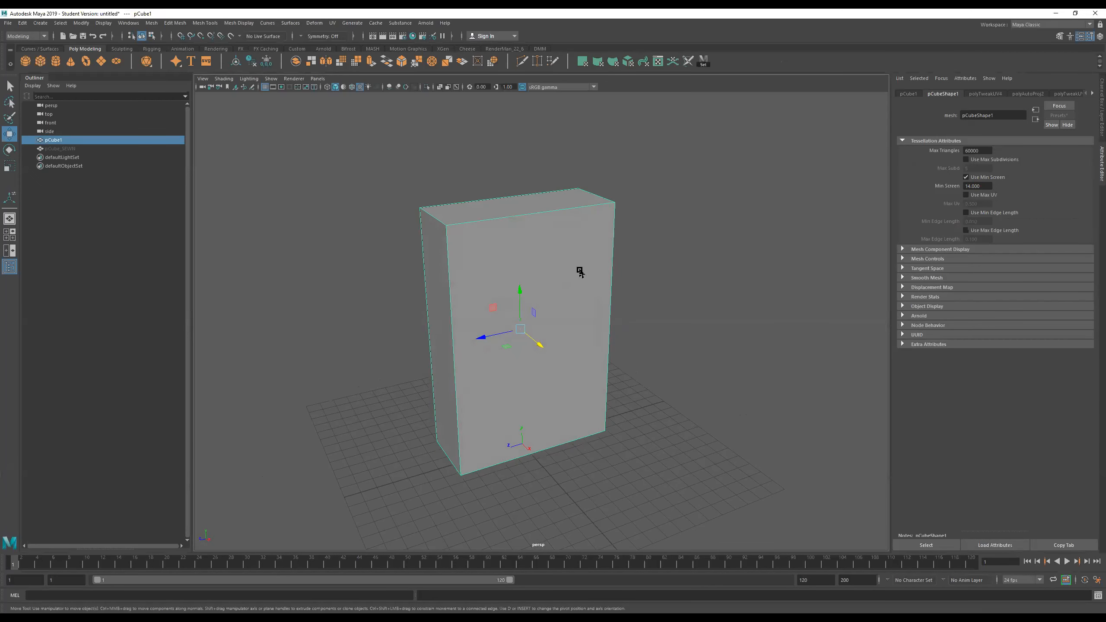
pyautogui.rightClick(513, 232)
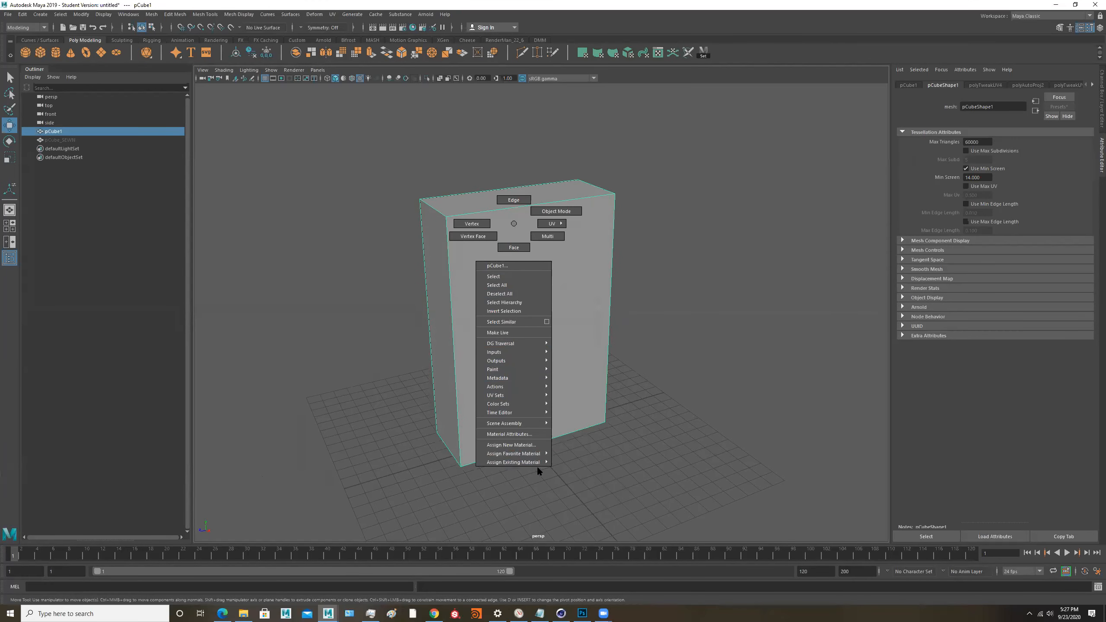
pyautogui.click(566, 463)
pyautogui.keyDown('alt'); pyautogui.moveTo(523, 330); pyautogui.dragTo(544, 313); pyautogui.keyUp('alt')
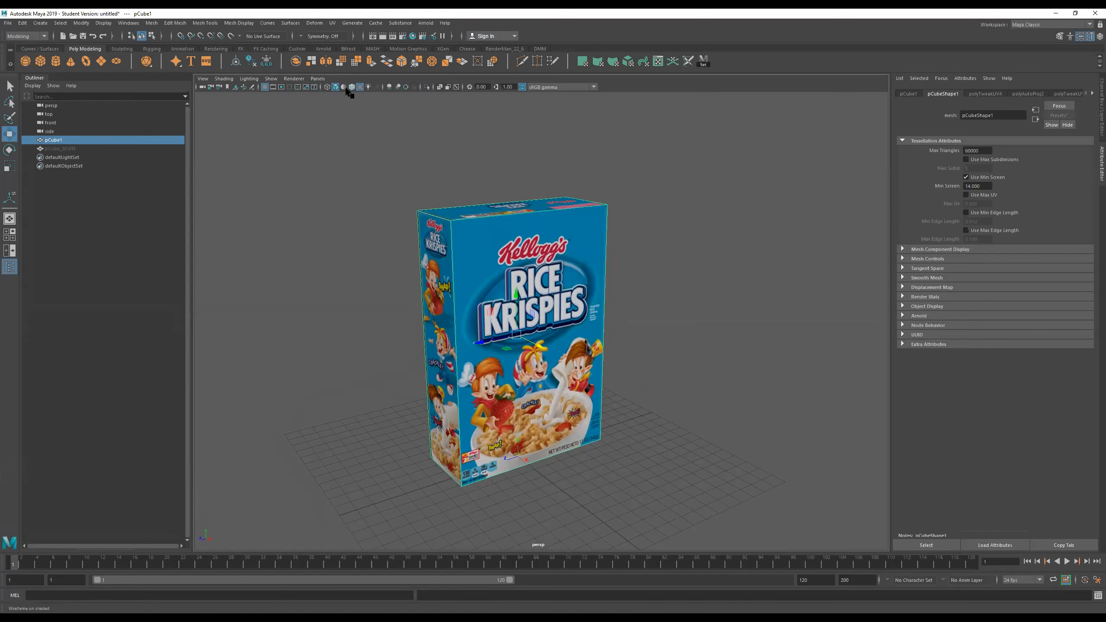
# Step: Deselect the box and compare it in wireframe, smooth-shaded and textured viewport display
pyautogui.click(328, 87)
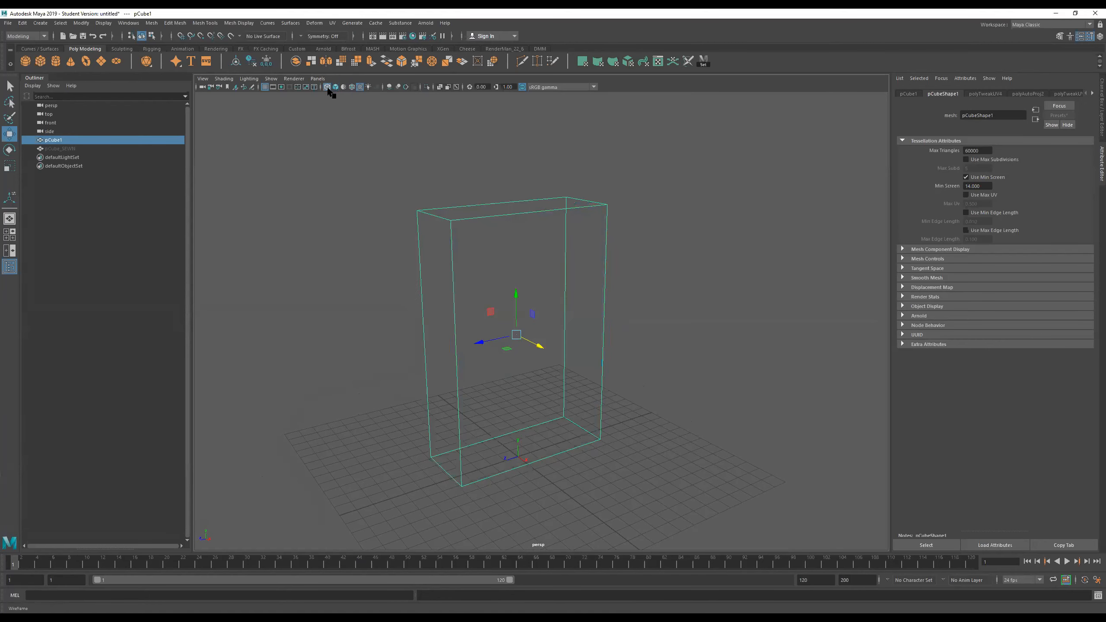
pyautogui.click(336, 87)
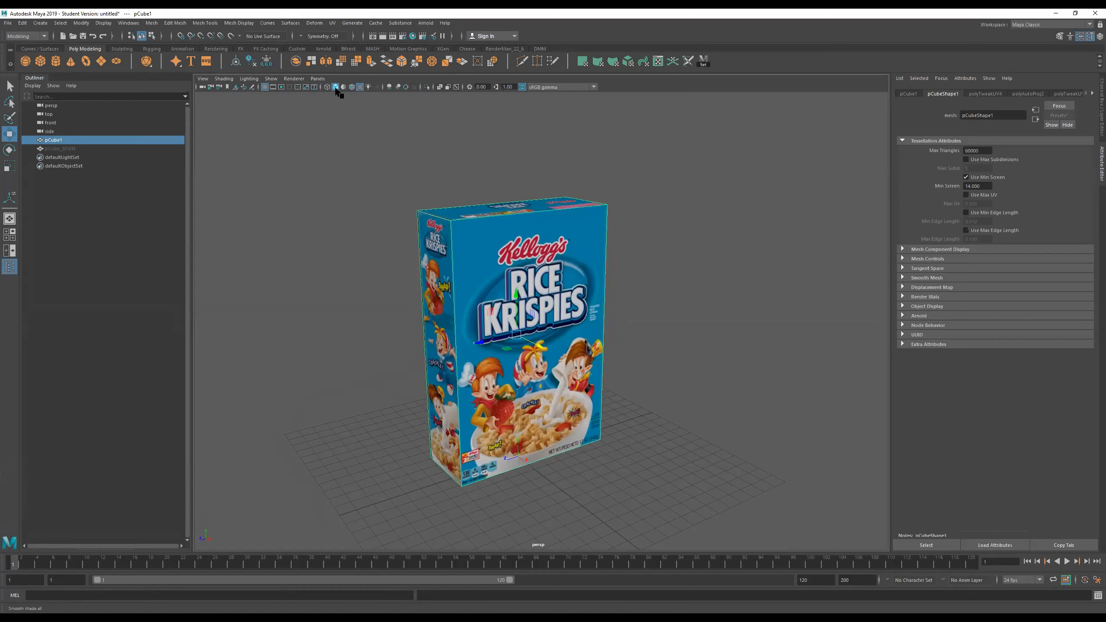
pyautogui.click(368, 138)
pyautogui.click(345, 87)
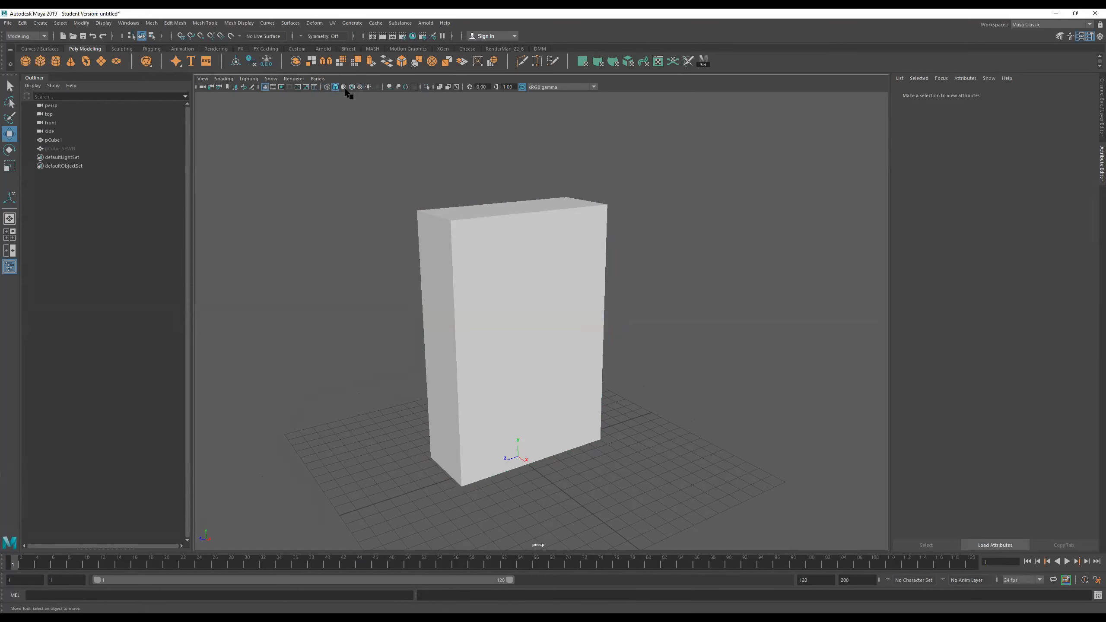
pyautogui.click(327, 88)
pyautogui.click(328, 87)
pyautogui.click(327, 87)
pyautogui.click(335, 87)
pyautogui.click(361, 88)
# Step: Cycle the display through wireframe, shaded and textured once more and inspect the box's front, back and side panels
pyautogui.keyDown('alt'); pyautogui.moveTo(559, 224); pyautogui.dragTo(531, 226); pyautogui.keyUp('alt')
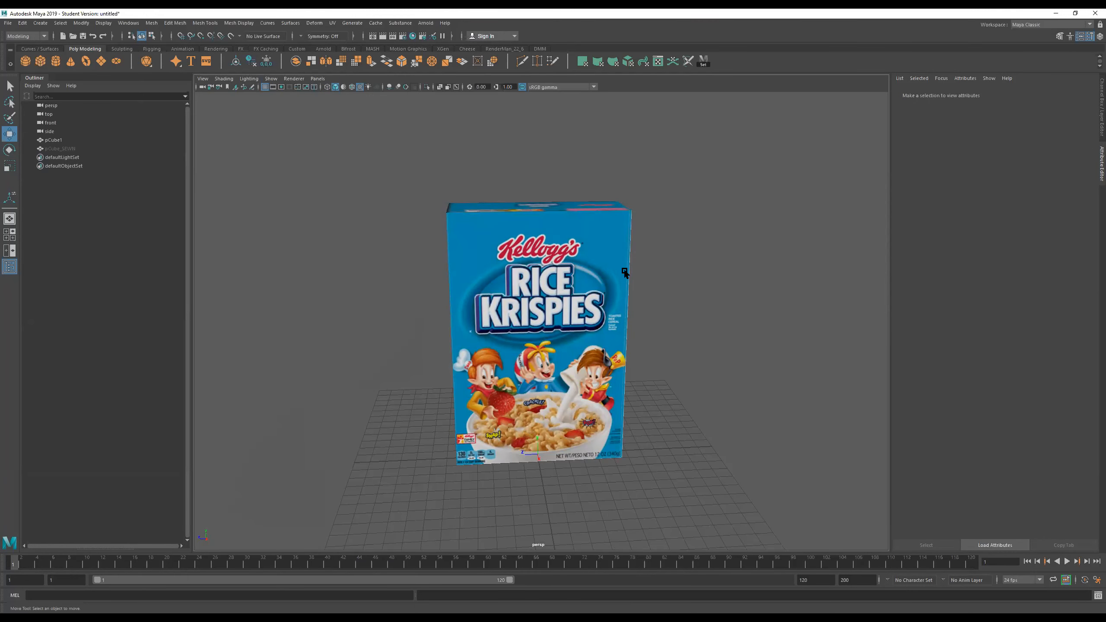
pyautogui.press('4')
pyautogui.press('5')
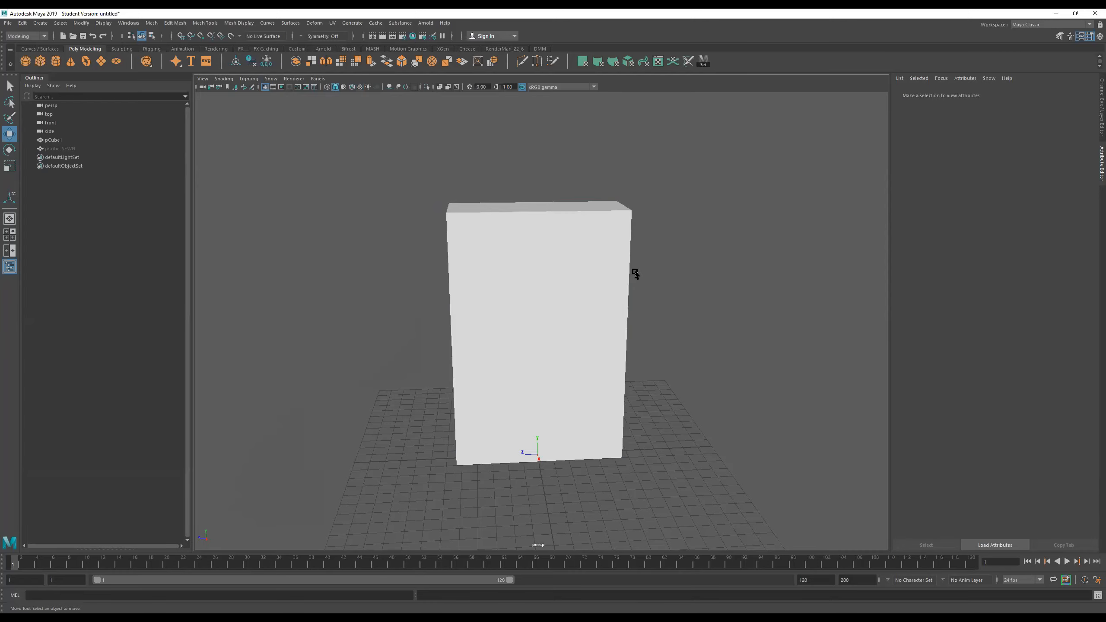
pyautogui.press('6')
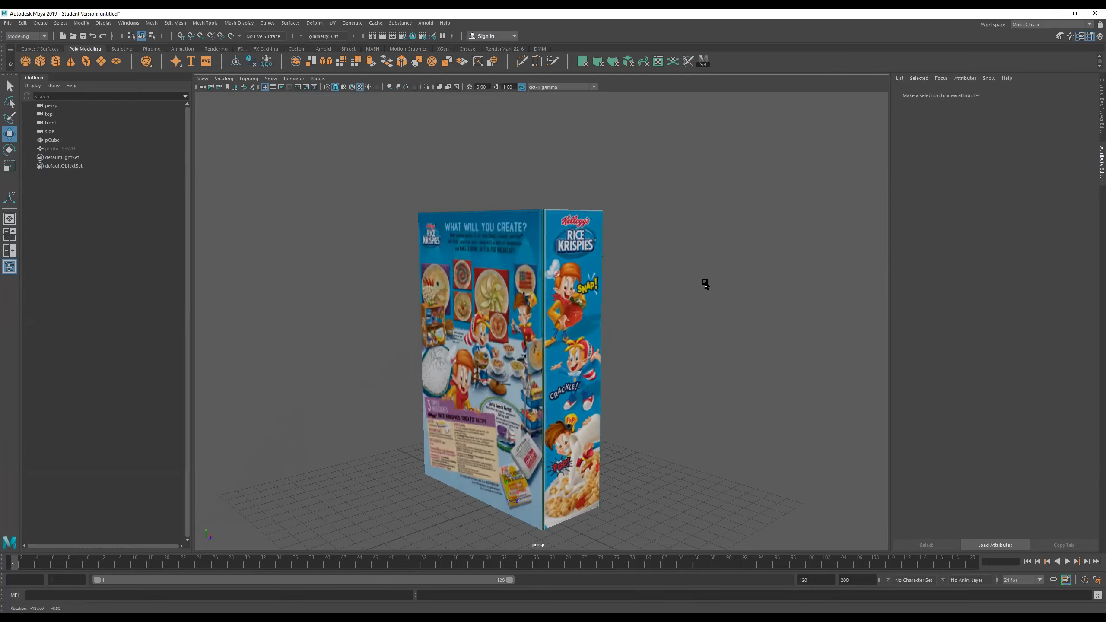